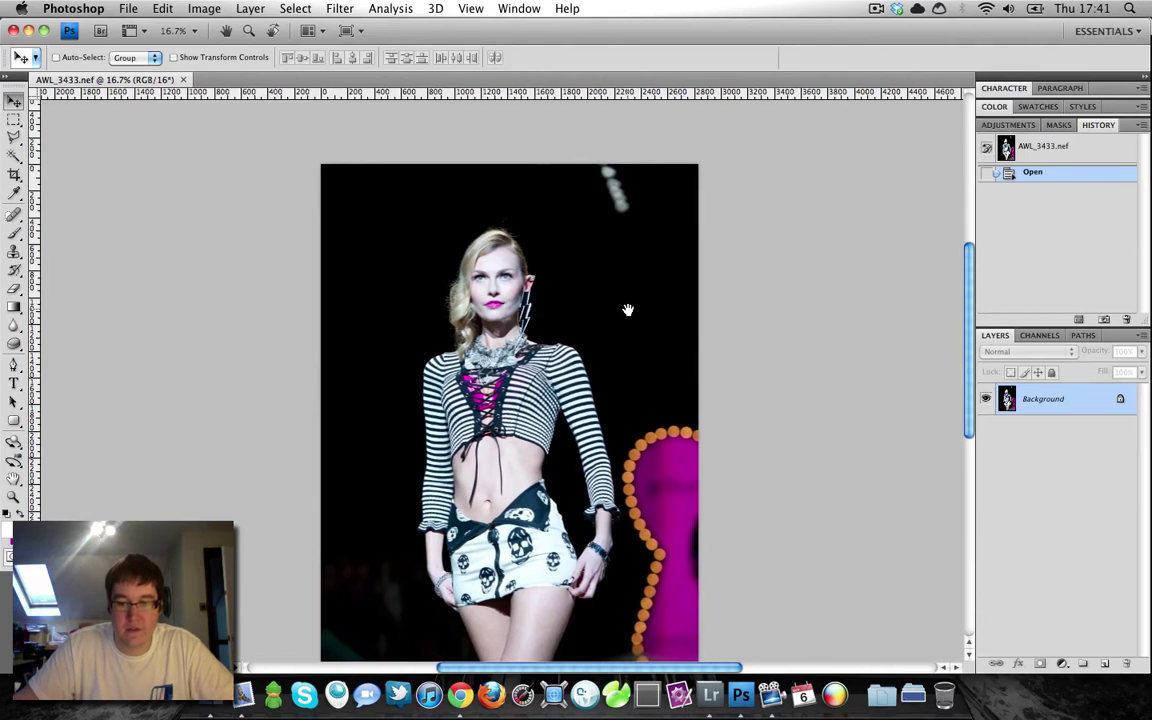
# Look over the original runway photo in Lightroom, switch back to Photoshop and inspect AWL_3433.nef for background distractions
pyautogui.click(708, 692)
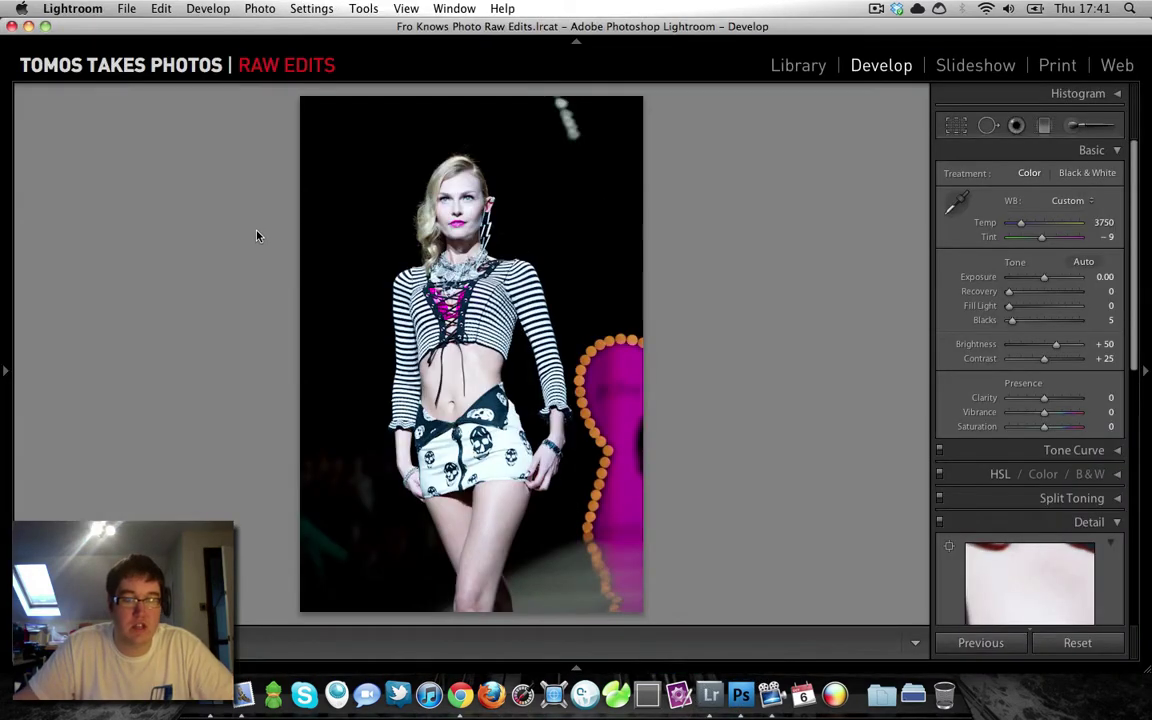
pyautogui.click(740, 694)
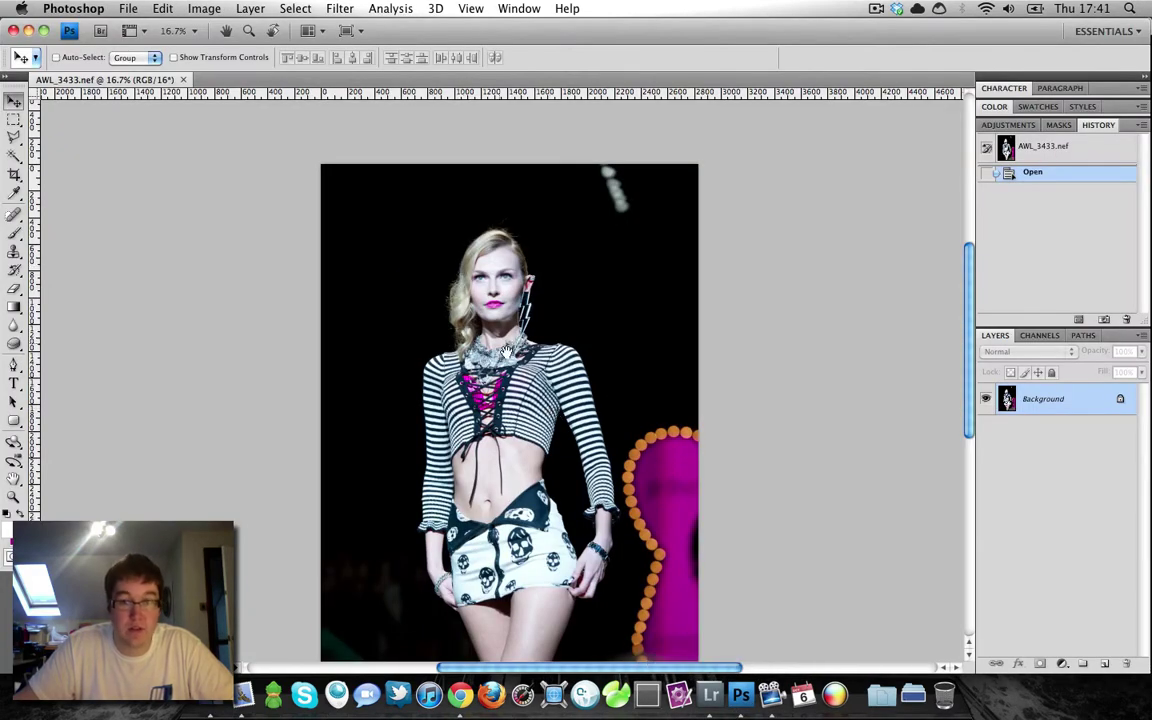
pyautogui.scroll(-3, 505, 350)
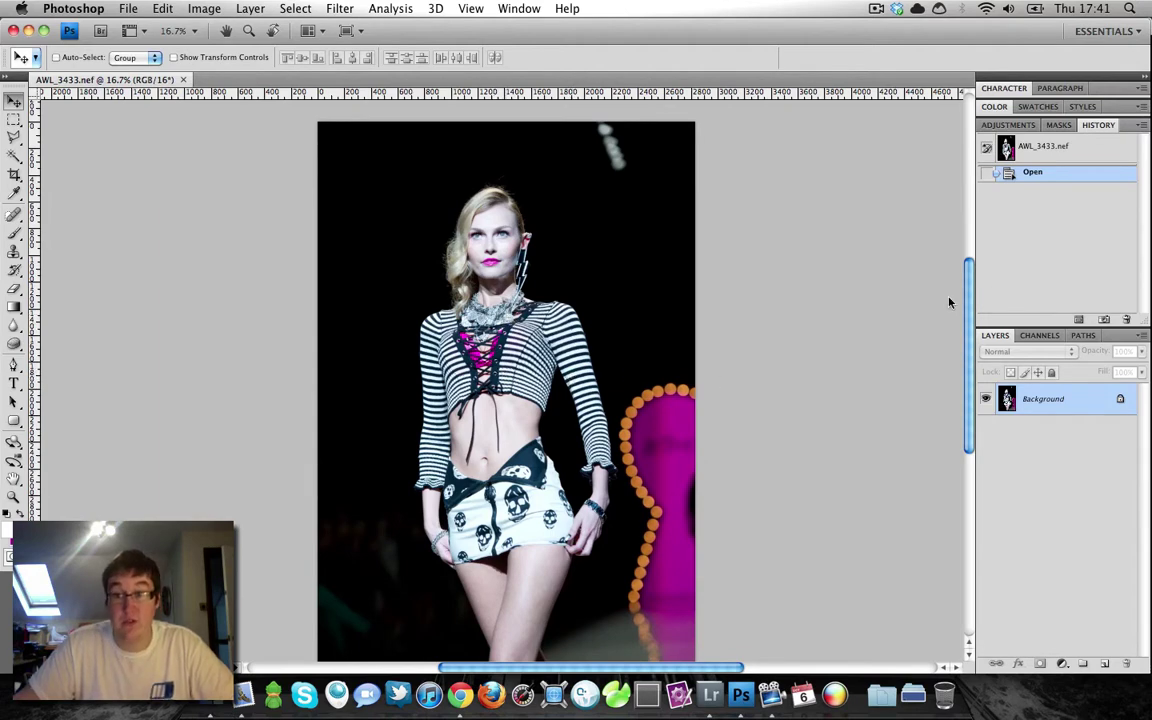
pyautogui.scroll(-4, 530, 428)
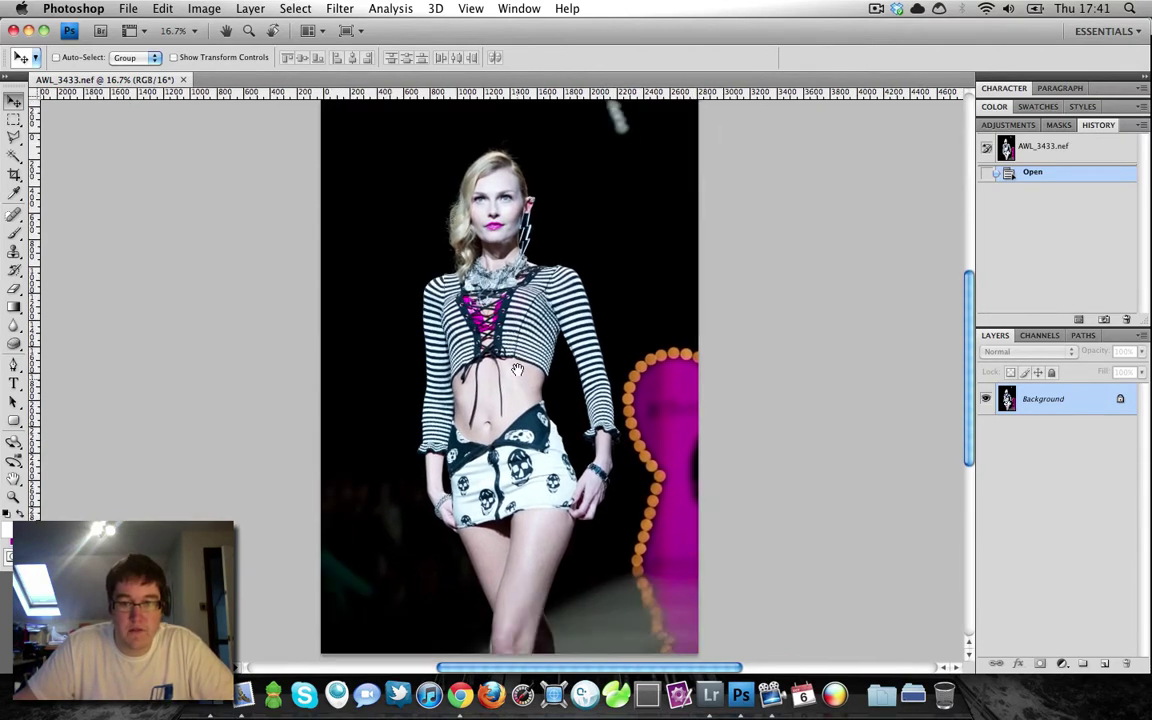
pyautogui.moveTo(517, 363); pyautogui.dragTo(522, 410)
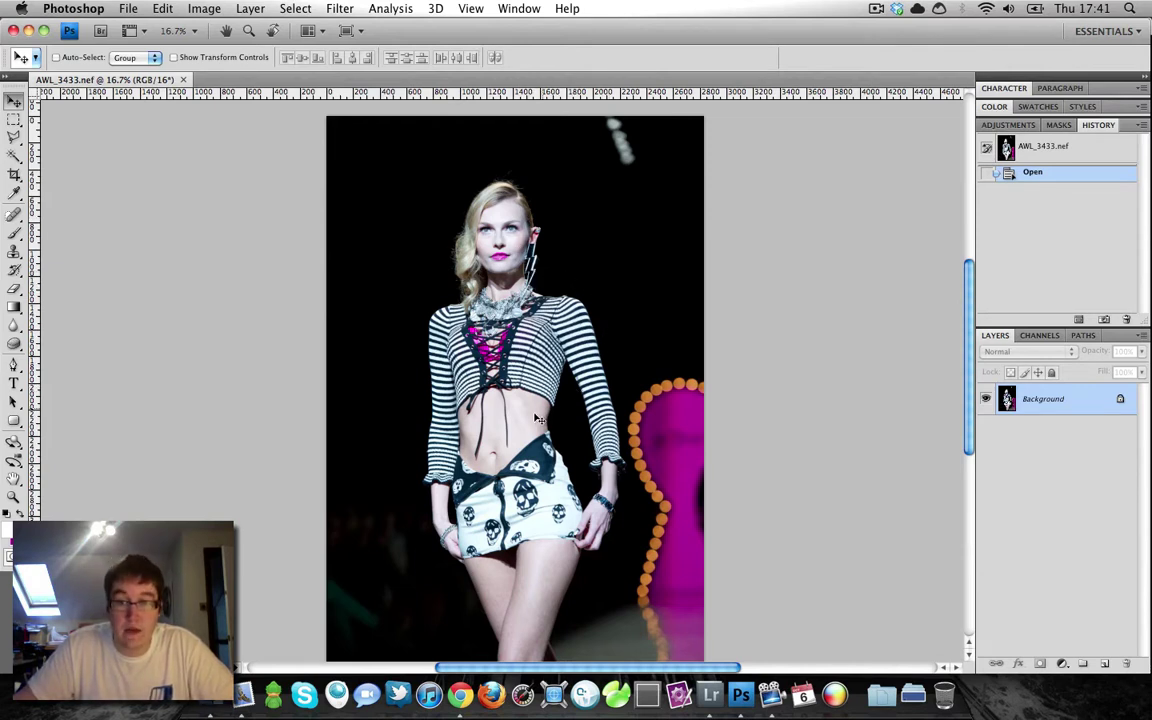
pyautogui.moveTo(517, 421); pyautogui.dragTo(501, 498)
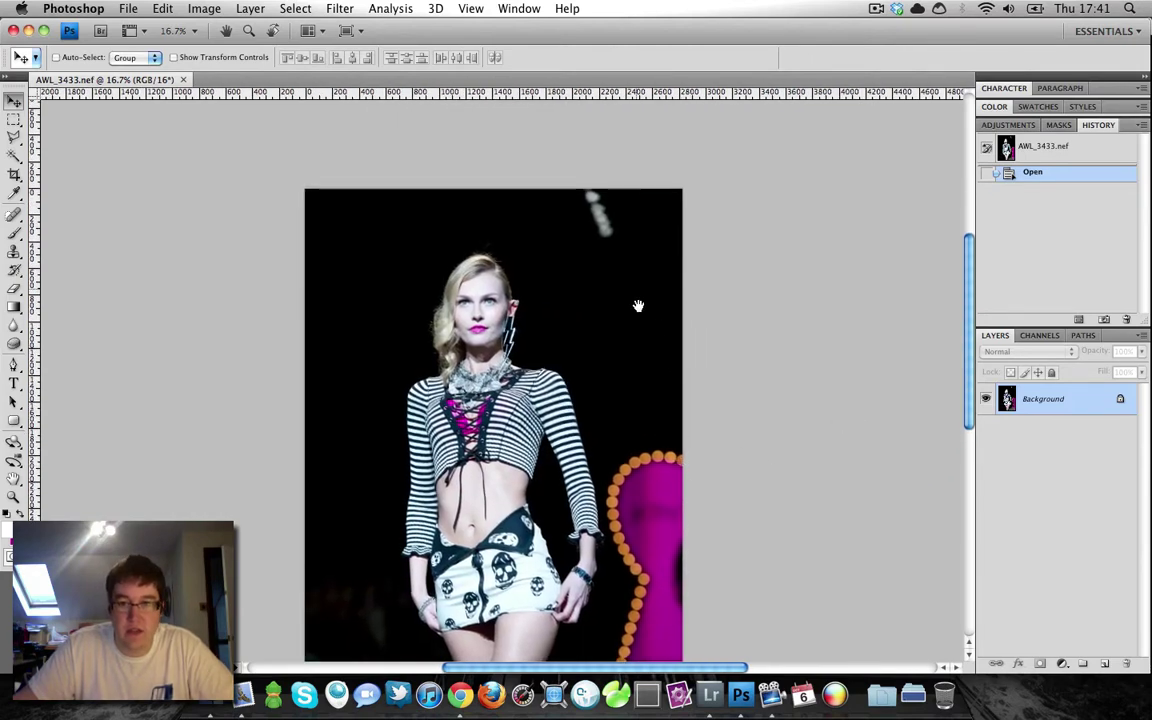
pyautogui.moveTo(636, 289); pyautogui.dragTo(650, 352)
# Create a new blank layer above the Background layer and activate the Brush tool
pyautogui.press('super+shift+n')
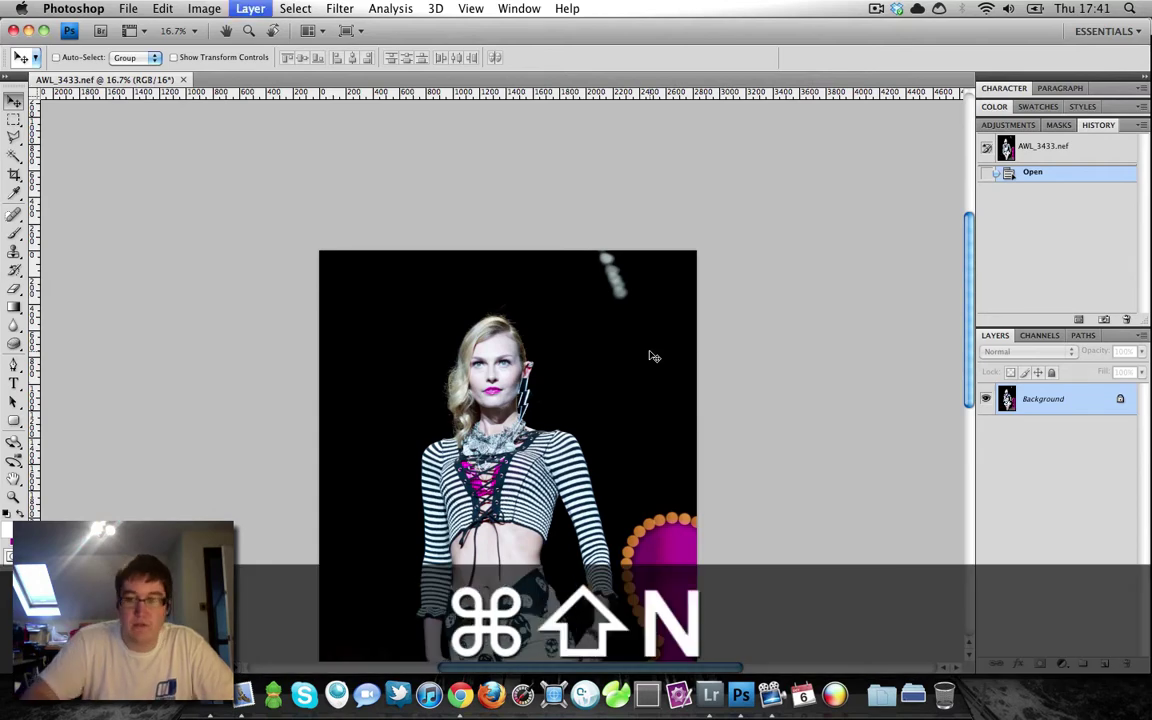
pyautogui.press('Return')
pyautogui.press('b')
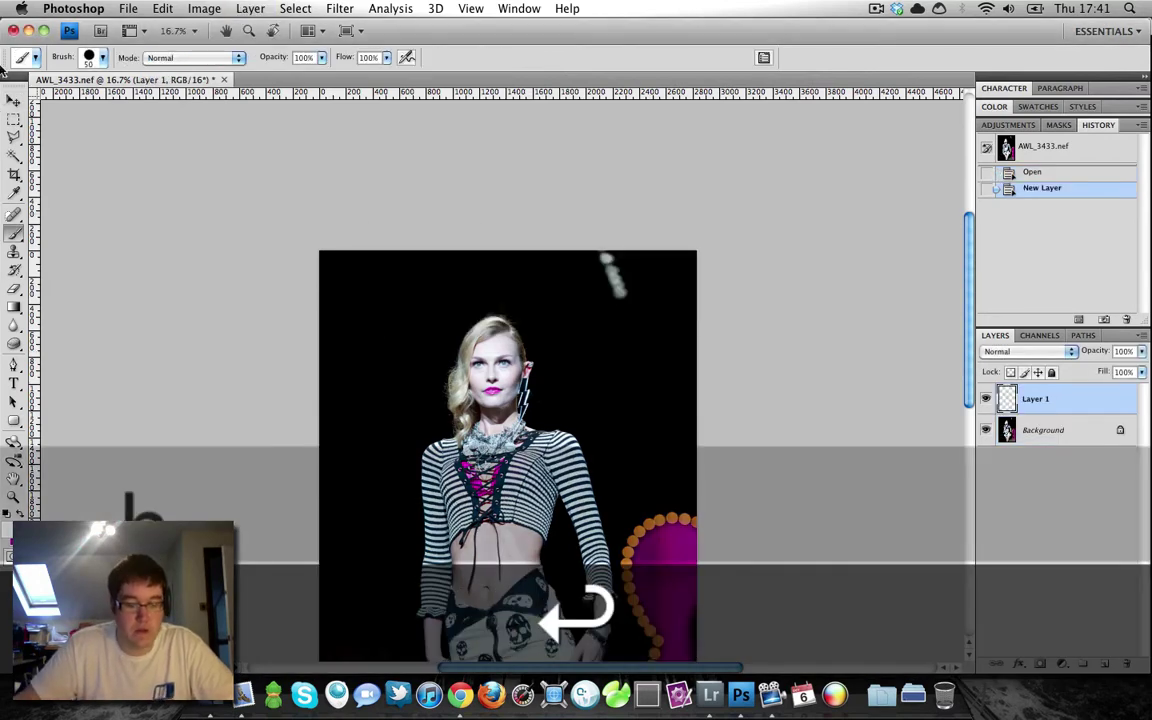
pyautogui.press('alt')
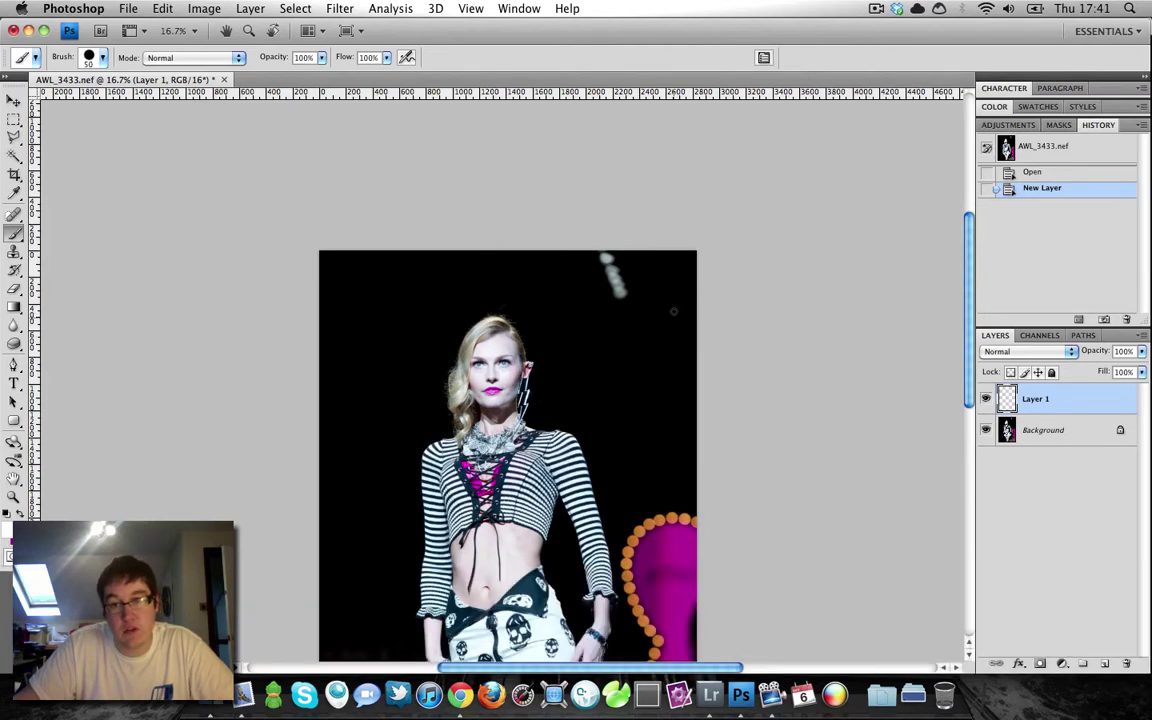
pyautogui.moveTo(583, 258); pyautogui.dragTo(629, 310)
pyautogui.press('super+z')
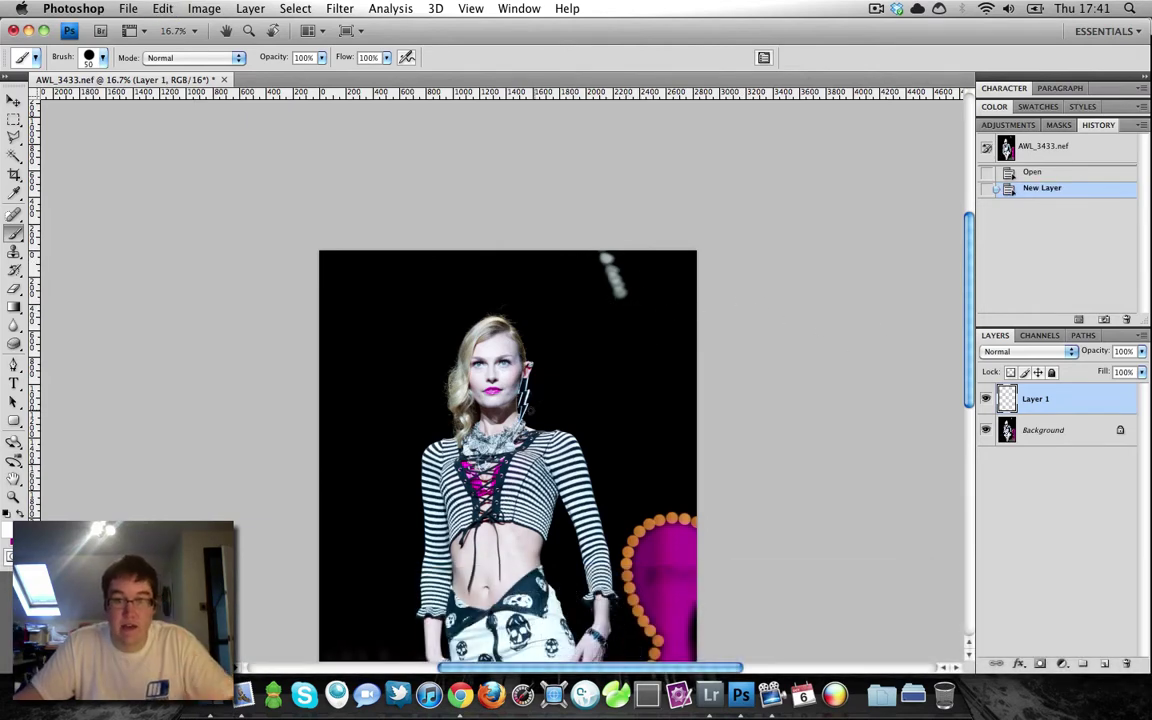
# Sample the black beside the blurred light near the photo's upper edge, enlarge the brush to 200 px and paint the light out
pyautogui.press('alt')
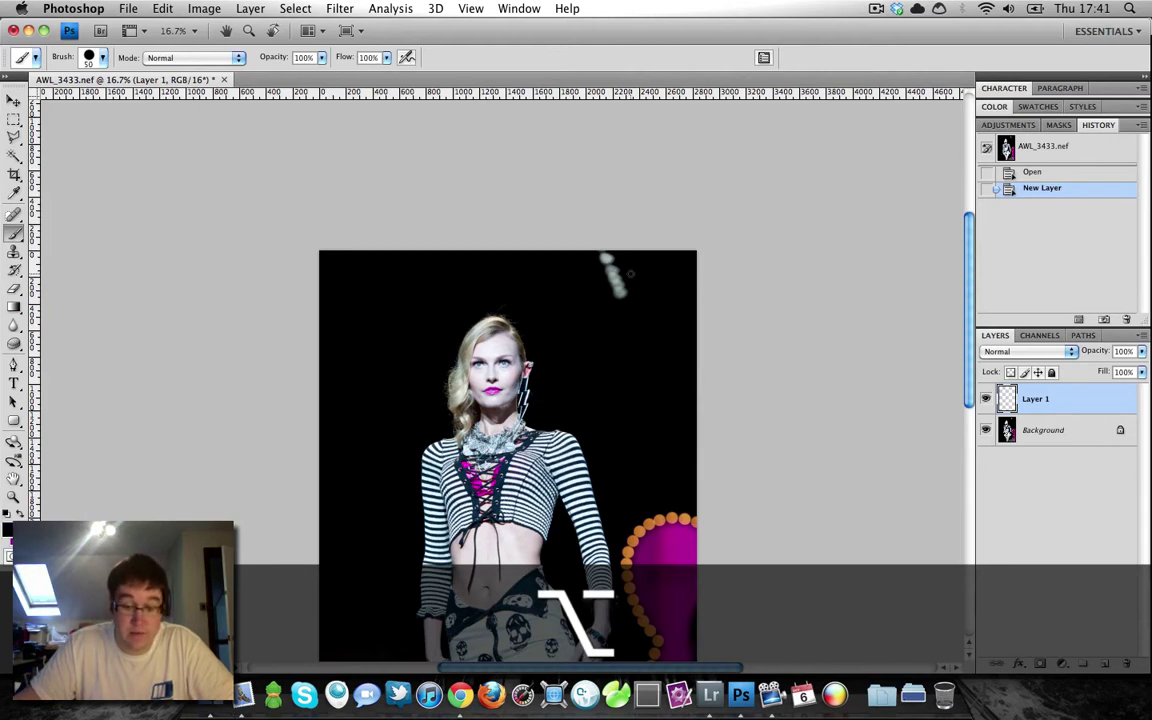
pyautogui.keyDown('alt'); pyautogui.click(630, 272); pyautogui.keyUp('alt')
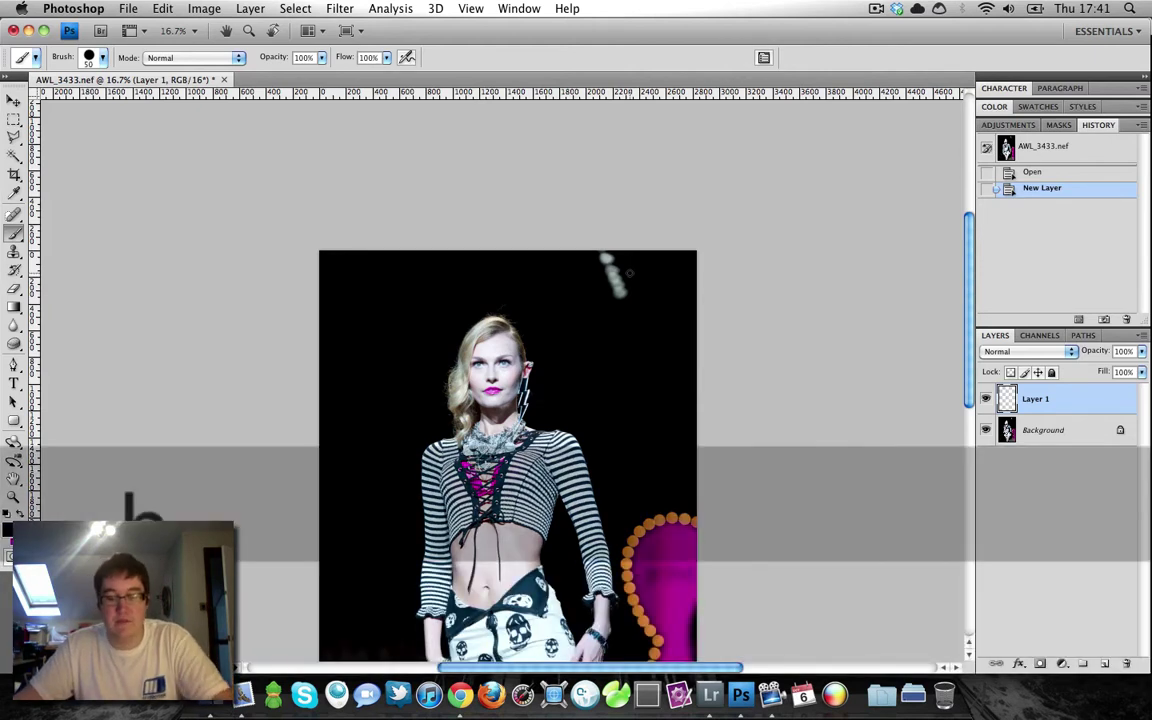
pyautogui.press(']')
pyautogui.press(']')
pyautogui.press(']')
pyautogui.press(']')
pyautogui.press(']')
pyautogui.press(']')
pyautogui.press(']')
pyautogui.press(']')
pyautogui.press(']')
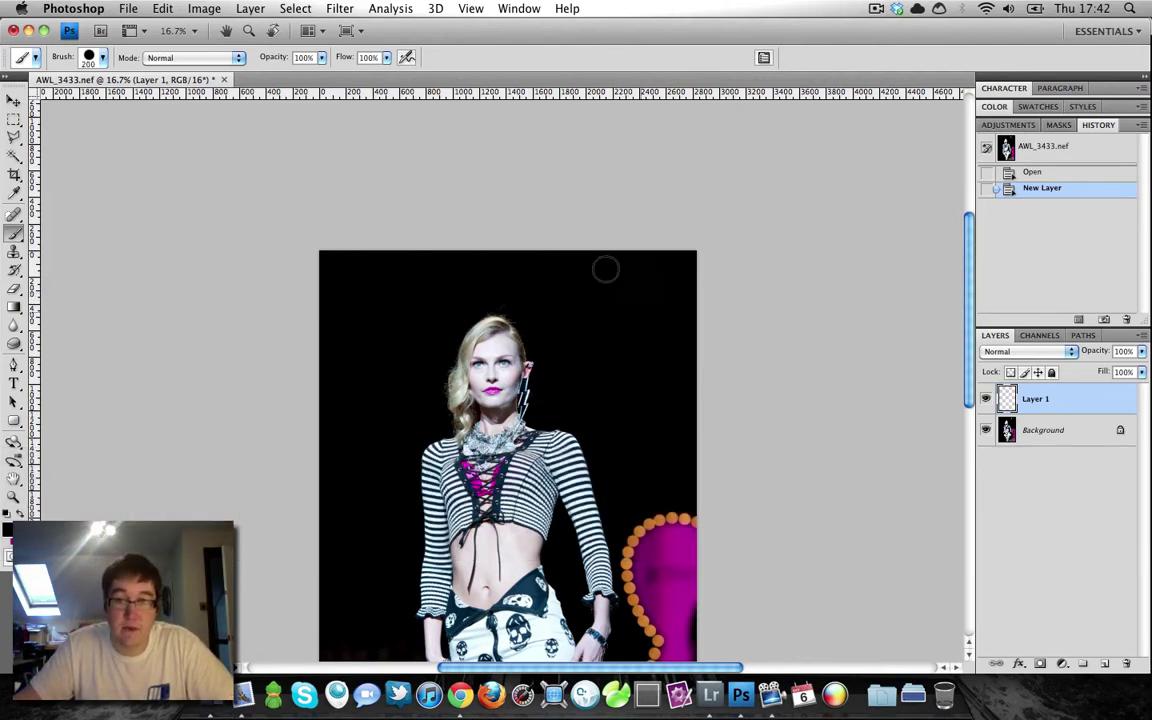
pyautogui.click(605, 268)
# Paint black over the dim background shapes to the left of the model's hips and legs on Layer 1
pyautogui.moveTo(484, 422)
pyautogui.mouseDown()
pyautogui.moveTo(499, 267)
pyautogui.moveTo(581, 227)
pyautogui.mouseUp()
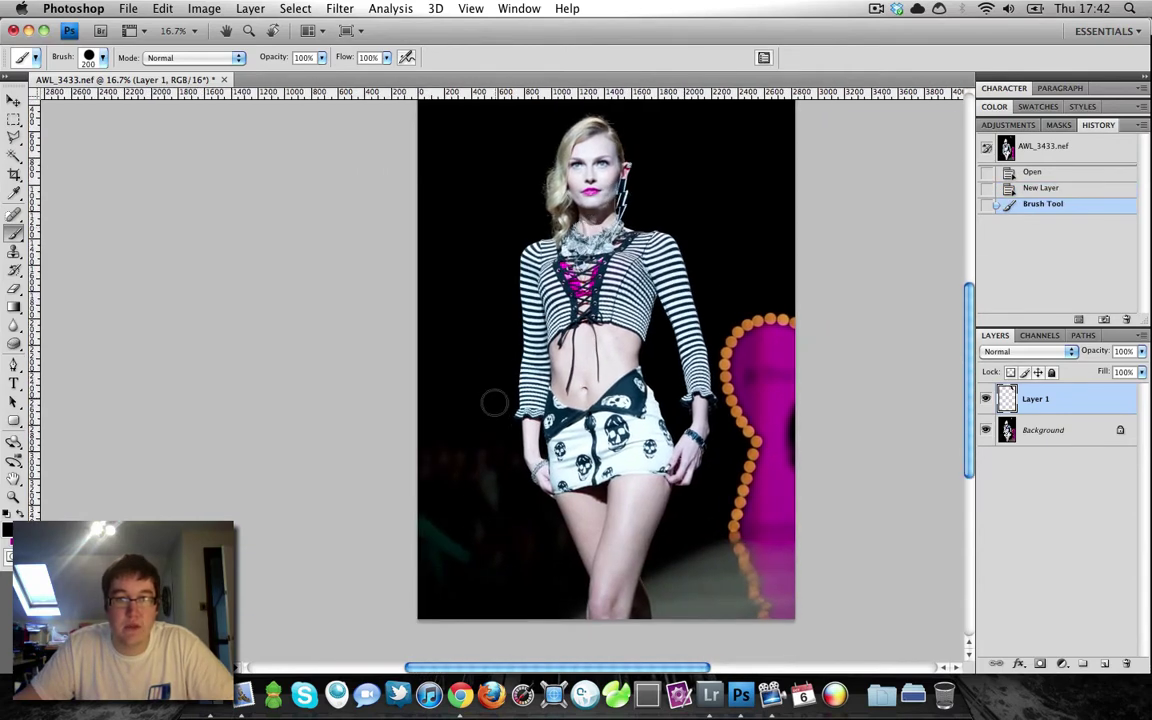
pyautogui.press('super+minus')
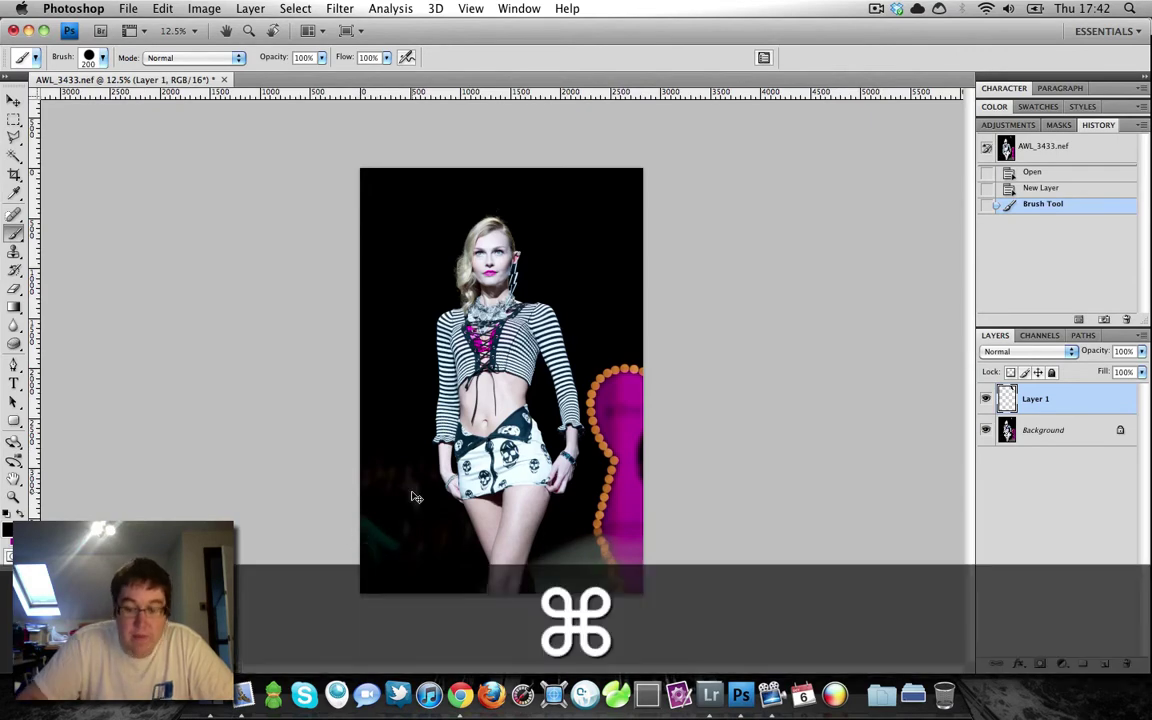
pyautogui.press('super+equal')
pyautogui.press('super+equal')
pyautogui.moveTo(405, 502); pyautogui.dragTo(427, 450)
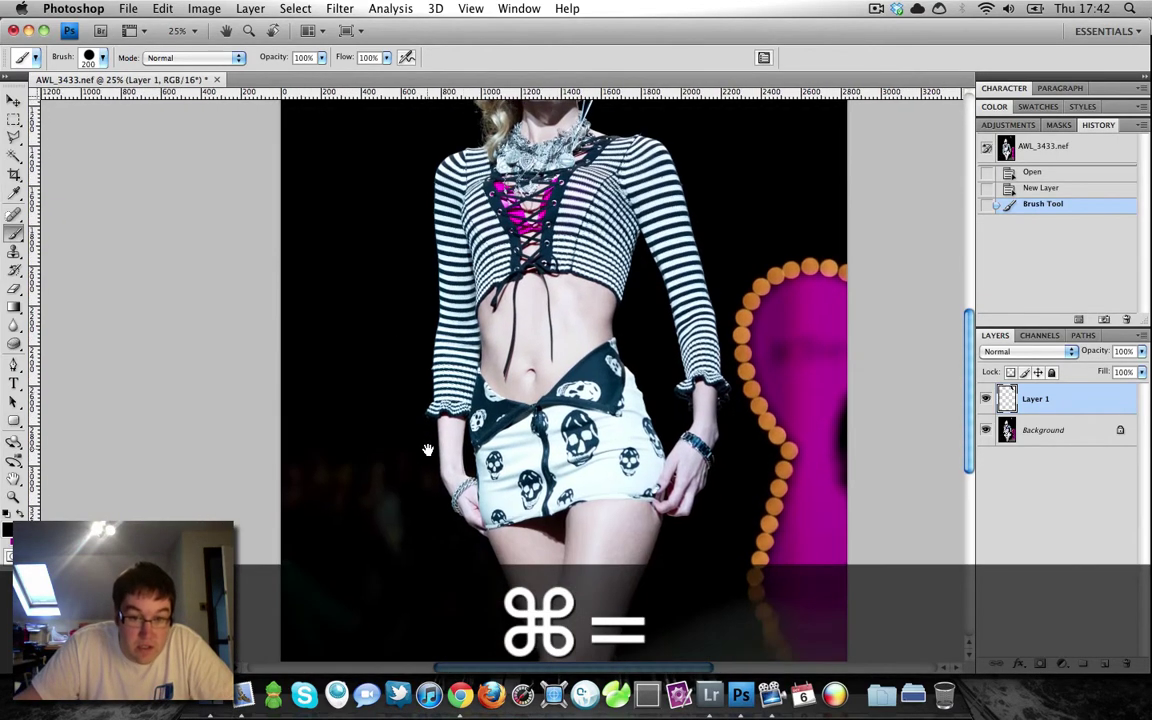
pyautogui.moveTo(300, 577)
pyautogui.mouseDown()
pyautogui.moveTo(319, 342)
pyautogui.moveTo(378, 548)
pyautogui.moveTo(391, 414)
pyautogui.moveTo(392, 655)
pyautogui.mouseUp()
pyautogui.press('super')
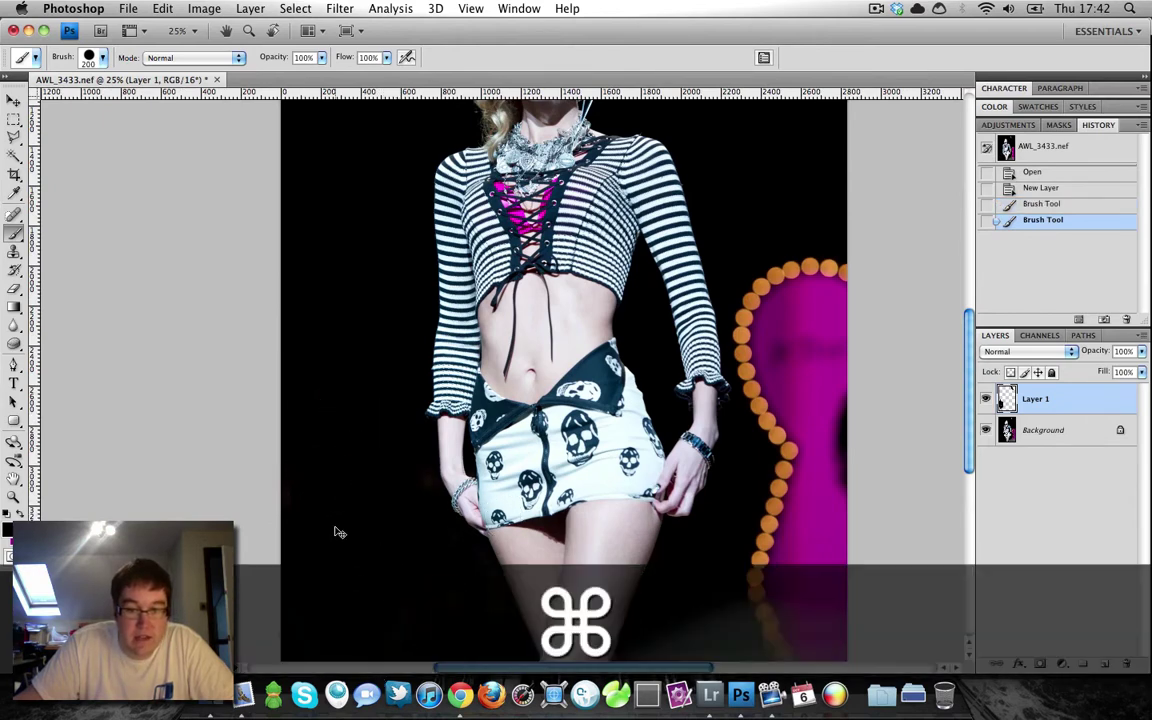
pyautogui.moveTo(348, 557); pyautogui.dragTo(337, 432)
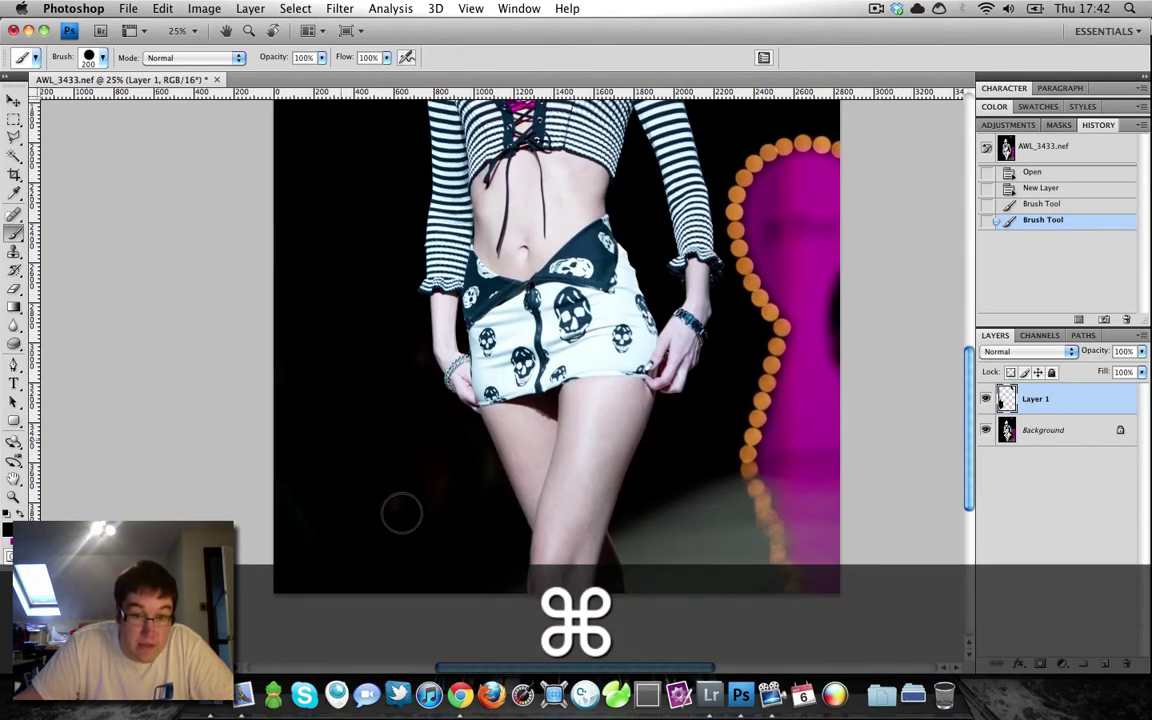
pyautogui.moveTo(406, 457)
pyautogui.mouseDown()
pyautogui.moveTo(275, 476)
pyautogui.moveTo(316, 401)
pyautogui.moveTo(321, 188)
pyautogui.moveTo(293, 455)
pyautogui.mouseUp()
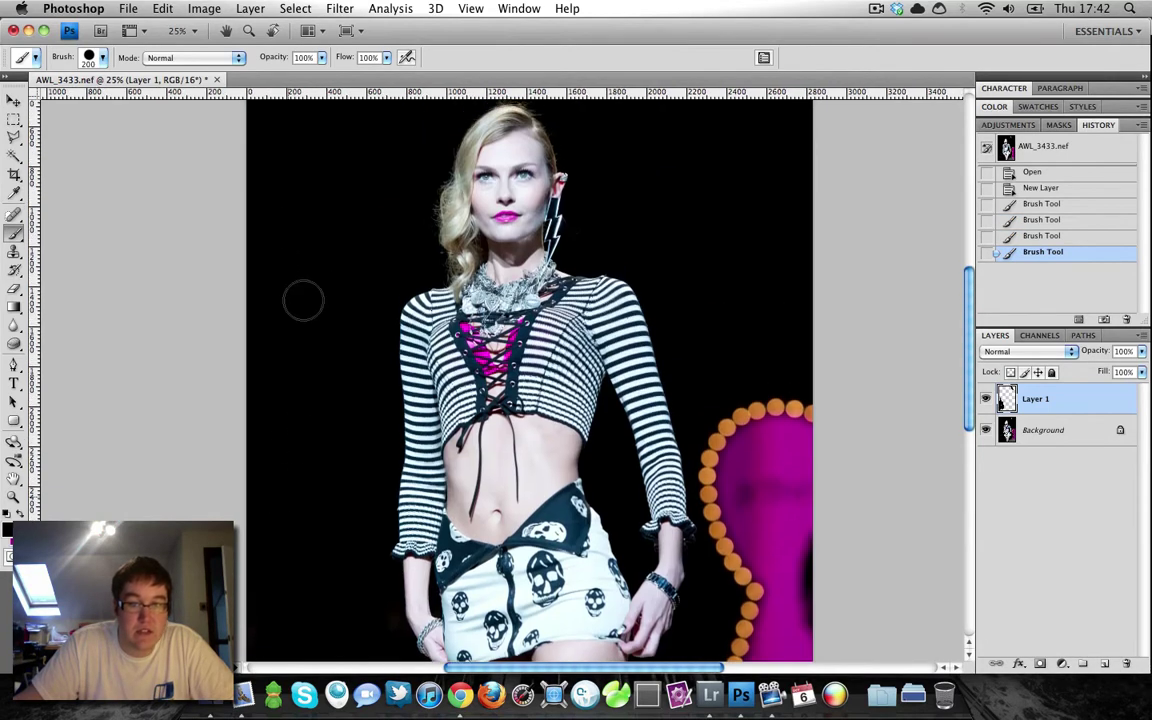
pyautogui.moveTo(301, 301)
pyautogui.mouseDown()
pyautogui.moveTo(319, 309)
pyautogui.moveTo(300, 346)
pyautogui.mouseUp()
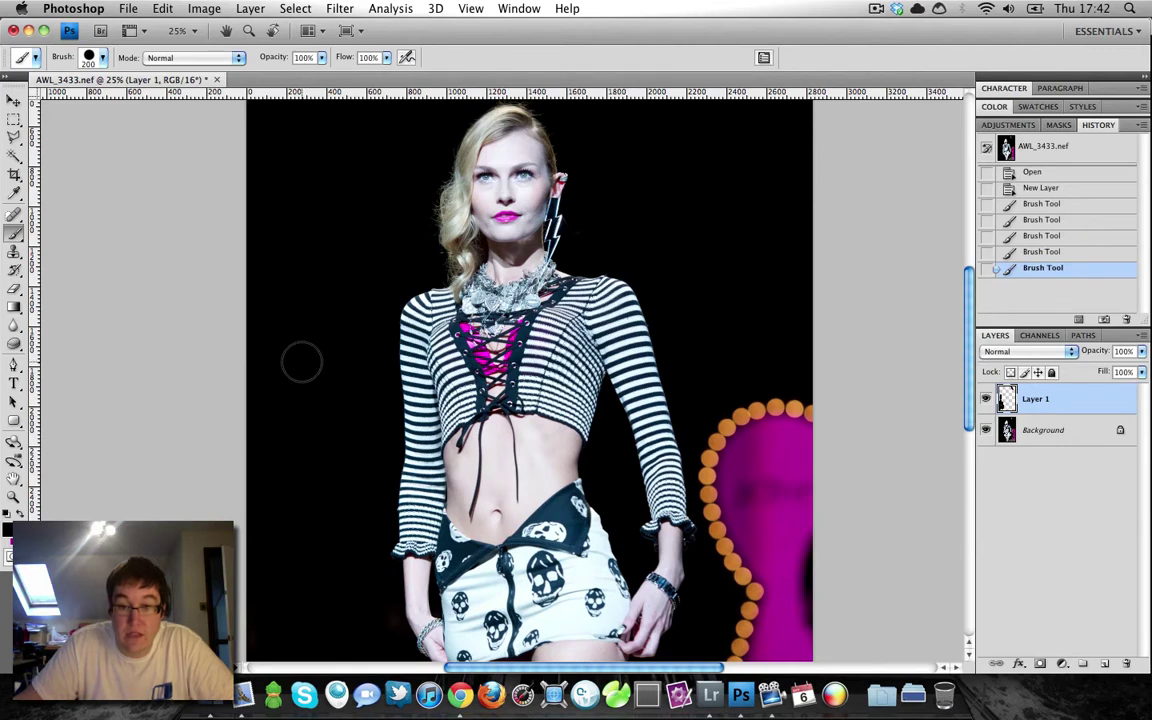
# Compare the whole photo with Layer 1 hidden and shown to check the background cleanup
pyautogui.press('super+minus')
pyautogui.press('super+minus')
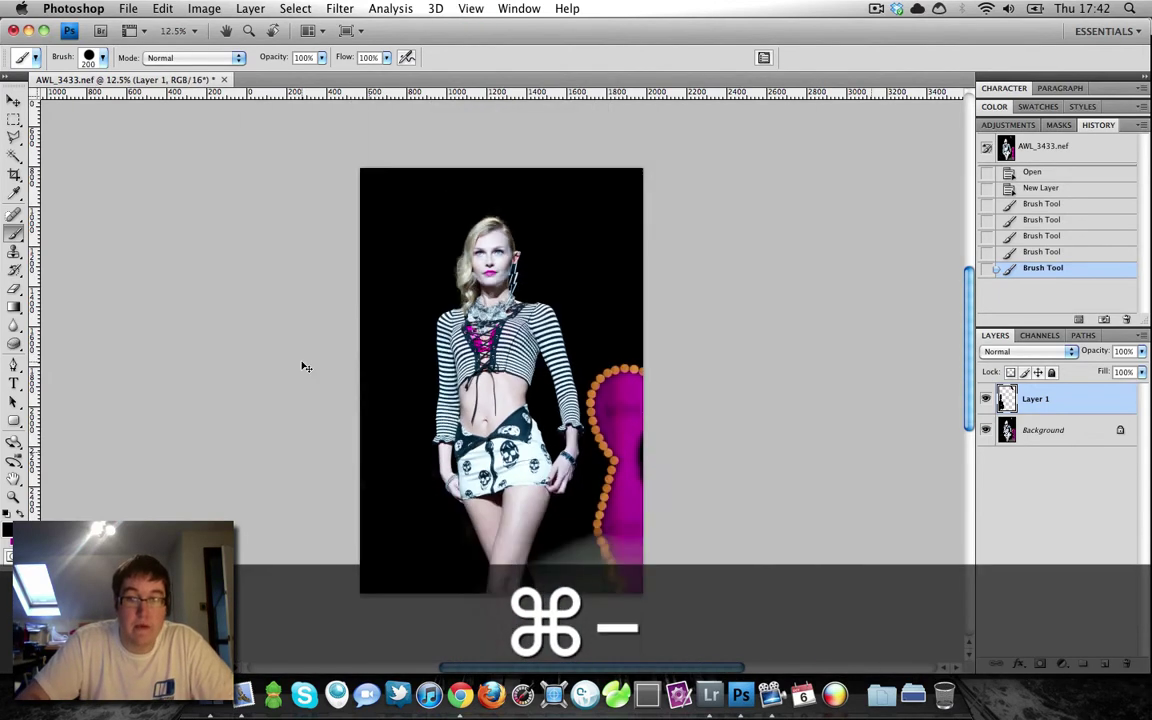
pyautogui.click(986, 399)
pyautogui.click(986, 399)
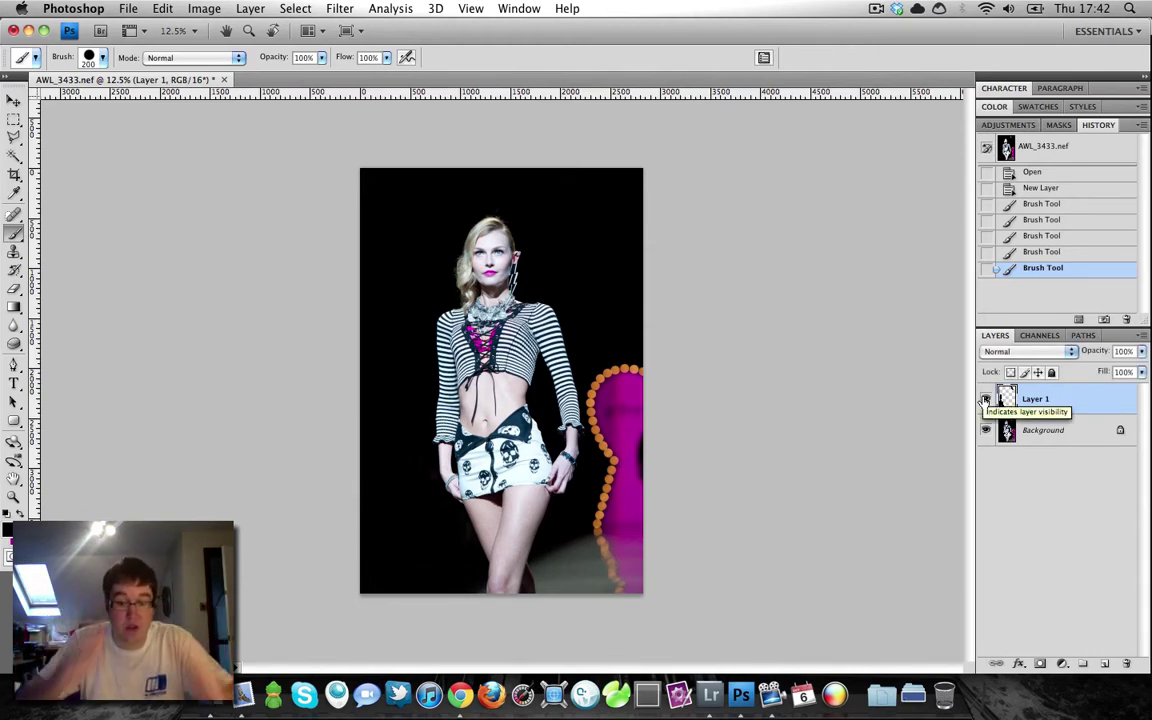
# Duplicate the Background layer and merge Layer 1 down into the copy
pyautogui.press('super+equal')
pyautogui.press('super+equal')
pyautogui.press('super+equal')
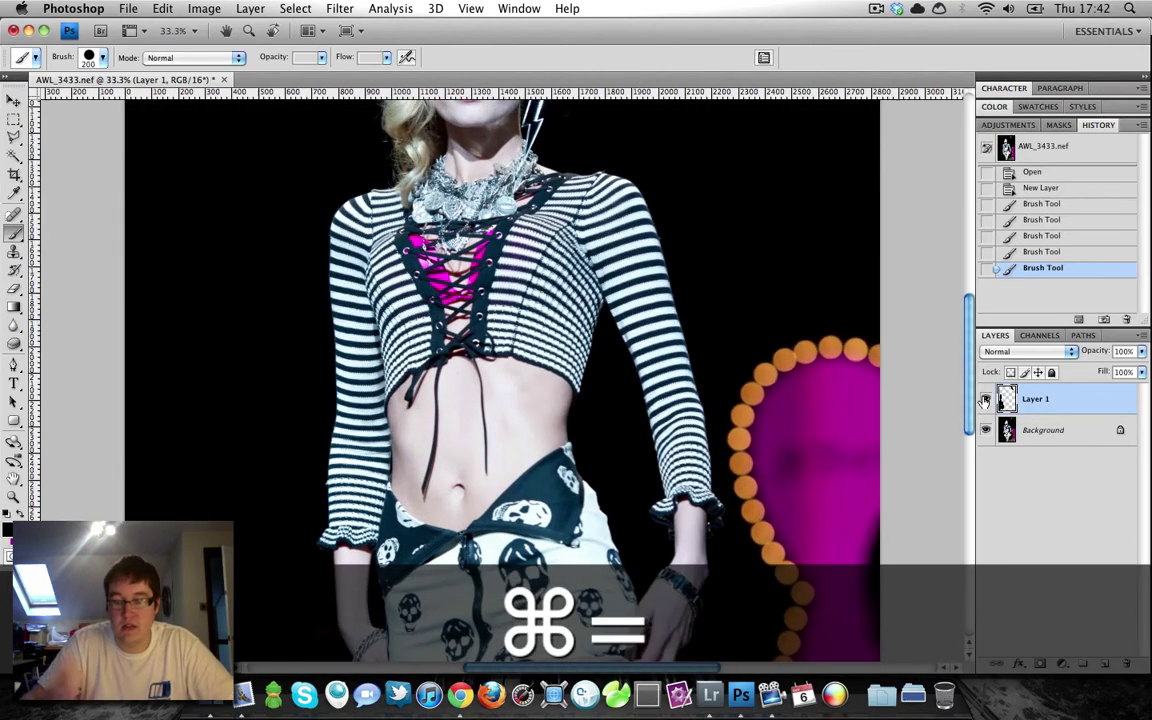
pyautogui.scroll(10, 482, 322)
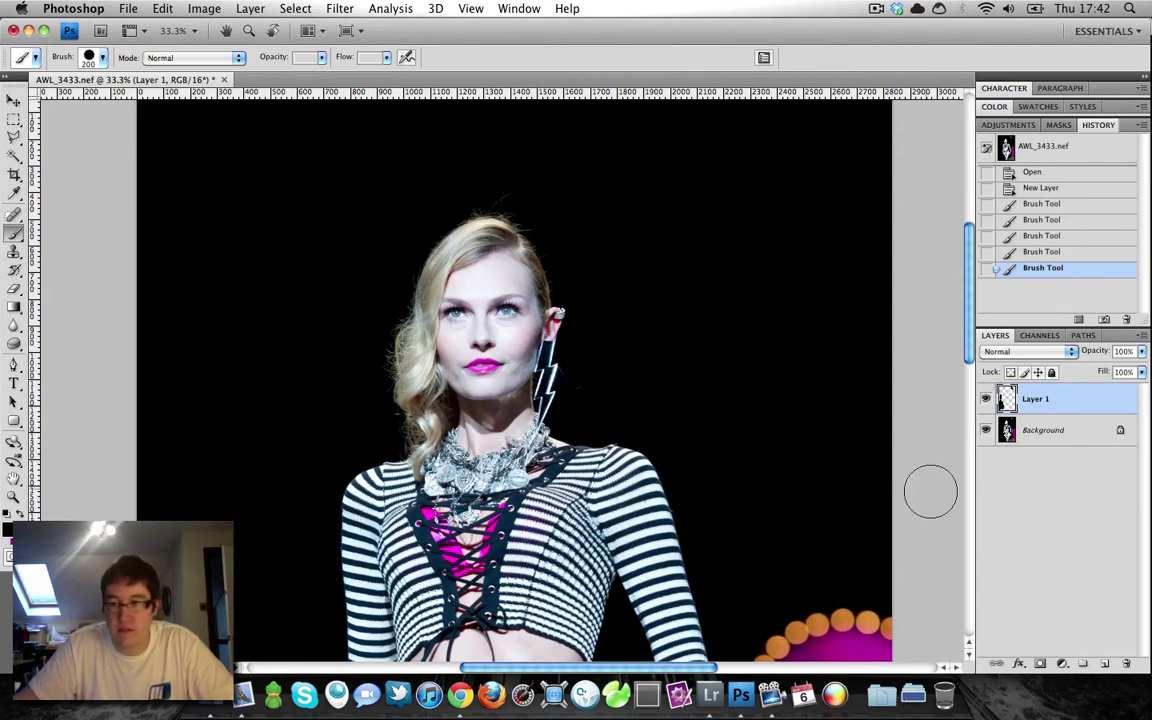
pyautogui.click(1041, 436)
pyautogui.press('super+j')
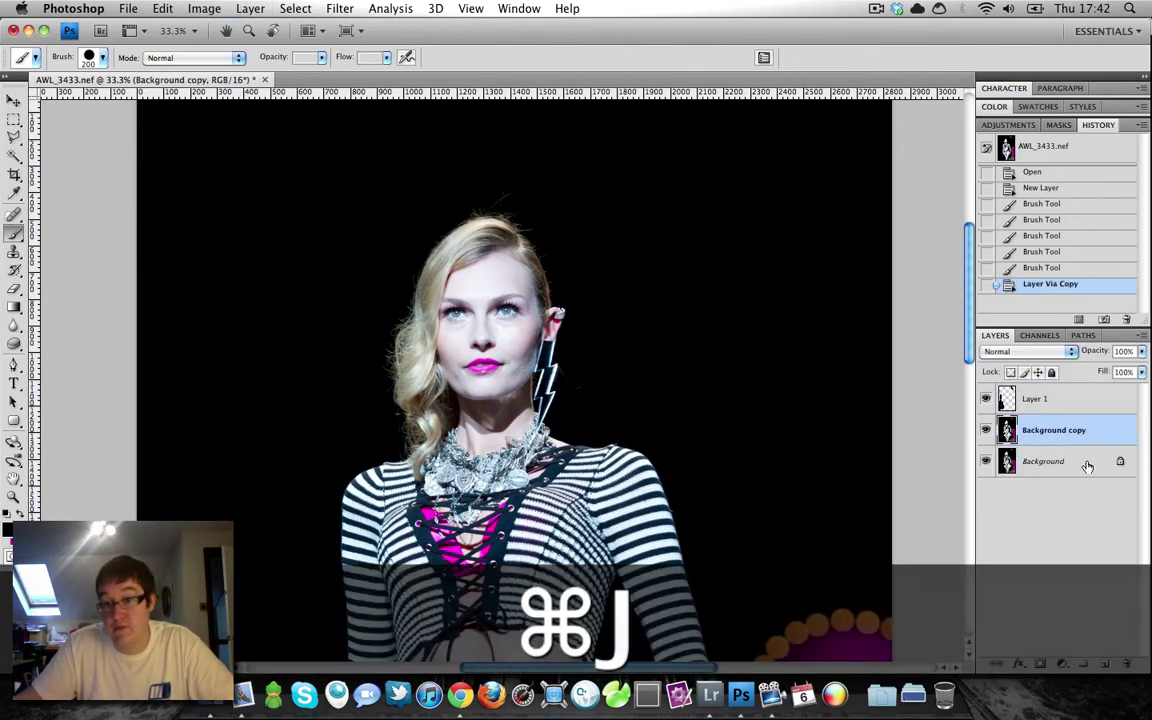
pyautogui.click(1035, 399)
pyautogui.press('super+e')
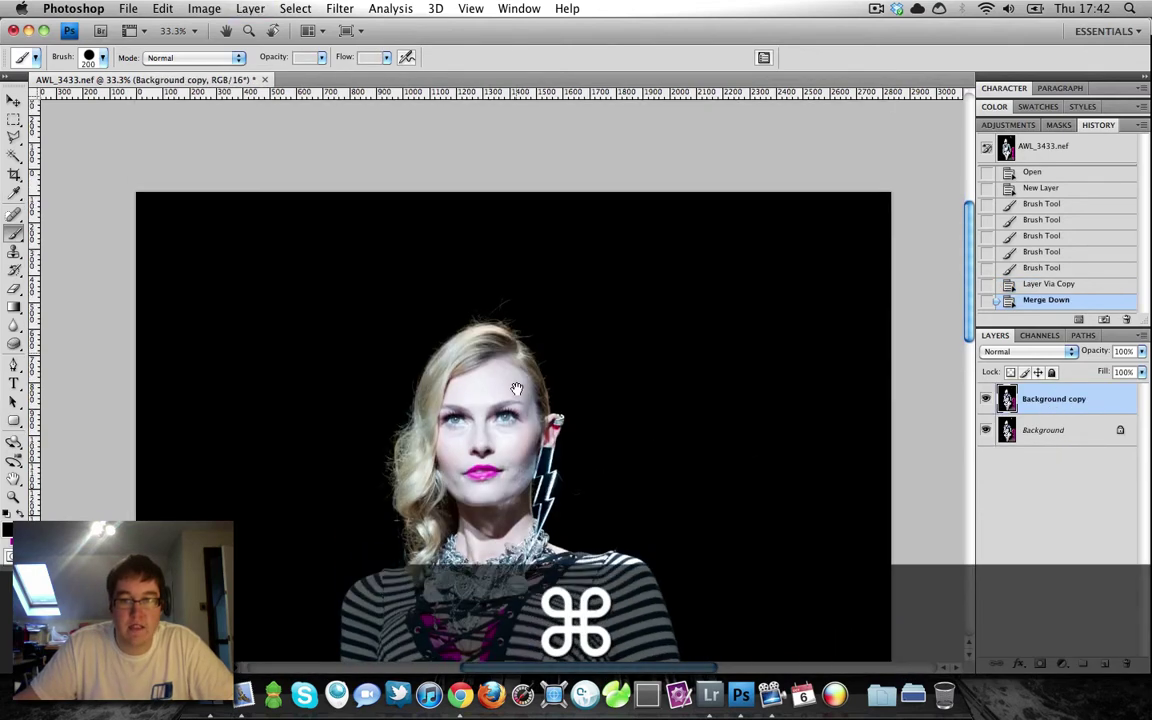
# Reduce the brush to 60 px and paint black over the stray hairs sticking up above the model's head
pyautogui.press('super+equal')
pyautogui.press('super+equal')
pyautogui.press('super+equal')
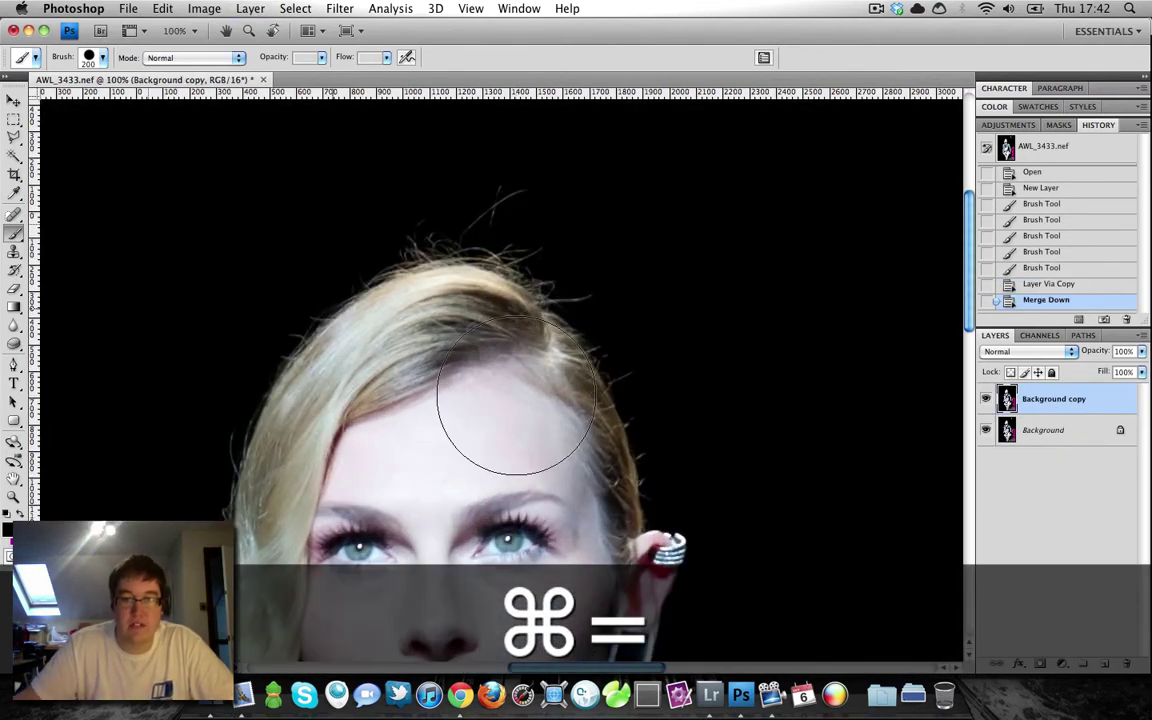
pyautogui.press('[')
pyautogui.press('[')
pyautogui.press('[')
pyautogui.press('[')
pyautogui.press('[')
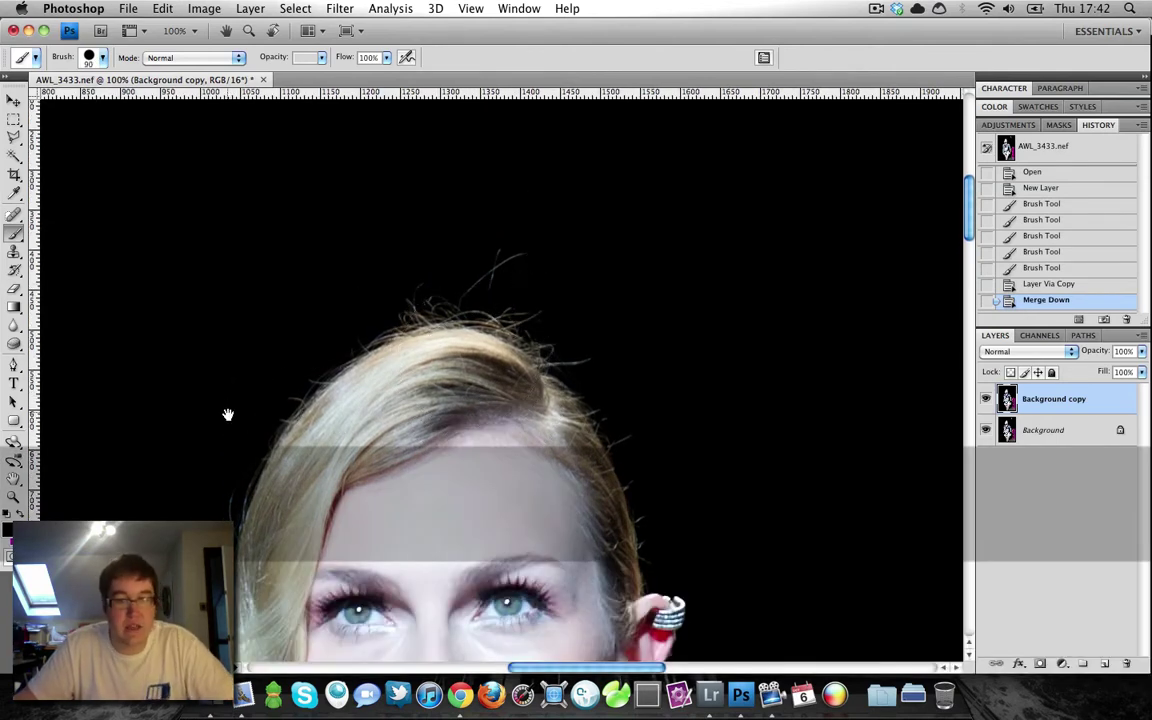
pyautogui.moveTo(226, 411); pyautogui.dragTo(296, 249)
pyautogui.moveTo(697, 467)
pyautogui.mouseDown()
pyautogui.moveTo(557, 528)
pyautogui.moveTo(445, 275)
pyautogui.moveTo(408, 238)
pyautogui.mouseUp()
pyautogui.press('[')
pyautogui.press('[')
pyautogui.press('[')
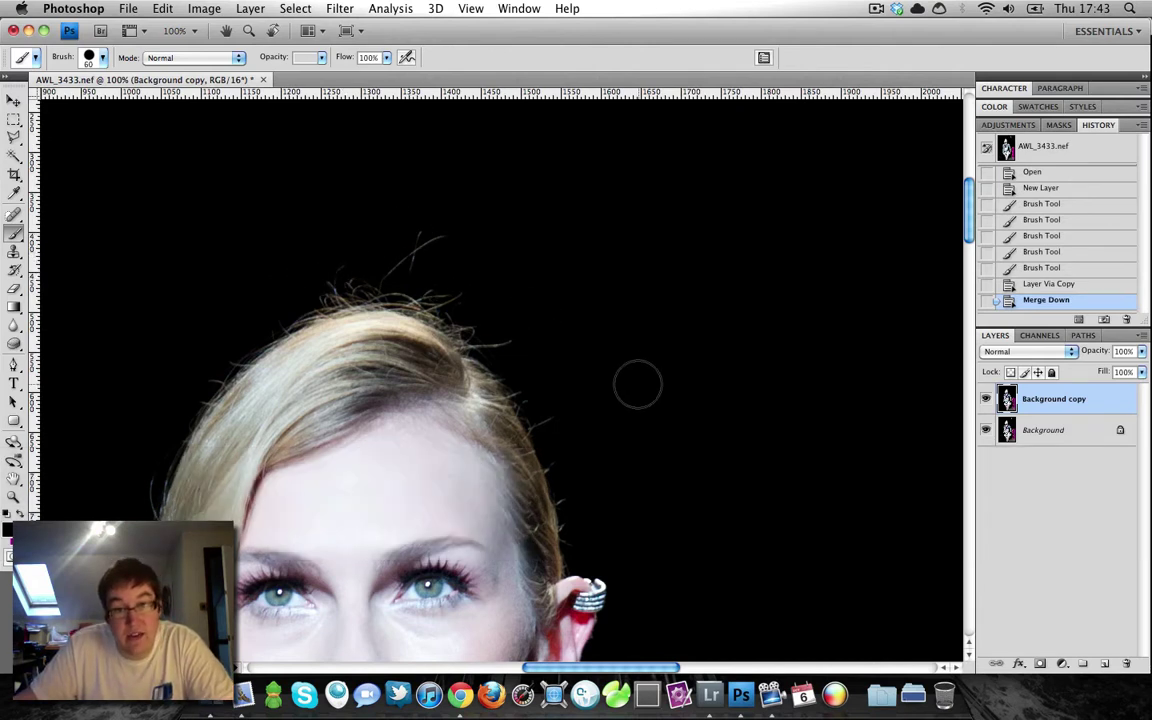
pyautogui.click(325, 245)
pyautogui.moveTo(405, 247)
pyautogui.mouseDown()
pyautogui.moveTo(398, 262)
pyautogui.moveTo(432, 237)
pyautogui.mouseUp()
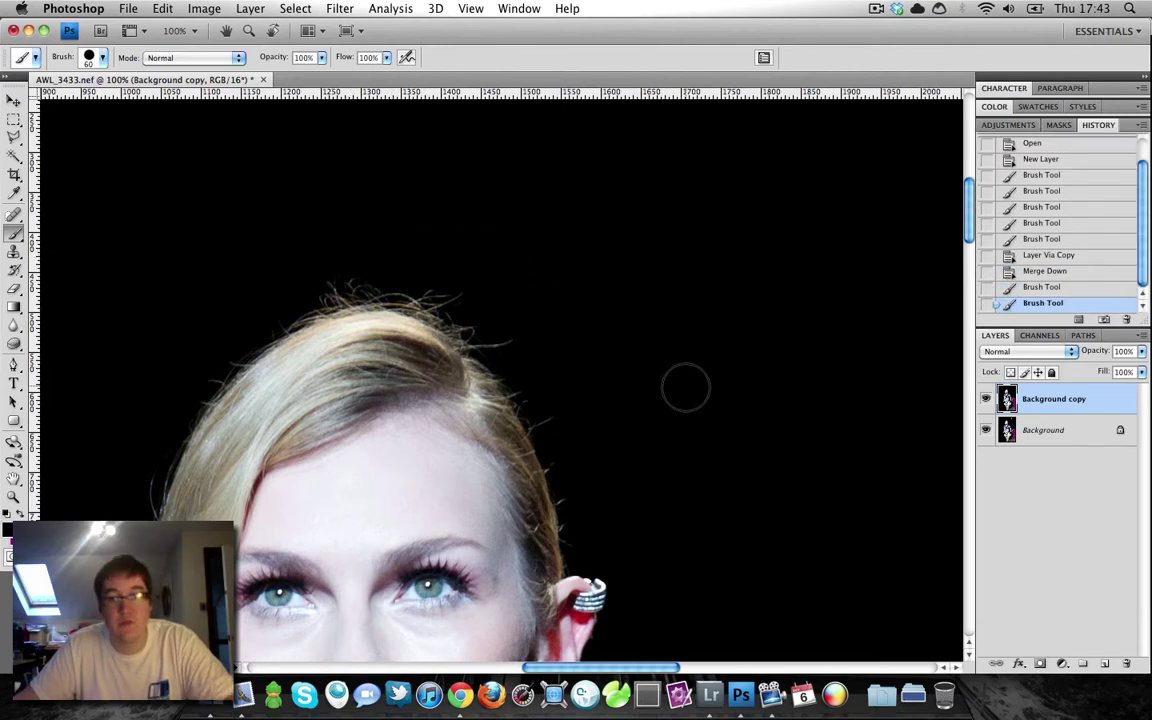
# Paint black over the stray hairs on the background beside the lightning bolt earring
pyautogui.moveTo(684, 386); pyautogui.dragTo(455, 155)
pyautogui.moveTo(490, 571)
pyautogui.mouseDown()
pyautogui.moveTo(620, 376)
pyautogui.moveTo(643, 378)
pyautogui.moveTo(630, 393)
pyautogui.mouseUp()
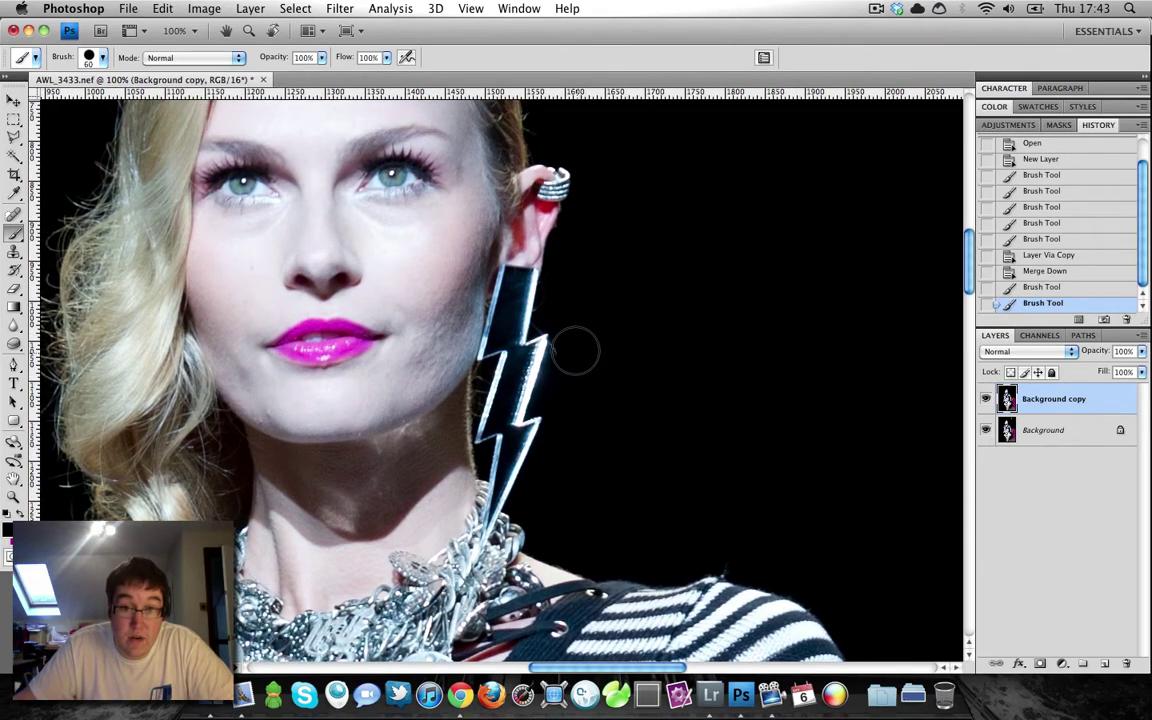
pyautogui.moveTo(572, 348); pyautogui.dragTo(806, 372)
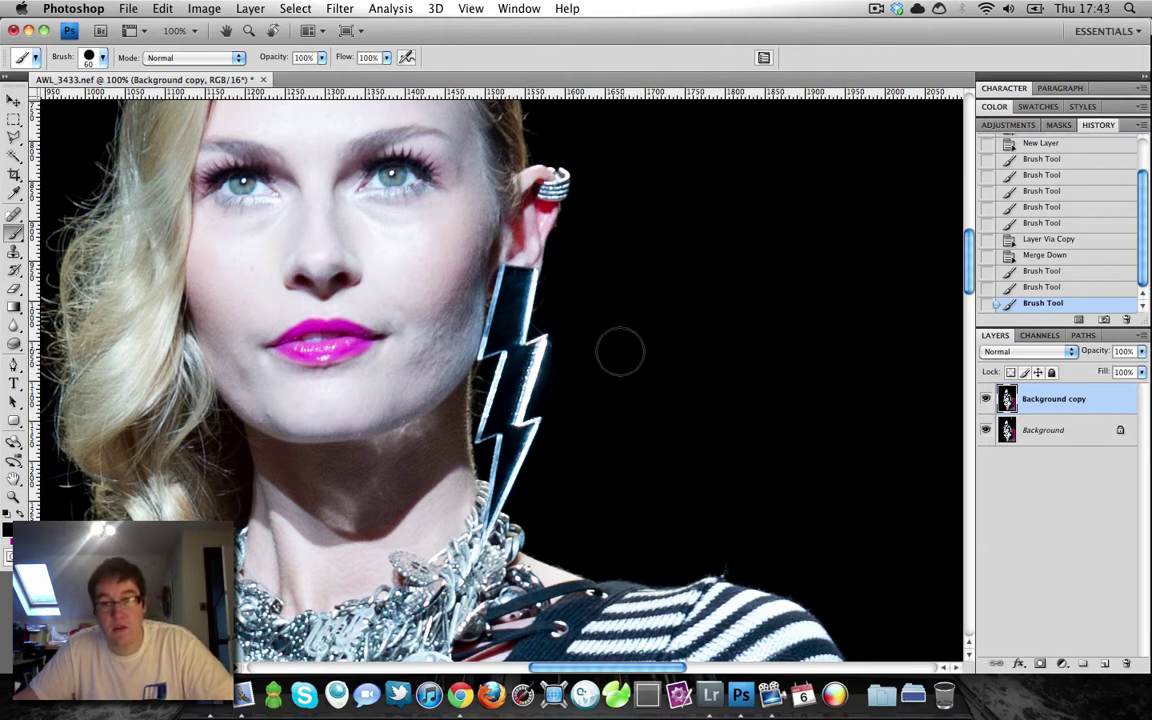
# Reduce the brush to 5 px and paint black over the stray hair just above the earring's upper outer point
pyautogui.press('super')
pyautogui.press('super+equal')
pyautogui.press('super+equal')
pyautogui.press('super+equal')
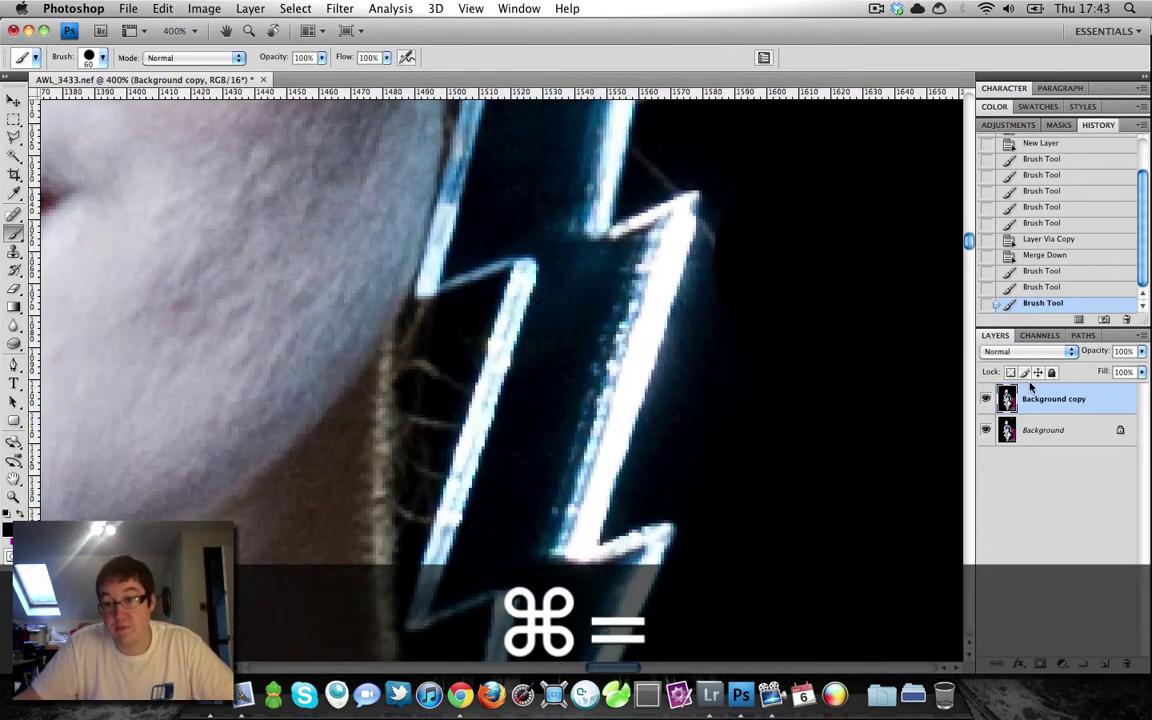
pyautogui.moveTo(756, 257); pyautogui.dragTo(712, 397)
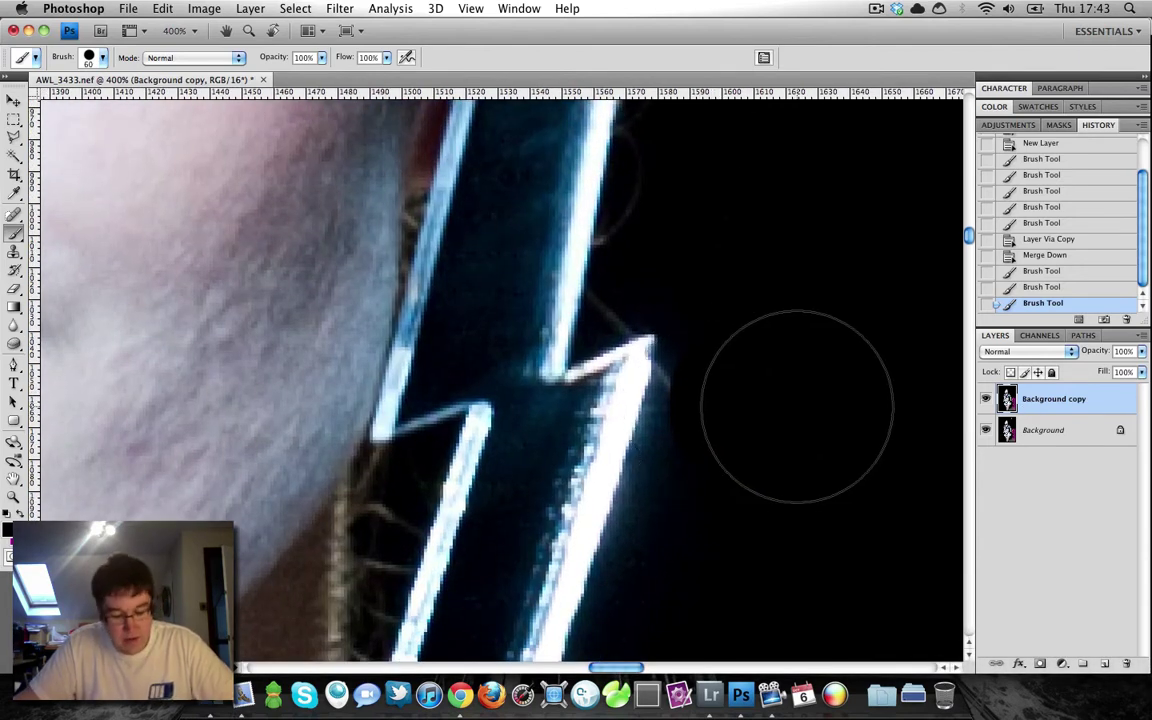
pyautogui.press('[')
pyautogui.press('[')
pyautogui.press('[')
pyautogui.press('[')
pyautogui.press('[')
pyautogui.press('[')
pyautogui.press('[')
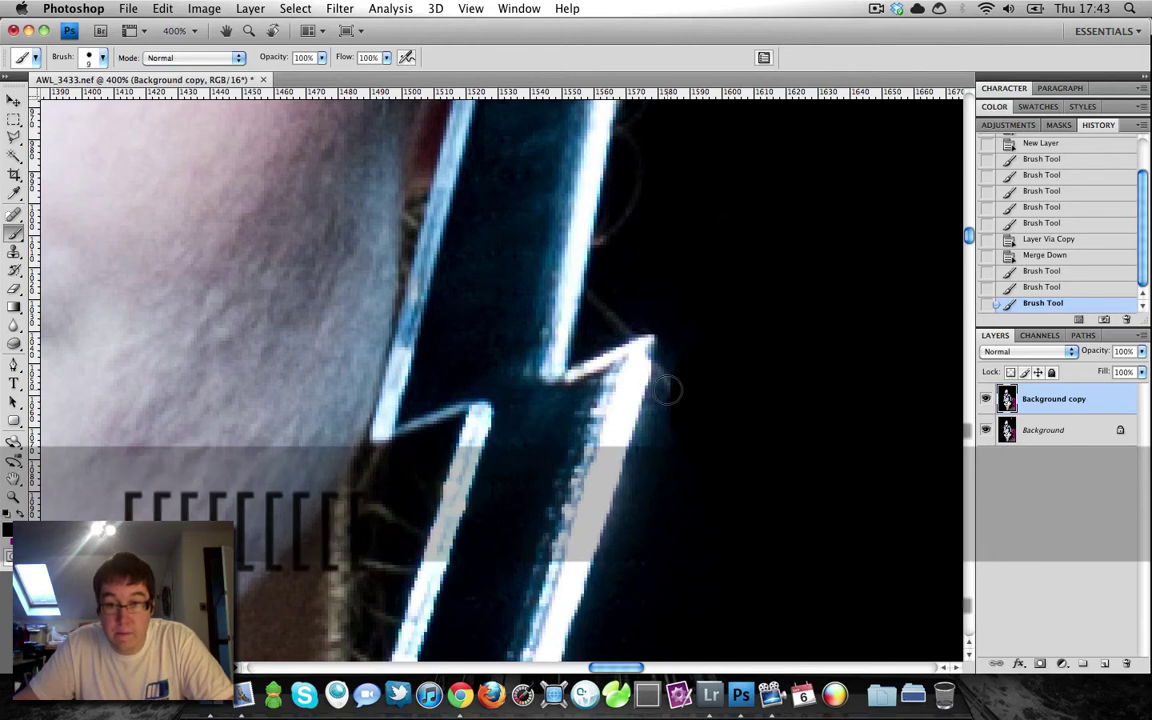
pyautogui.press('[')
pyautogui.press('[')
pyautogui.press('[')
pyautogui.press('[')
pyautogui.press('[')
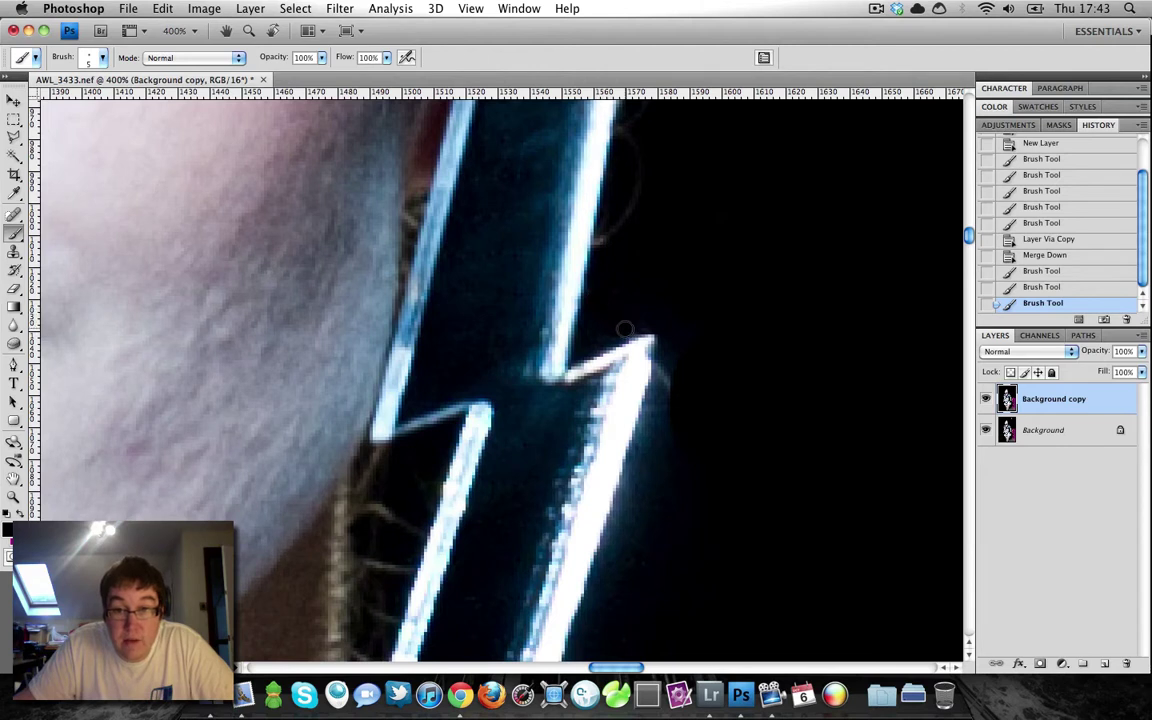
pyautogui.click(624, 328)
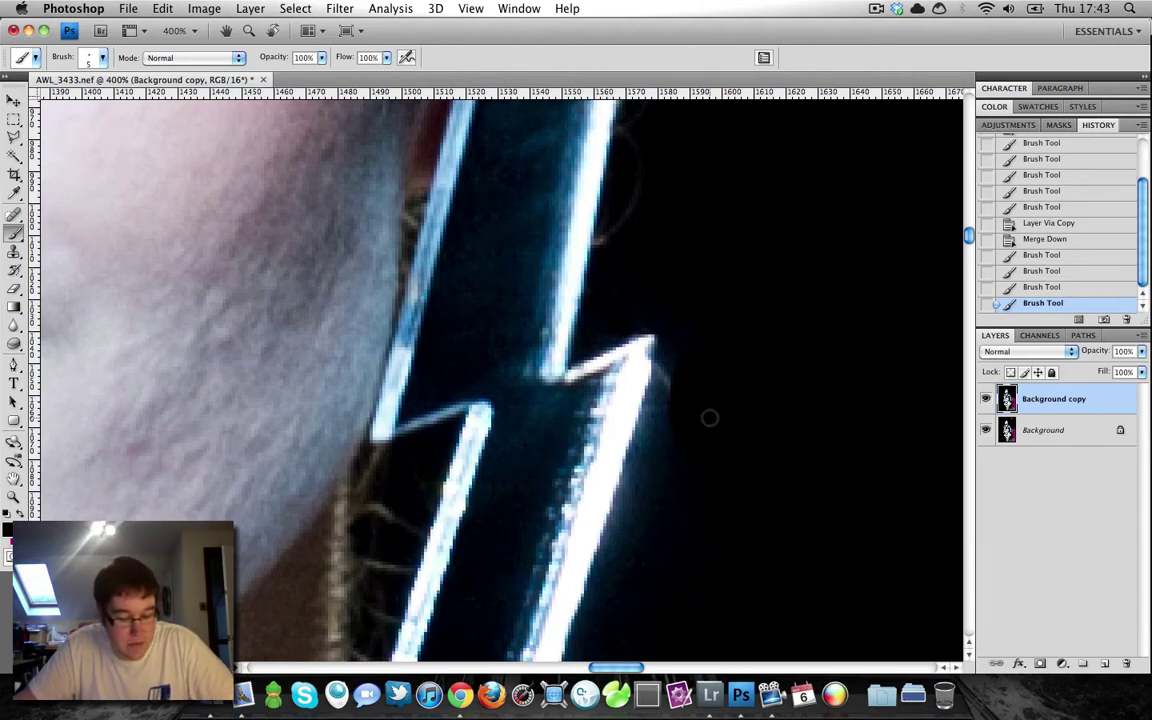
# Try to cover the stray hair beside the earring's outer point with a sampled dark colour
pyautogui.press('alt')
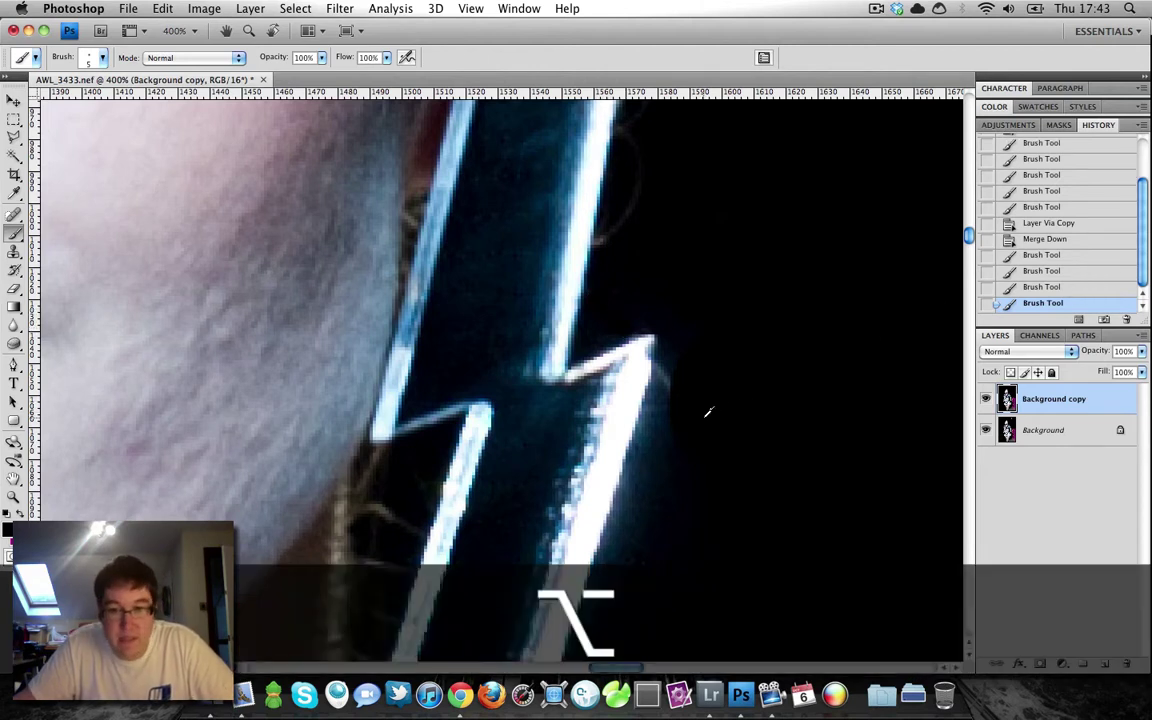
pyautogui.click(664, 381)
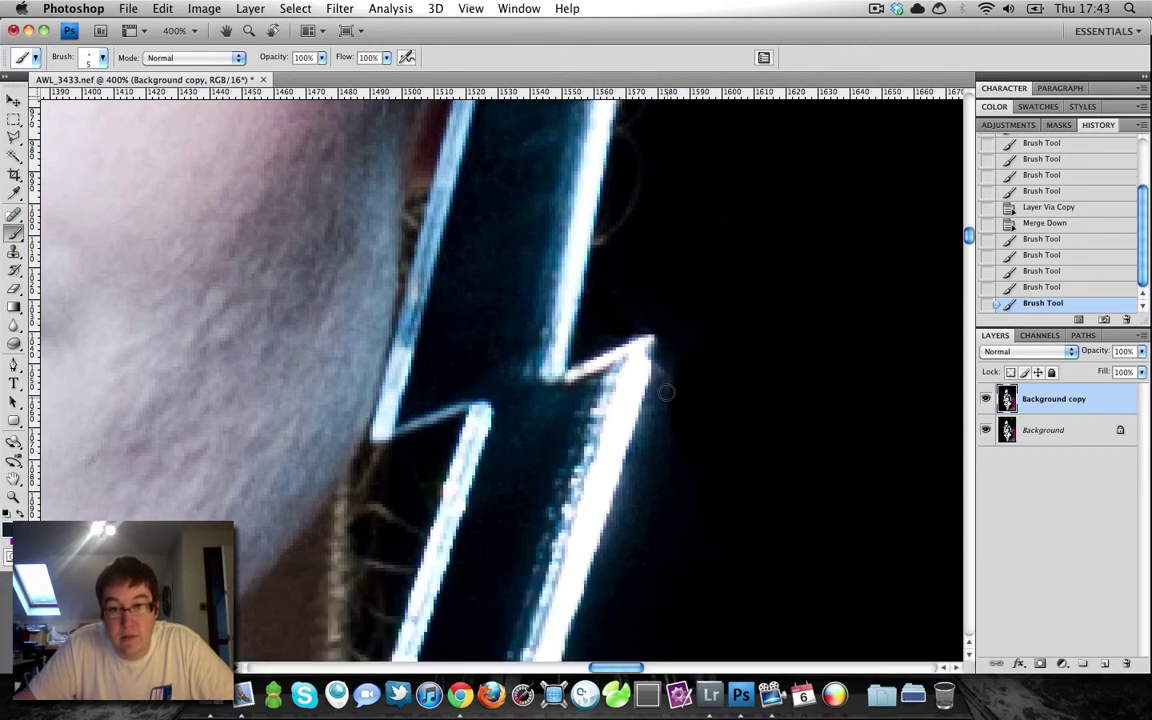
pyautogui.press('super+z')
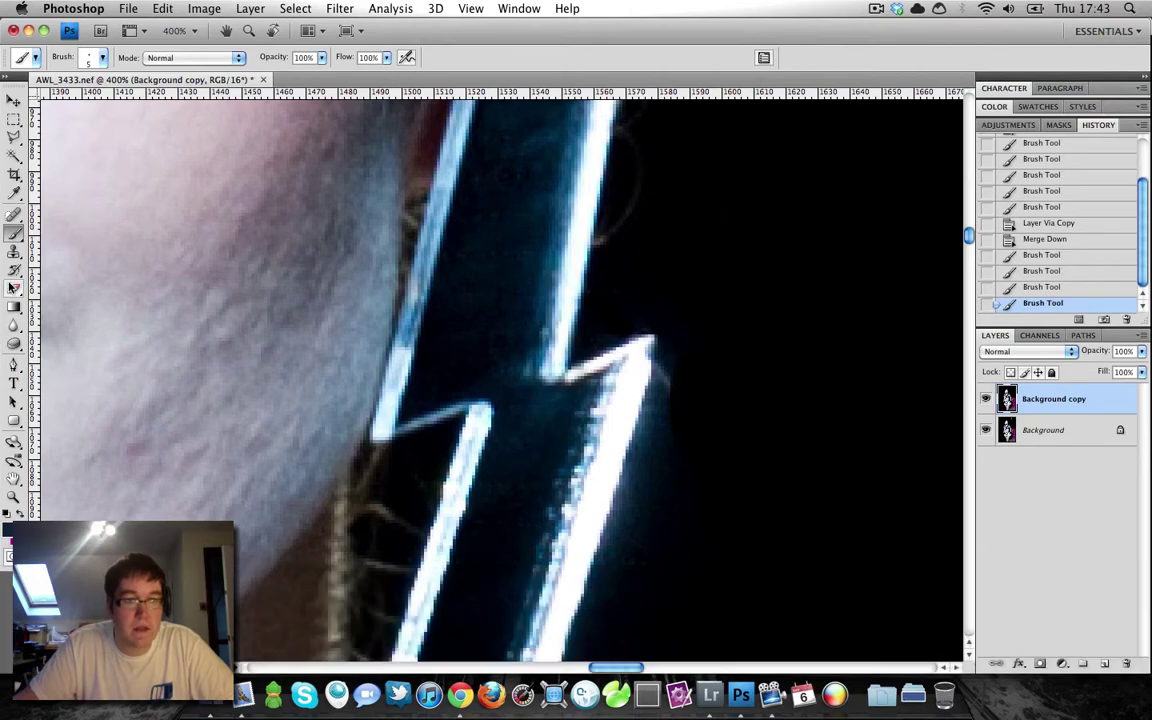
# Add a new layer above Background copy and set the Clone Stamp brush to 5 px
pyautogui.press('super+shift+n')
pyautogui.press('Return')
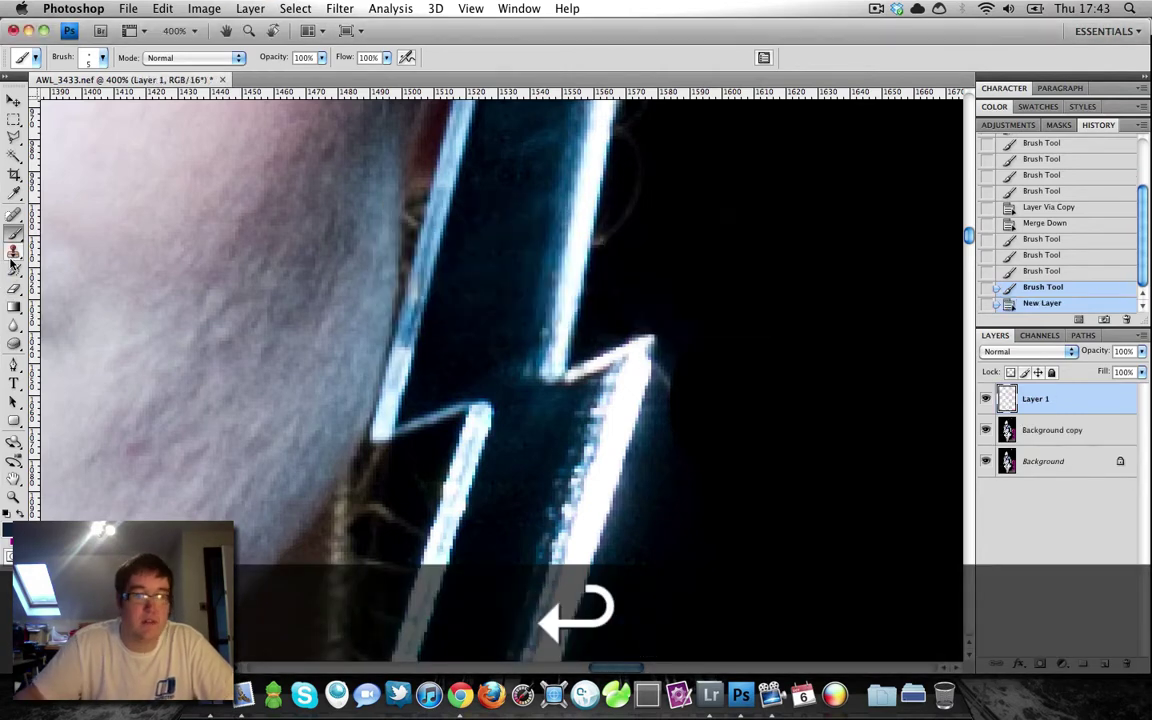
pyautogui.click(13, 252)
pyautogui.moveTo(8, 258); pyautogui.dragTo(44, 250)
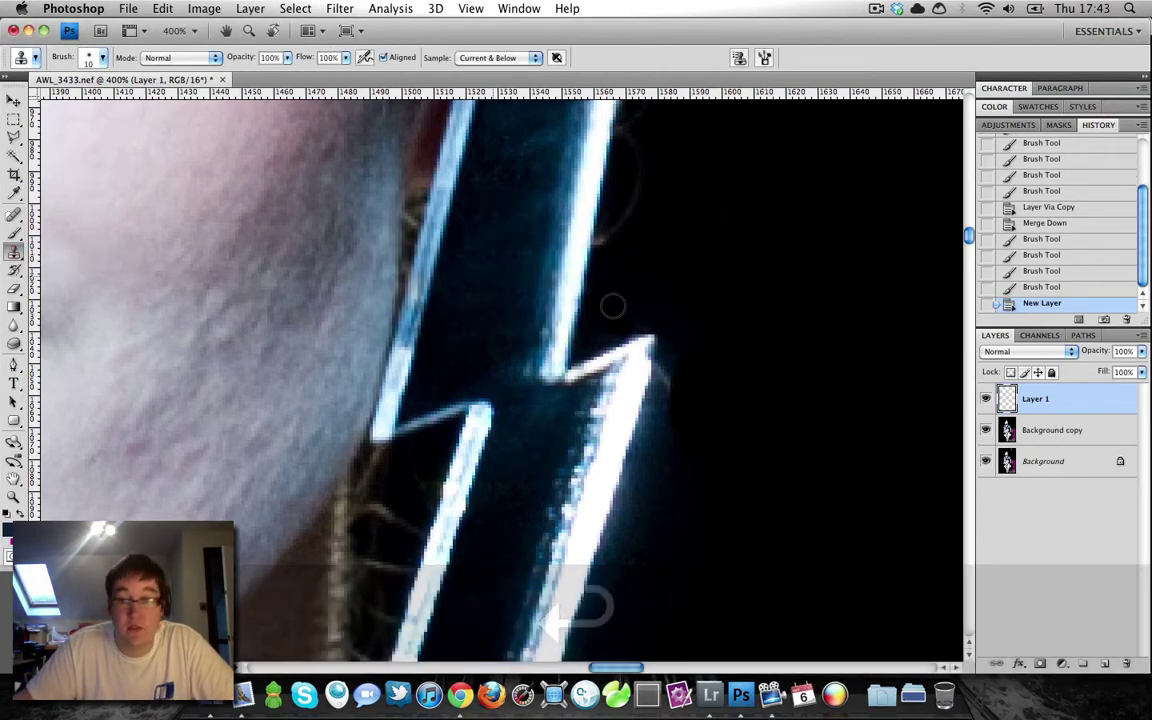
pyautogui.press('[')
pyautogui.press('[')
pyautogui.press('[')
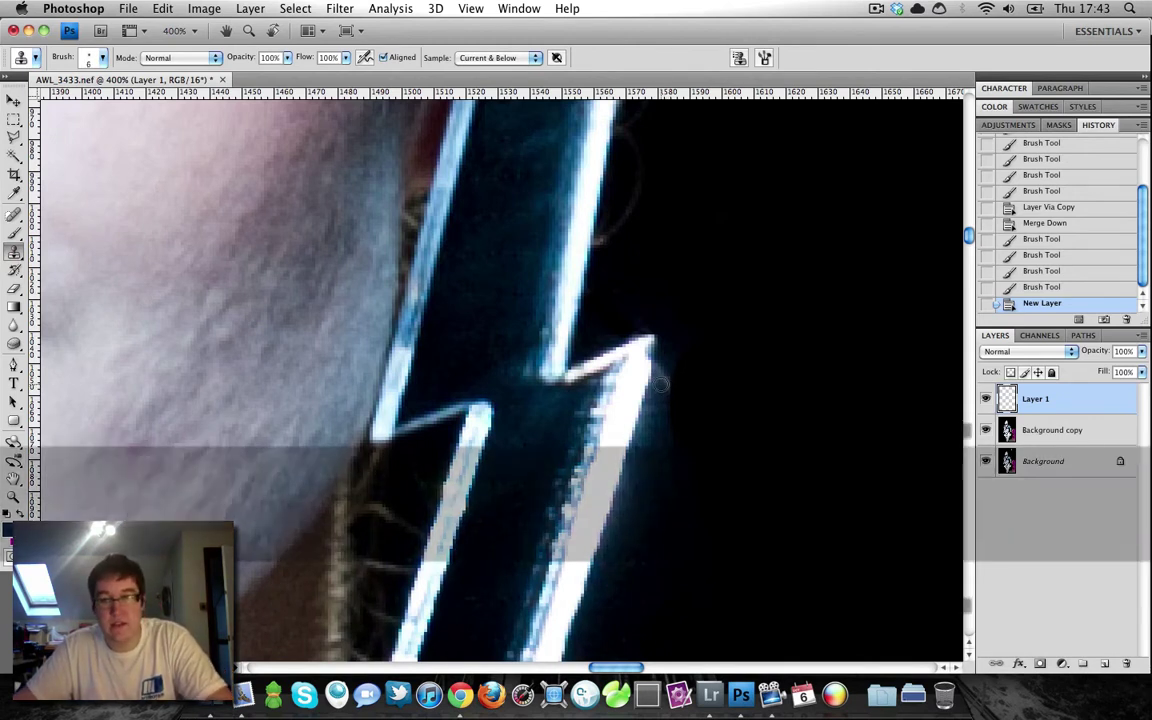
pyautogui.press('[')
pyautogui.press('[')
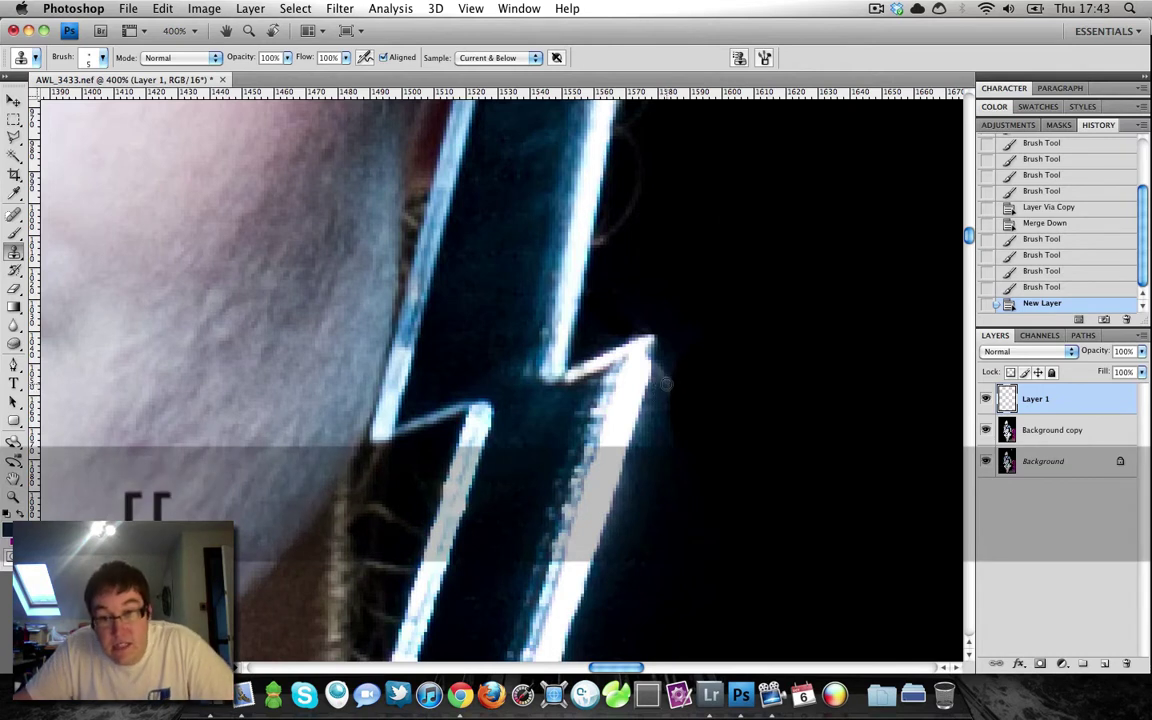
# Clone the nearby dark background over the stray hair beside the earring's upper outer point
pyautogui.click(667, 390)
pyautogui.click(728, 219)
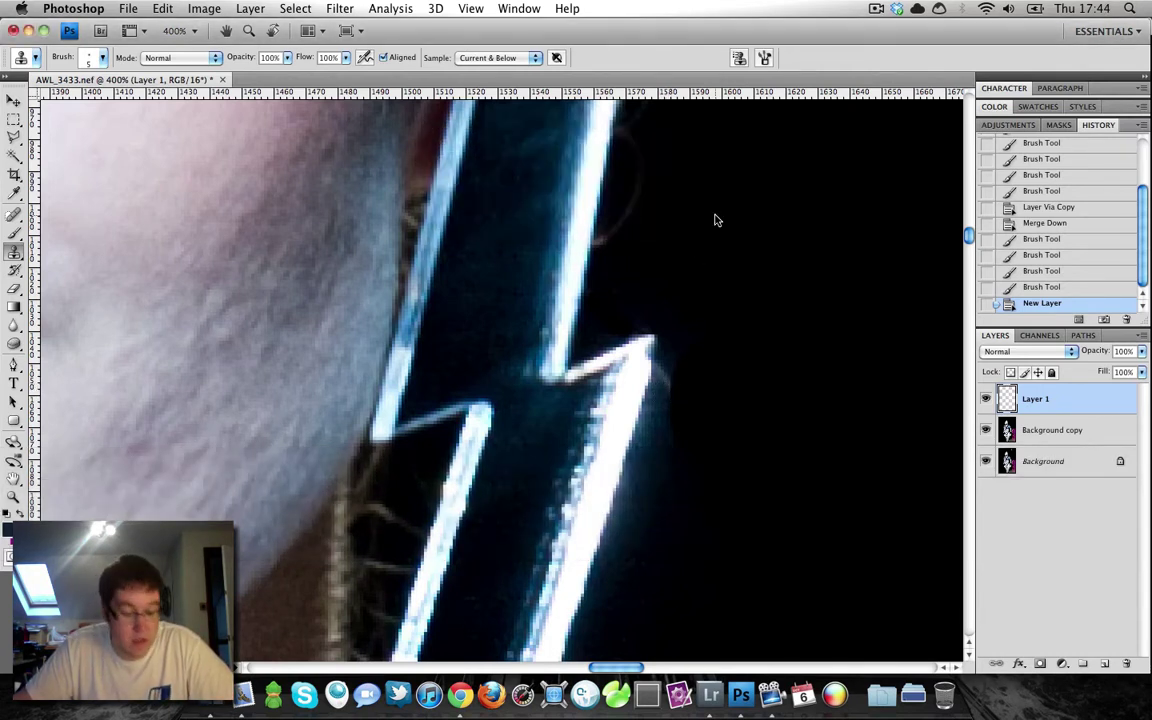
pyautogui.press('alt')
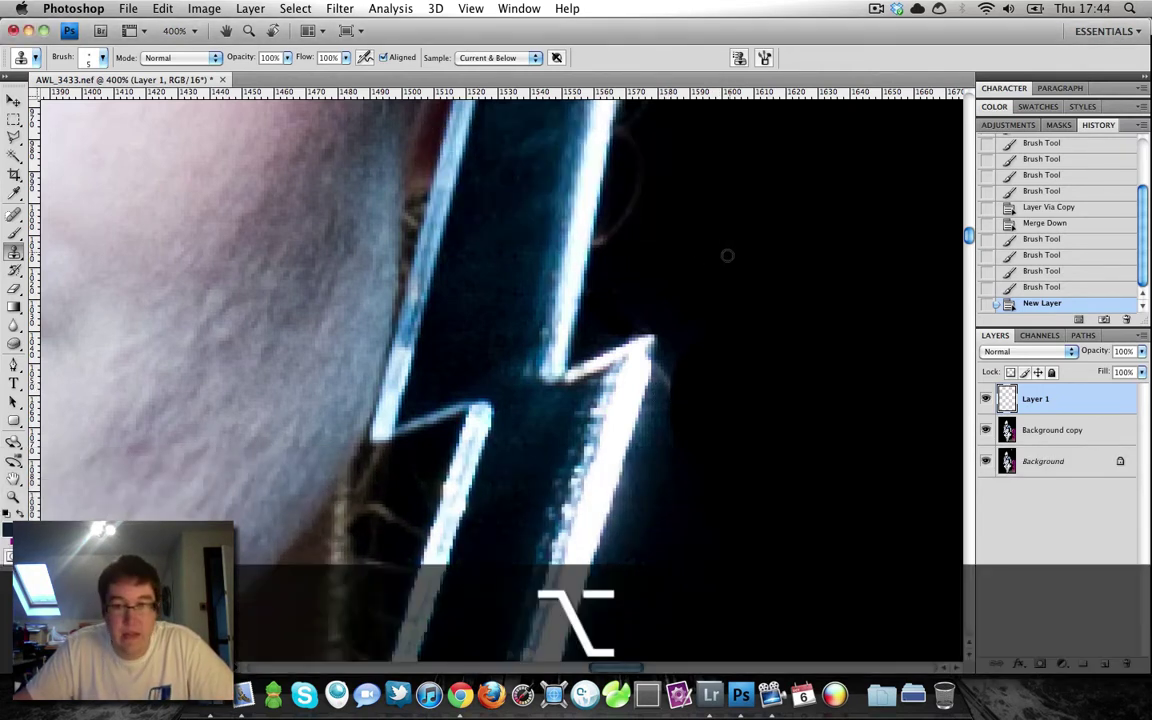
pyautogui.keyDown('alt'); pyautogui.click(663, 391); pyautogui.keyUp('alt')
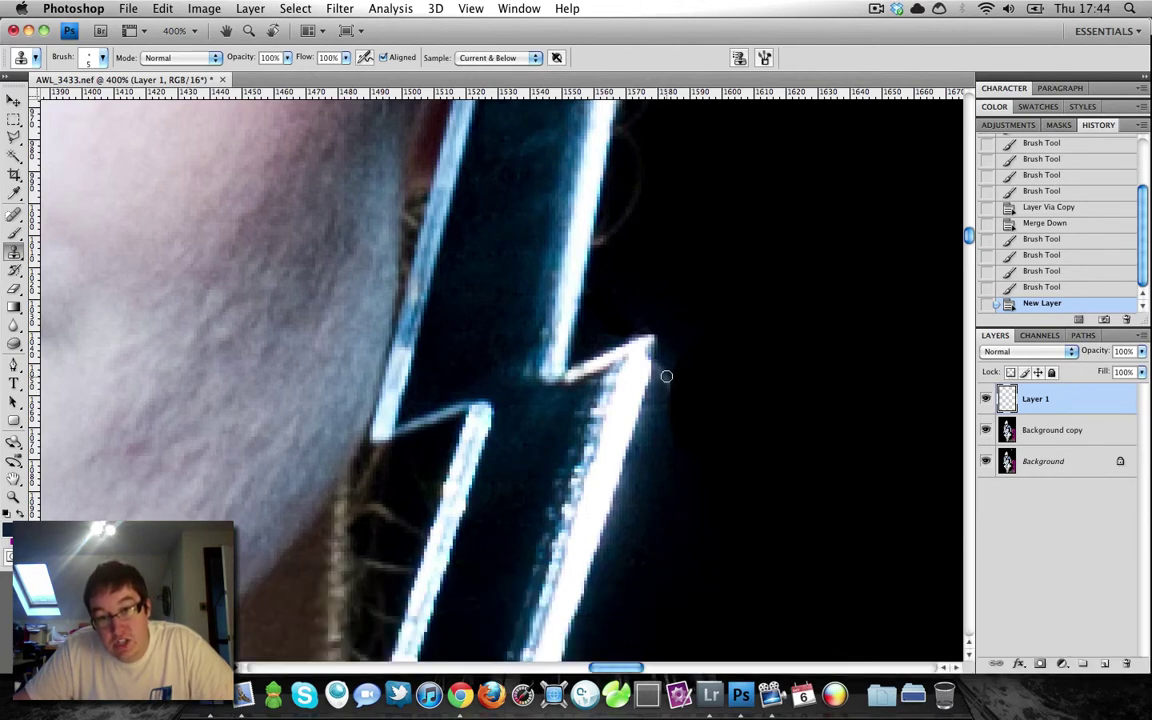
pyautogui.click(677, 397)
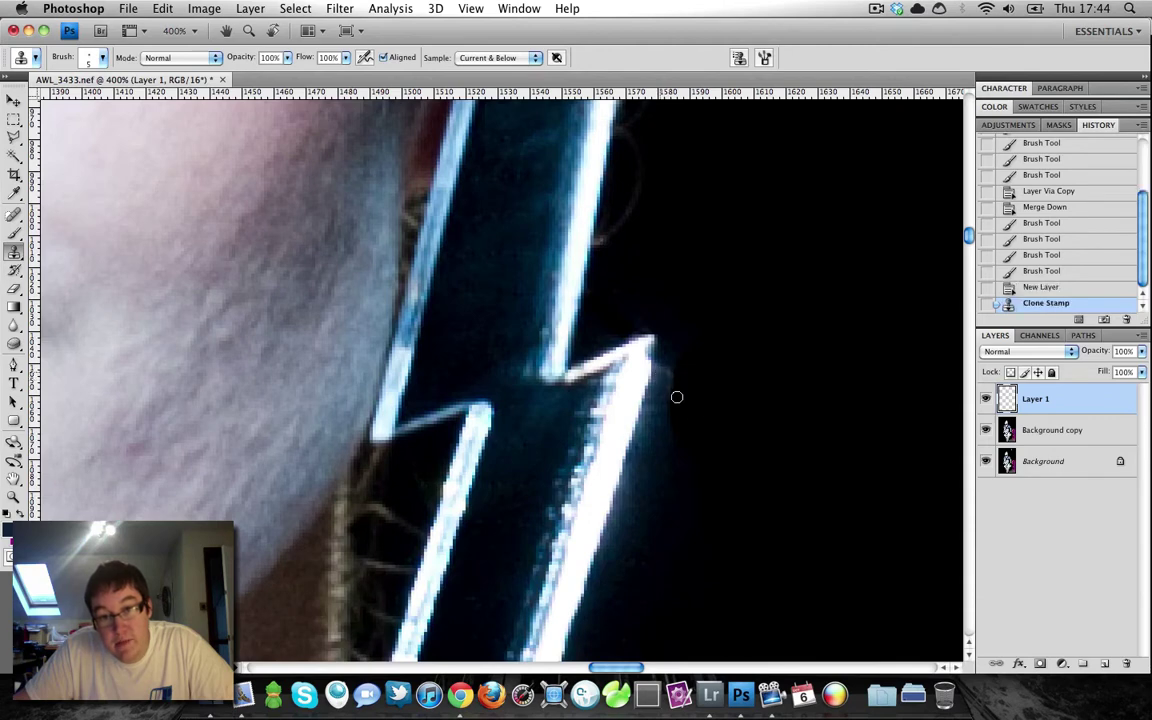
# Compare the earring area with Layer 1 hidden and shown, both from afar and close up
pyautogui.press('super+minus')
pyautogui.press('super+minus')
pyautogui.press('super+minus')
pyautogui.press('super+minus')
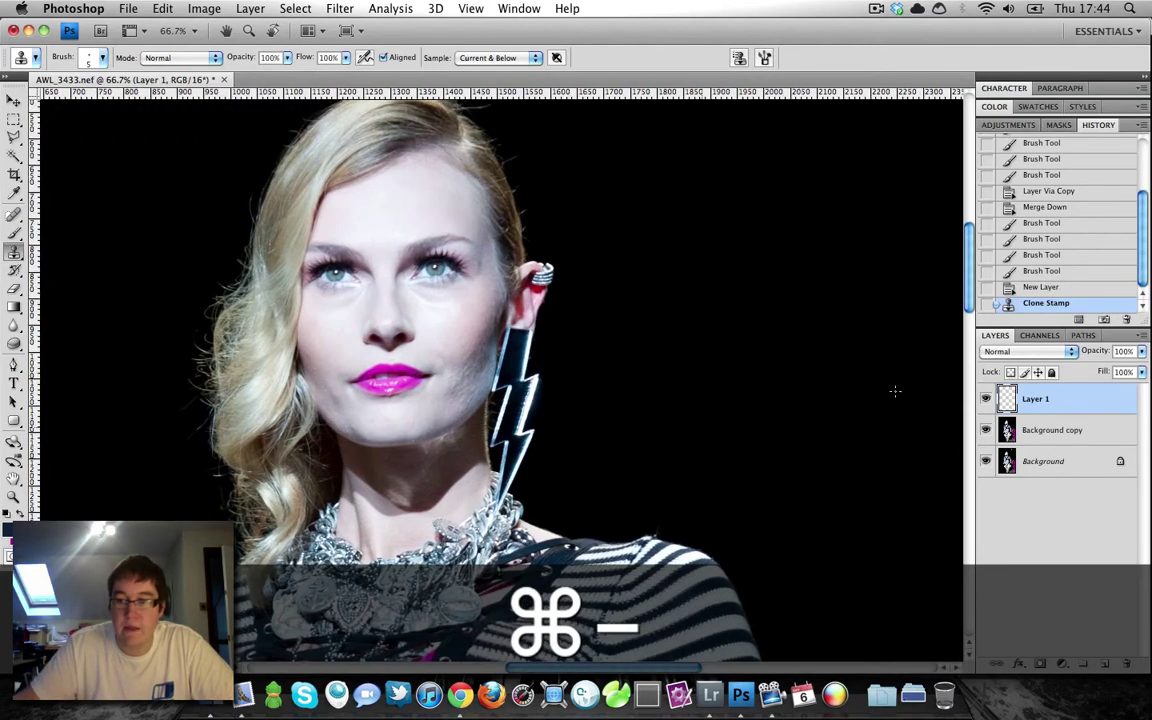
pyautogui.click(986, 399)
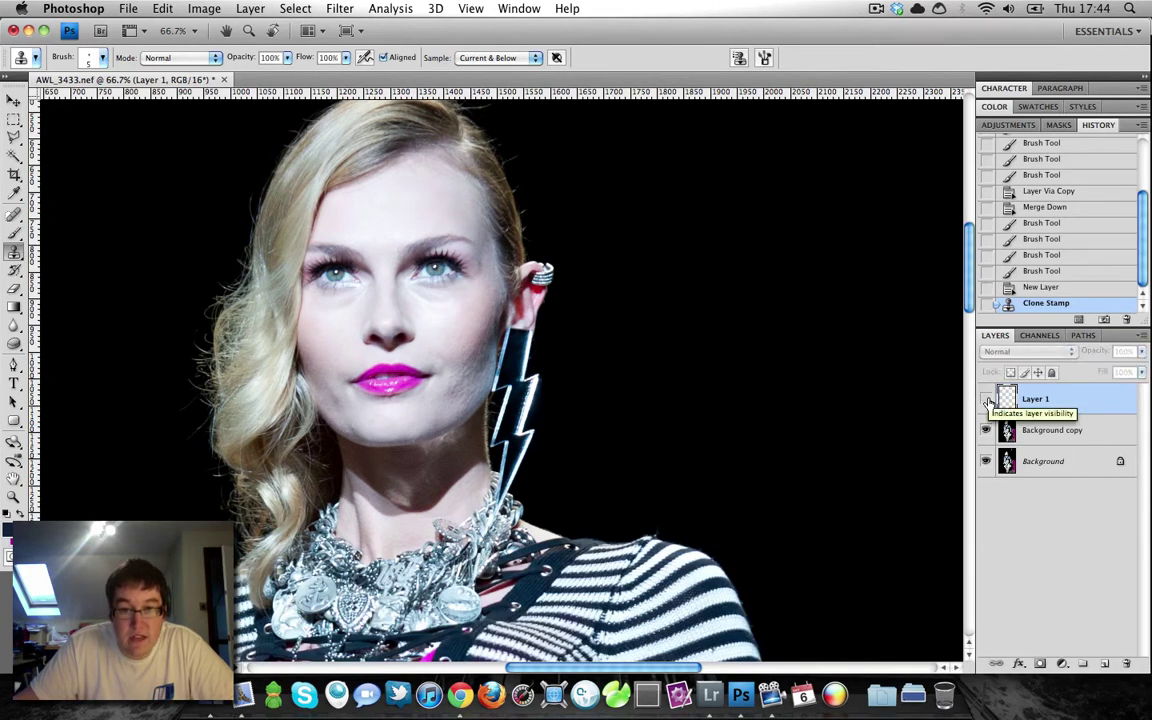
pyautogui.press('super+equal')
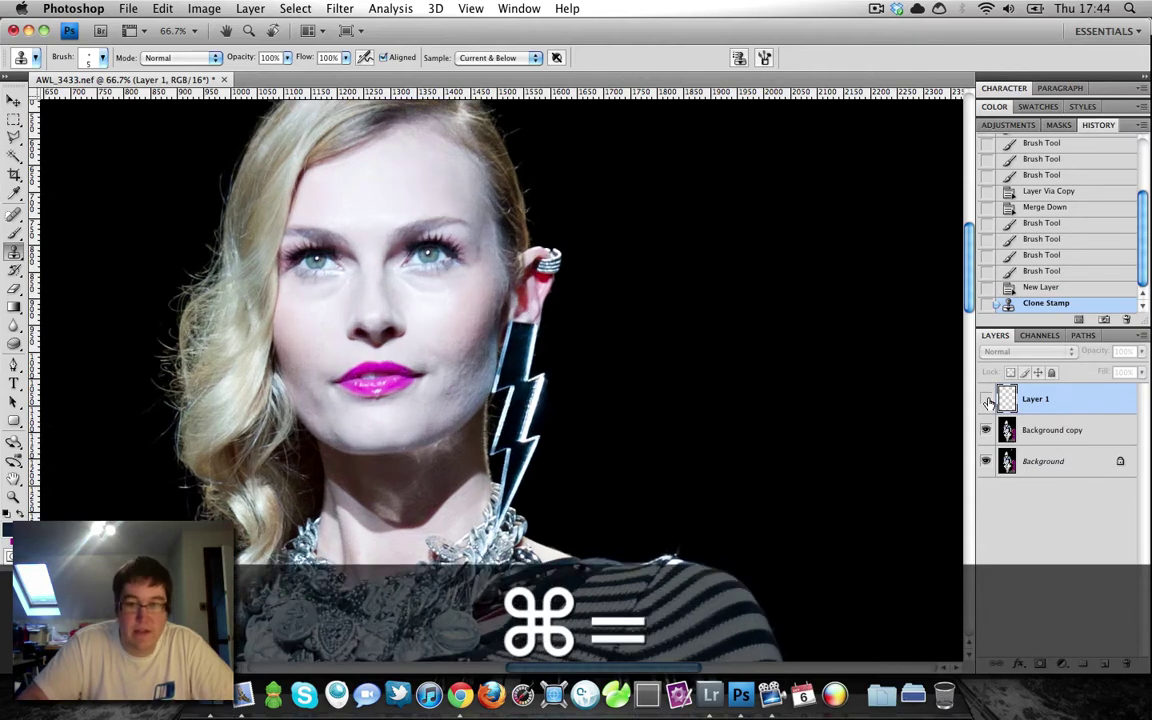
pyautogui.press('super+equal')
pyautogui.press('super+equal')
pyautogui.press('super+equal')
pyautogui.press('super+equal')
pyautogui.moveTo(743, 303); pyautogui.dragTo(614, 480)
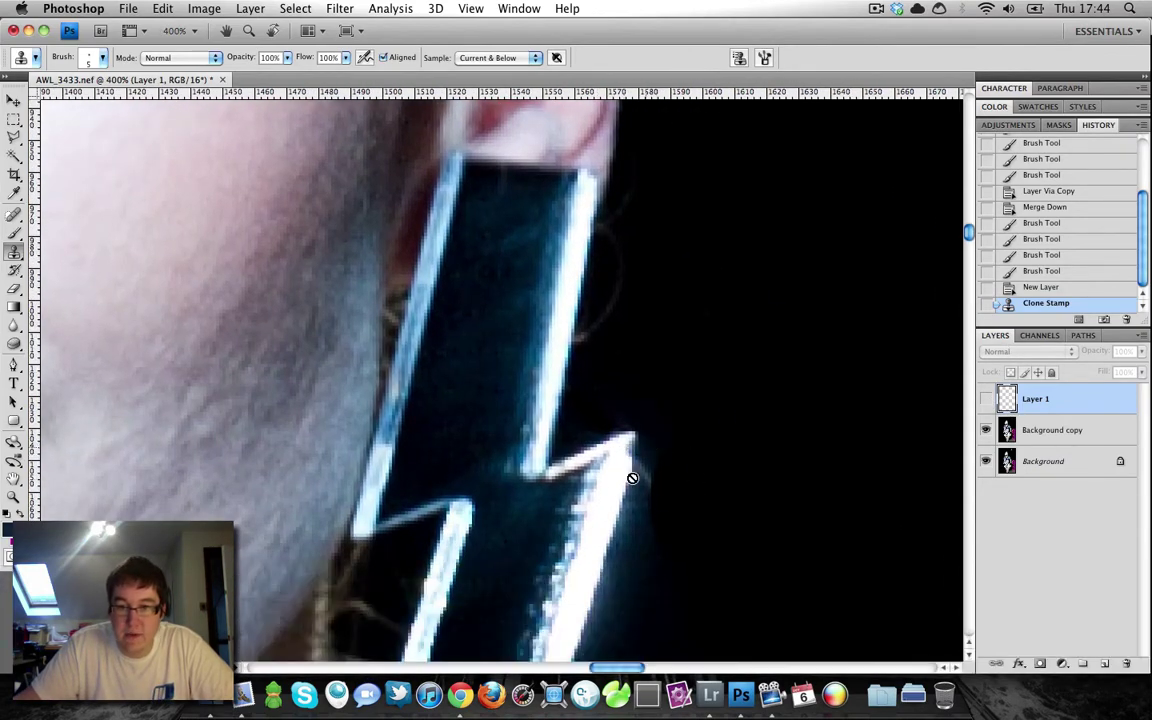
pyautogui.click(984, 400)
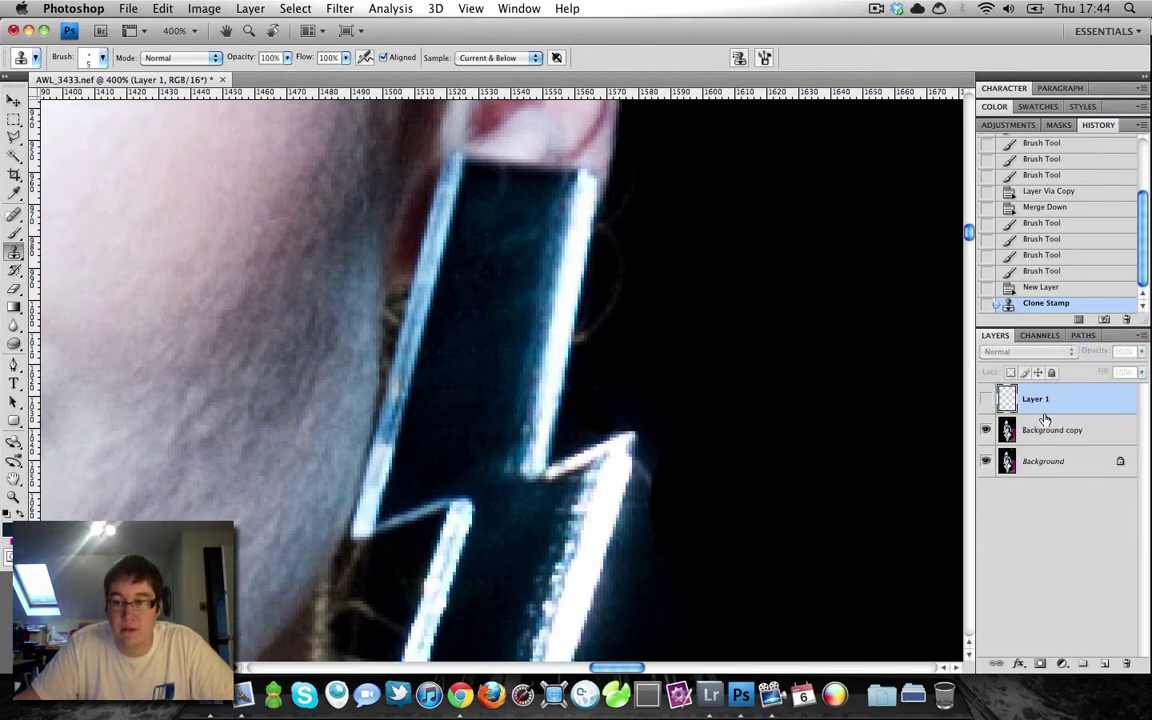
# Merge Layer 1 down into Background copy and add a new empty layer above it
pyautogui.press('super')
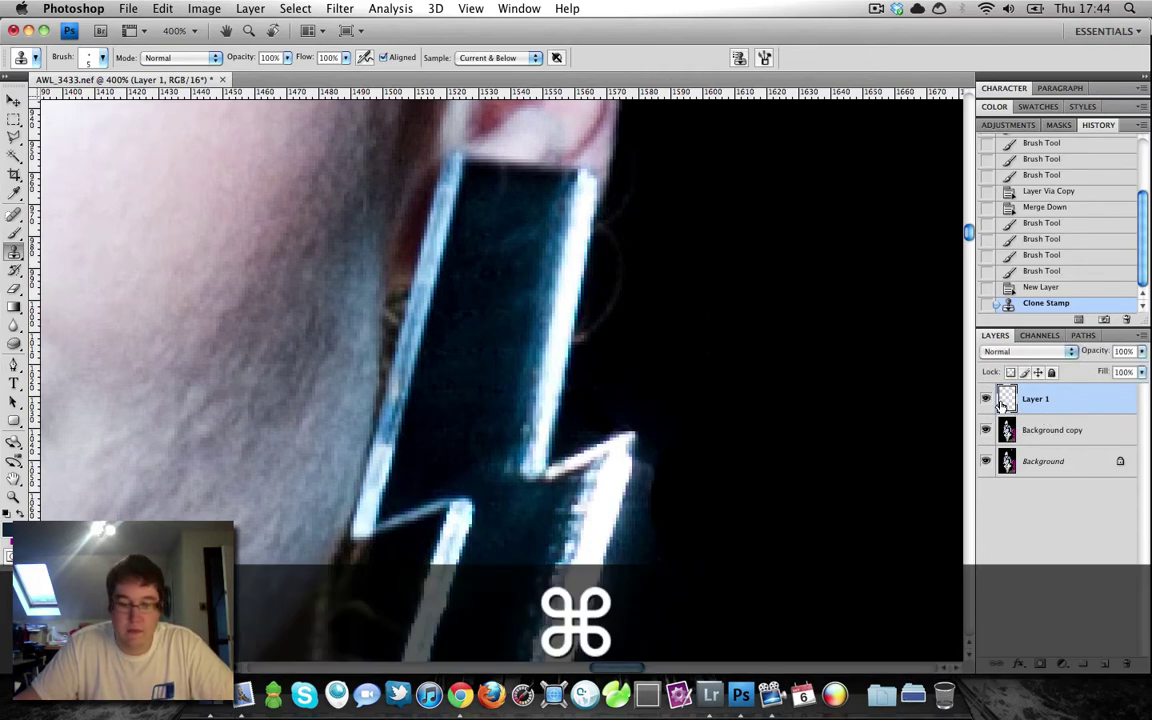
pyautogui.press('super+e')
pyautogui.press('super+shift+n')
pyautogui.press('Return')
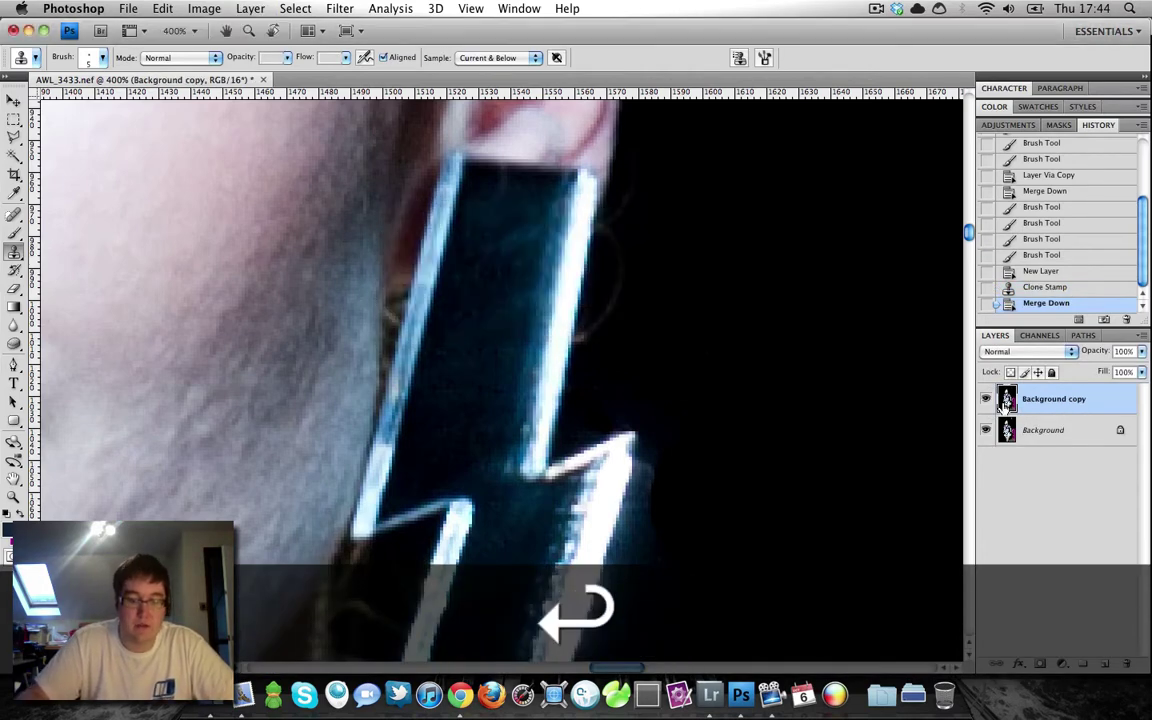
# Sample the background black and brush over the curled stray hairs along the earring's outer edge below the earlobe
pyautogui.press('b')
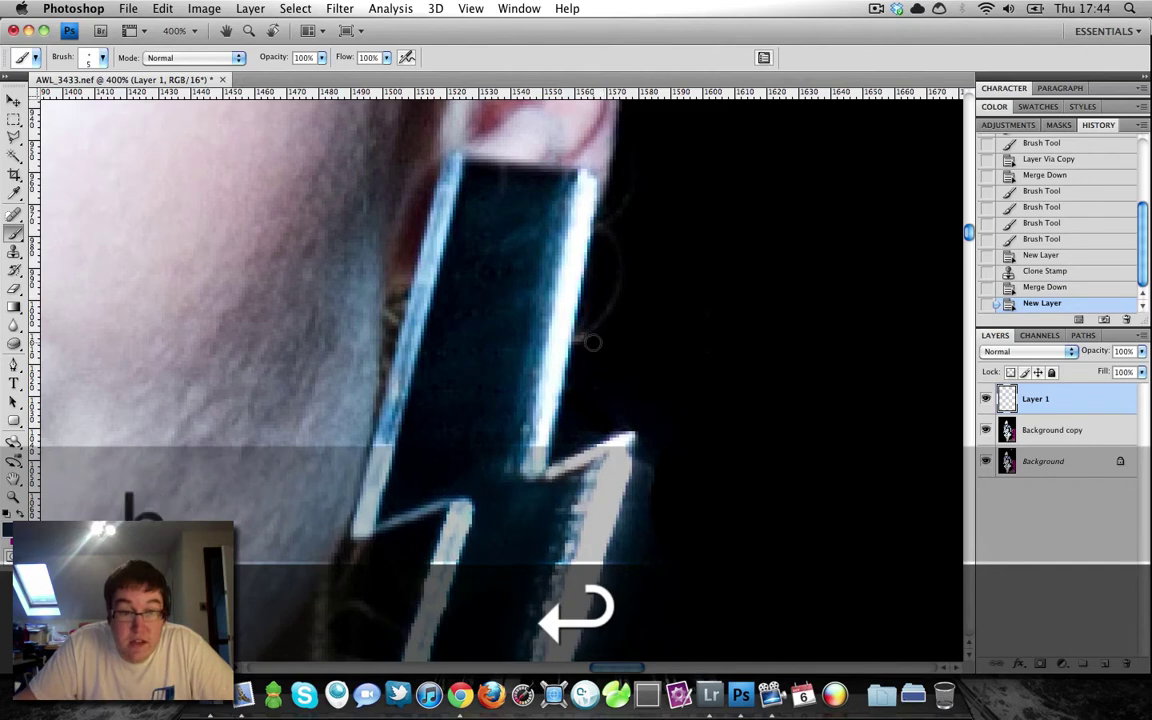
pyautogui.moveTo(535, 305); pyautogui.dragTo(522, 310)
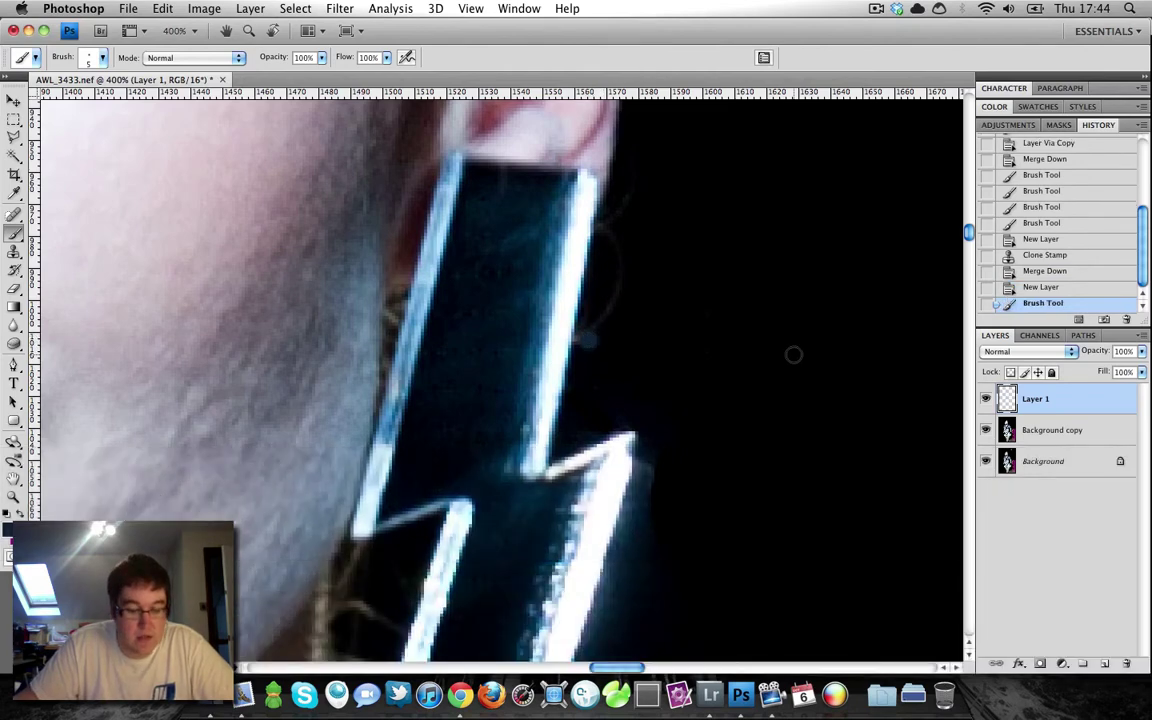
pyautogui.press('super+z')
pyautogui.press('x')
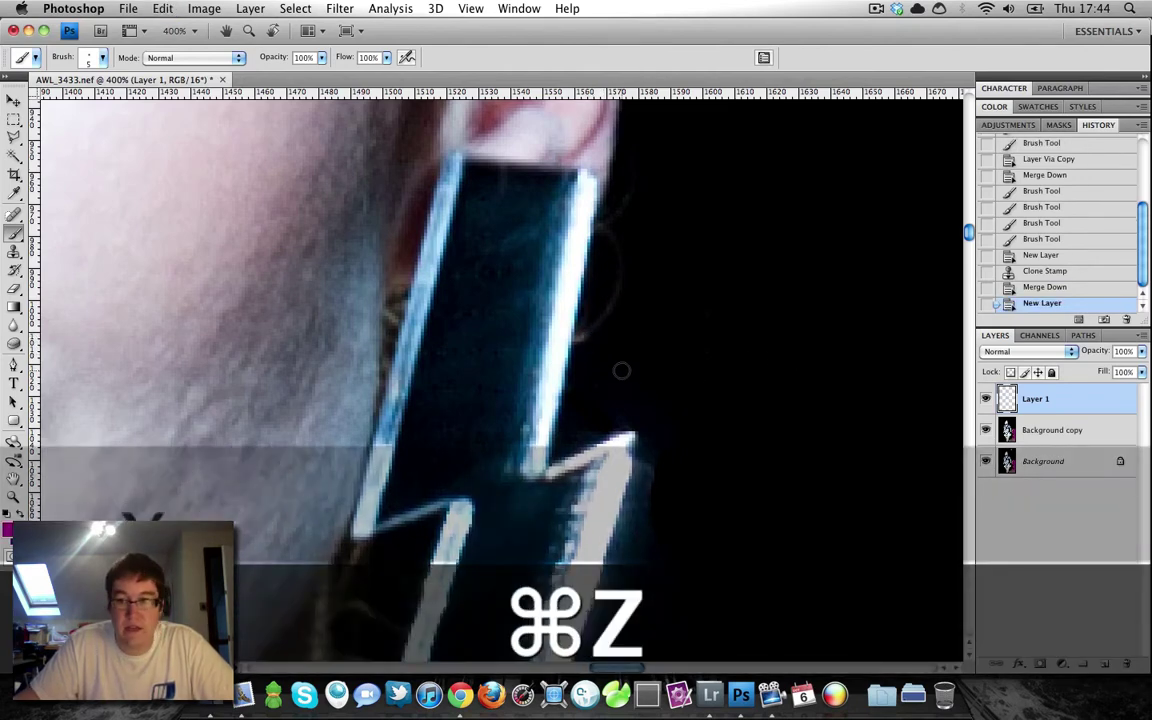
pyautogui.keyDown('alt'); pyautogui.click(592, 343); pyautogui.keyUp('alt')
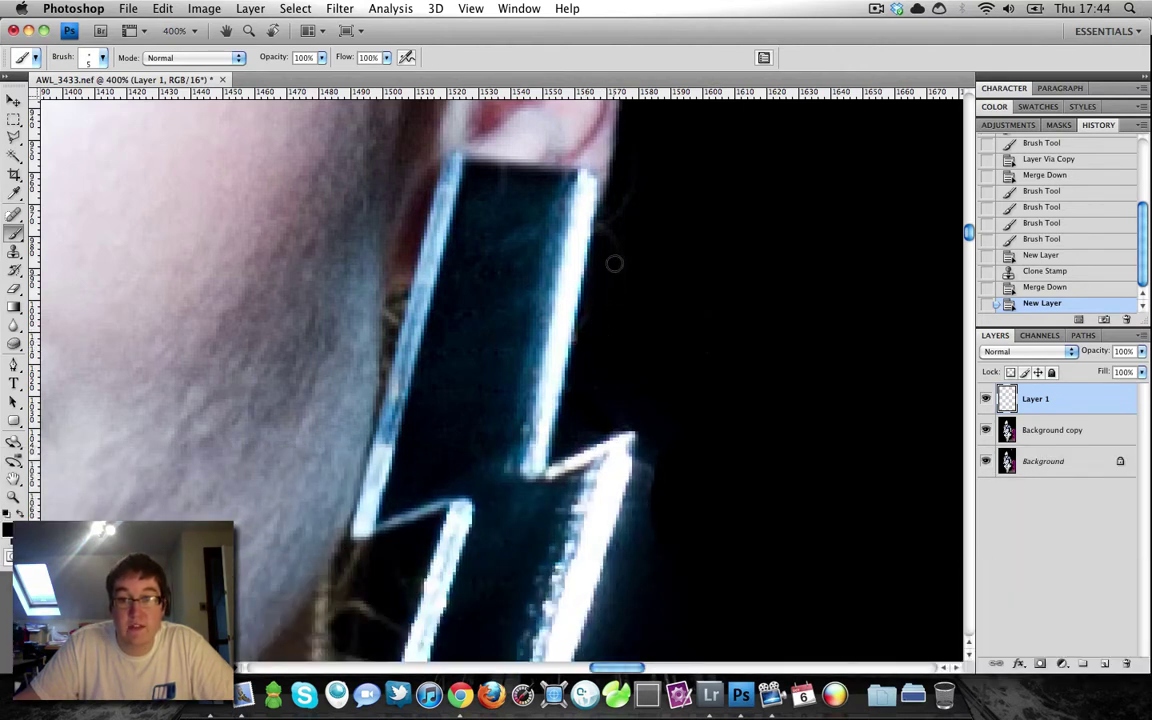
pyautogui.moveTo(607, 227)
pyautogui.mouseDown()
pyautogui.moveTo(711, 513)
pyautogui.moveTo(753, 352)
pyautogui.mouseUp()
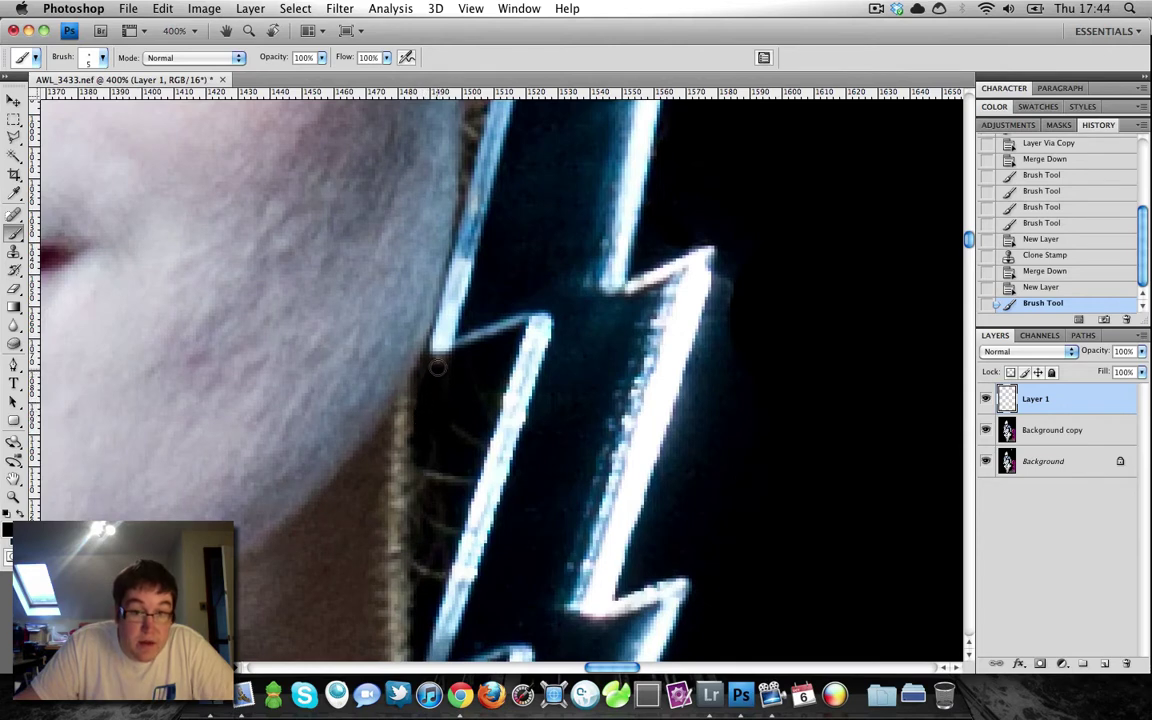
# Paint black over the stray hairs in the gap between the neck and the earring's inner edge
pyautogui.moveTo(440, 364); pyautogui.dragTo(444, 462)
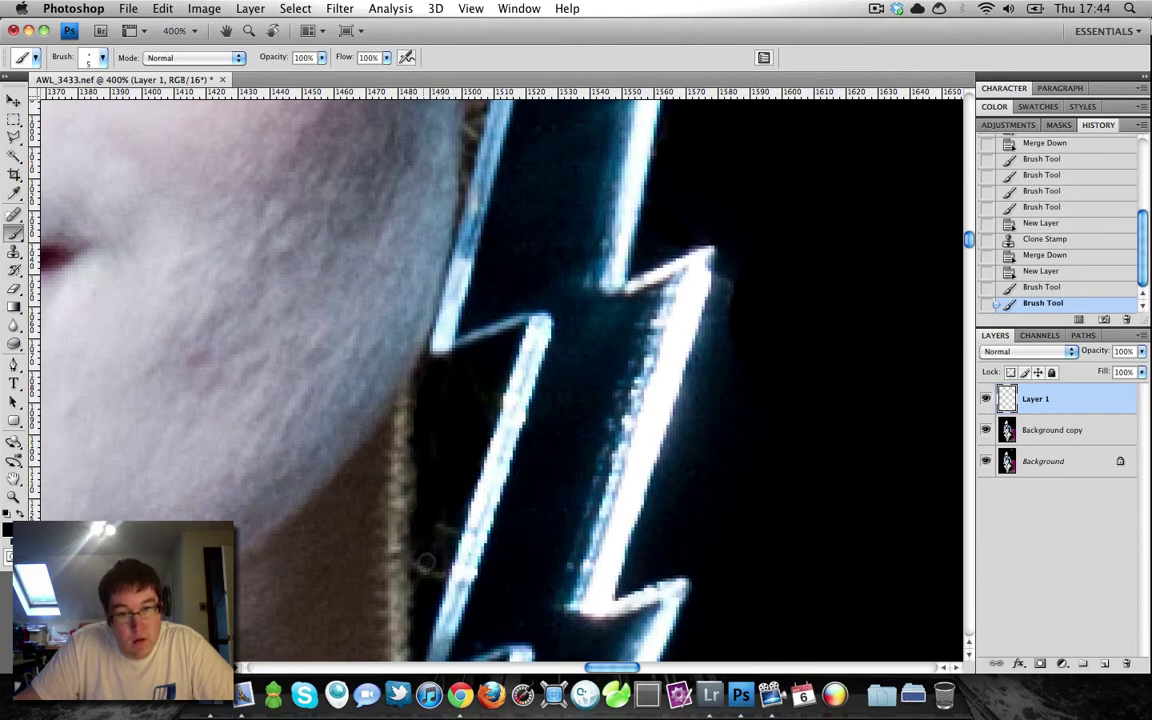
pyautogui.moveTo(418, 553)
pyautogui.mouseDown()
pyautogui.moveTo(445, 572)
pyautogui.moveTo(440, 541)
pyautogui.mouseUp()
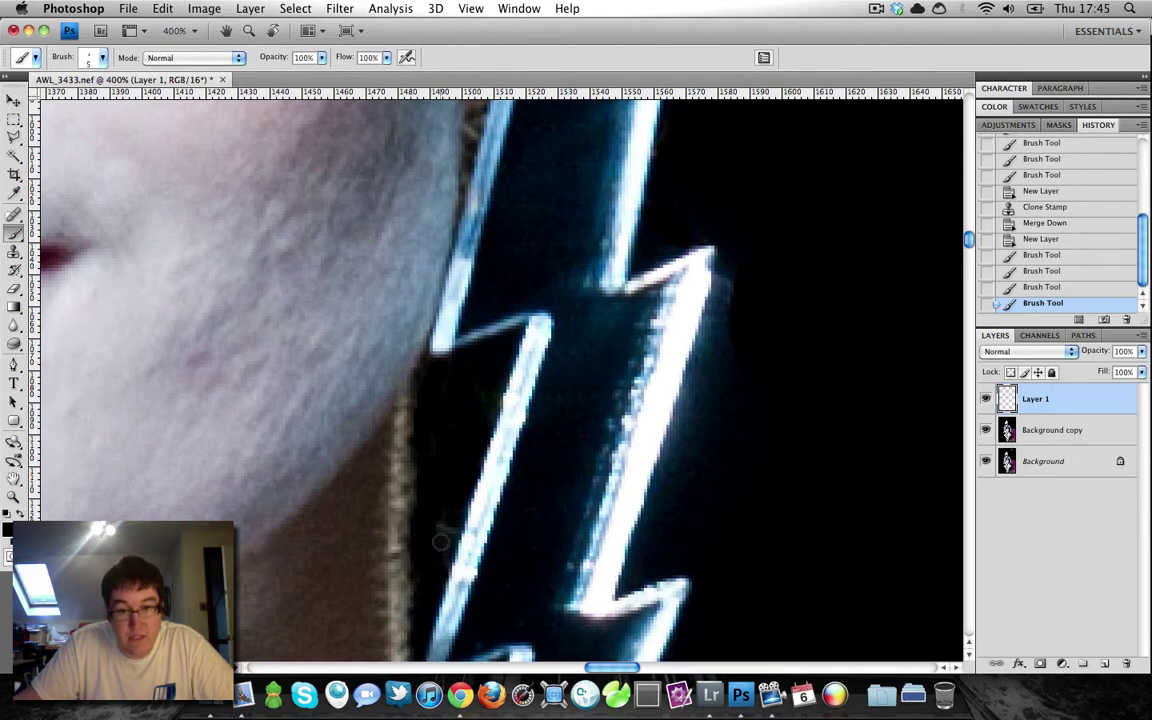
# Check the hair cleanup around the earring from a distance by toggling Layer 1's visibility
pyautogui.press('super+minus')
pyautogui.press('super+minus')
pyautogui.press('super+minus')
pyautogui.press('super+minus')
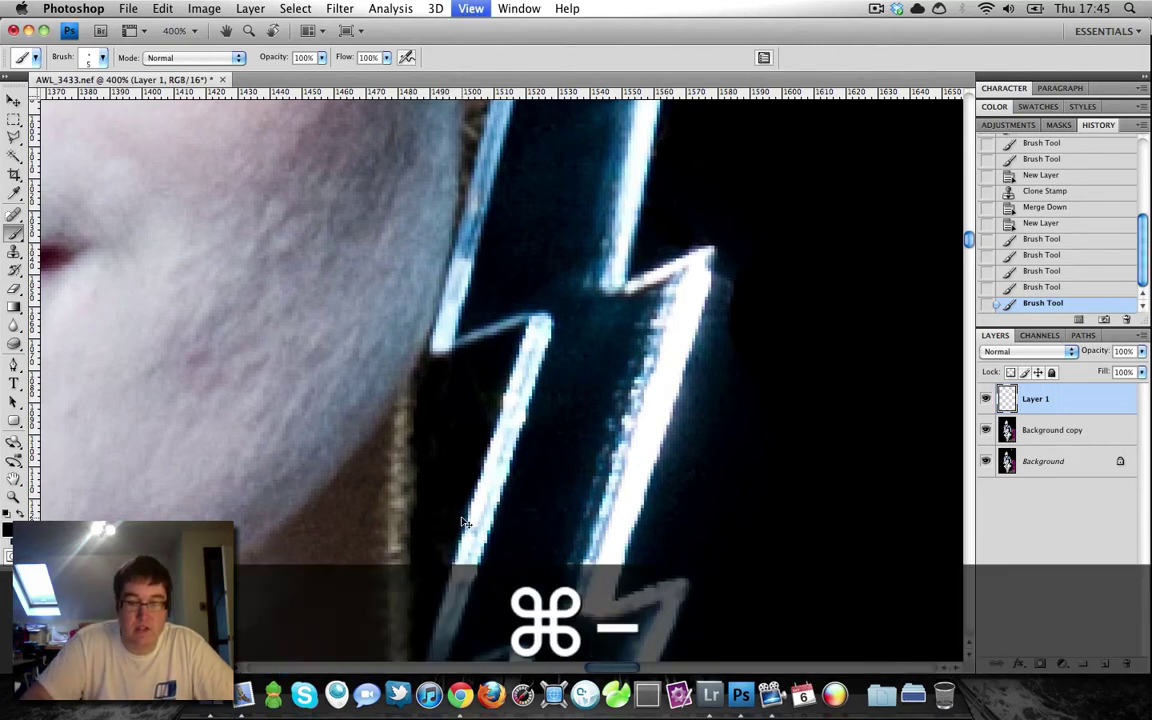
pyautogui.press('super+minus')
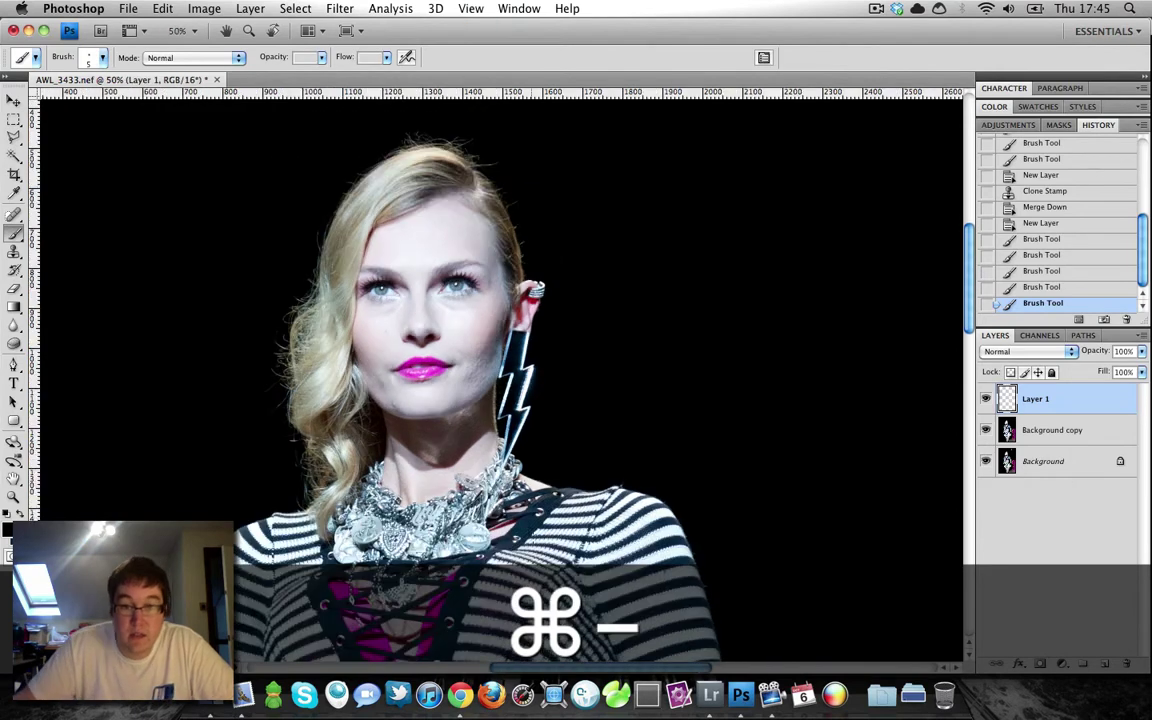
pyautogui.click(986, 400)
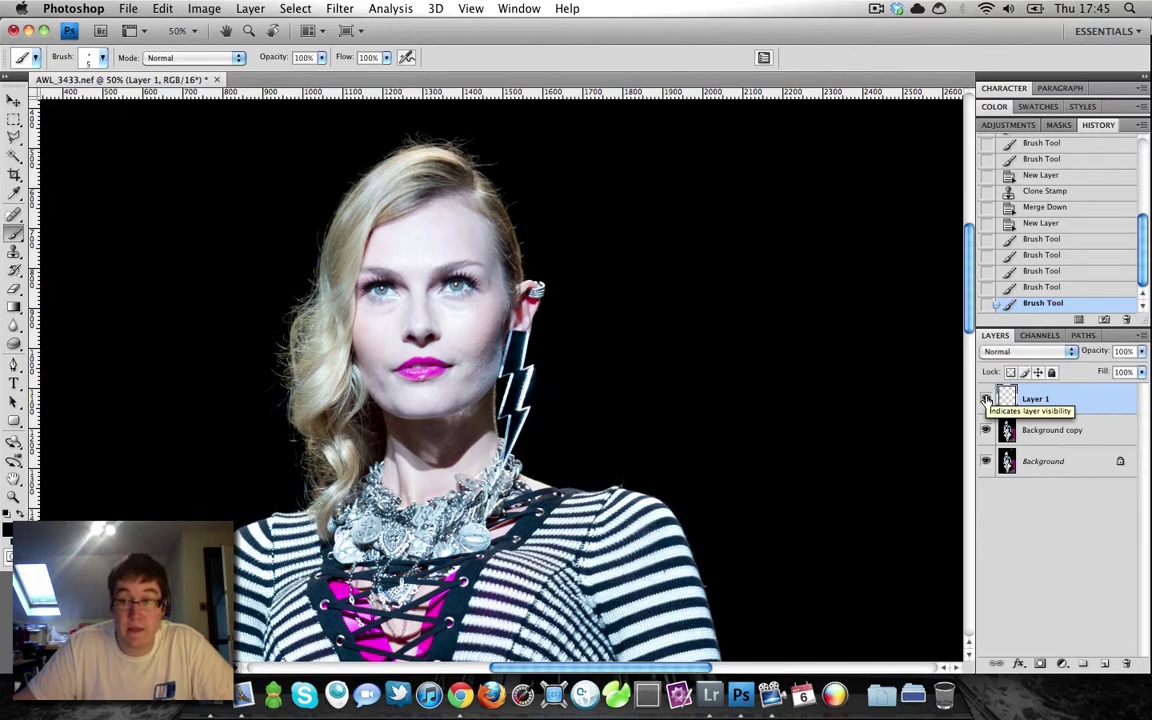
# Enlarge the brush to 15 px and paint black over the loose thread sticking up from the shoulder seam
pyautogui.press('super+equal')
pyautogui.press('super+equal')
pyautogui.press('super+equal')
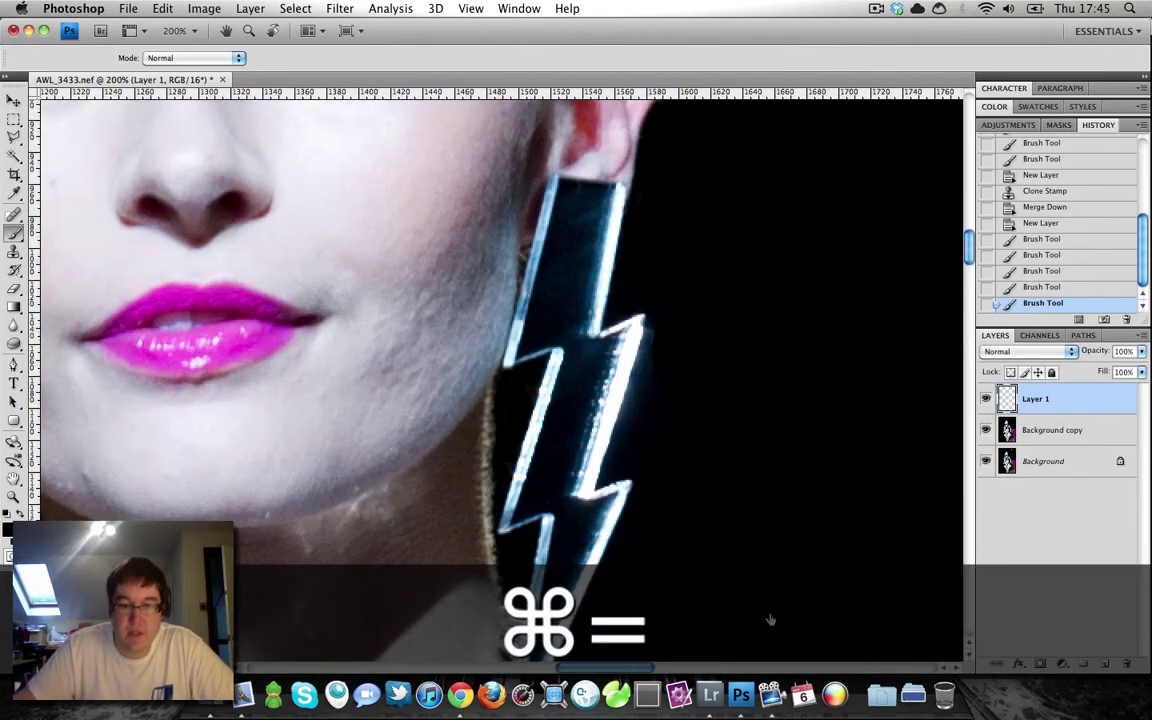
pyautogui.moveTo(463, 309); pyautogui.dragTo(563, 514)
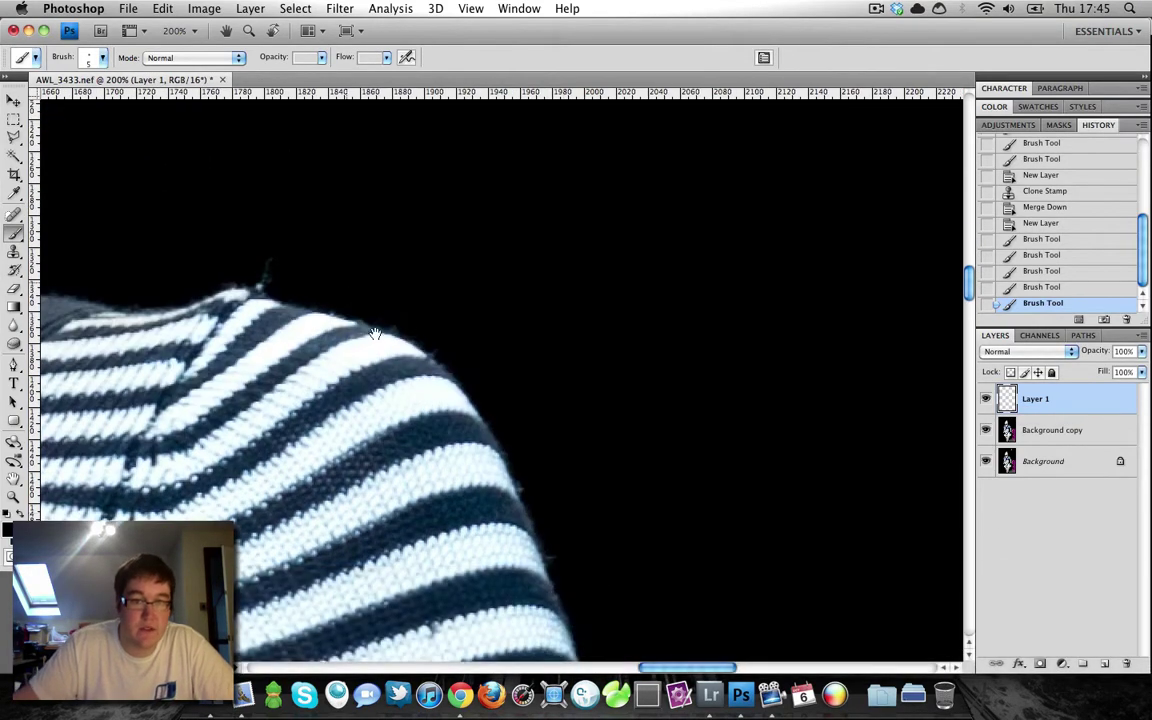
pyautogui.moveTo(405, 295); pyautogui.dragTo(419, 383)
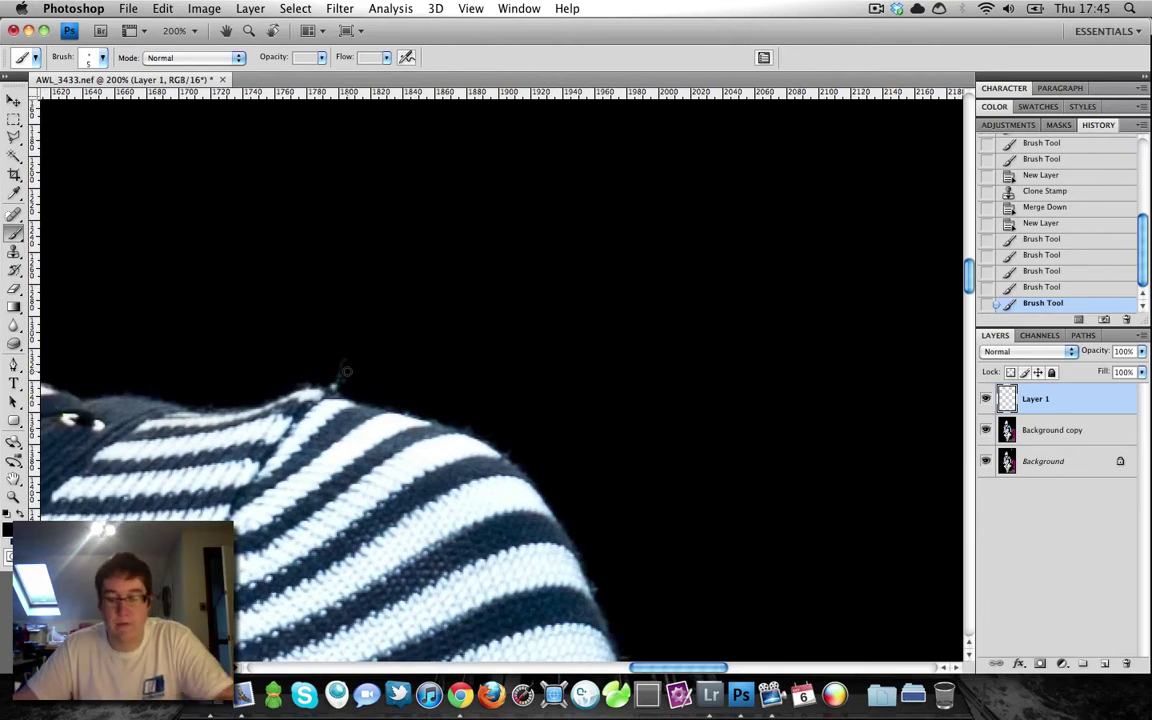
pyautogui.press(']')
pyautogui.press(']')
pyautogui.press(']')
pyautogui.press(']')
pyautogui.press(']')
pyautogui.press(']')
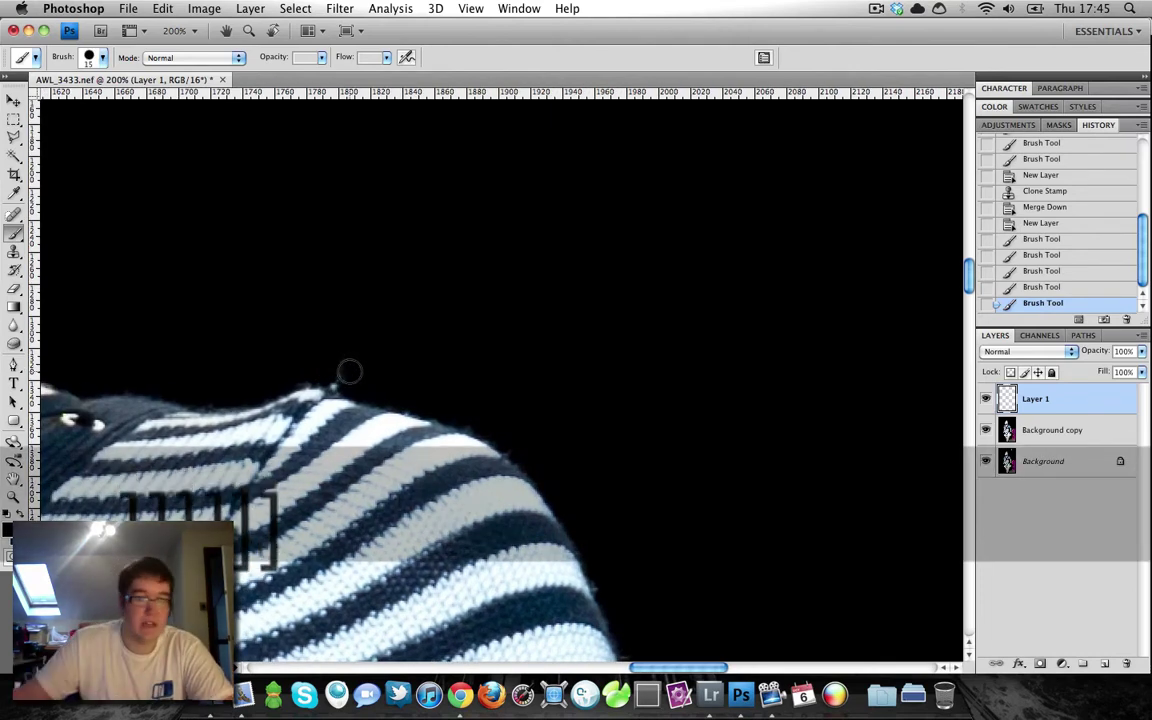
pyautogui.moveTo(337, 378); pyautogui.dragTo(352, 340)
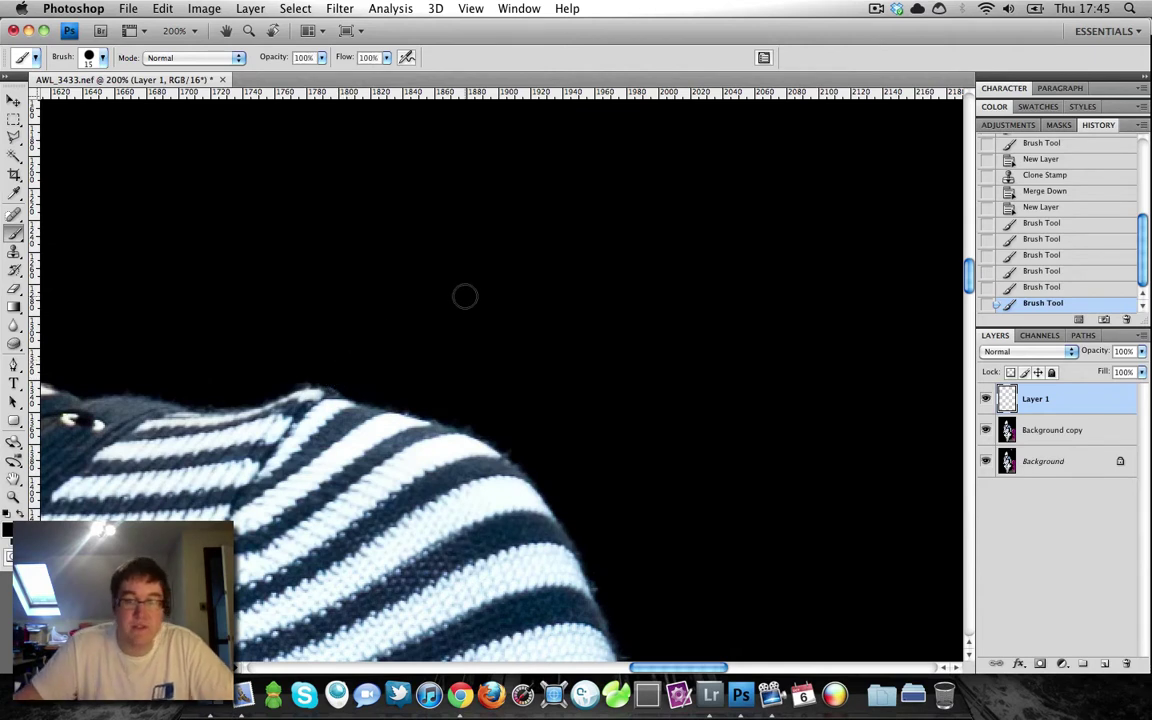
# Brush black over the stray fibres along the shoulder's outer slope, undoing and repainting the stroke that follows its edge
pyautogui.hscroll(3, 465, 296)
pyautogui.scroll(-2, 465, 296)
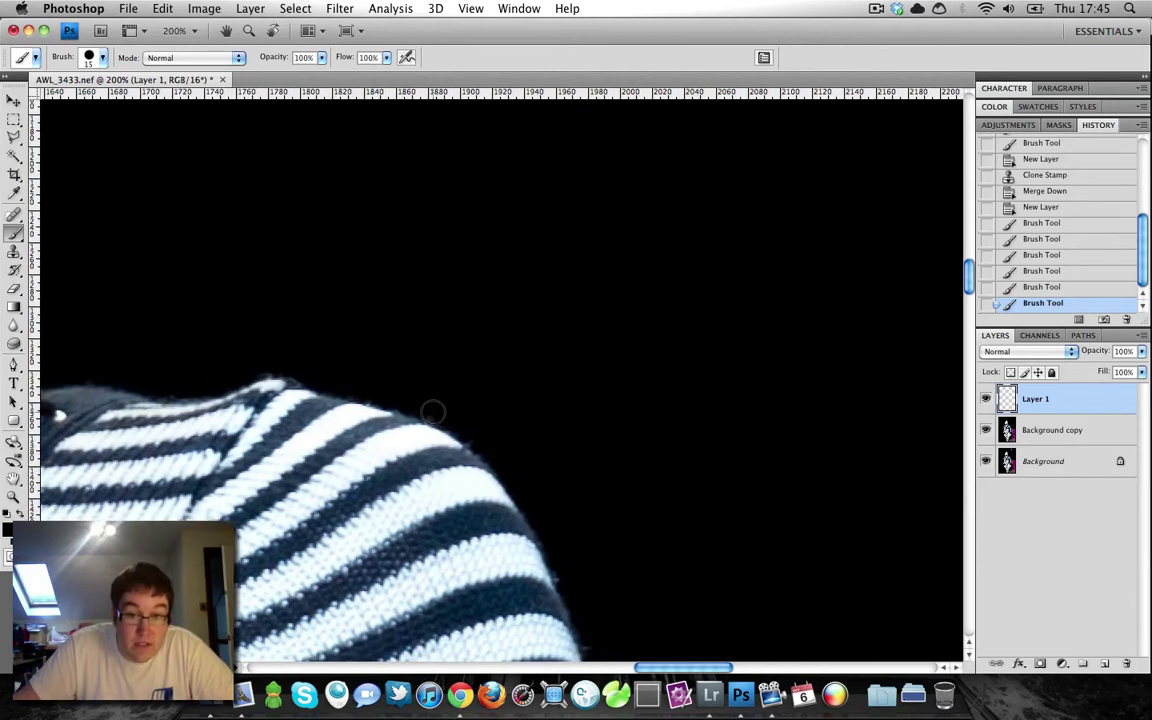
pyautogui.moveTo(432, 411)
pyautogui.mouseDown()
pyautogui.moveTo(527, 424)
pyautogui.moveTo(572, 517)
pyautogui.mouseUp()
pyautogui.press('super+z')
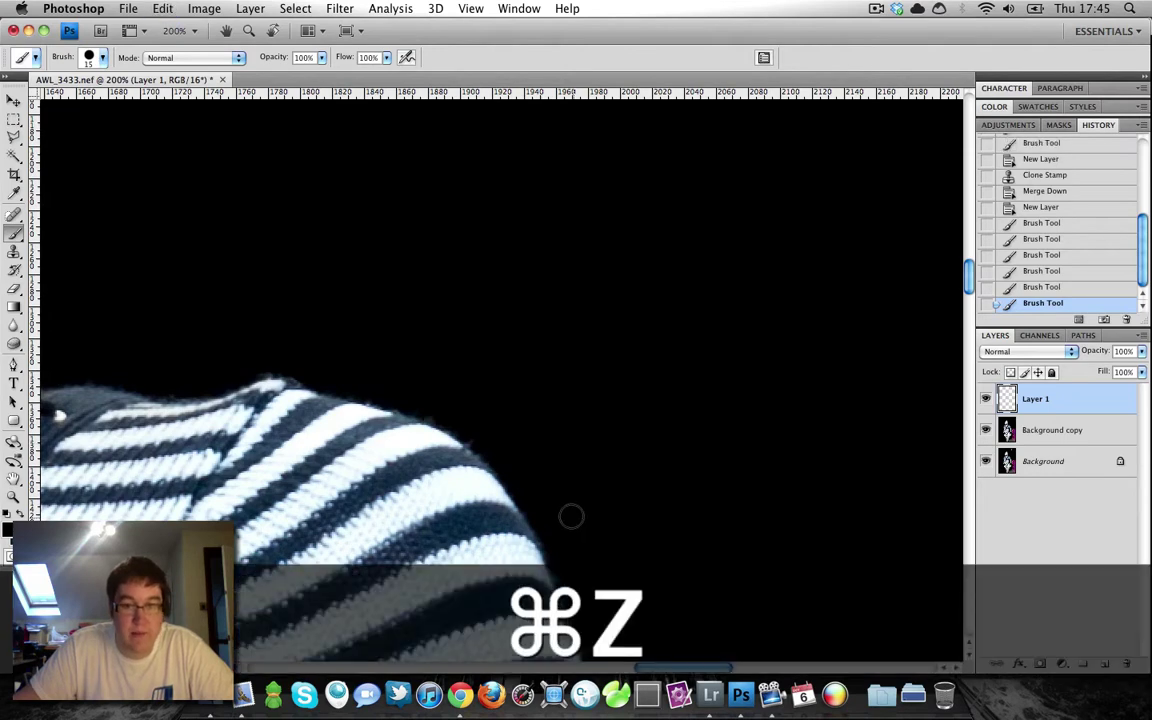
pyautogui.moveTo(432, 411); pyautogui.dragTo(686, 470)
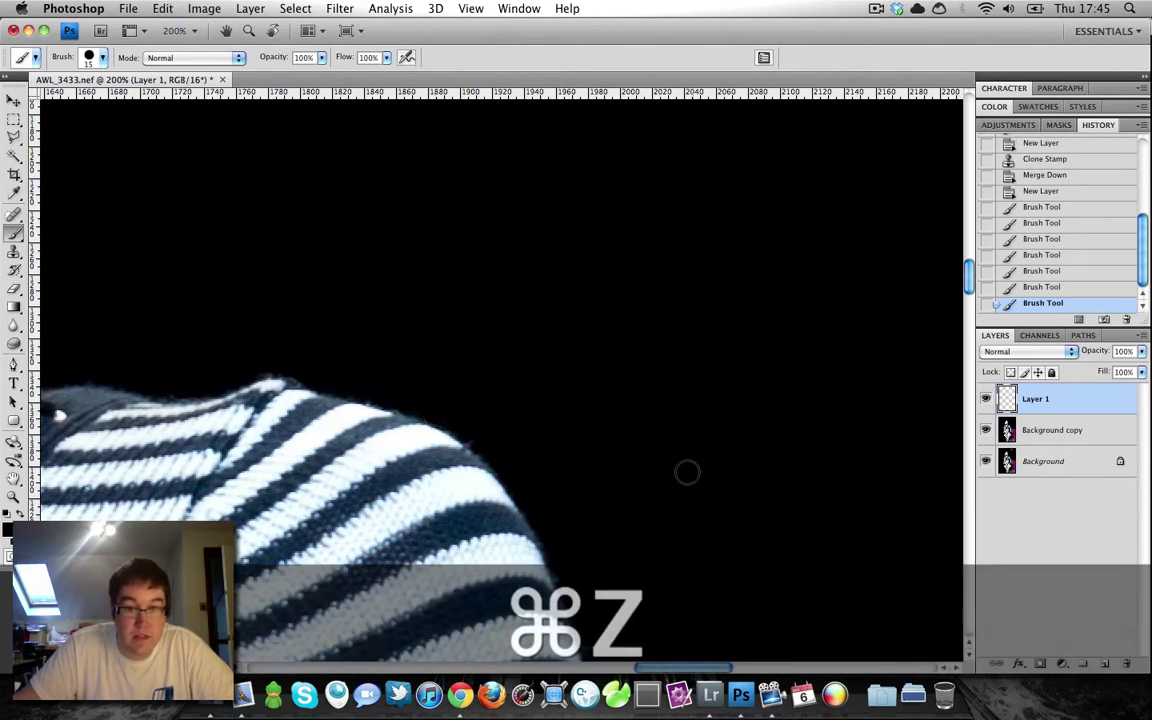
# Dab black over the loose fibres along the outer edge of the upper sleeve
pyautogui.scroll(-5, 545, 403)
pyautogui.hscroll(5, 545, 403)
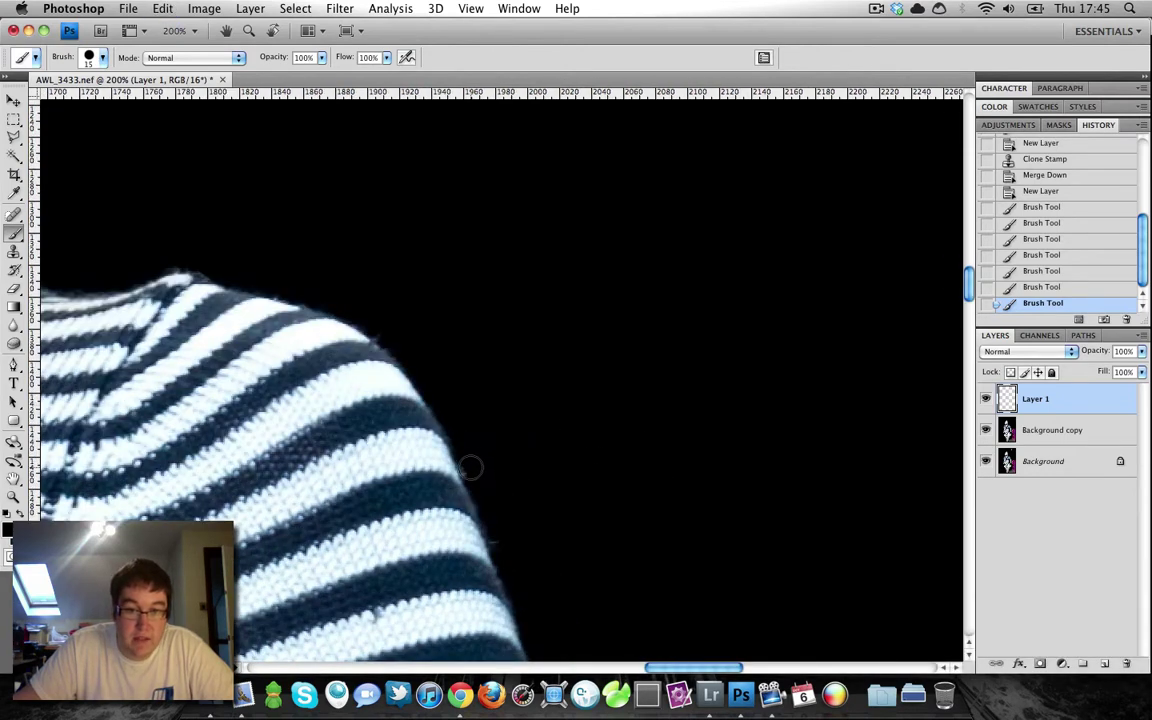
pyautogui.click(470, 468)
pyautogui.click(470, 468)
pyautogui.click(500, 475)
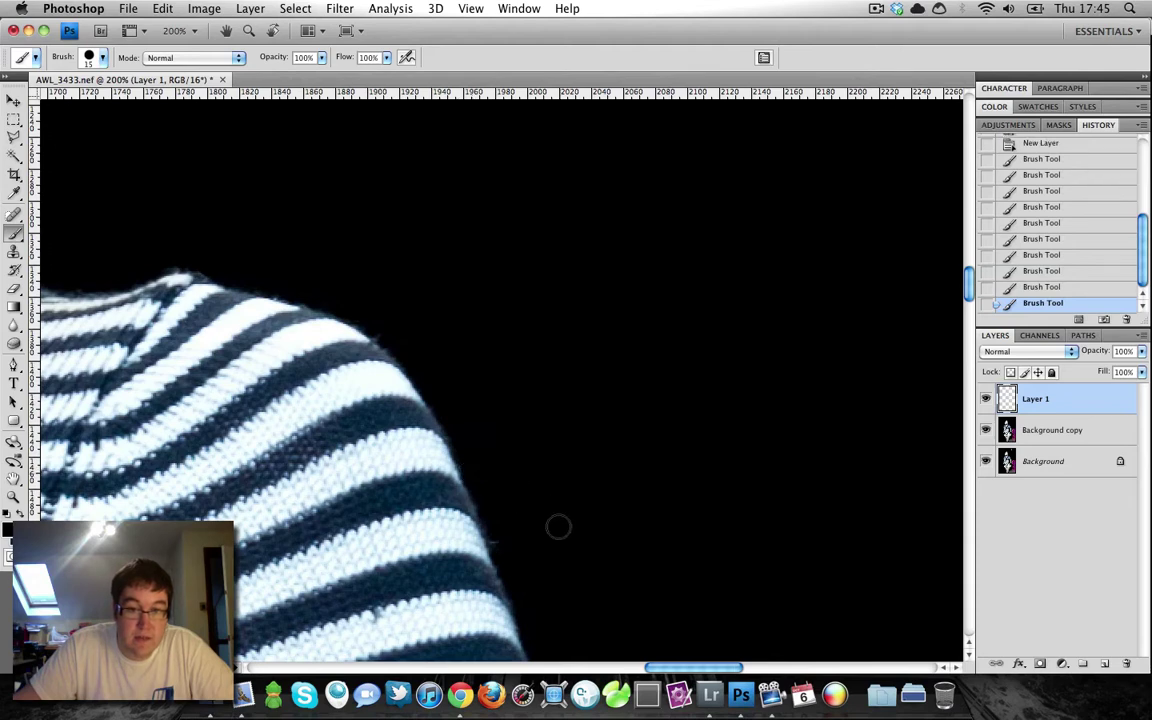
pyautogui.click(500, 541)
pyautogui.scroll(-5, 551, 558)
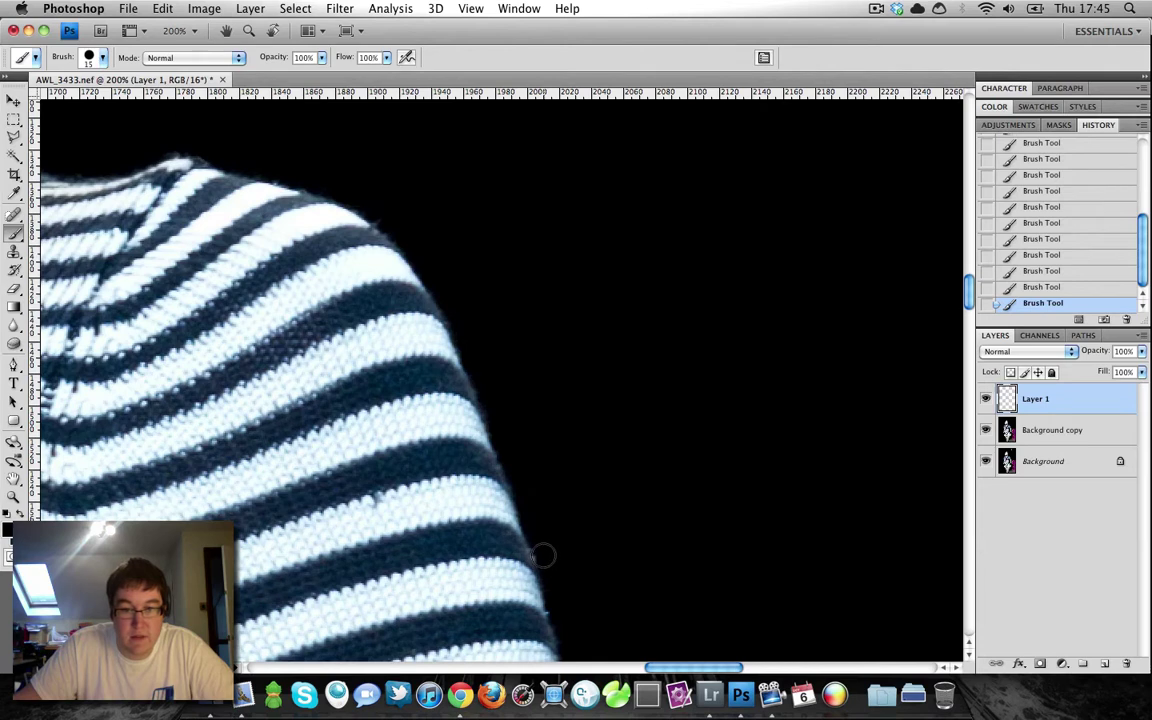
# Undo the last brush stroke and repaint black beside the stray fibres farther down the sleeve's edge
pyautogui.press('super+z')
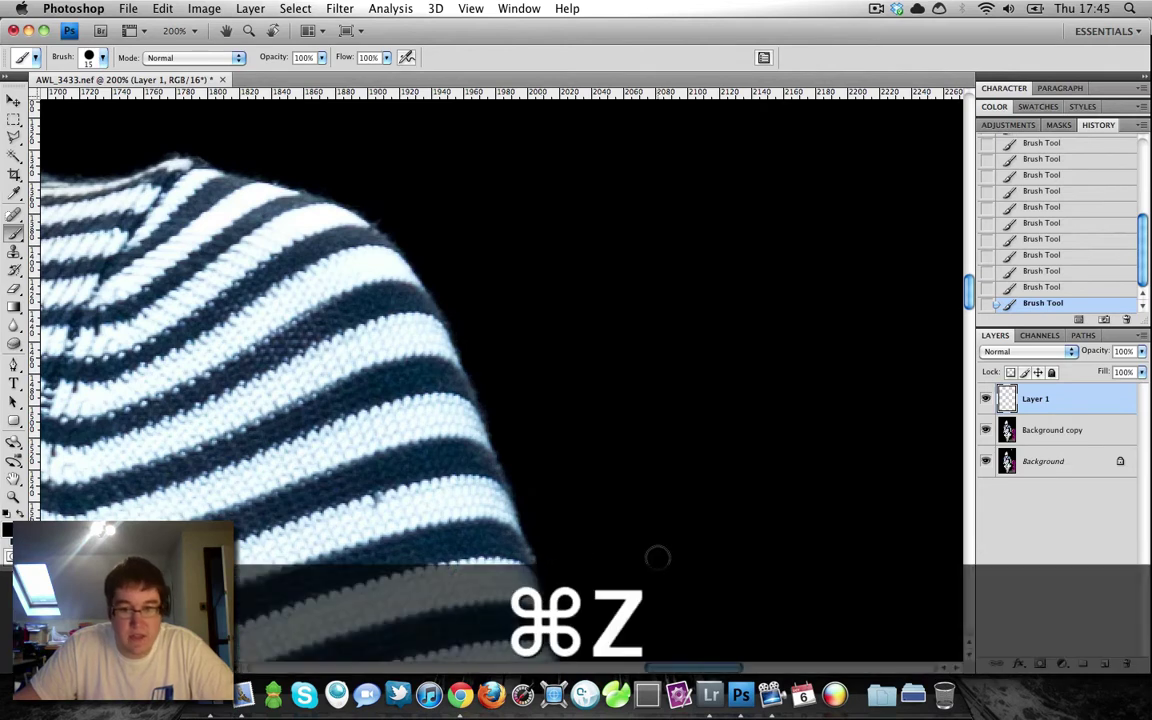
pyautogui.press('super+alt+z')
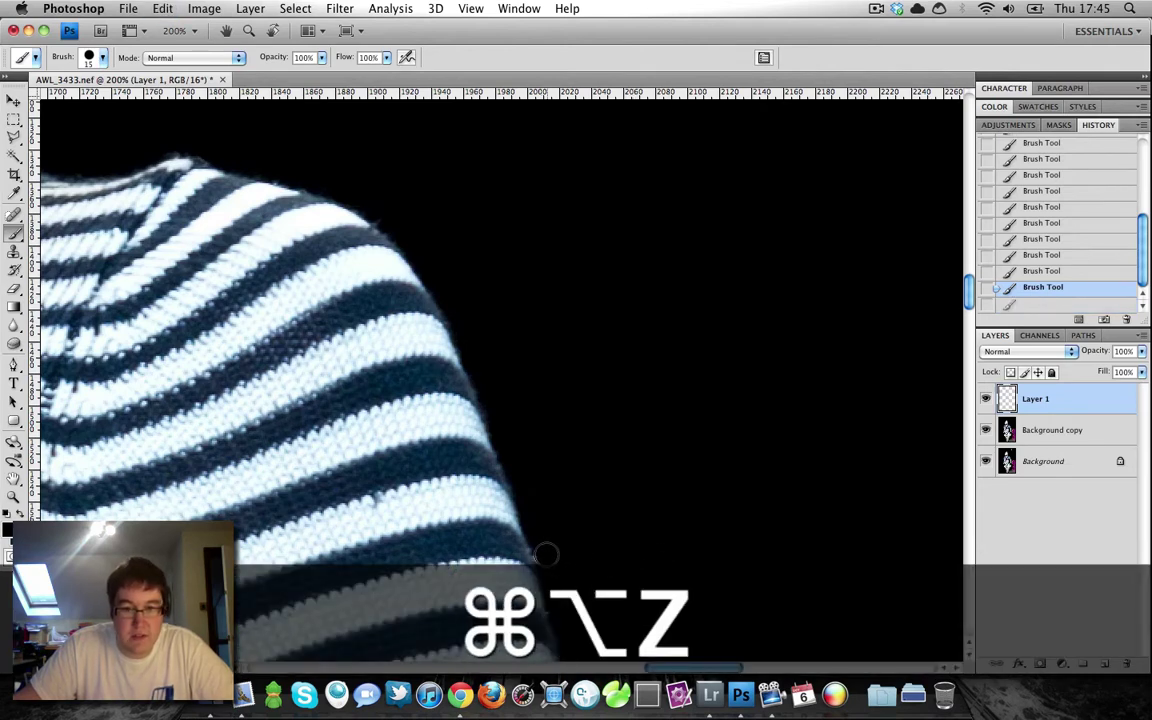
pyautogui.moveTo(566, 589); pyautogui.dragTo(560, 610)
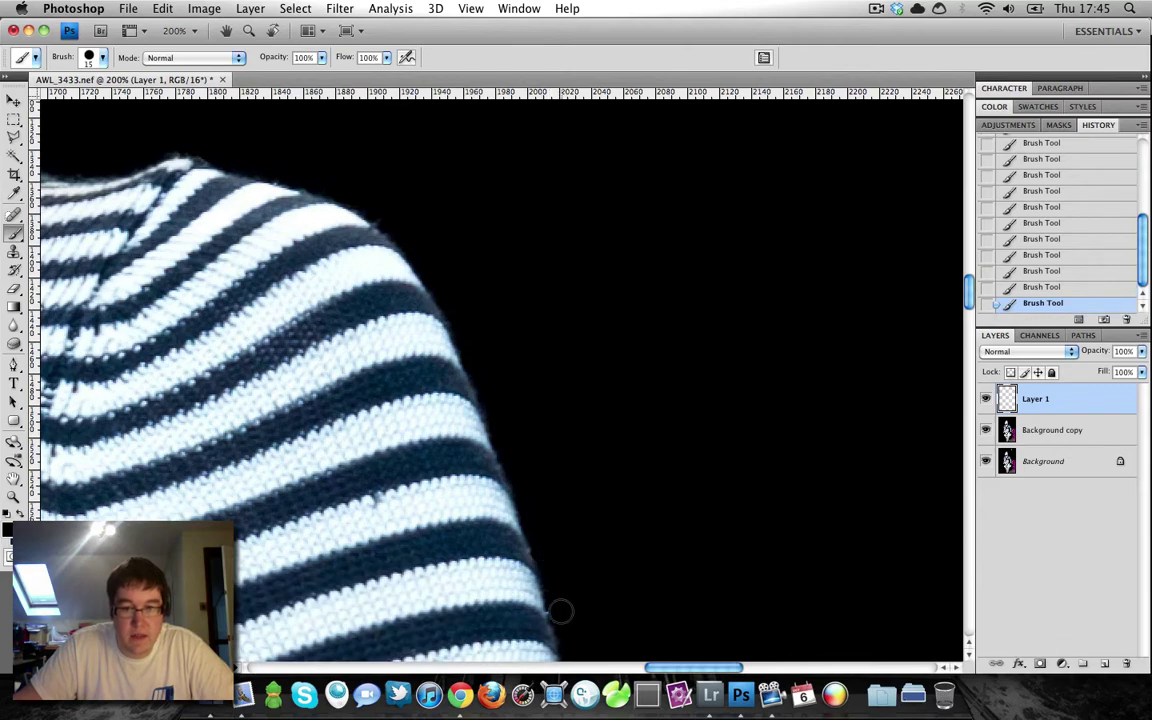
# Inspect the cleaned shoulder outline and the sleeve's stripes for remaining flaws, from a distance and close up
pyautogui.press('super+minus')
pyautogui.press('super+minus')
pyautogui.press('super+minus')
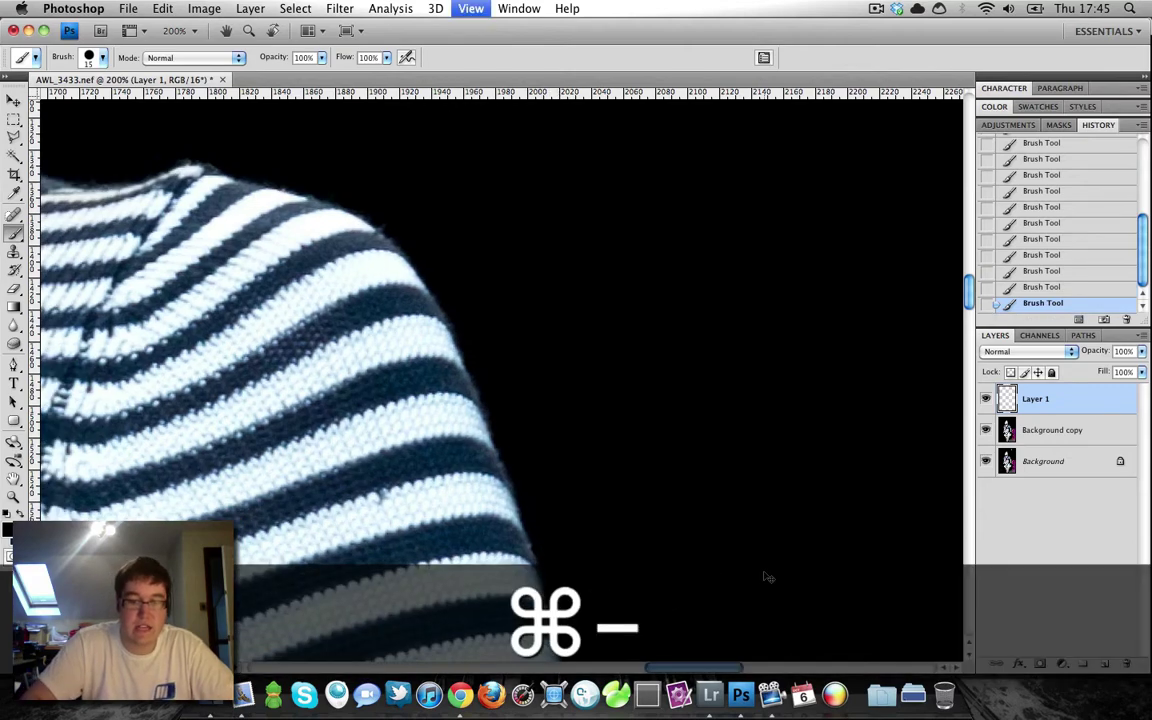
pyautogui.moveTo(568, 429); pyautogui.dragTo(683, 521)
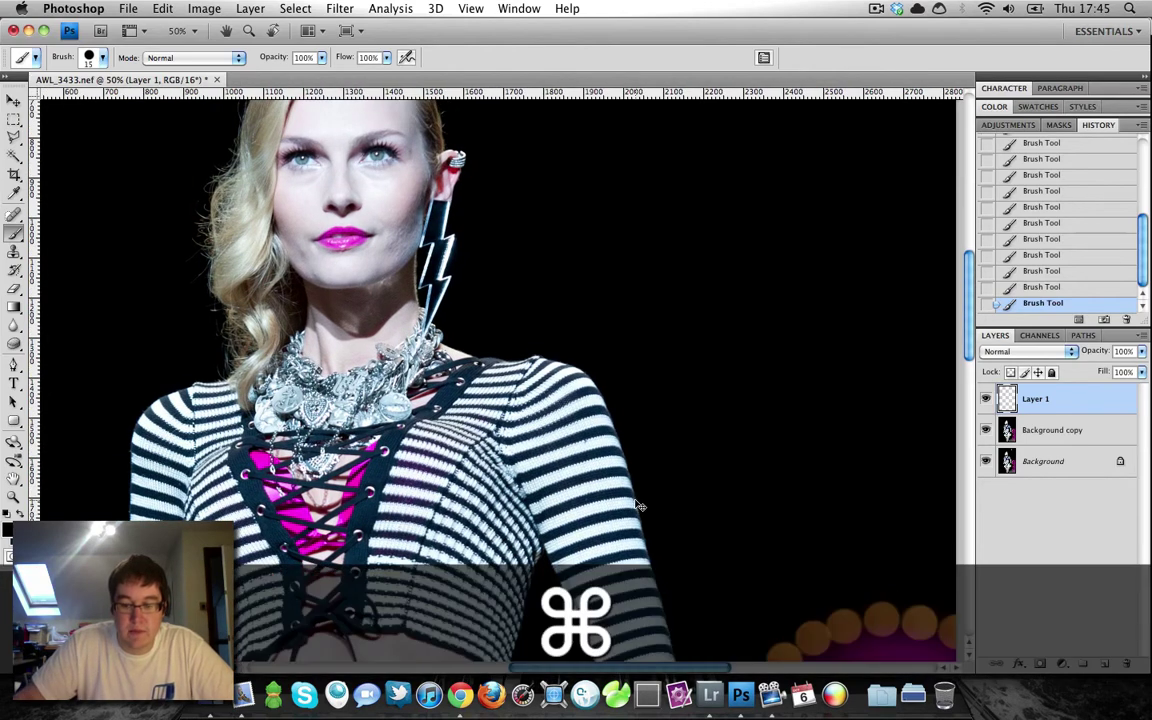
pyautogui.press('super+equal')
pyautogui.press('super+equal')
pyautogui.press('super+equal')
pyautogui.moveTo(635, 500); pyautogui.dragTo(602, 492)
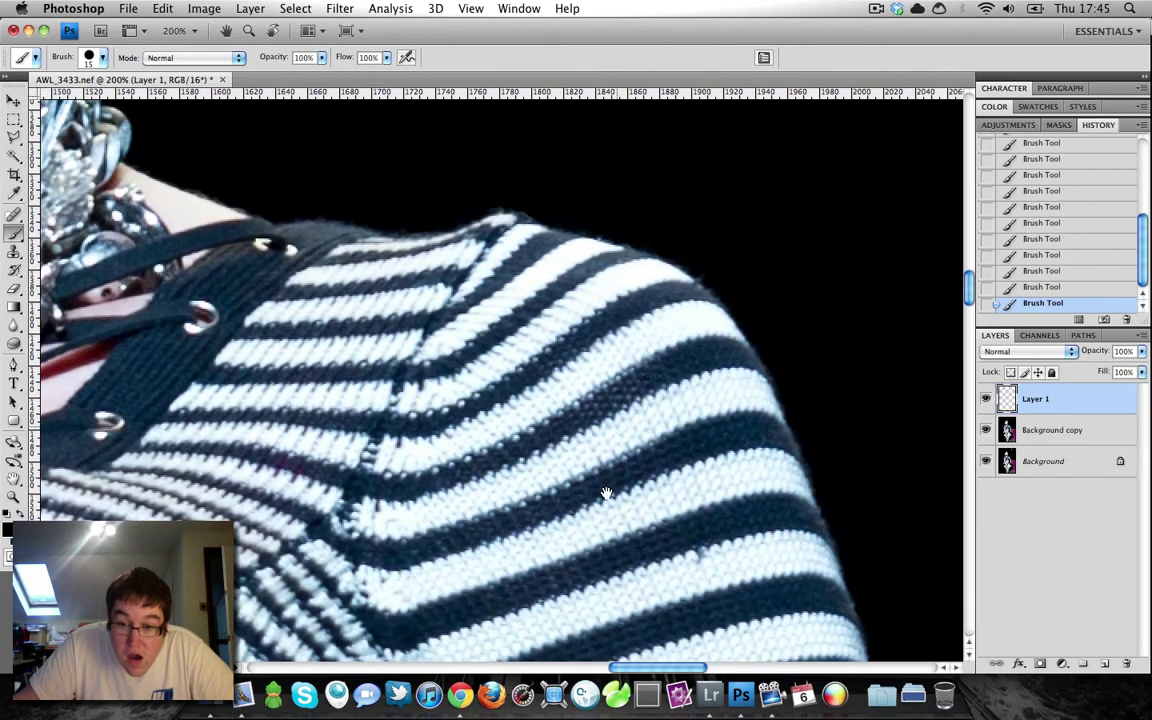
pyautogui.moveTo(760, 590); pyautogui.dragTo(699, 465)
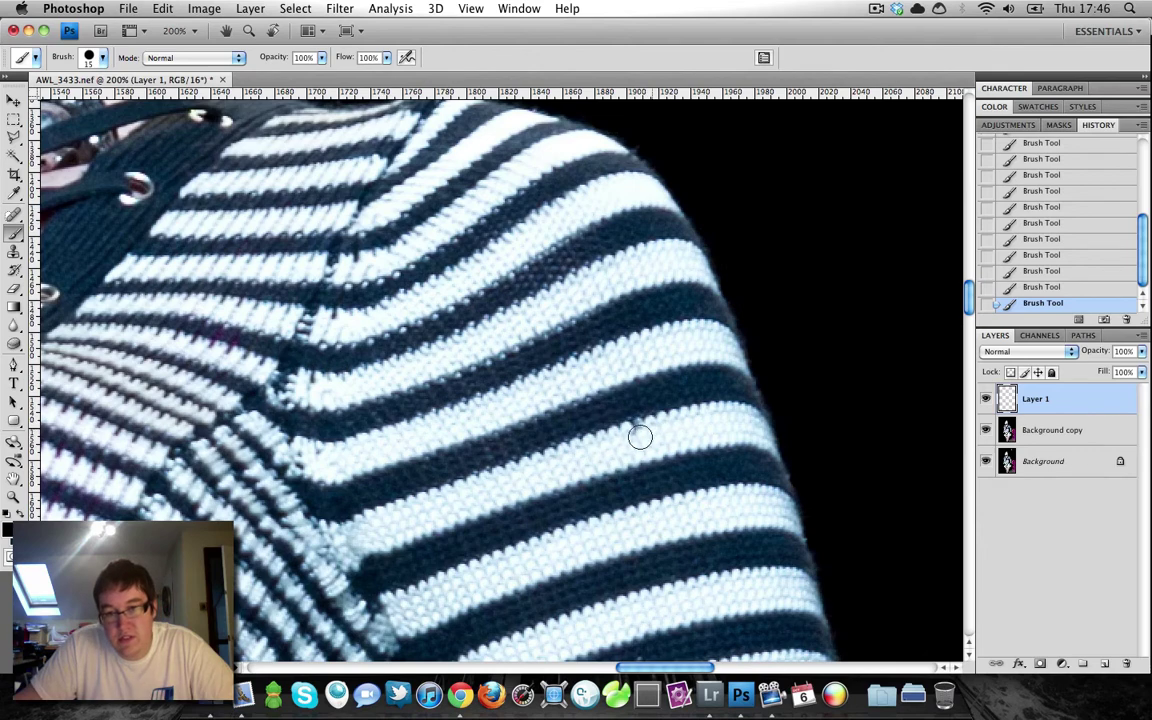
# Merge Layer 1 into Background copy and copy a small rectangular patch beside the white stripe's dark snag to a new layer
pyautogui.press('super')
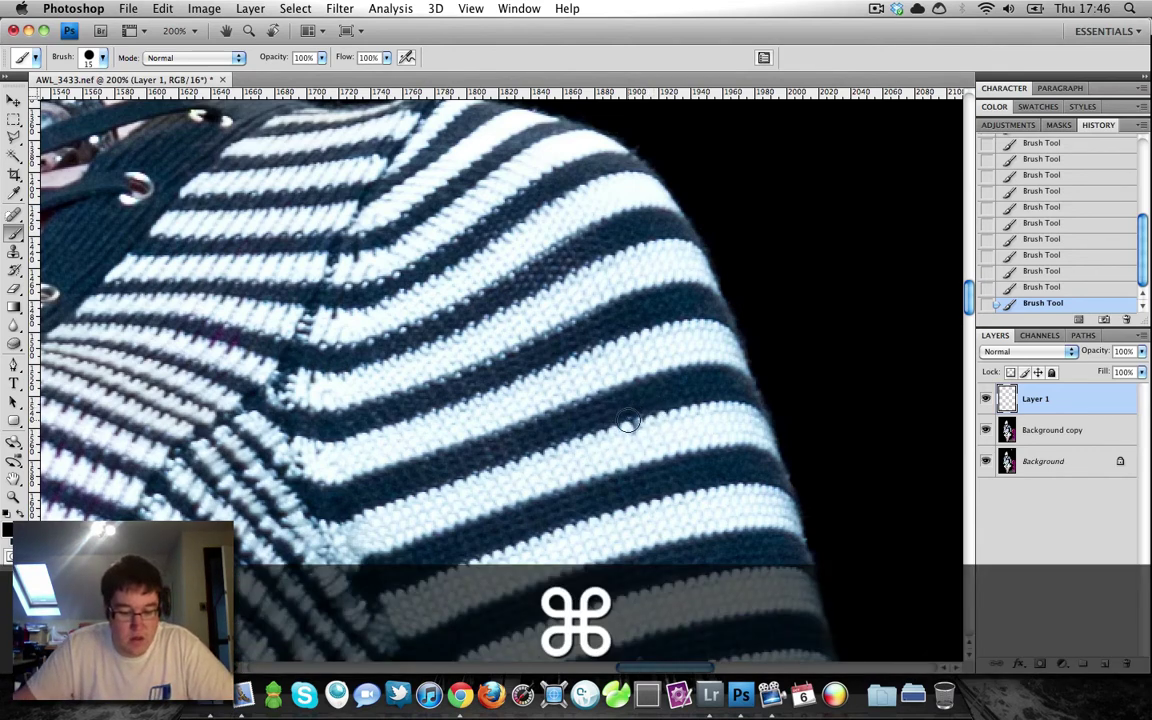
pyautogui.press('m')
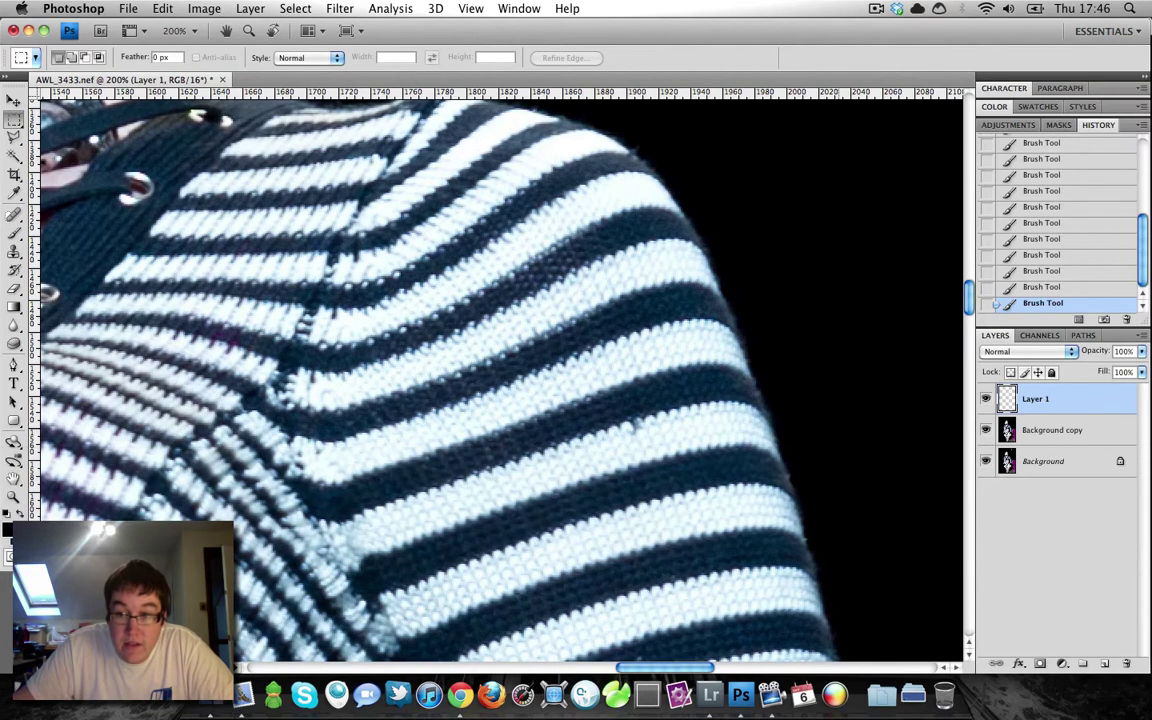
pyautogui.press('super+e')
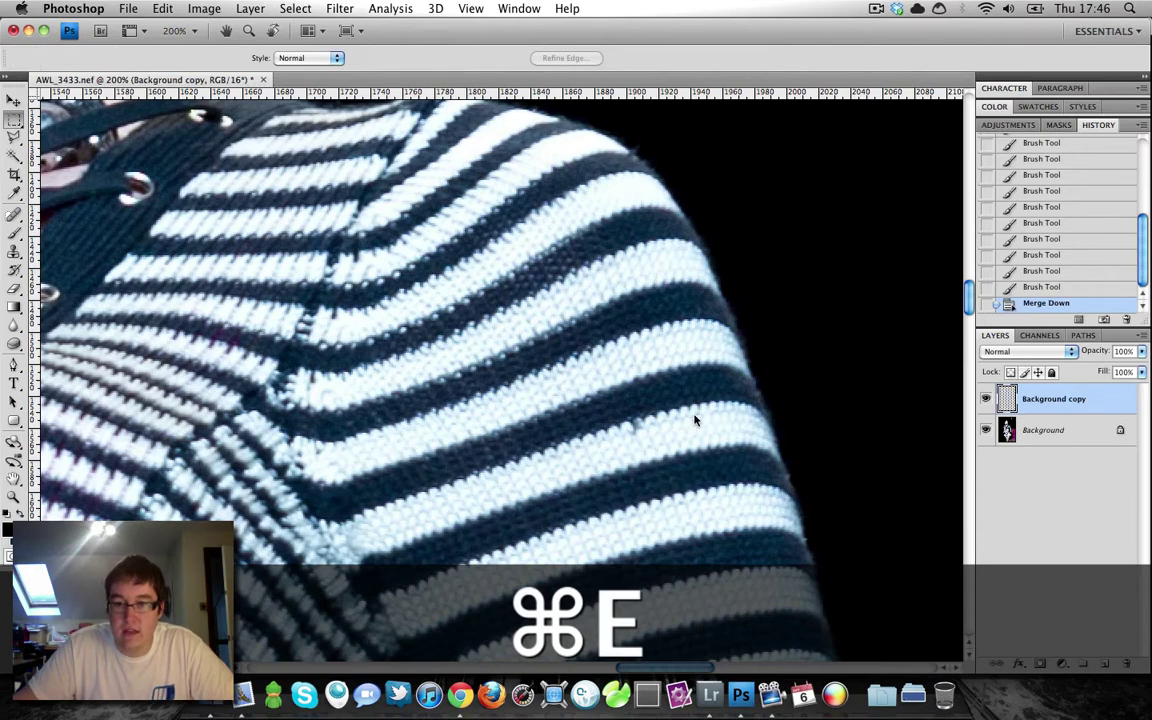
pyautogui.moveTo(583, 426); pyautogui.dragTo(607, 440)
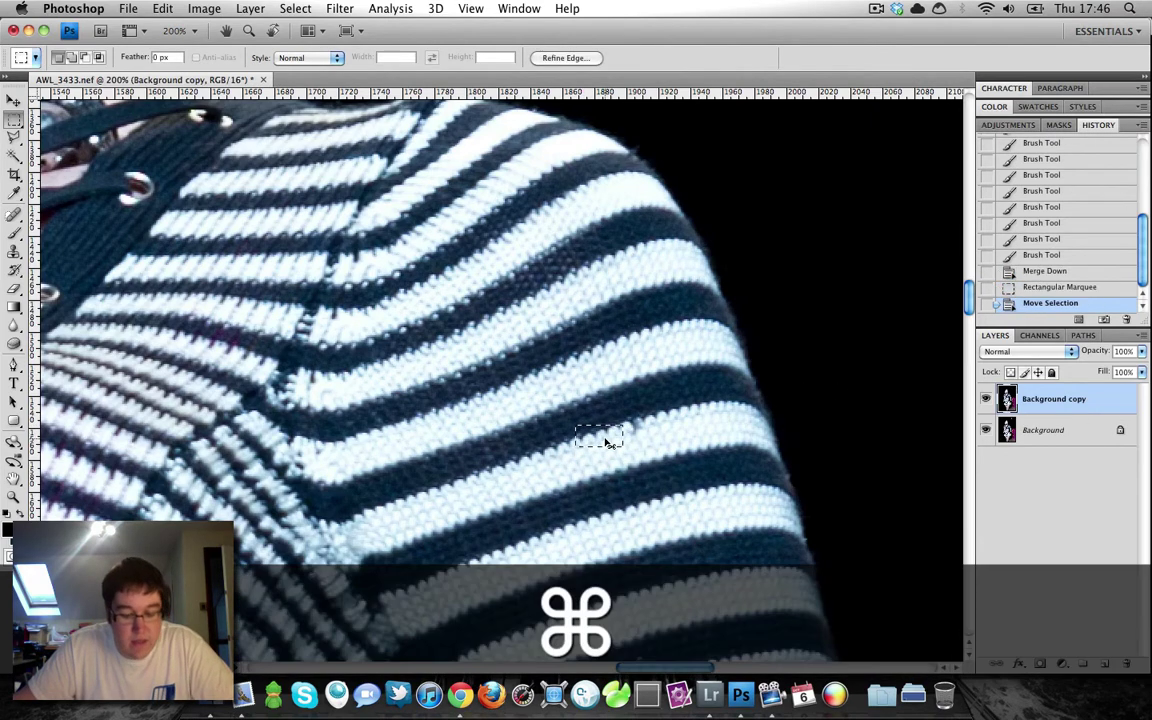
pyautogui.click(204, 8)
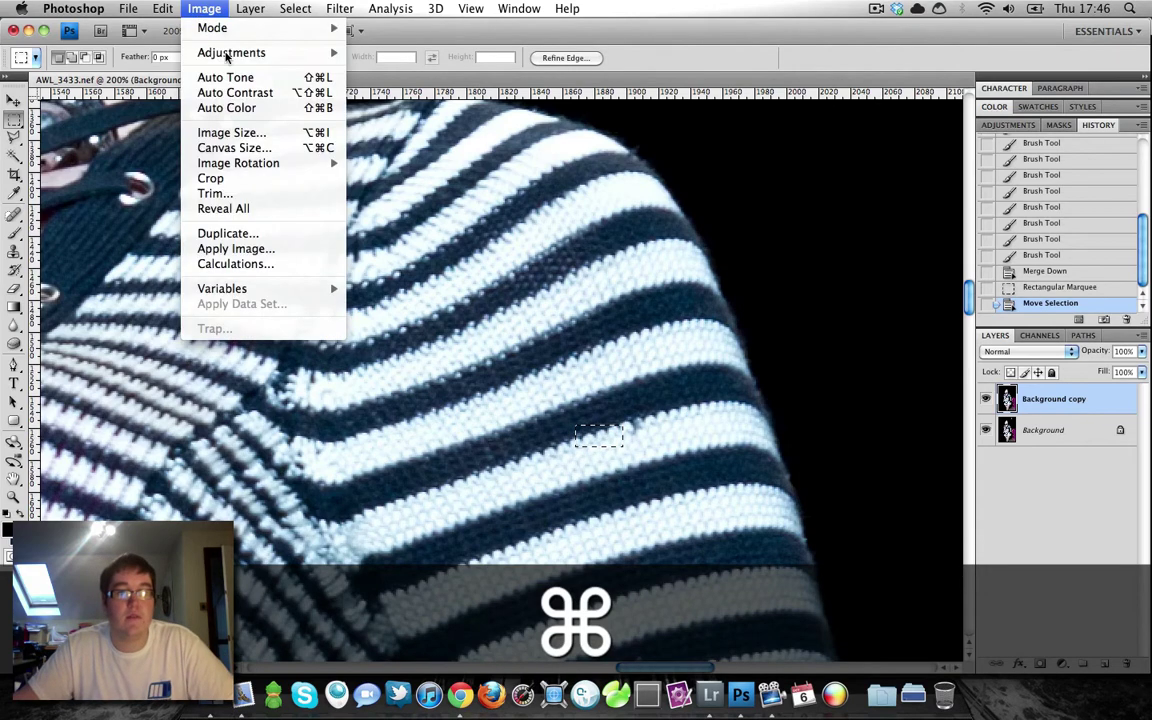
pyautogui.moveTo(250, 8)
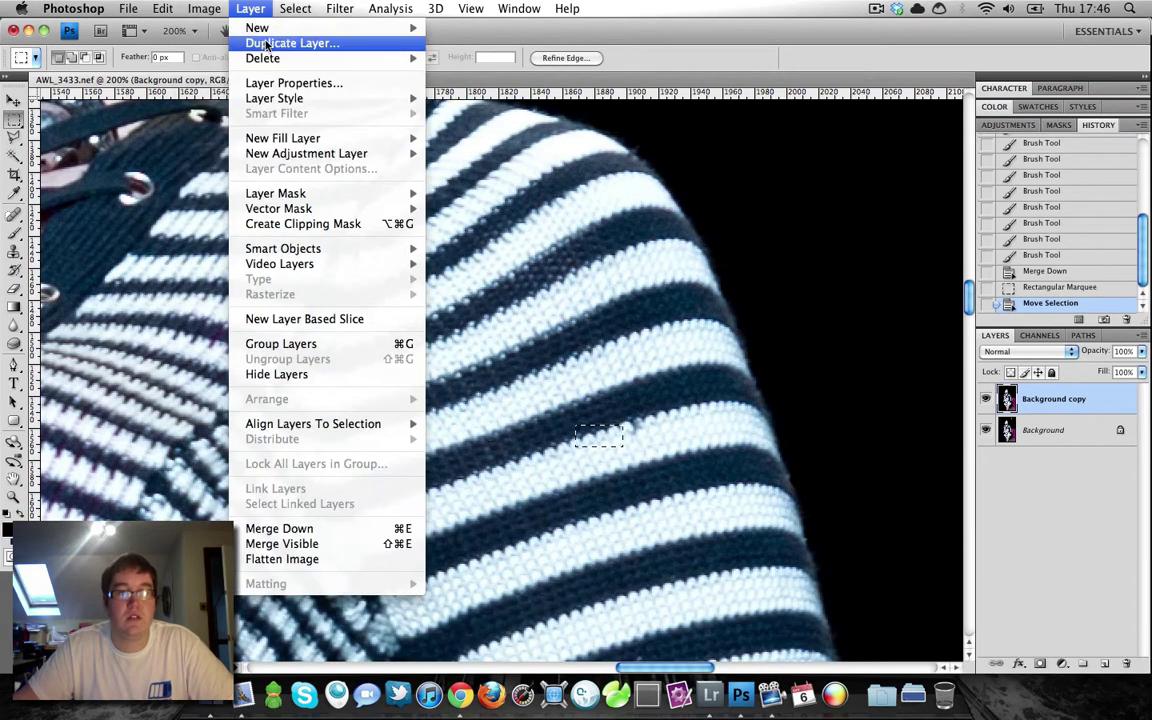
pyautogui.moveTo(387, 31)
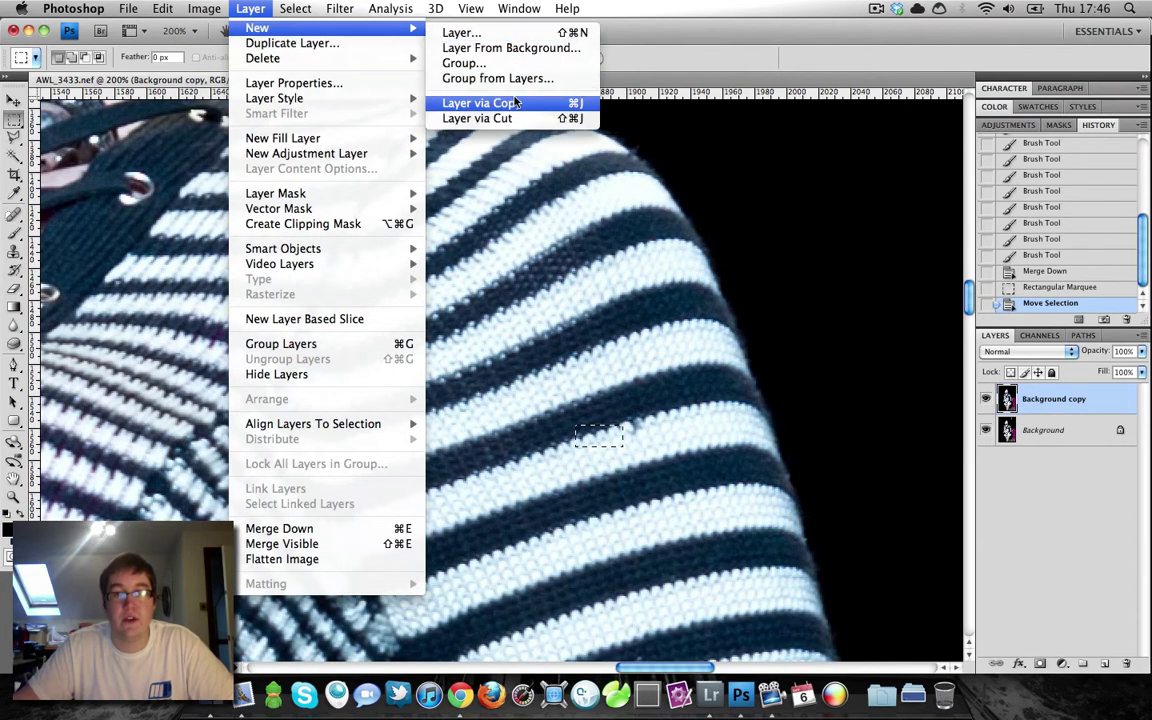
pyautogui.click(466, 95)
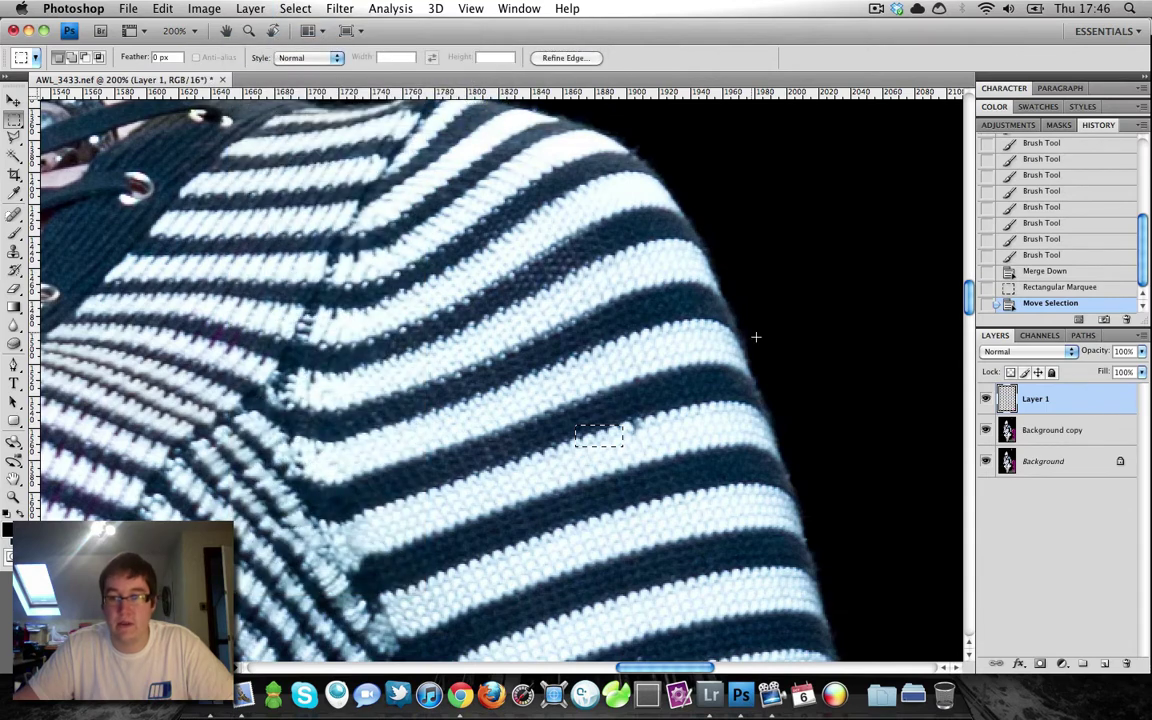
# View the copied stripe patch on its own by hiding the Background copy and Background layers, and show both again
pyautogui.click(986, 430)
pyautogui.click(985, 461)
pyautogui.click(985, 465)
pyautogui.click(986, 431)
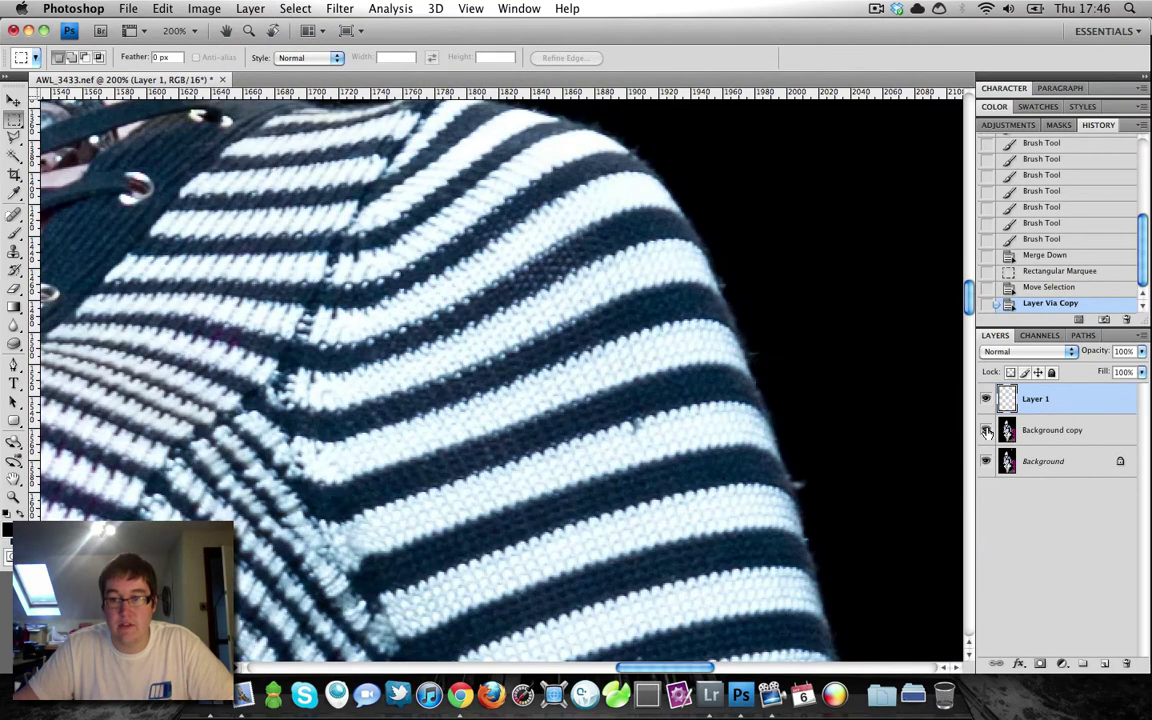
# Move the copied patch over the dark snag in the white stripe and merge it down into Background copy
pyautogui.press('v')
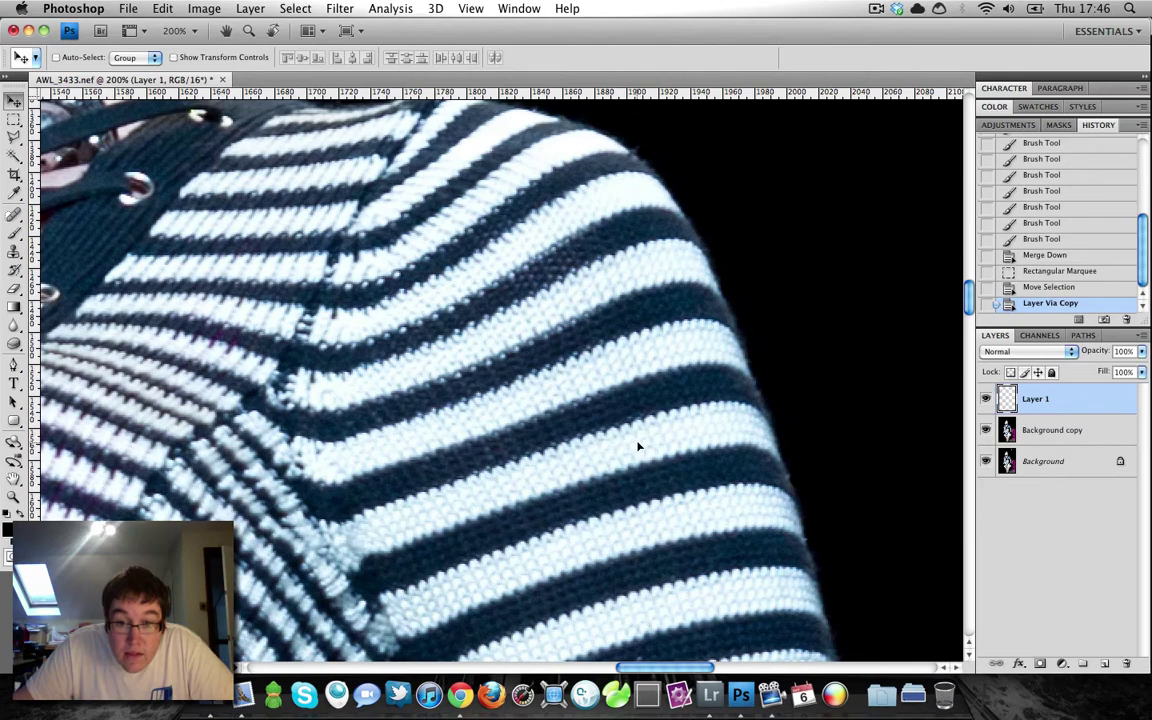
pyautogui.moveTo(635, 440); pyautogui.dragTo(640, 447)
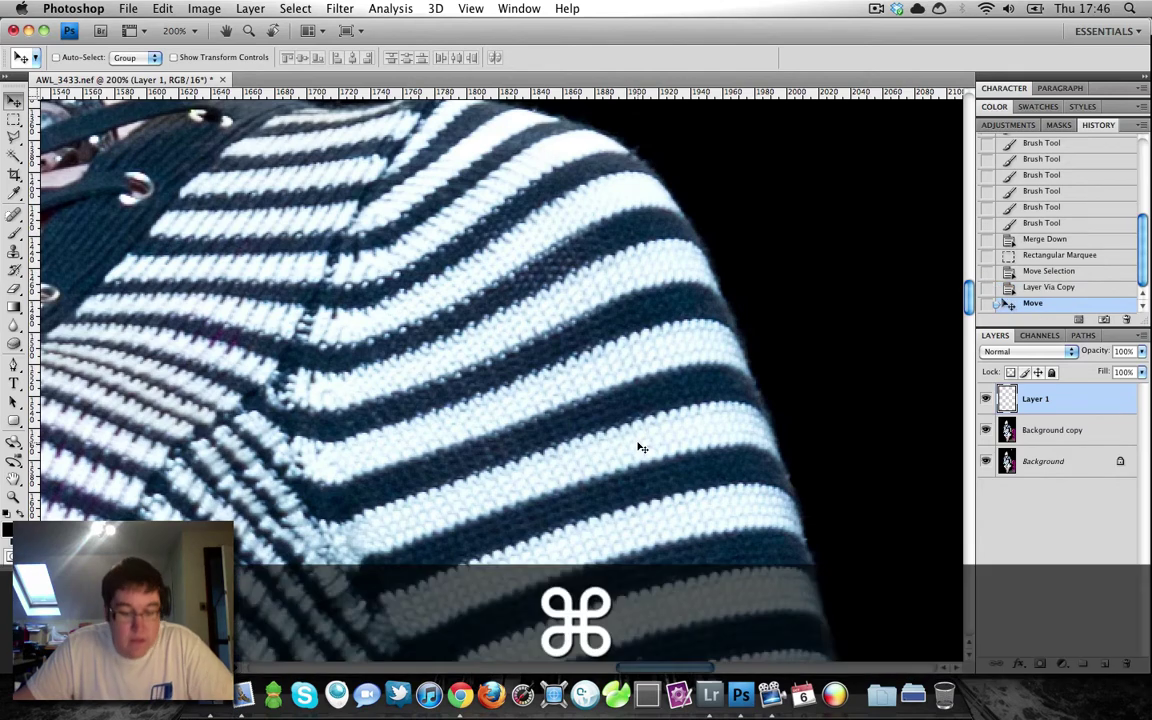
pyautogui.press('super+e')
# Compare the retouched image with the original at several distances by toggling Background copy's visibility
pyautogui.press('super+minus')
pyautogui.press('super+minus')
pyautogui.press('super+minus')
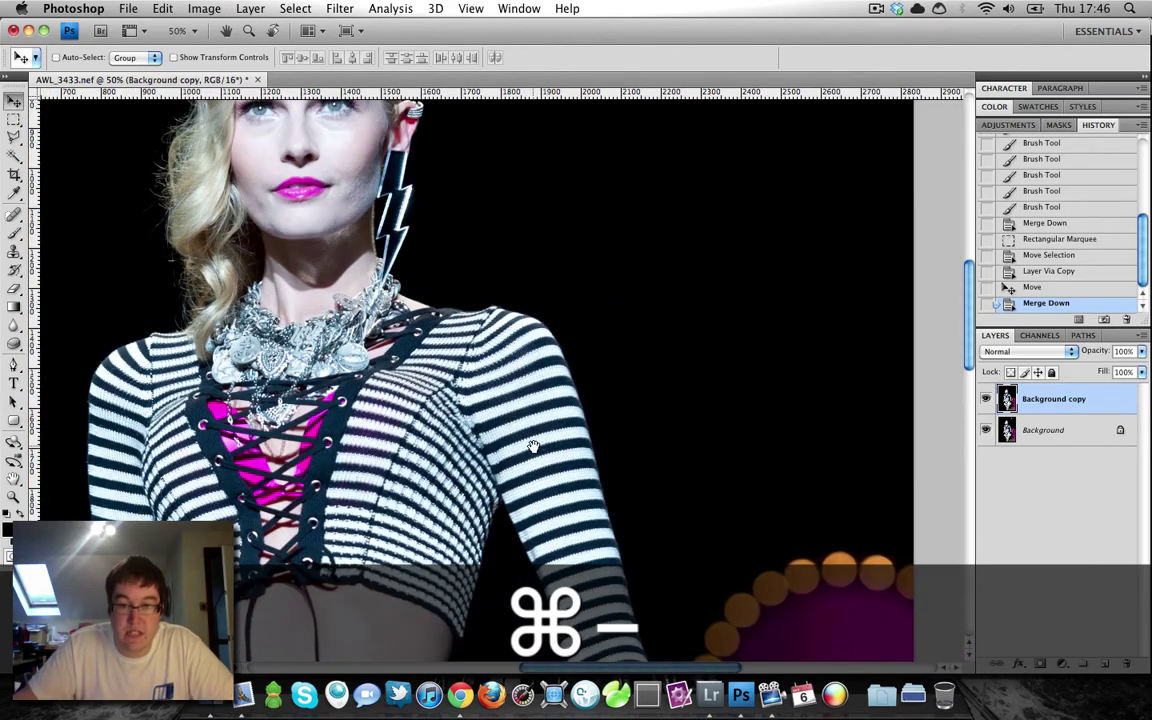
pyautogui.moveTo(417, 423); pyautogui.dragTo(597, 463)
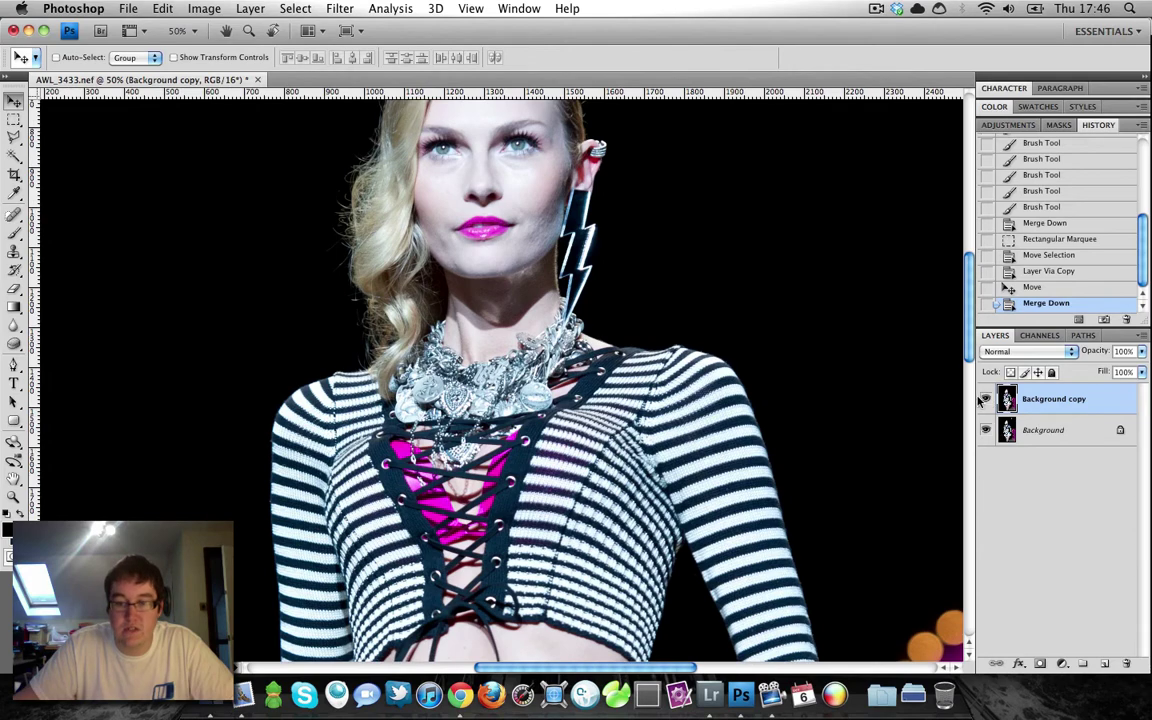
pyautogui.press('super+minus')
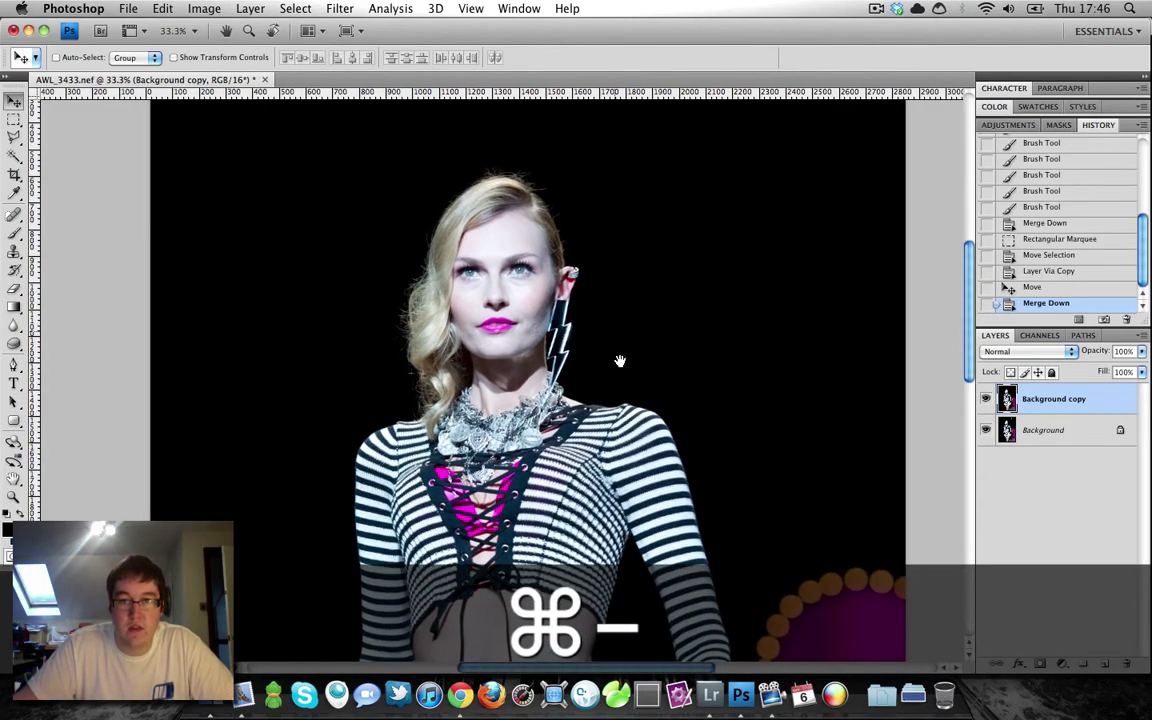
pyautogui.press('super+minus')
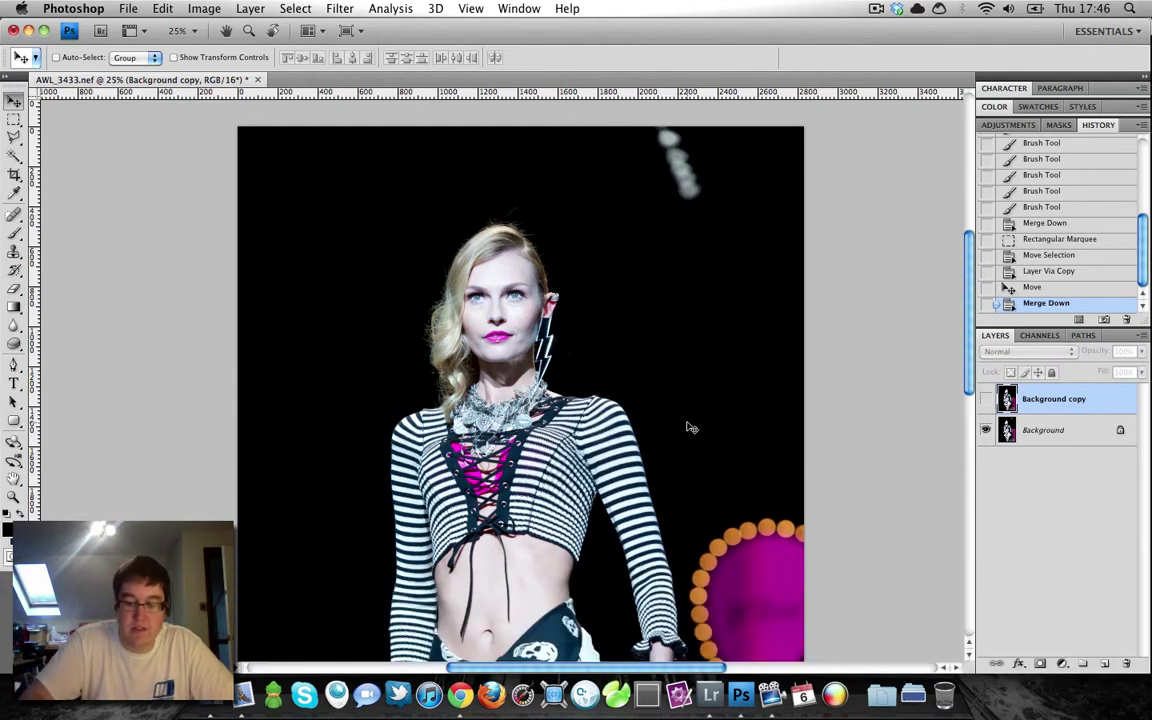
pyautogui.press('super+minus')
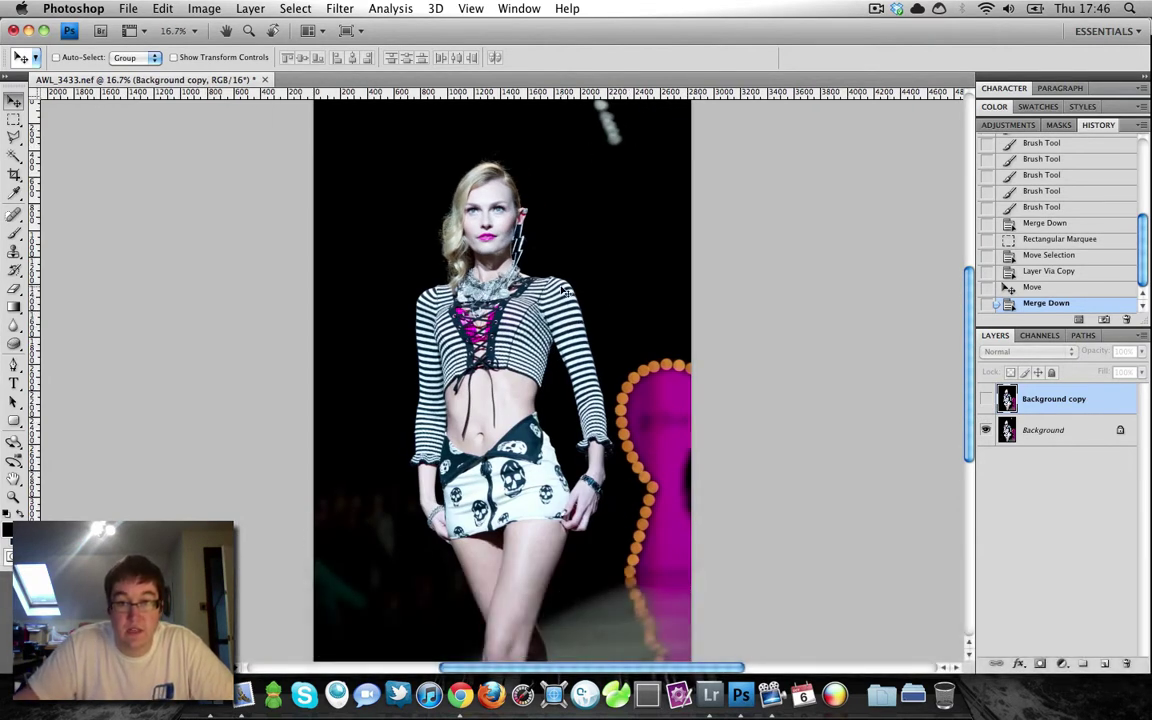
pyautogui.press('super+equal')
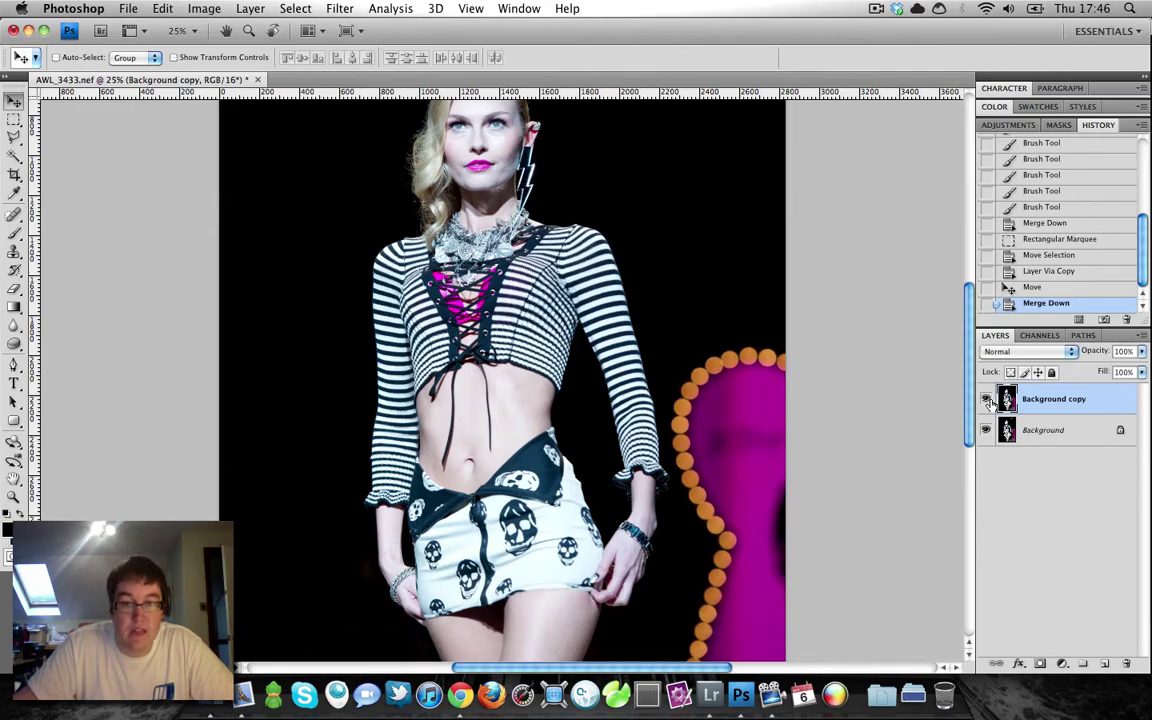
# Take up the Spot Healing Brush for the lower face and add a new empty layer above Background copy
pyautogui.press('super+equal')
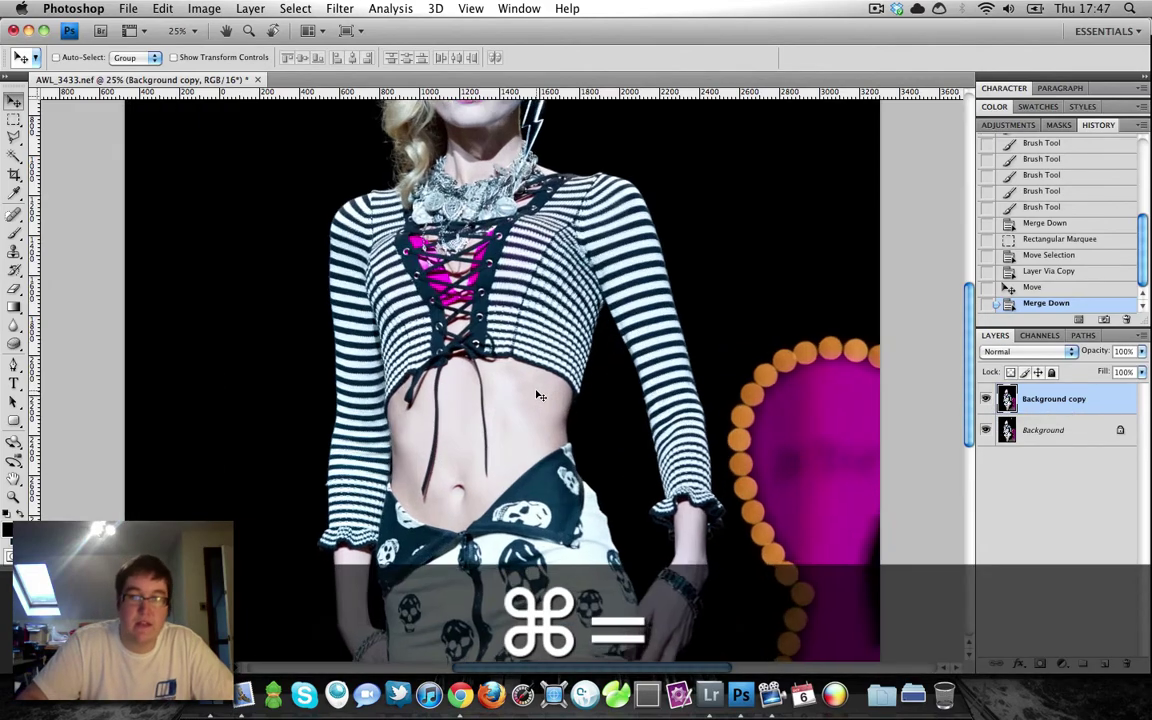
pyautogui.press('super+equal')
pyautogui.scroll(5, 537, 393)
pyautogui.press('super+equal')
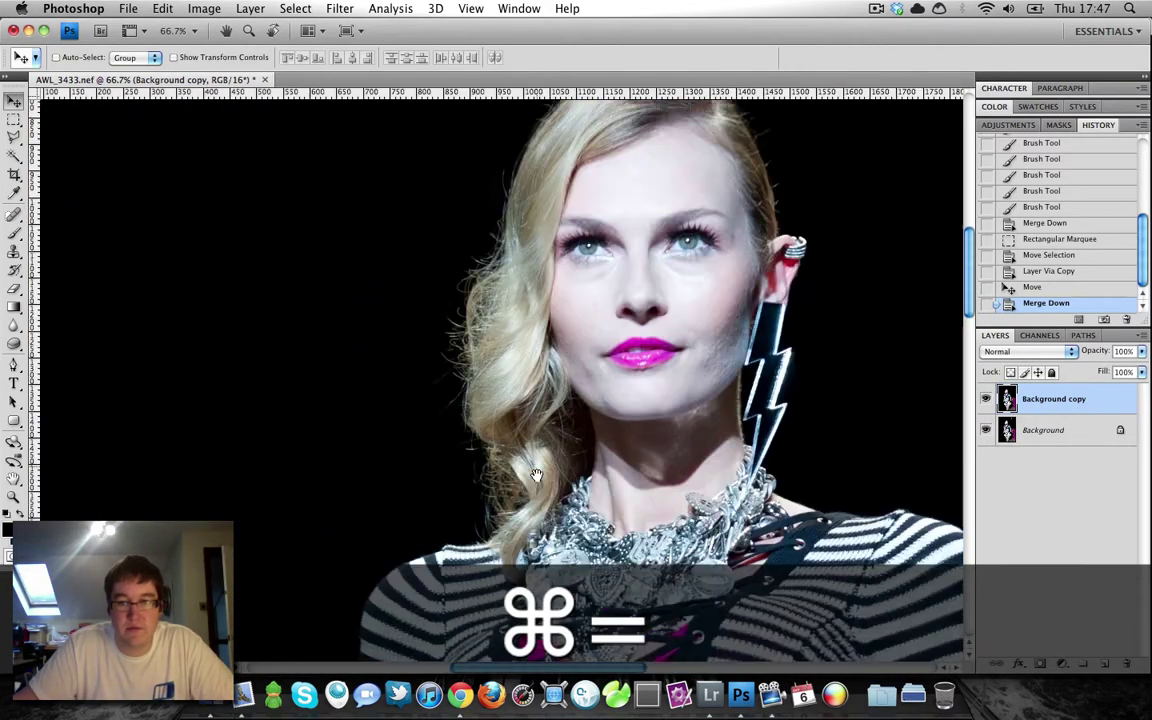
pyautogui.press('super+equal')
pyautogui.press('super+equal')
pyautogui.press('super+equal')
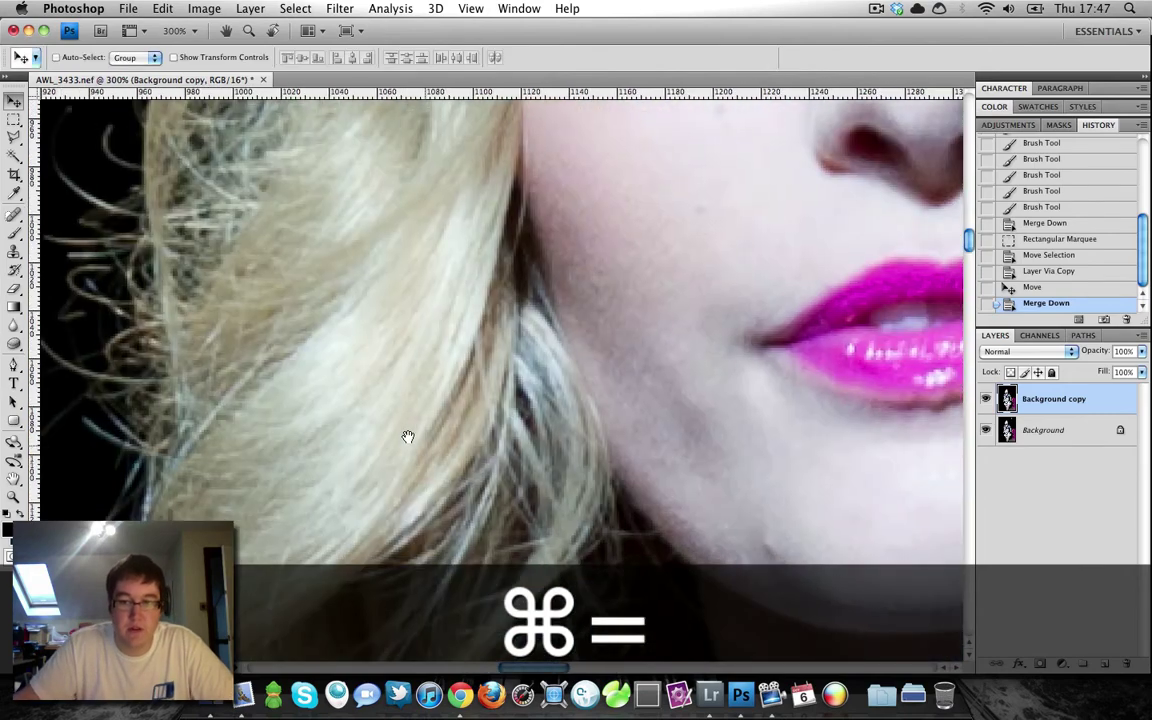
pyautogui.moveTo(408, 437); pyautogui.dragTo(185, 420)
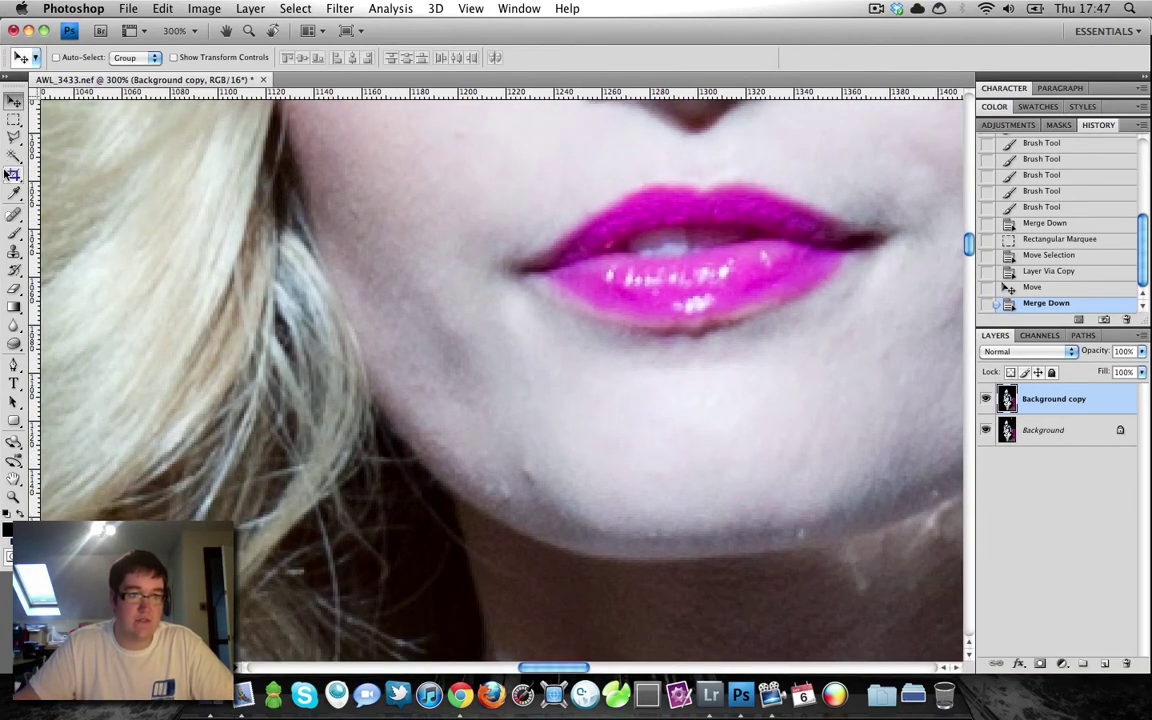
pyautogui.moveTo(14, 214); pyautogui.dragTo(92, 211)
pyautogui.press('super+shift+n')
pyautogui.press('Return')
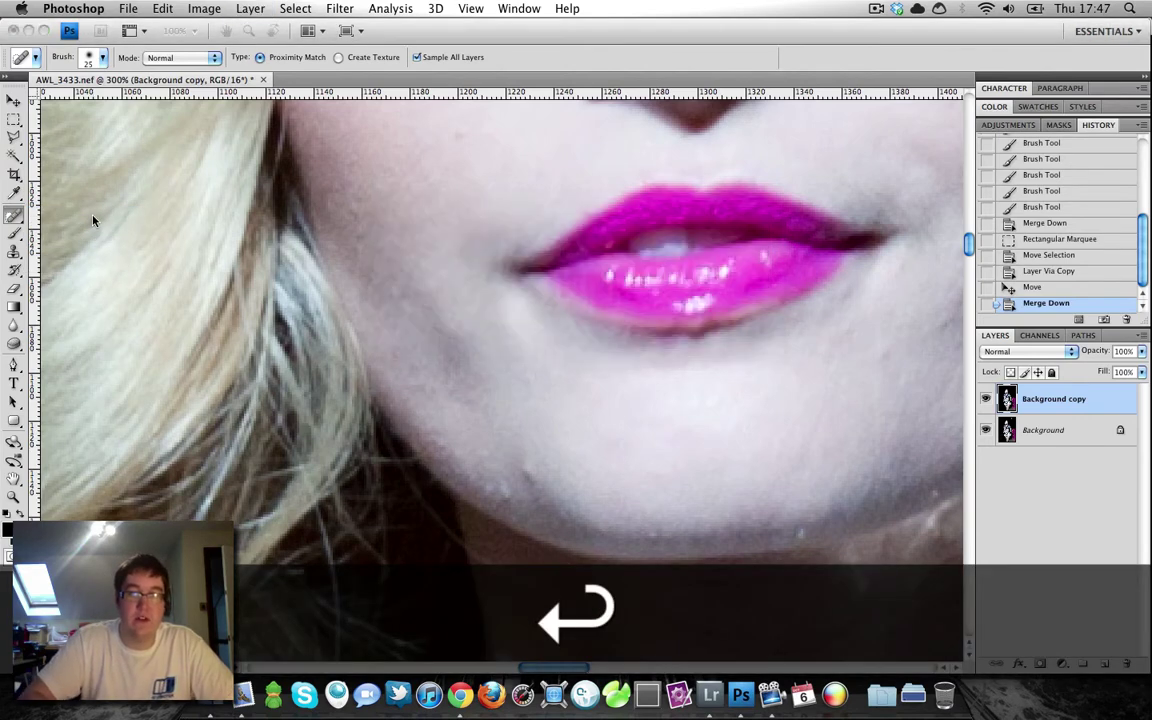
# Heal the small blemishes along the chin and jawline on the new layer with a 20 px Spot Healing Brush
pyautogui.press('[')
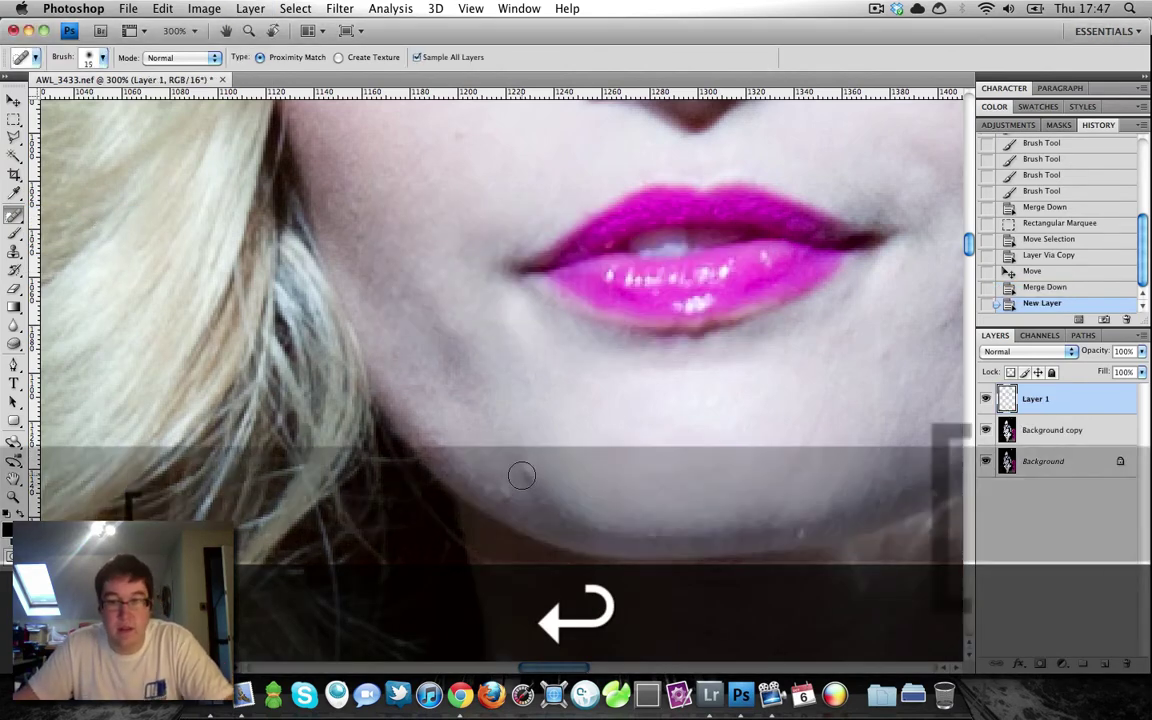
pyautogui.press(']')
pyautogui.click(522, 480)
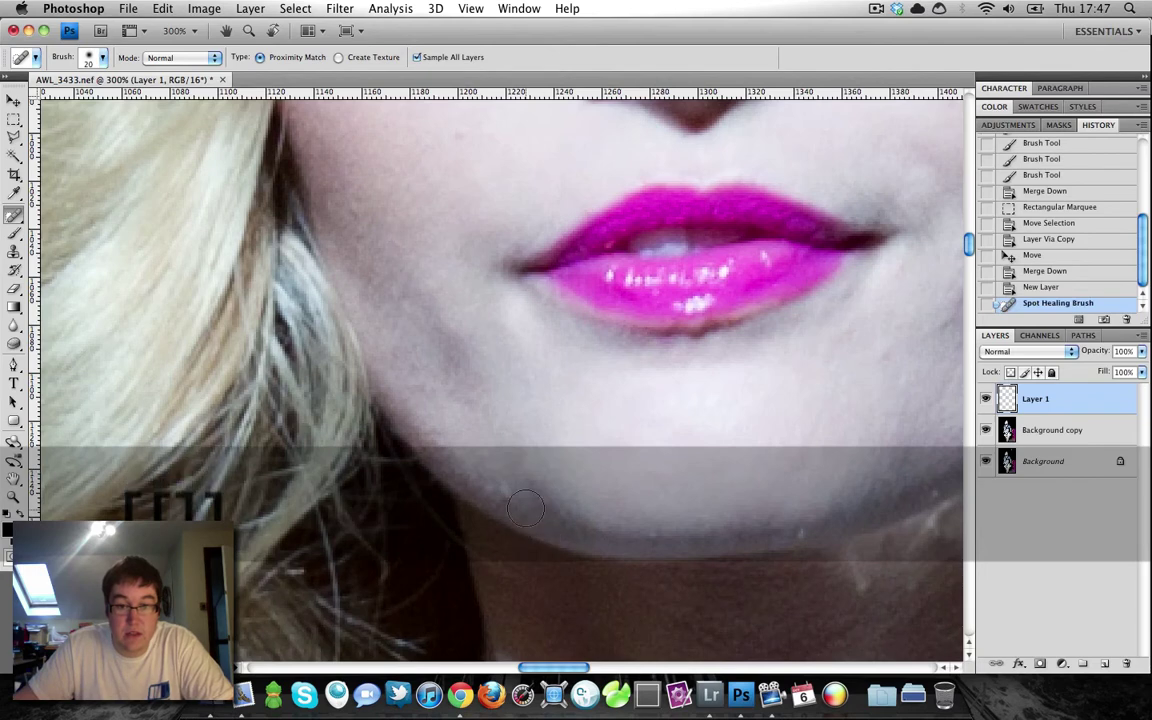
pyautogui.click(460, 450)
pyautogui.click(480, 460)
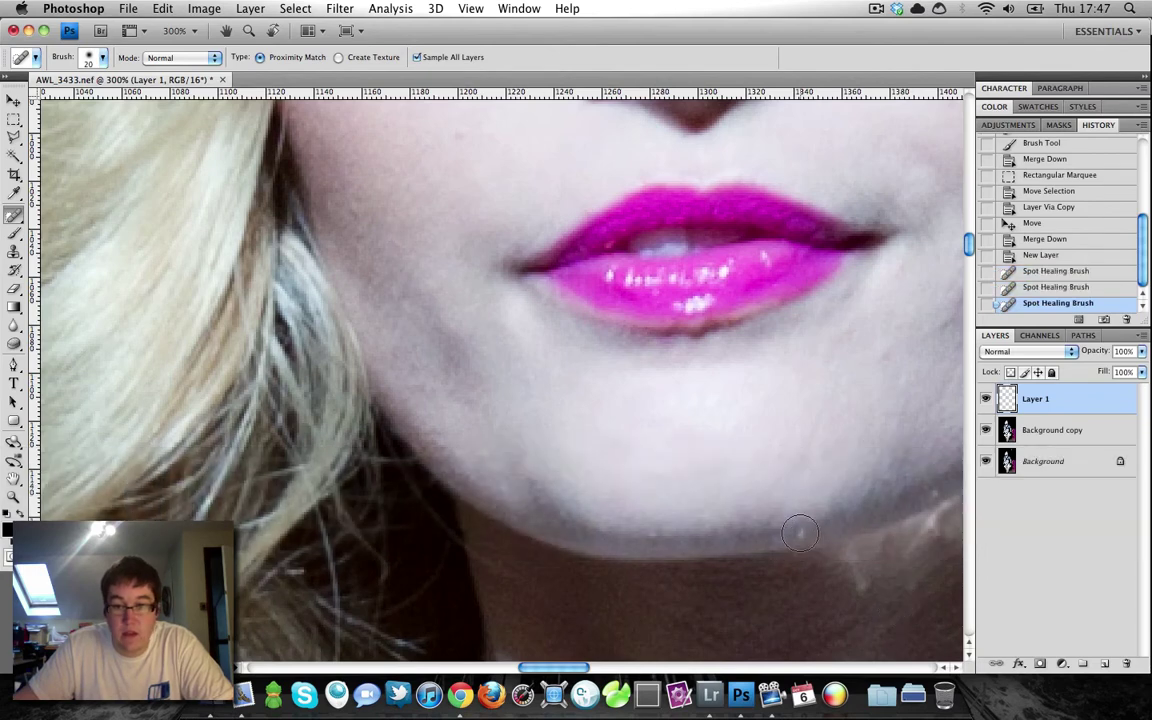
pyautogui.click(721, 479)
# Reduce the healing brush to 9 px and heal the fine marks beside the mouth and along the chin's lower edge
pyautogui.hscroll(5, 912, 501)
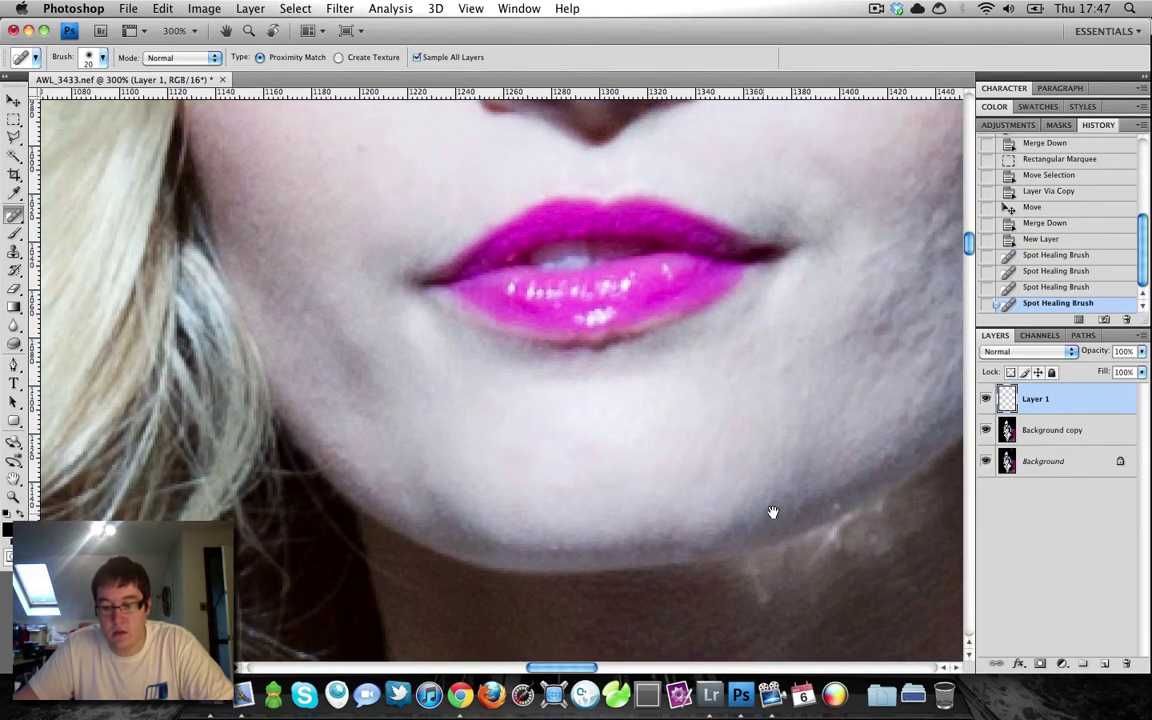
pyautogui.press('[')
pyautogui.press('[')
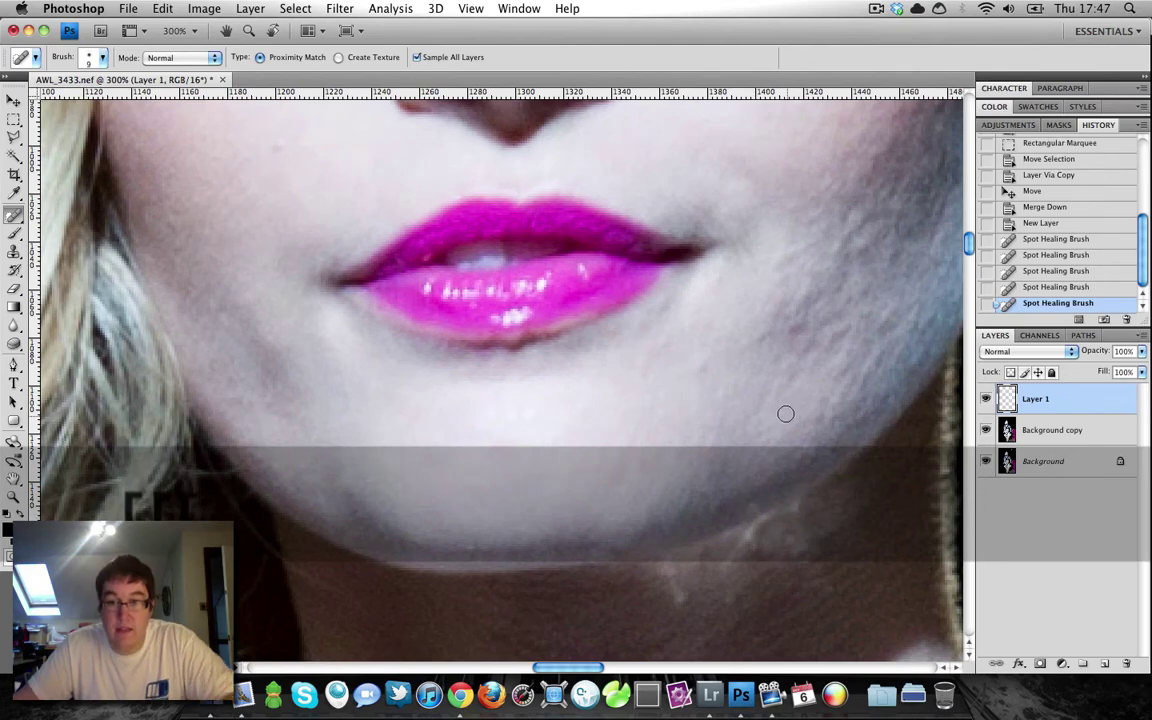
pyautogui.scroll(3, 750, 405)
pyautogui.click(646, 378)
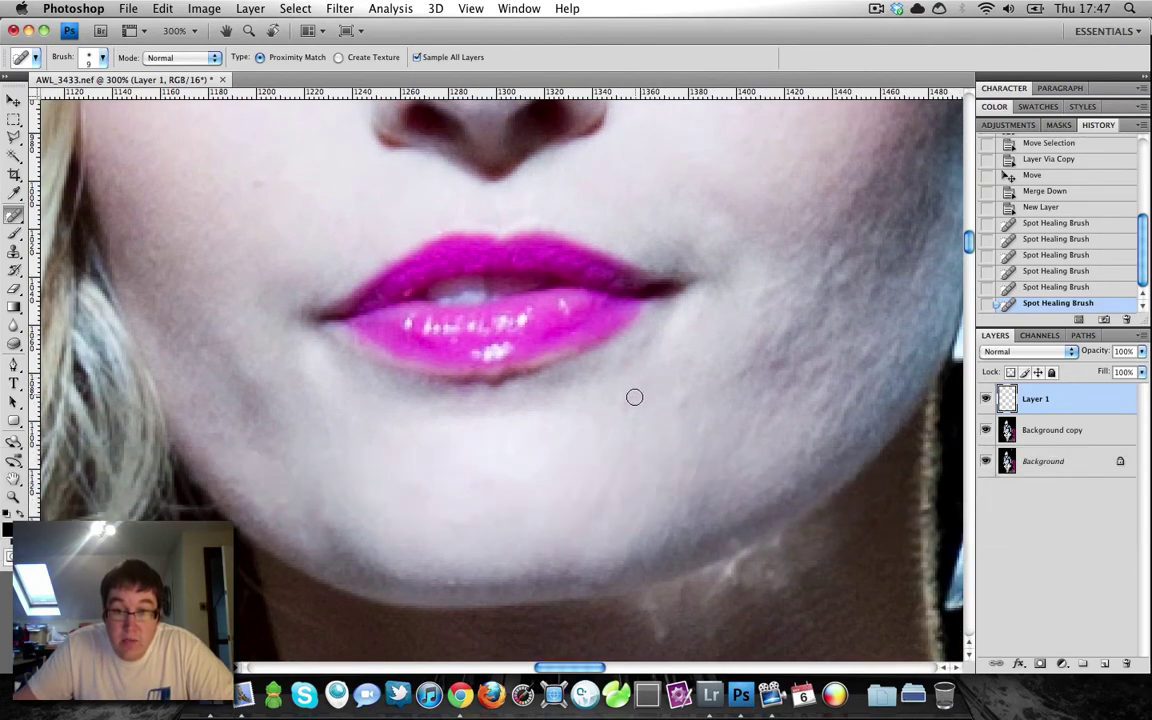
pyautogui.click(631, 402)
pyautogui.click(680, 402)
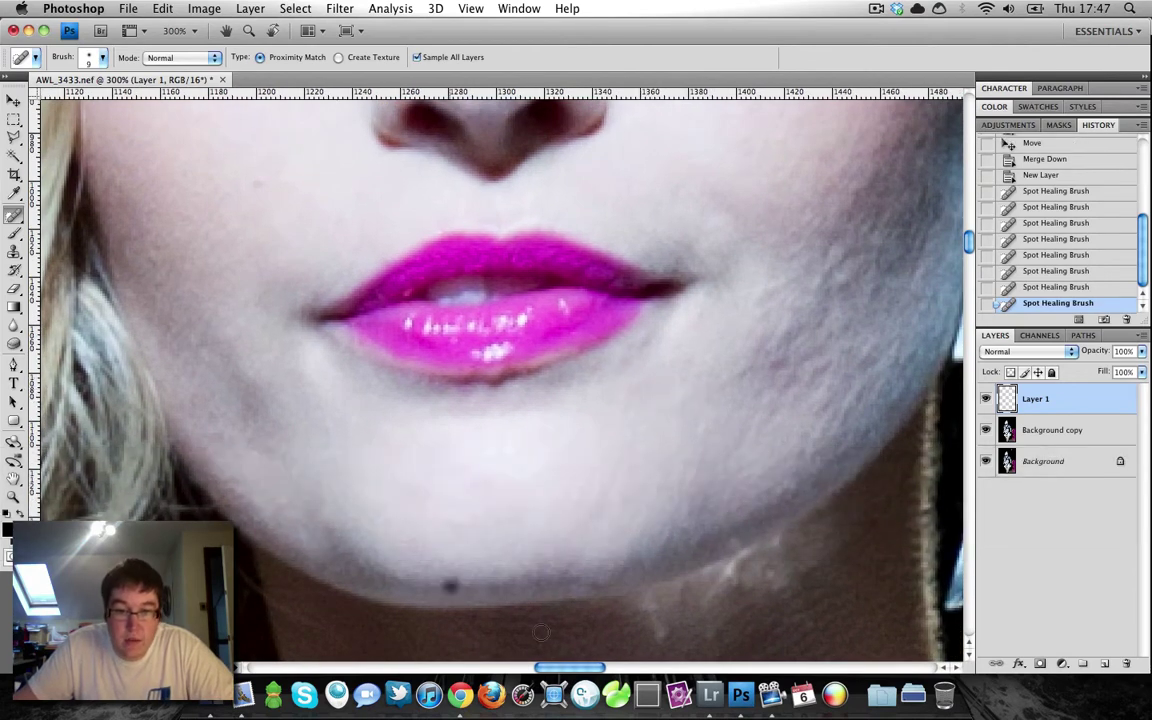
pyautogui.click(450, 587)
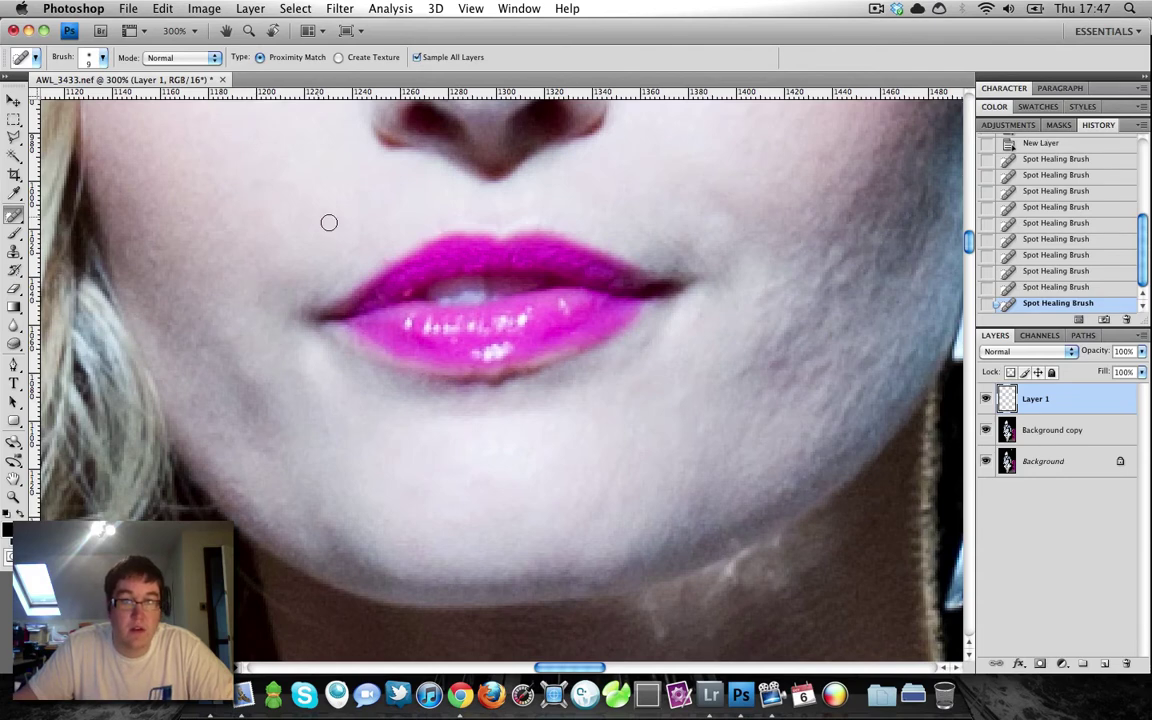
# Heal the small spots on the cheek and under the eye beside the hair, enlarging the brush to 10 px
pyautogui.moveTo(257, 239); pyautogui.dragTo(441, 346)
pyautogui.press('super+r')
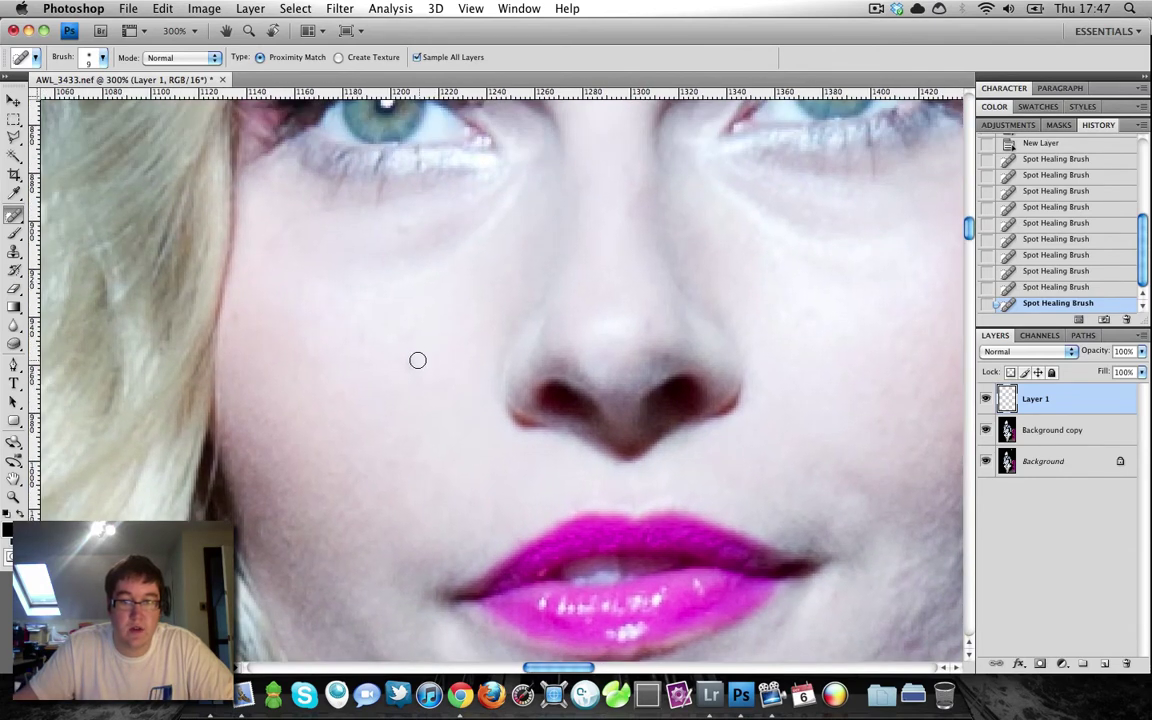
pyautogui.click(413, 361)
pyautogui.click(331, 322)
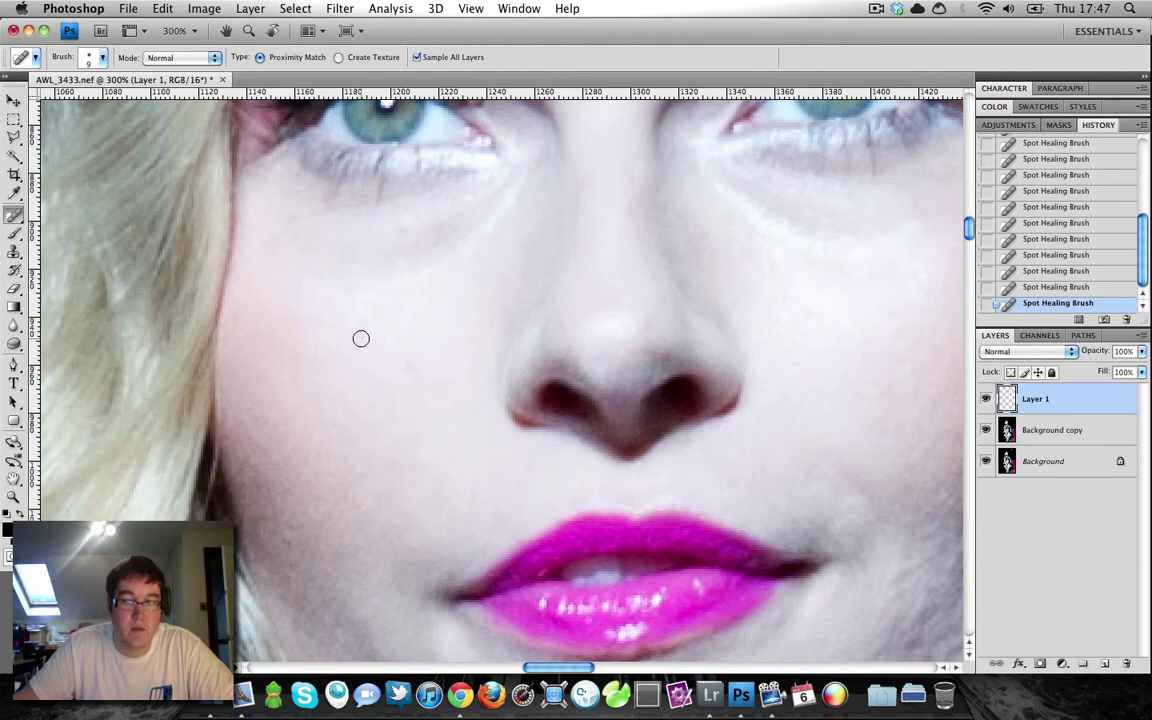
pyautogui.click(369, 330)
pyautogui.click(214, 286)
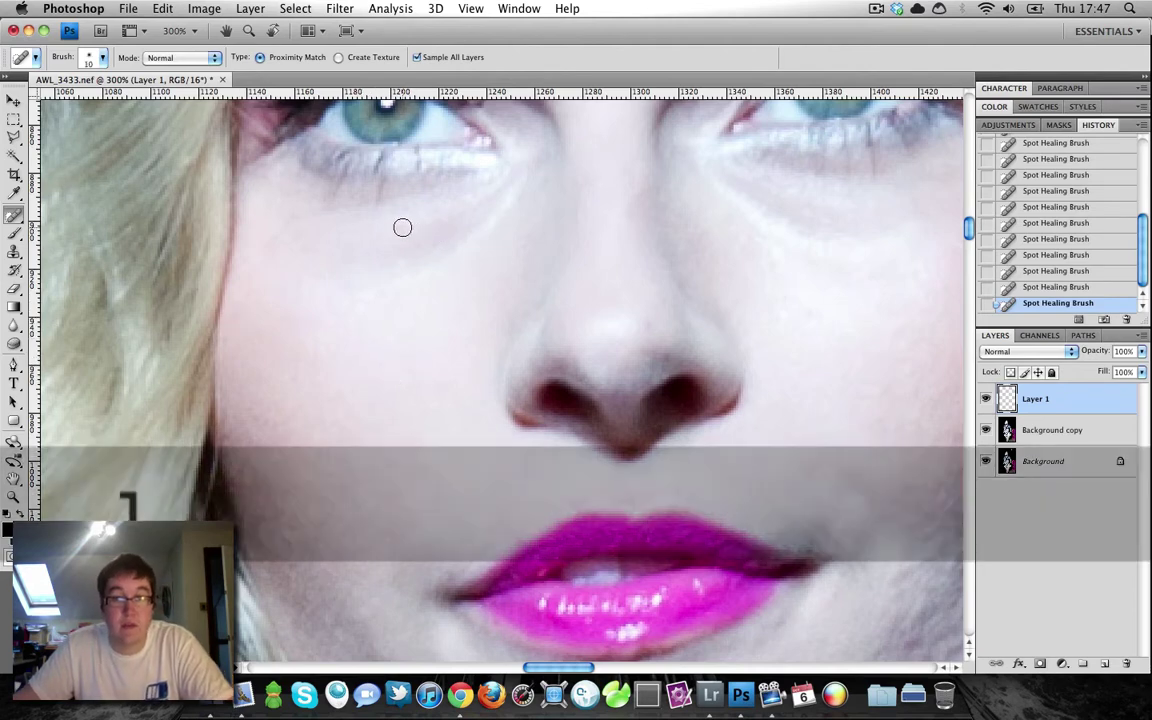
pyautogui.click(403, 227)
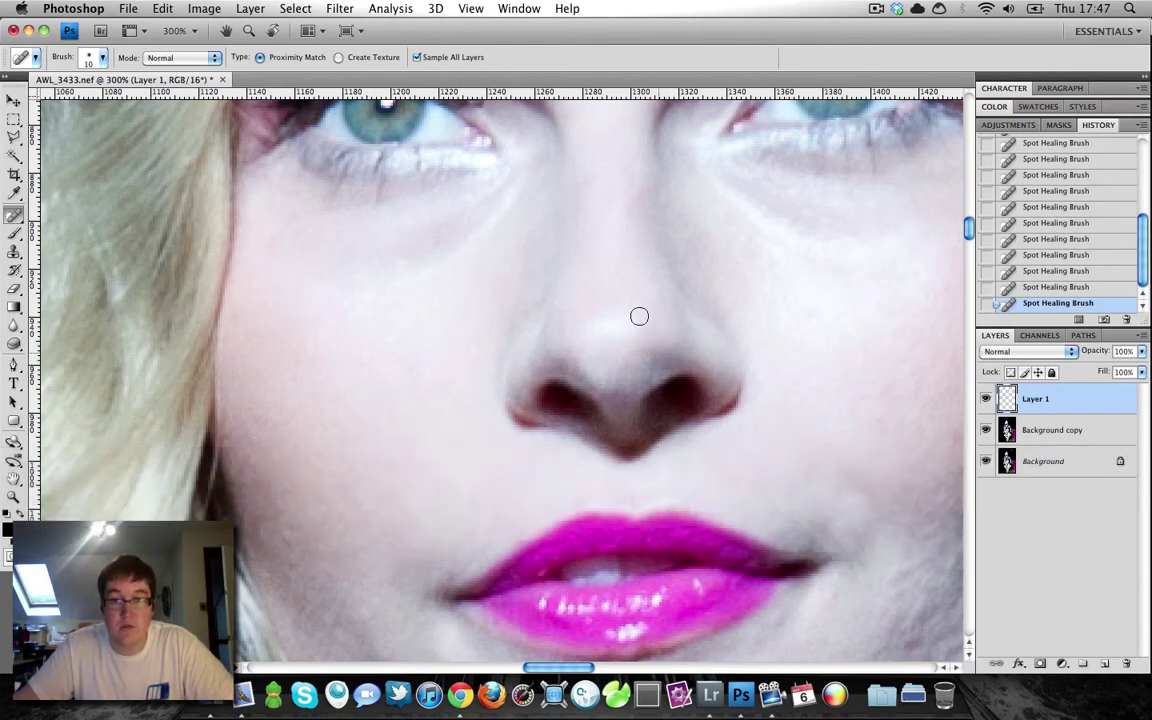
# Examine the eyes, forehead, hairline and eyebrows at several magnifications for remaining skin blemishes
pyautogui.press('super+minus')
pyautogui.press('super+minus')
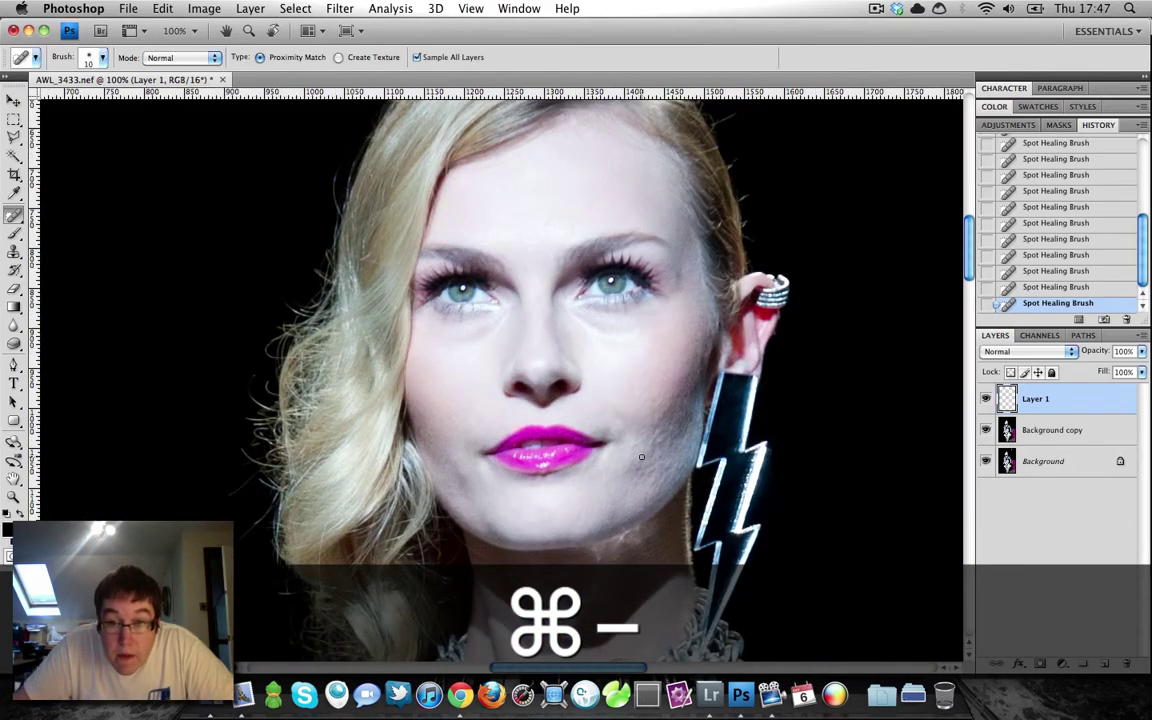
pyautogui.press('super+equal')
pyautogui.press('super+equal')
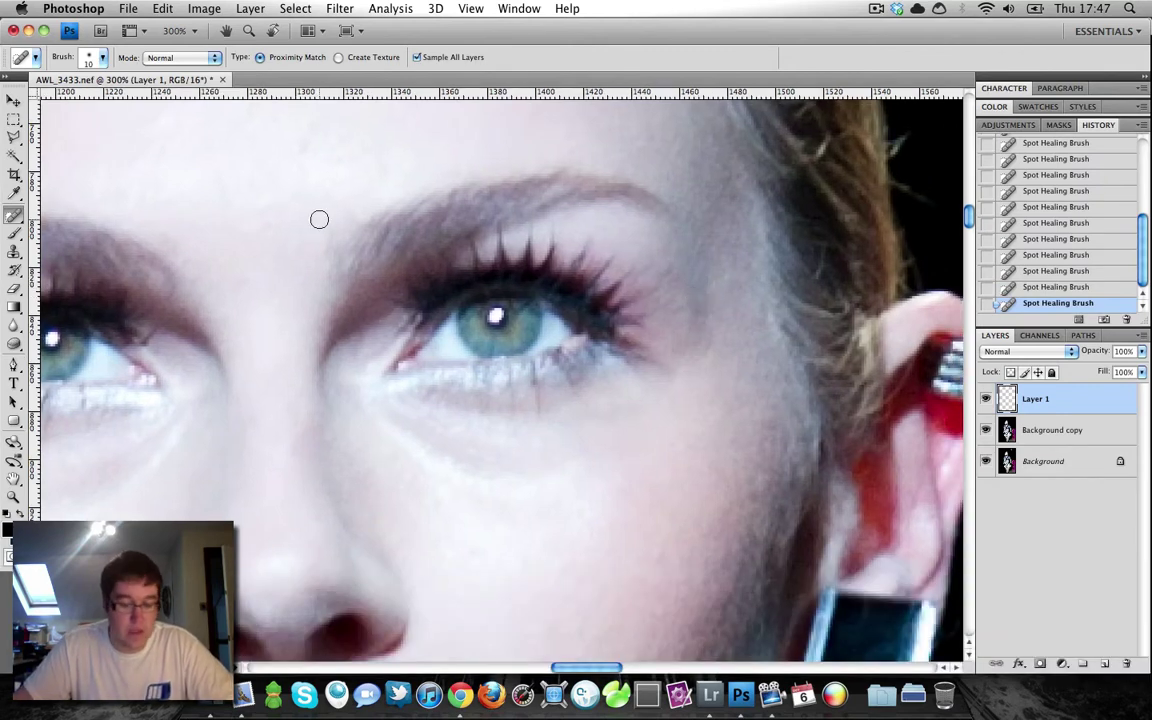
pyautogui.moveTo(288, 198); pyautogui.dragTo(550, 375)
pyautogui.moveTo(754, 131)
pyautogui.mouseDown()
pyautogui.moveTo(684, 301)
pyautogui.moveTo(663, 445)
pyautogui.moveTo(550, 555)
pyautogui.mouseUp()
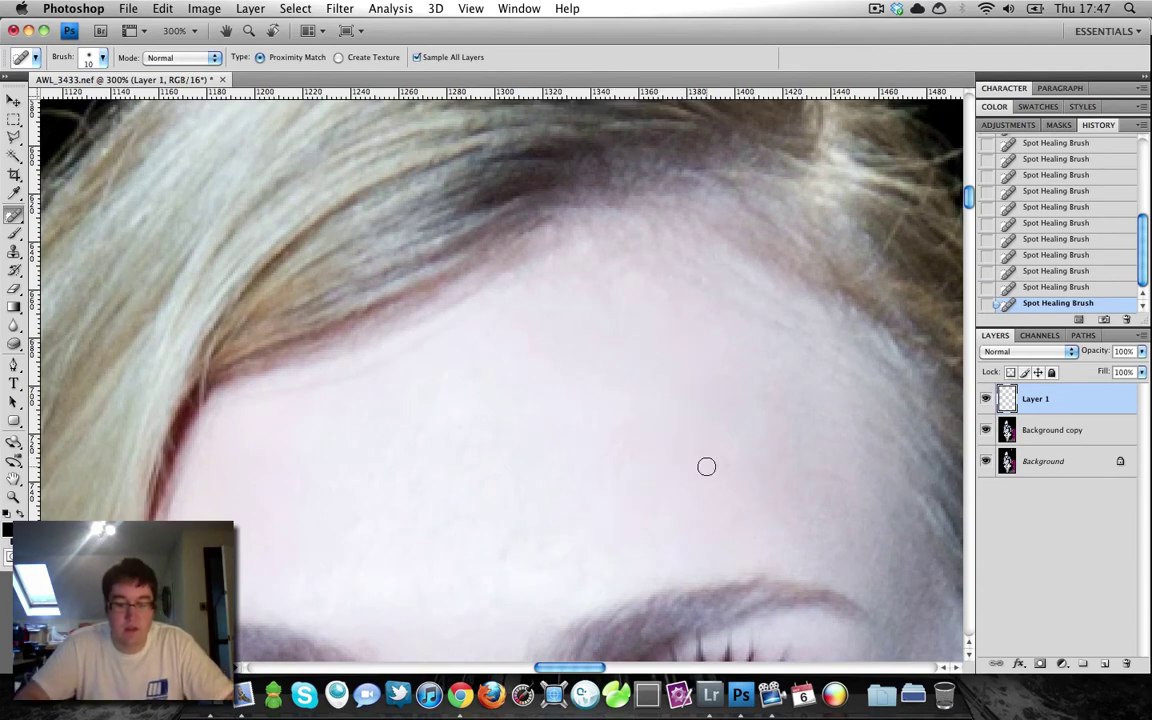
pyautogui.press('super+minus')
pyautogui.press('super+minus')
pyautogui.press('super+minus')
pyautogui.press('super+equal')
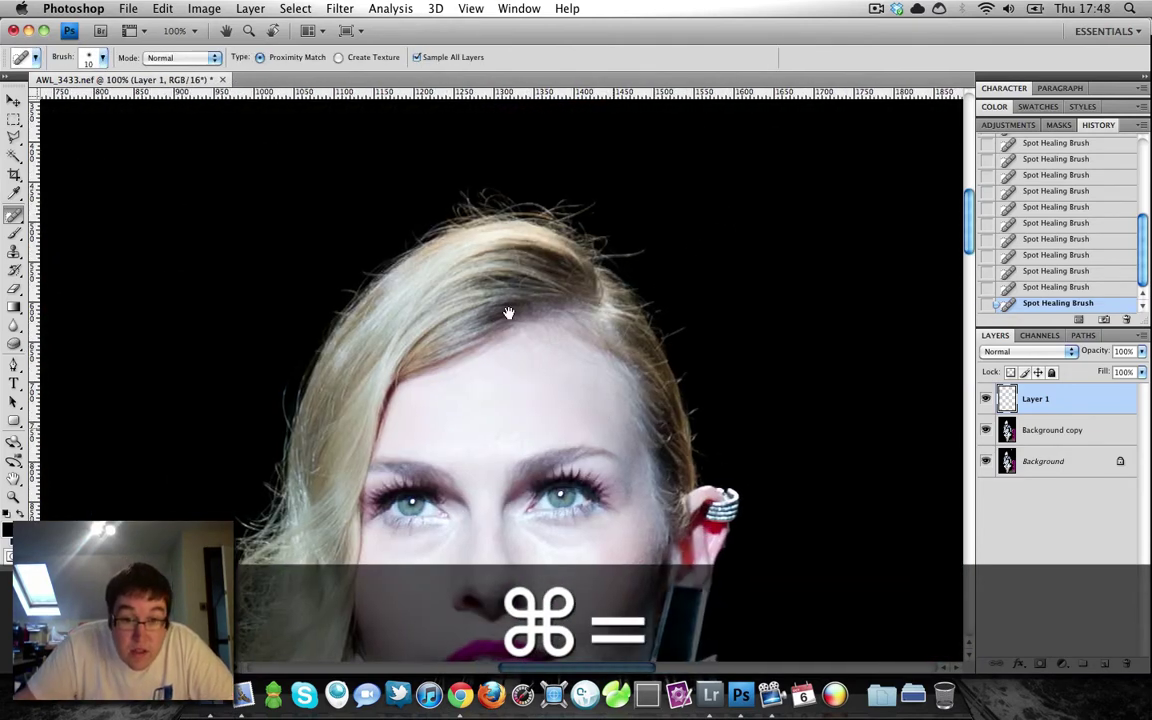
pyautogui.scroll(-5, 509, 314)
pyautogui.hscroll(4, 509, 314)
pyautogui.press('super+equal')
pyautogui.press('super+equal')
pyautogui.press('super+equal')
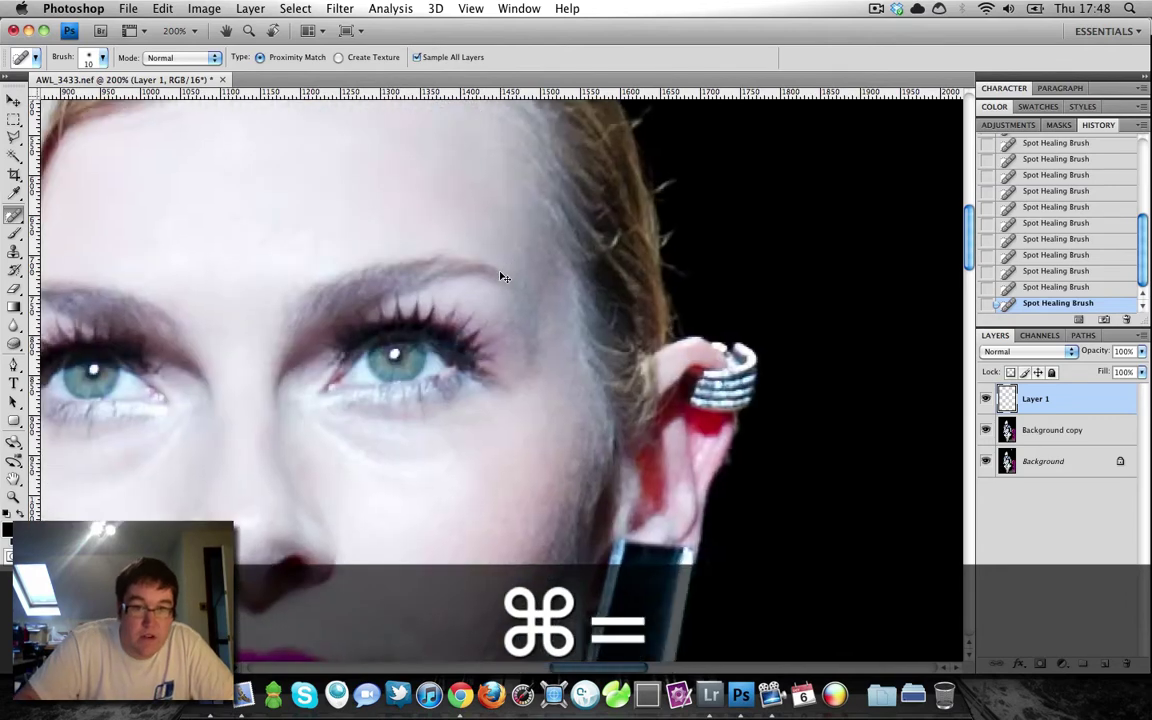
pyautogui.hscroll(-10, 574, 332)
pyautogui.scroll(3, 574, 332)
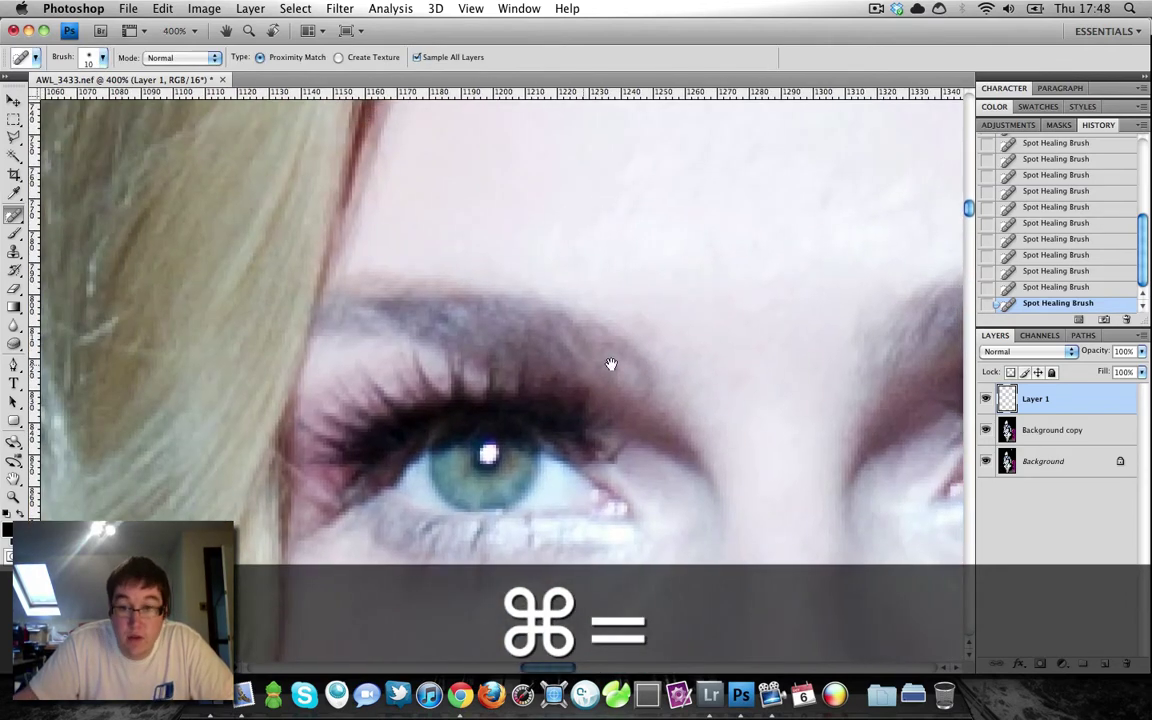
# Try healing the inner end of the eyebrow nearest the hair, and step back through the history to undo it
pyautogui.moveTo(640, 320)
pyautogui.mouseDown()
pyautogui.moveTo(656, 325)
pyautogui.moveTo(650, 340)
pyautogui.mouseUp()
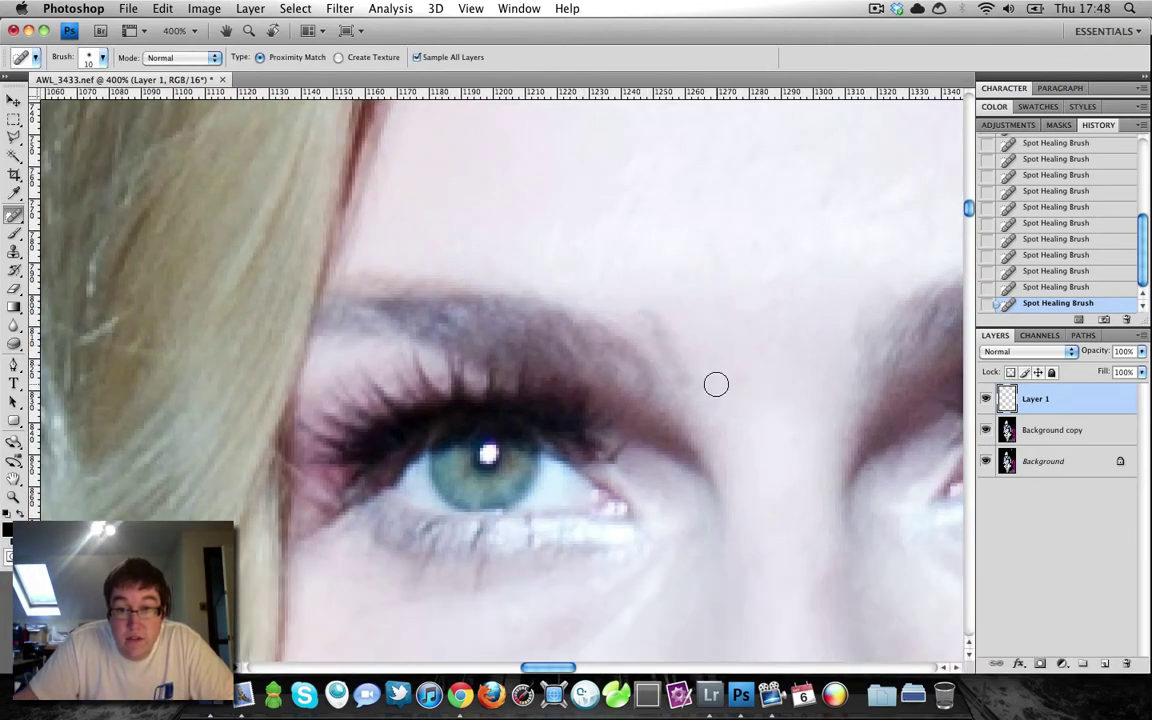
pyautogui.press('super+z')
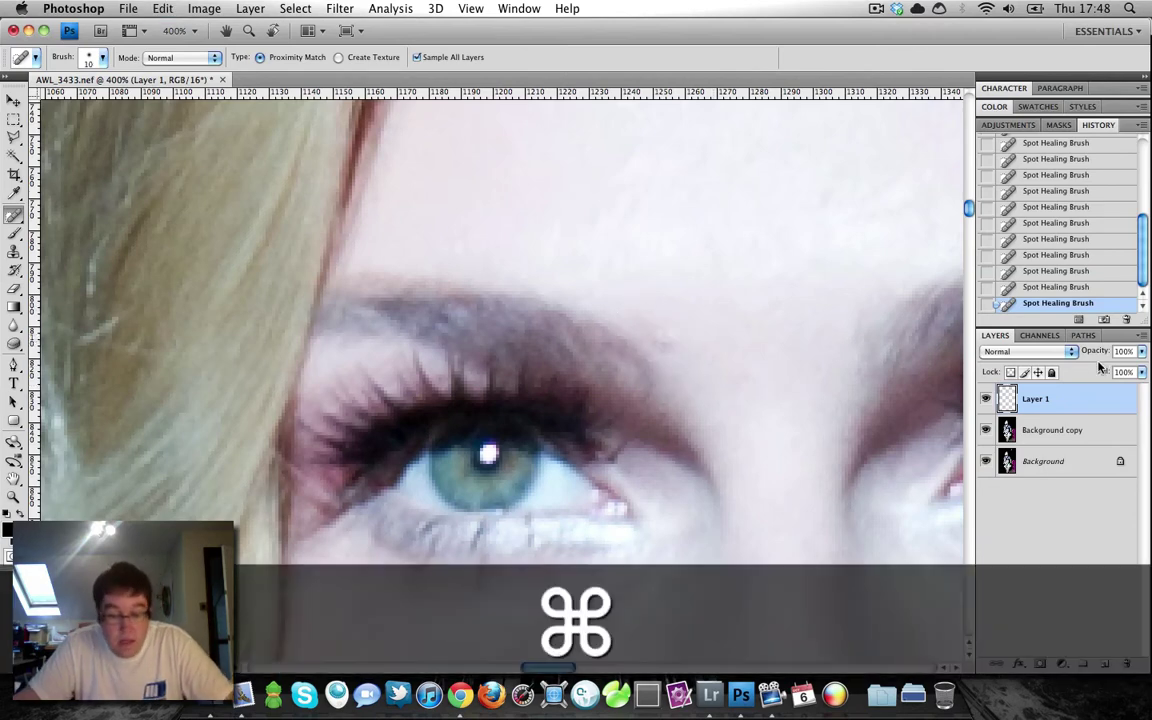
pyautogui.press('alt+super+z')
pyautogui.click(1070, 241)
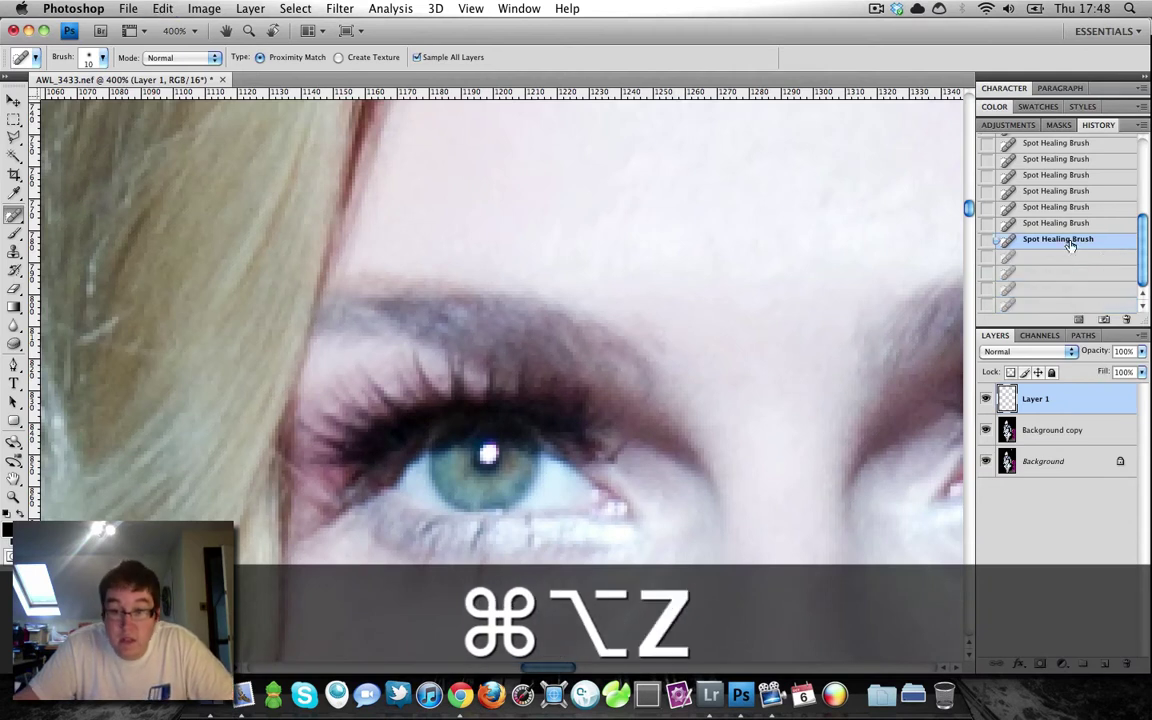
pyautogui.click(1062, 207)
pyautogui.click(1057, 189)
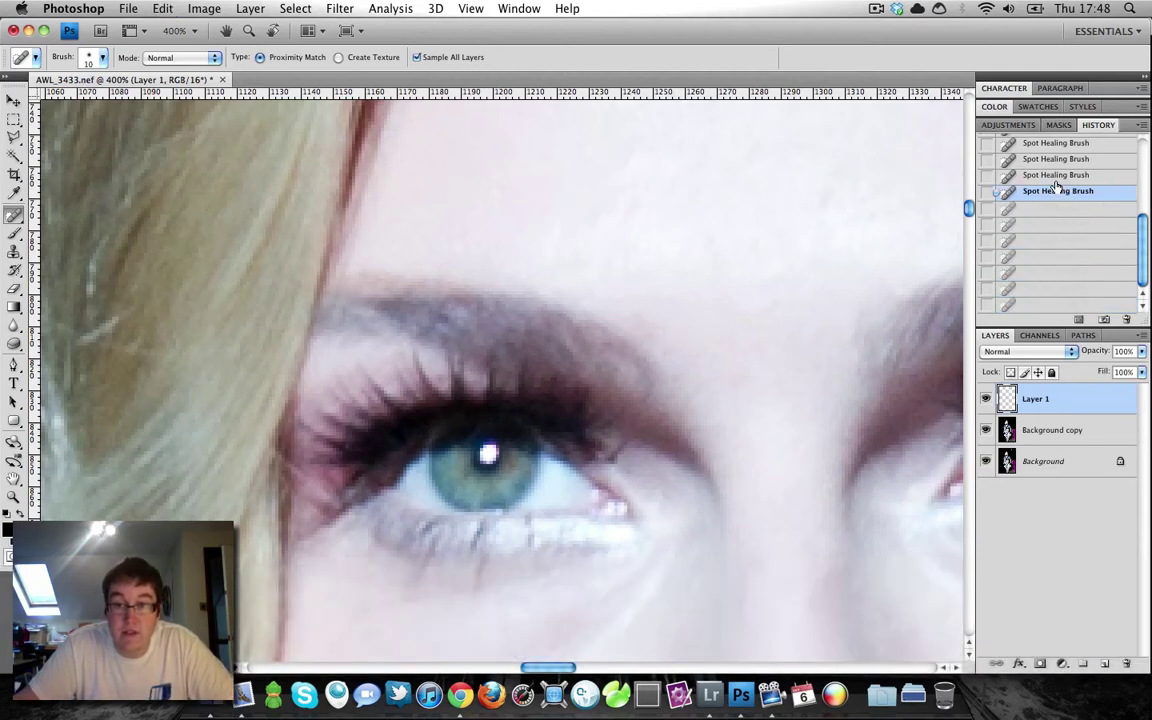
pyautogui.click(1051, 176)
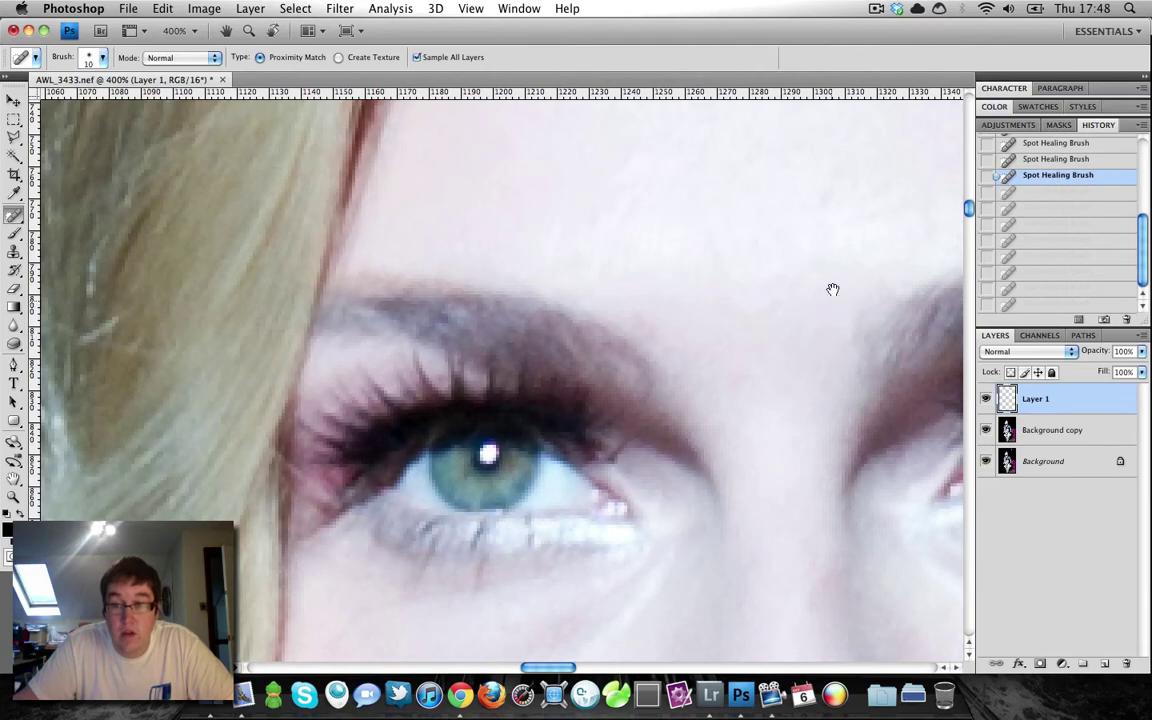
# Heal the faint marks and the fine line across the forehead with the Spot Healing Brush
pyautogui.moveTo(833, 289); pyautogui.dragTo(533, 542)
pyautogui.moveTo(530, 476)
pyautogui.mouseDown()
pyautogui.moveTo(626, 450)
pyautogui.moveTo(695, 383)
pyautogui.mouseUp()
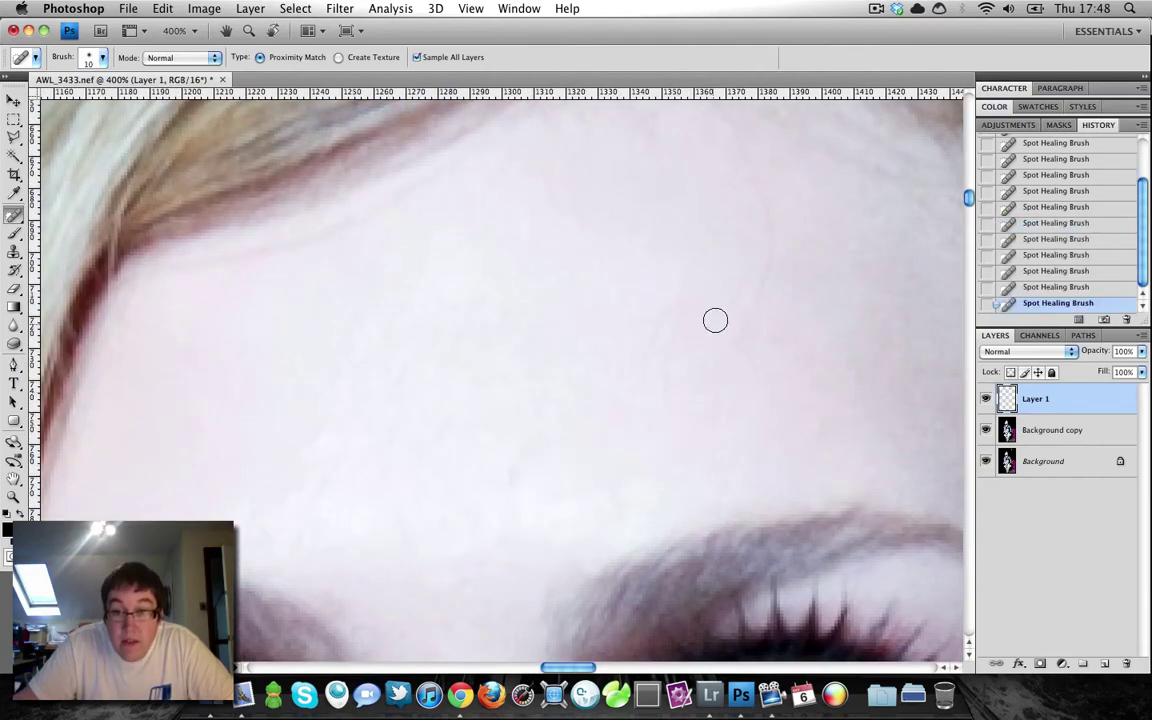
pyautogui.moveTo(730, 341)
pyautogui.mouseDown()
pyautogui.moveTo(761, 242)
pyautogui.moveTo(759, 183)
pyautogui.mouseUp()
pyautogui.moveTo(401, 501); pyautogui.dragTo(619, 323)
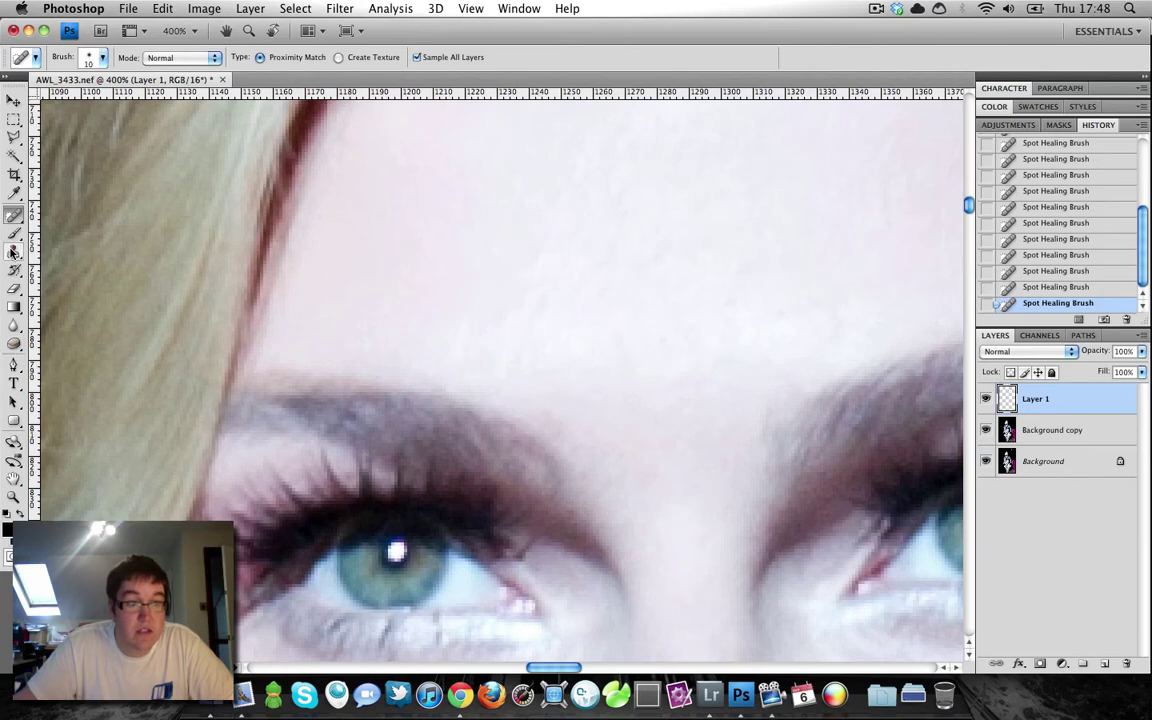
# Switch to the Clone Stamp tool for the area between the eyebrows and add a new empty layer above Layer 1
pyautogui.moveTo(14, 250); pyautogui.dragTo(75, 244)
pyautogui.press('shift')
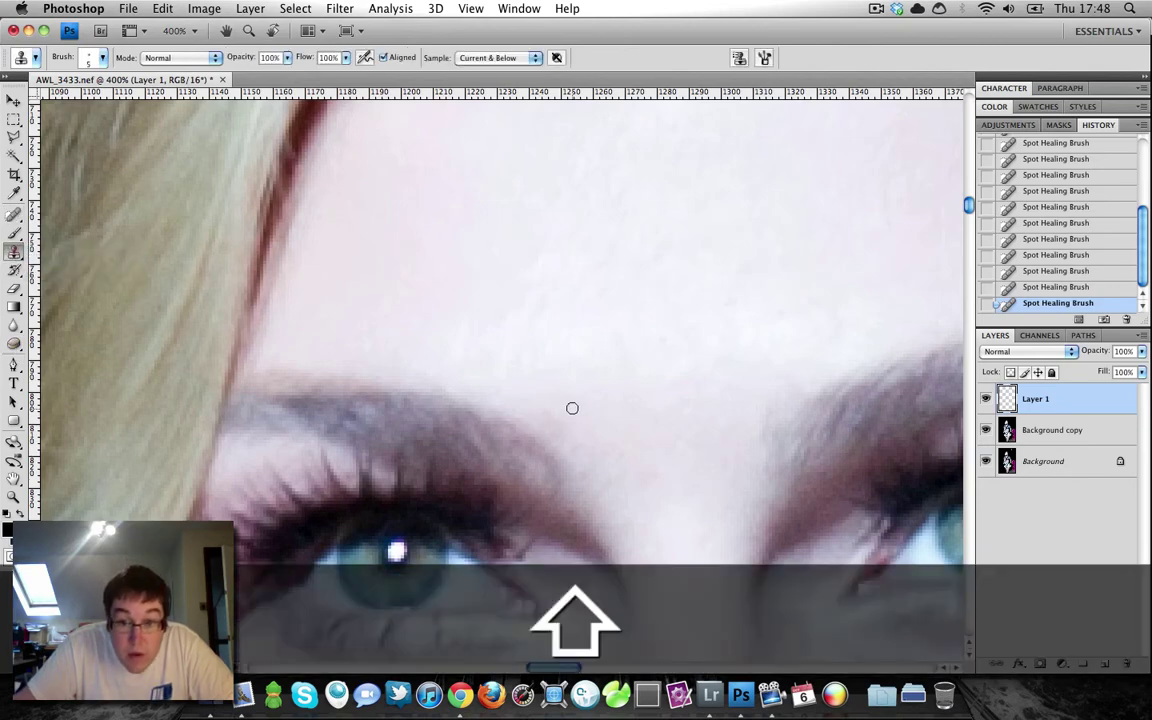
pyautogui.keyDown('shift'); pyautogui.click(572, 408); pyautogui.keyUp('shift')
pyautogui.click(727, 220)
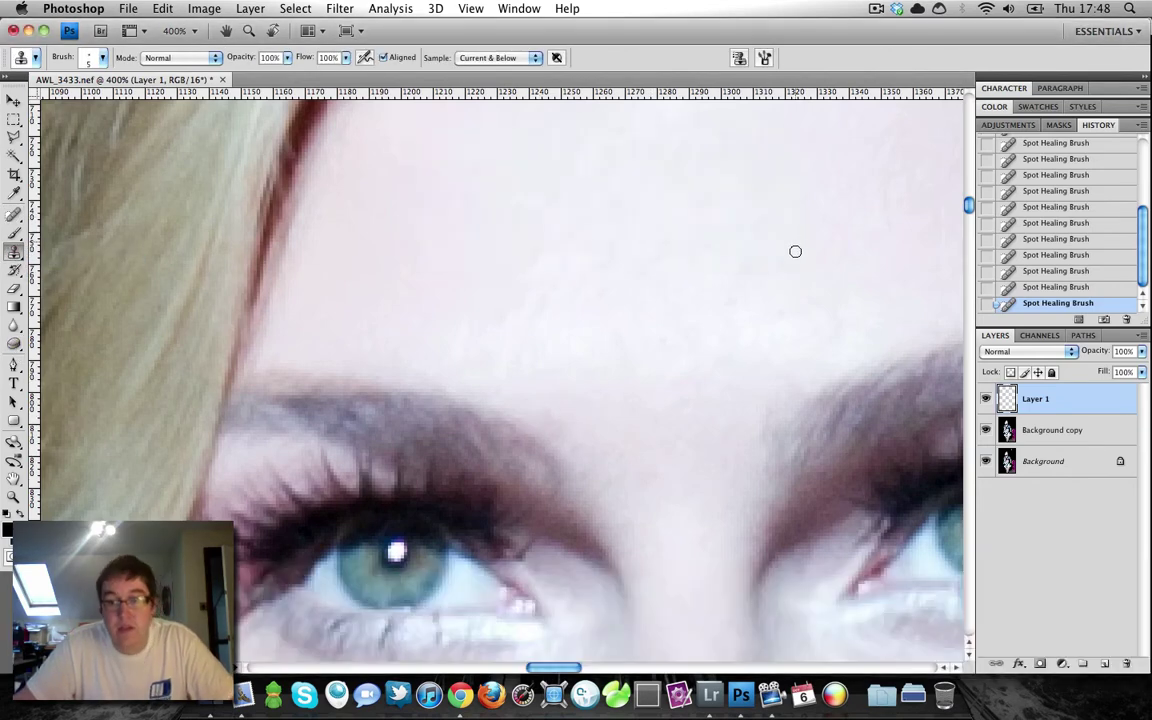
pyautogui.press('super+shift+n')
pyautogui.press('Return')
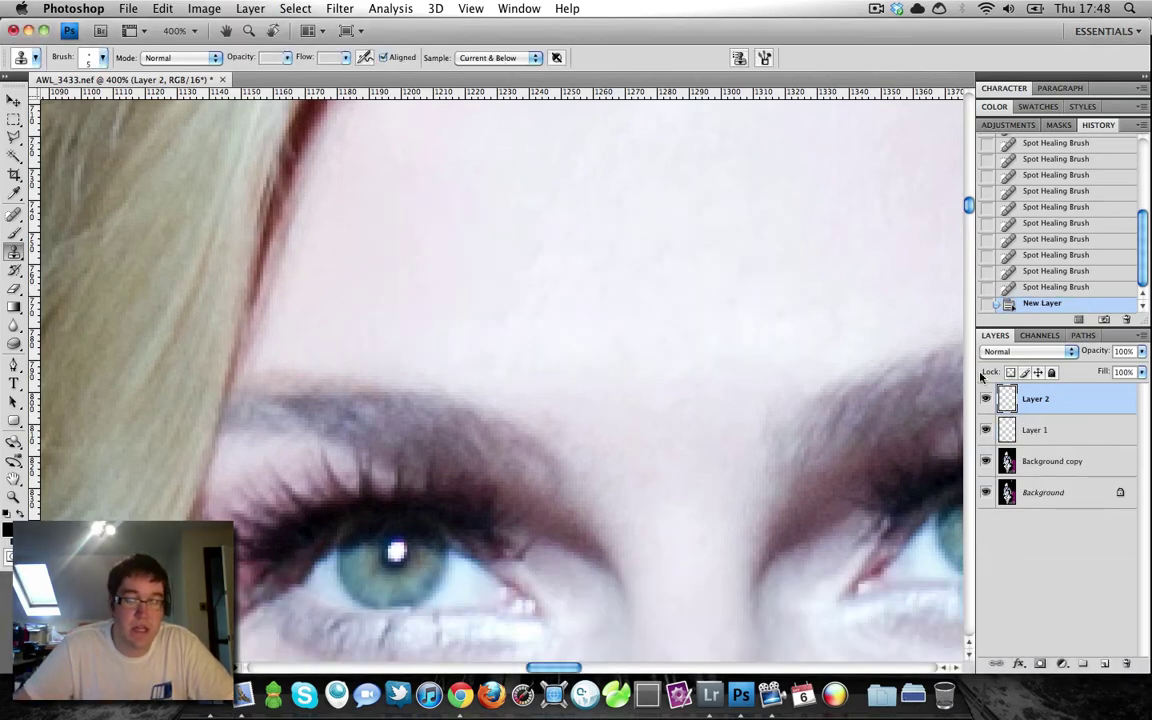
# Move the active layer down the stack through Layer 1 and Background copy to Background
pyautogui.click(1024, 437)
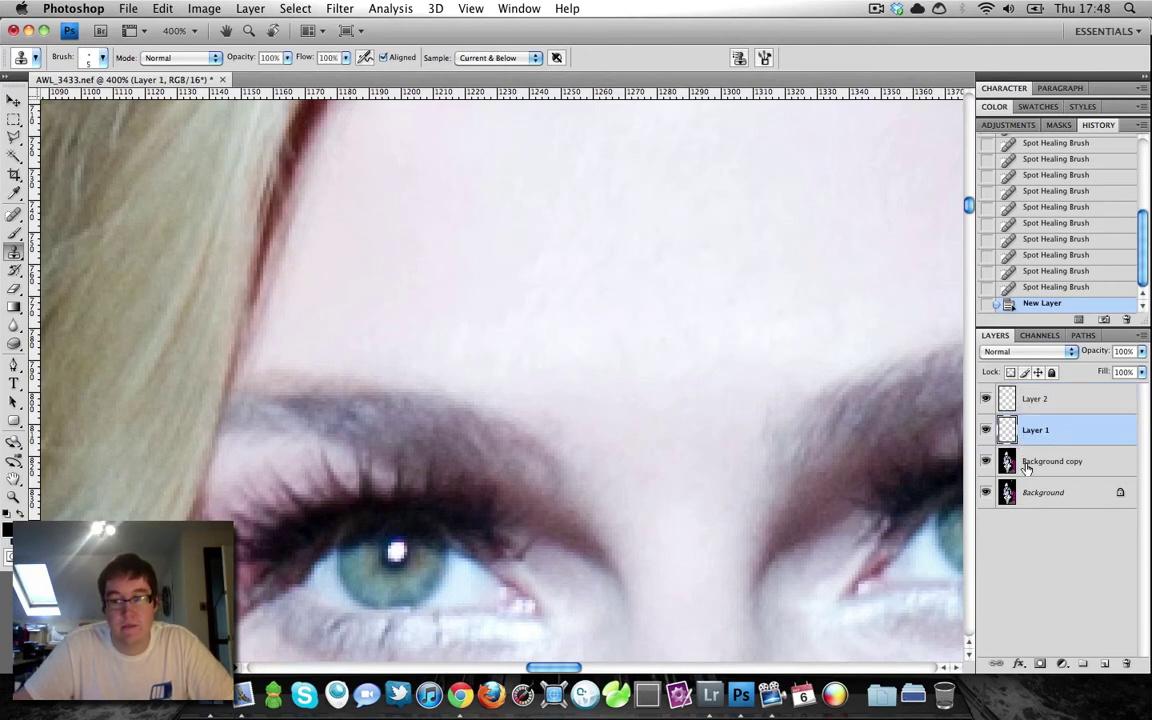
pyautogui.click(1026, 465)
pyautogui.click(1043, 487)
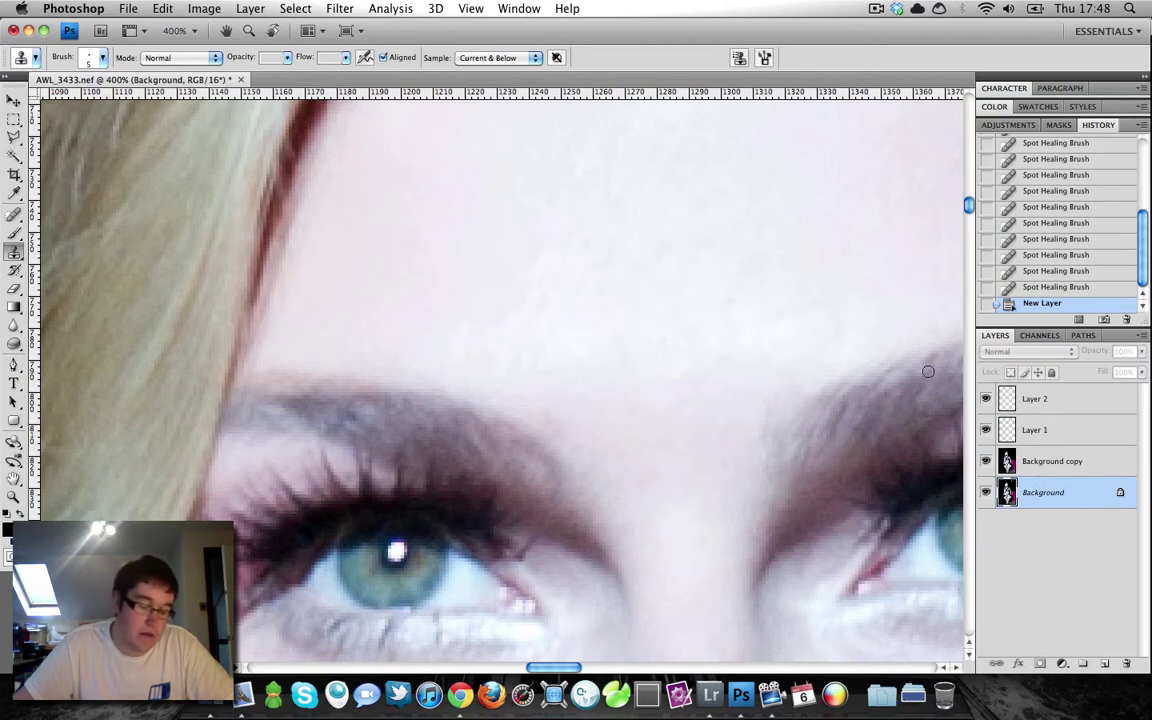
# Sample clean skin beside the eyebrow nearest the hair and clone over its inner end with a 7 px Clone Stamp brush
pyautogui.press('alt')
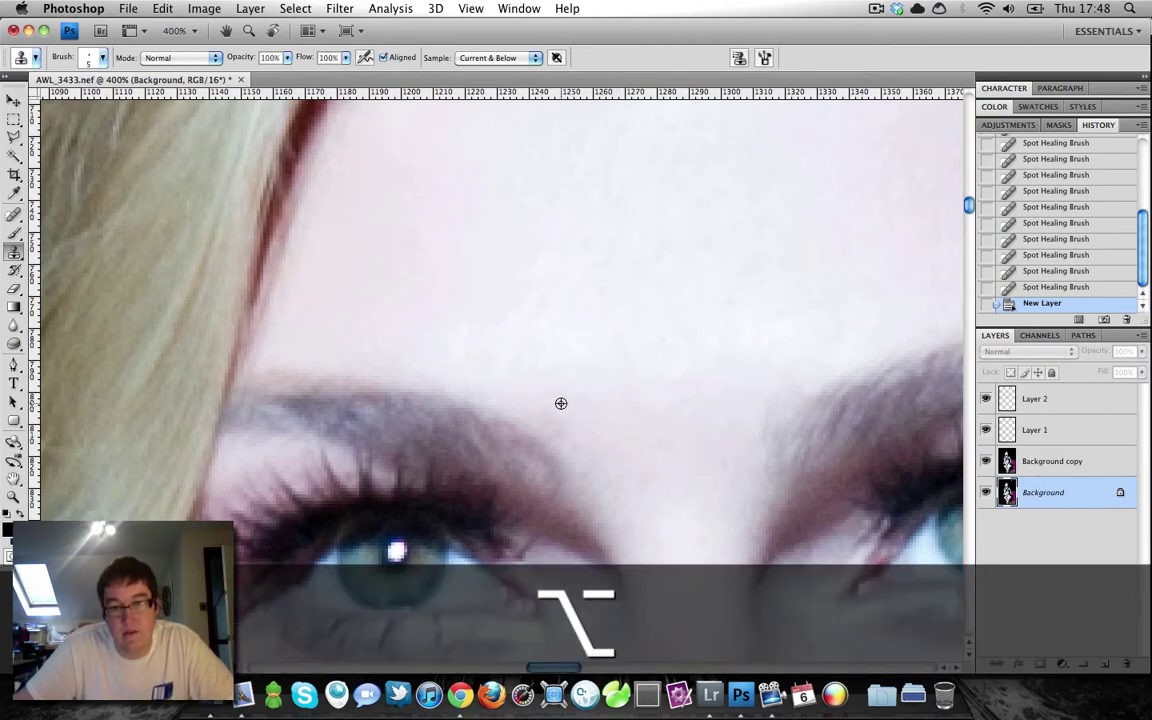
pyautogui.keyDown('alt'); pyautogui.click(561, 403); pyautogui.keyUp('alt')
pyautogui.press(']')
pyautogui.press(']')
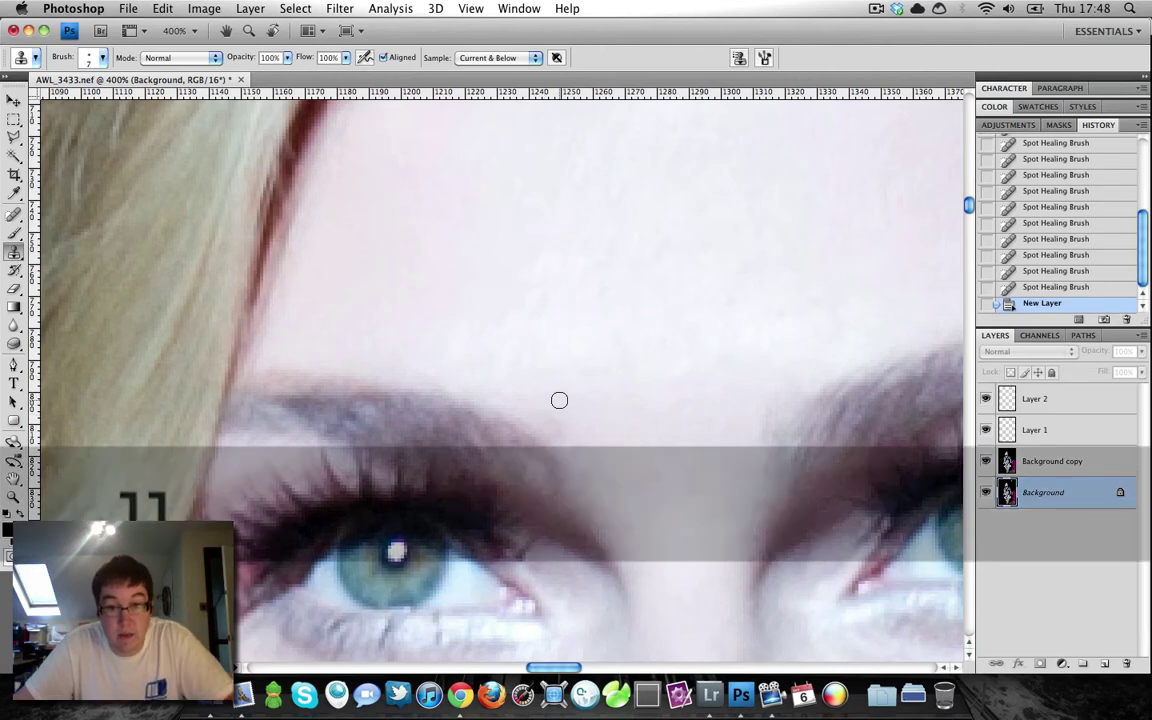
pyautogui.press('alt')
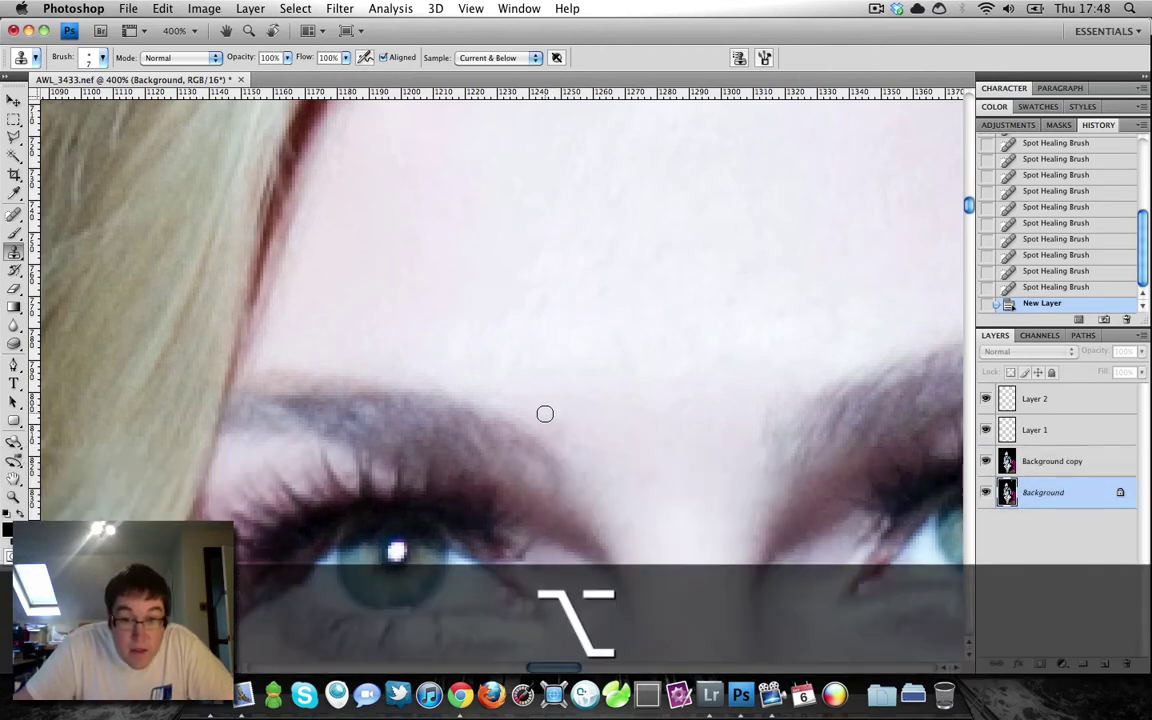
pyautogui.click(563, 435)
# Clone skin over the upper edge and inner end of the eyebrow nearest the hair
pyautogui.press('super+minus')
pyautogui.press('super+minus')
pyautogui.press('super+minus')
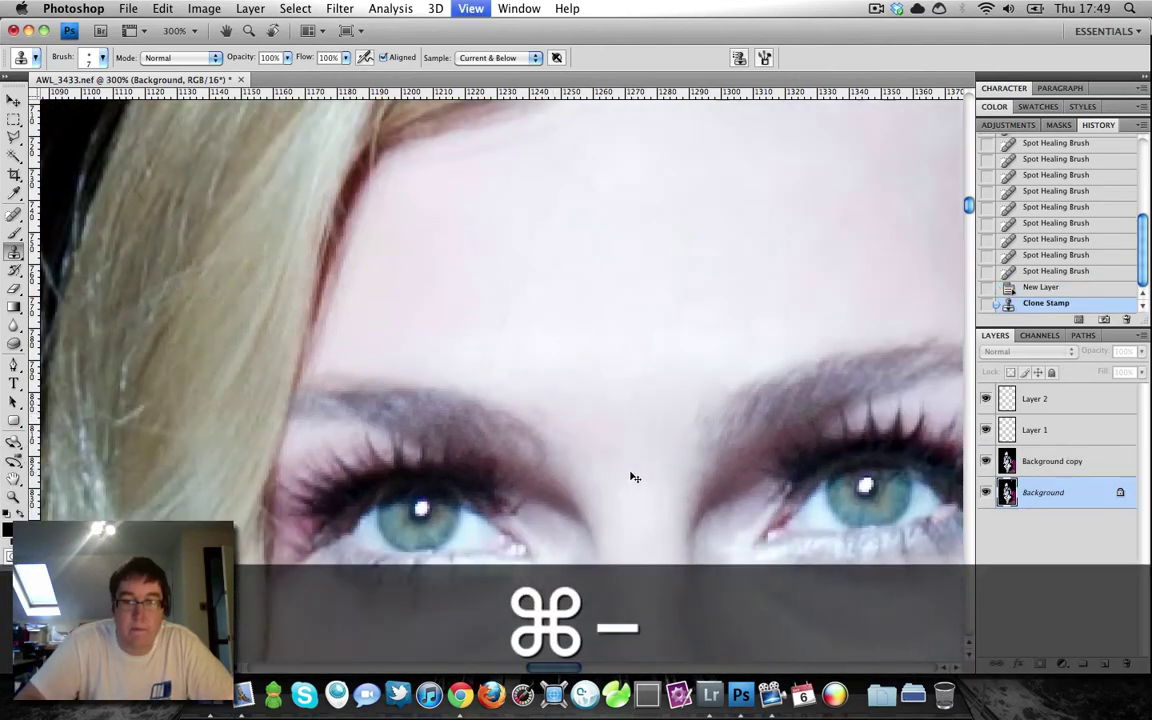
pyautogui.press('super+minus')
pyautogui.press('super+equal')
pyautogui.press('super+equal')
pyautogui.press('super+equal')
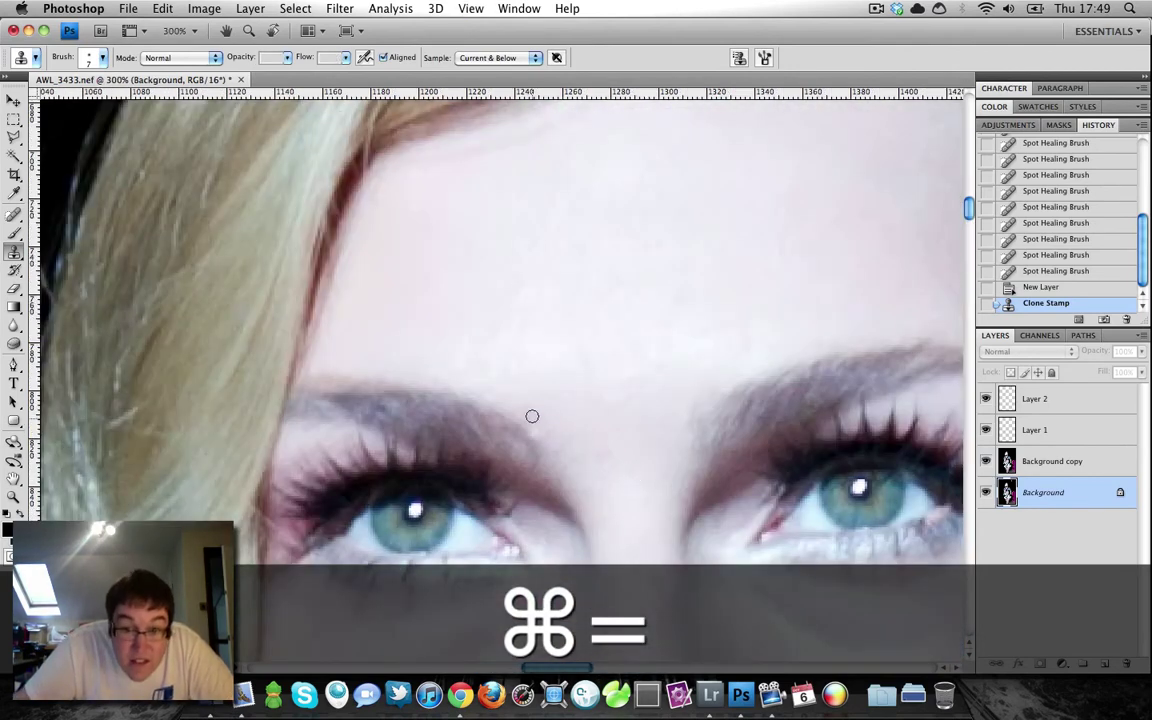
pyautogui.click(526, 407)
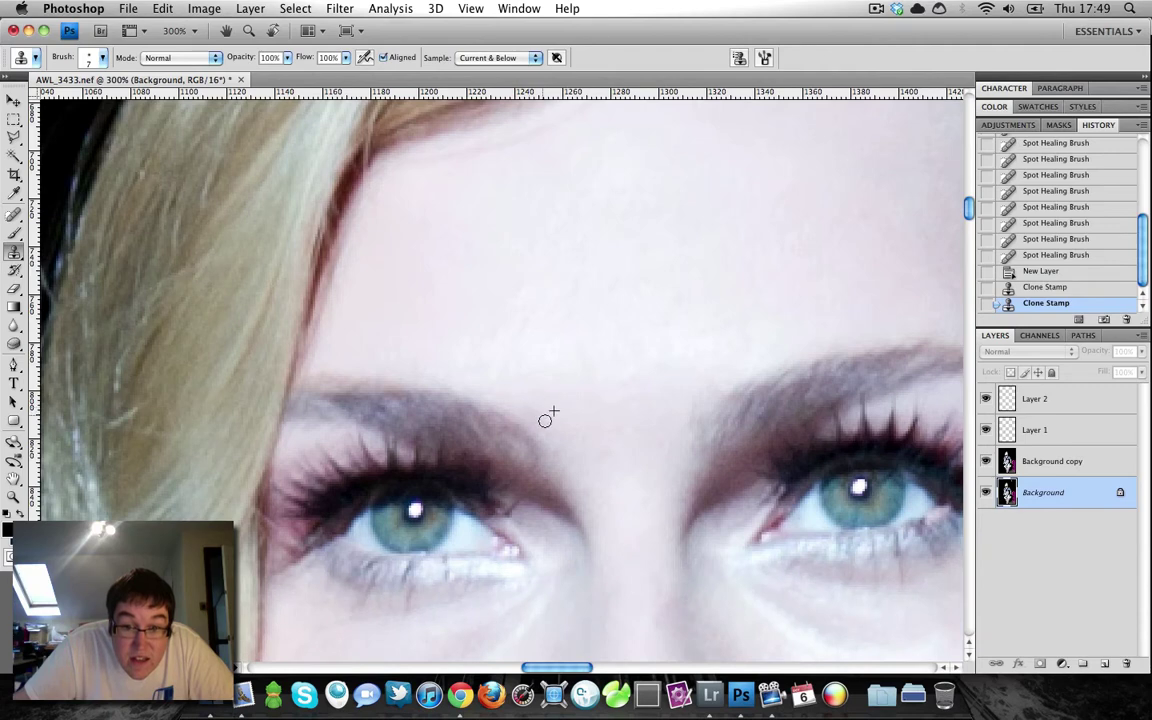
pyautogui.click(492, 378)
pyautogui.click(560, 420)
# Examine the whole face, neck and collar for remaining flaws at 50% and 100% magnification
pyautogui.press('super+minus')
pyautogui.press('super+minus')
pyautogui.press('super+minus')
pyautogui.press('super+minus')
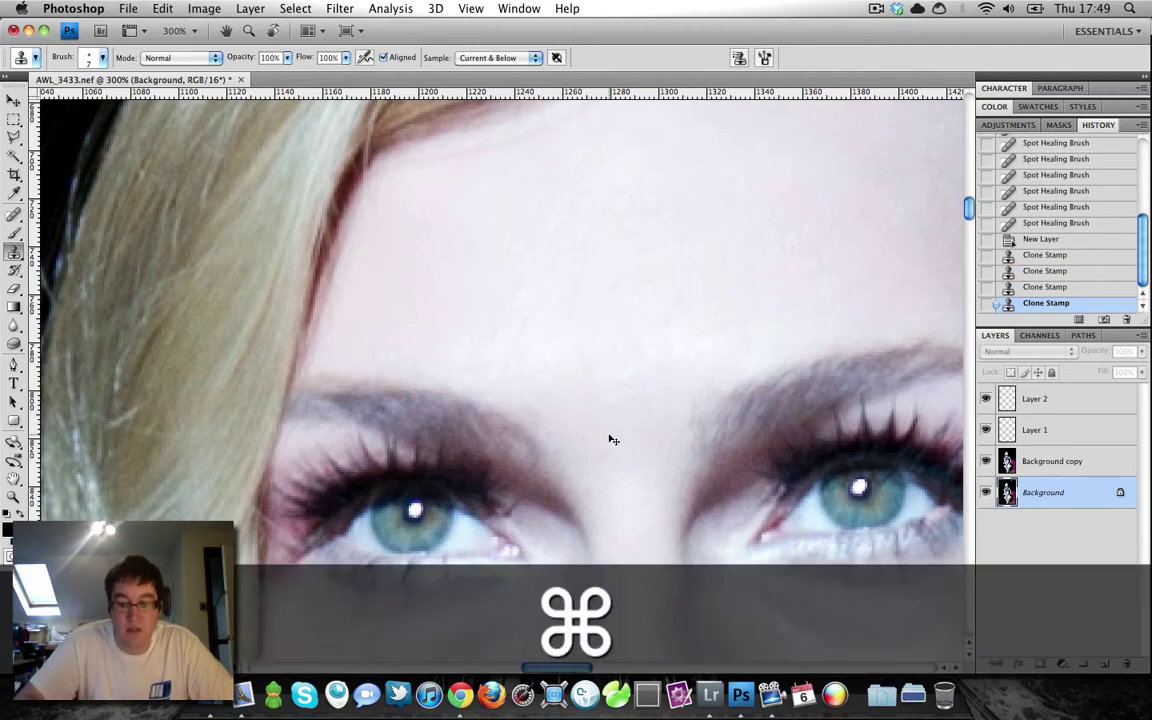
pyautogui.press('super+equal')
pyautogui.press('super+equal')
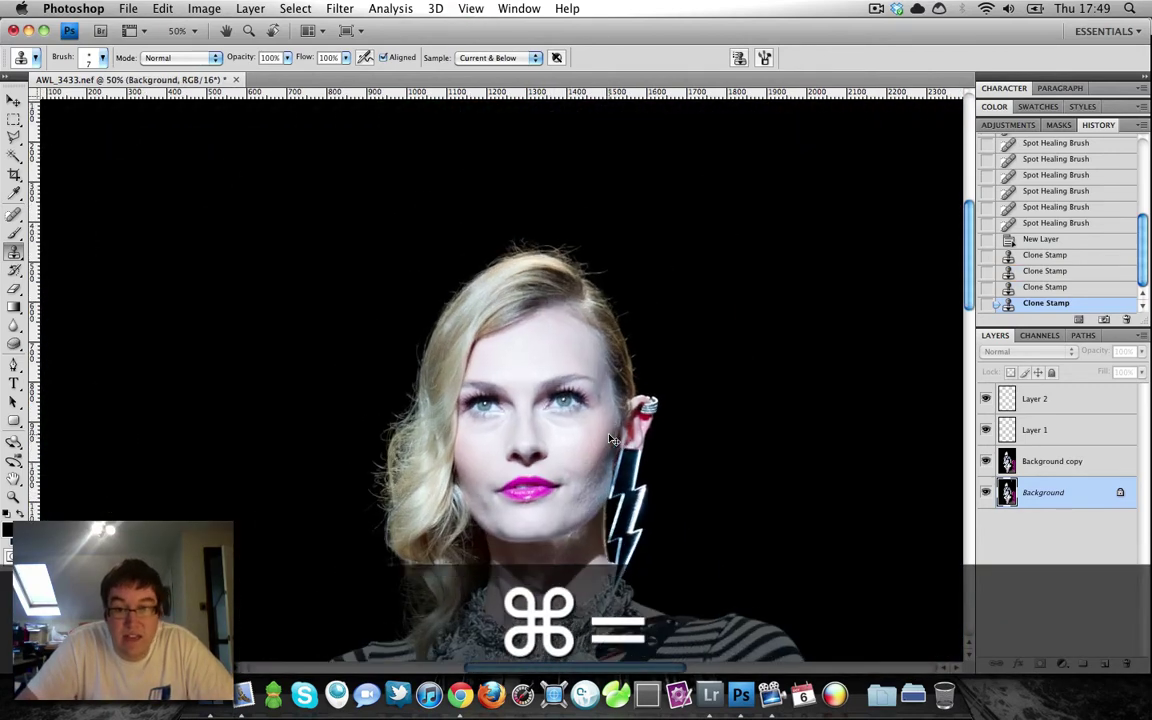
pyautogui.scroll(-6, 585, 427)
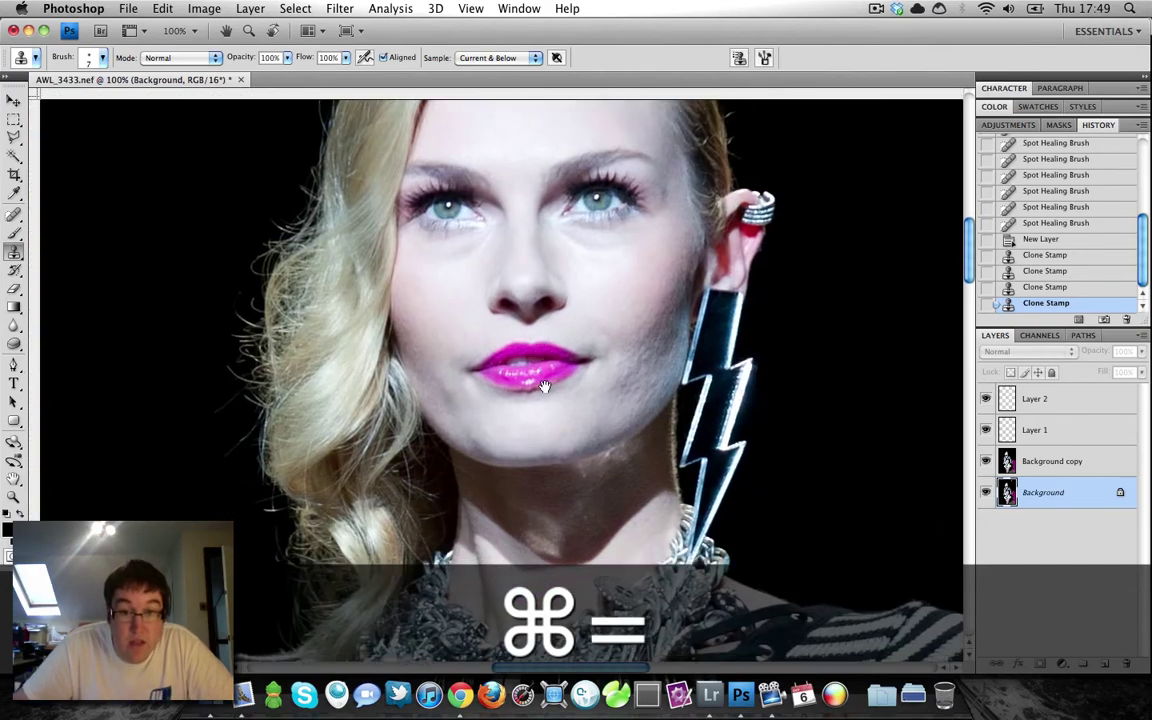
pyautogui.scroll(-3, 538, 494)
pyautogui.scroll(6, 538, 494)
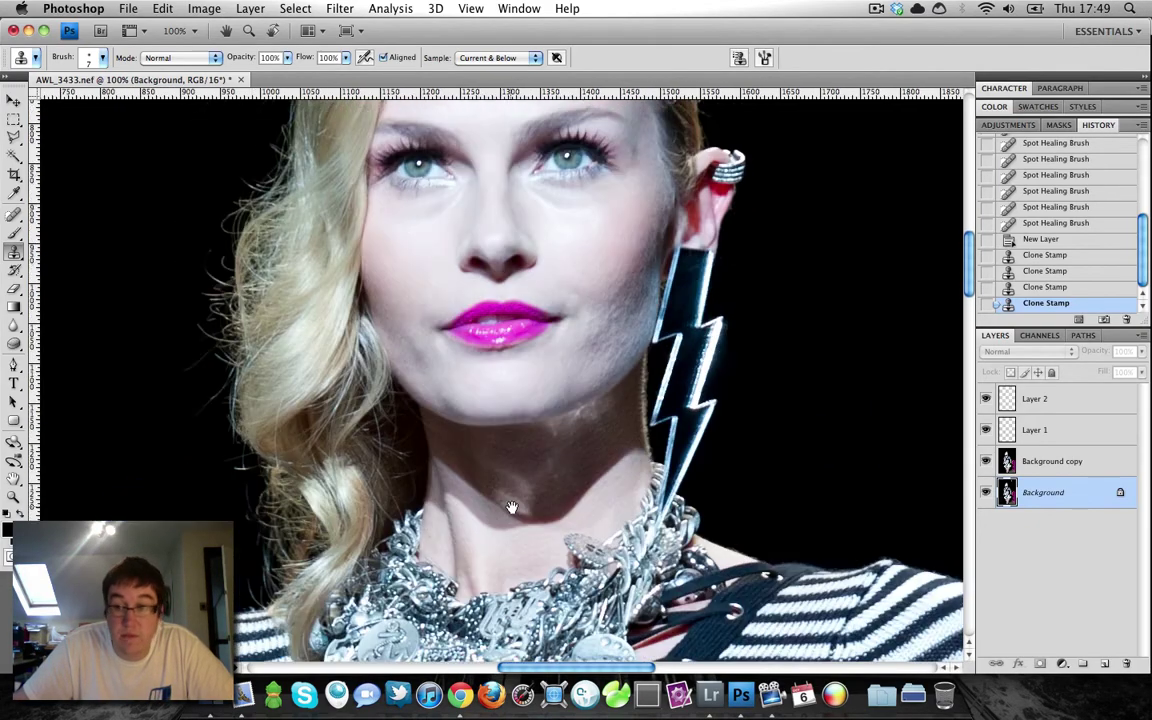
# Merge Layer 2 and Layer 1 down into Background copy
pyautogui.click(1092, 410)
pyautogui.press('super+e')
pyautogui.press('super+e')
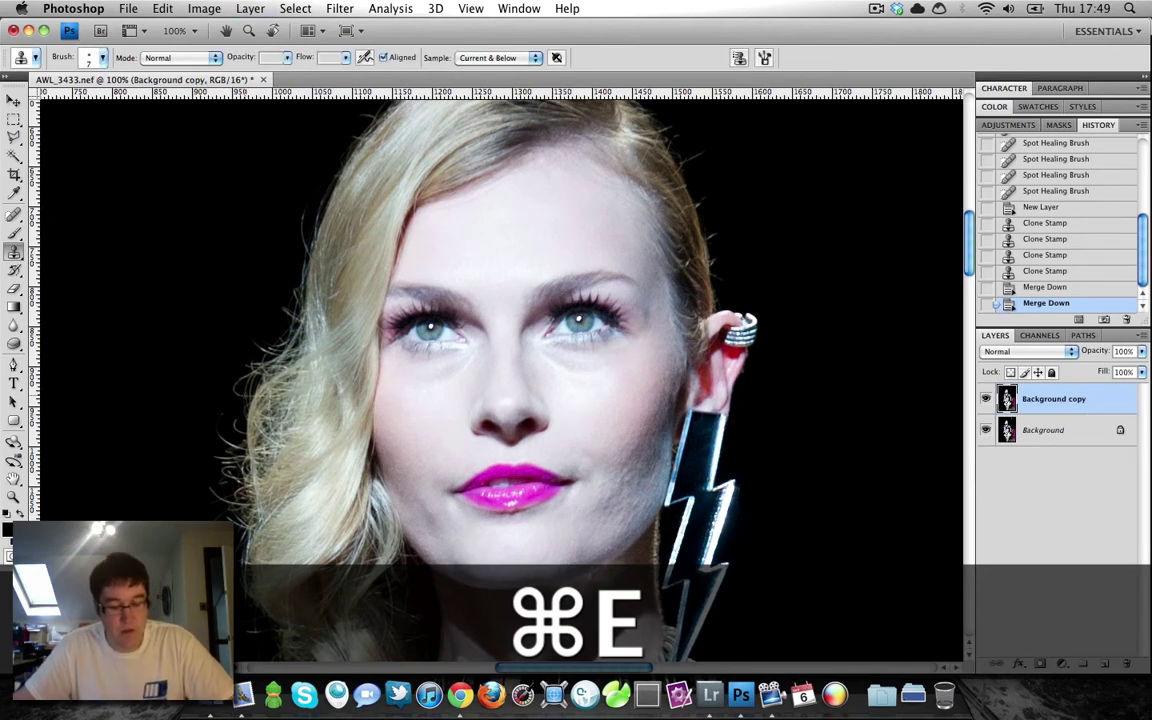
pyautogui.click(890, 9)
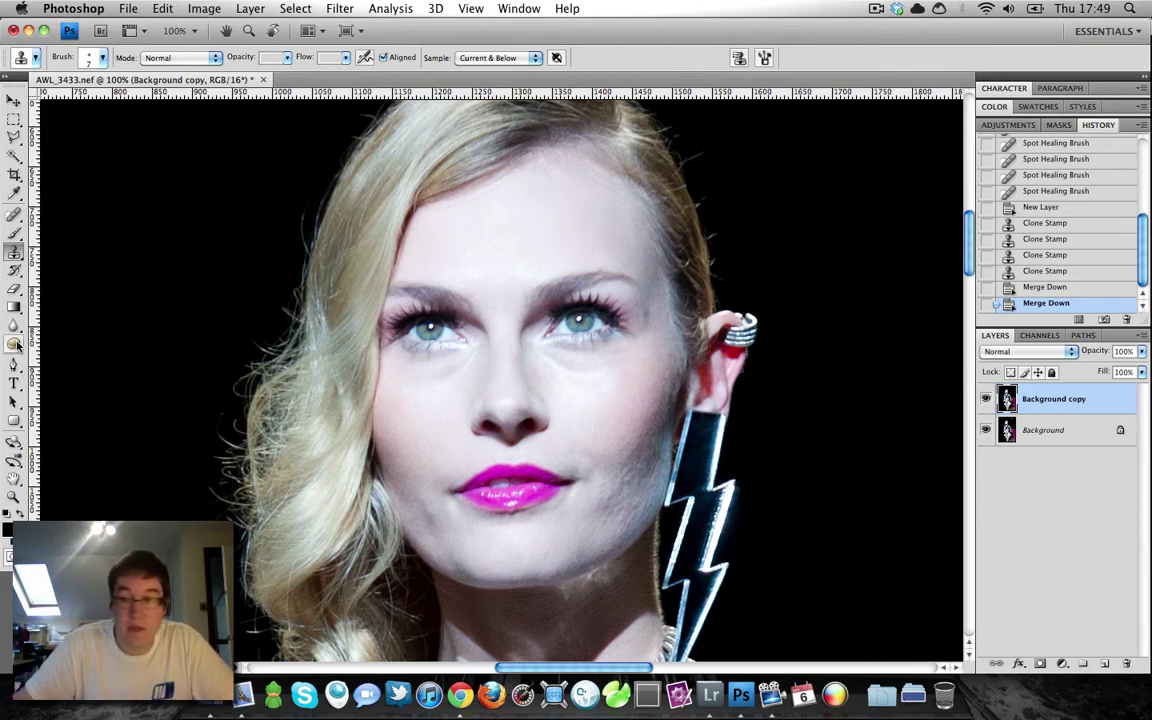
pyautogui.press('super+shift+n')
pyautogui.press('Return')
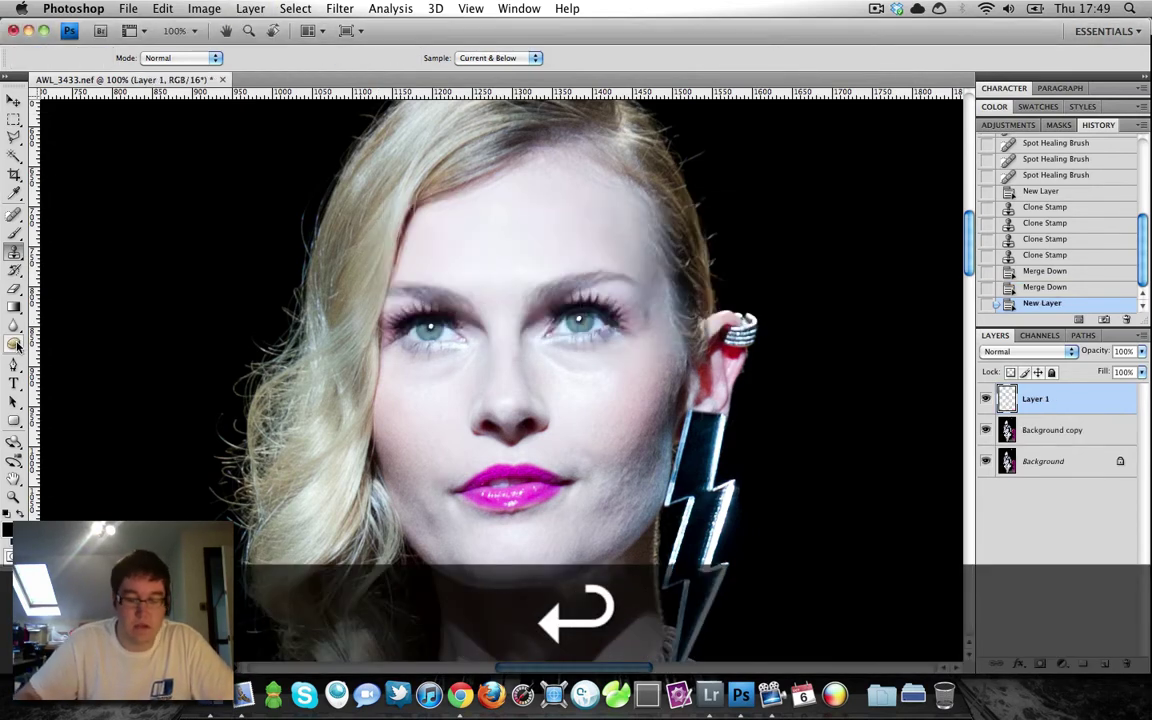
pyautogui.press('BackSpace')
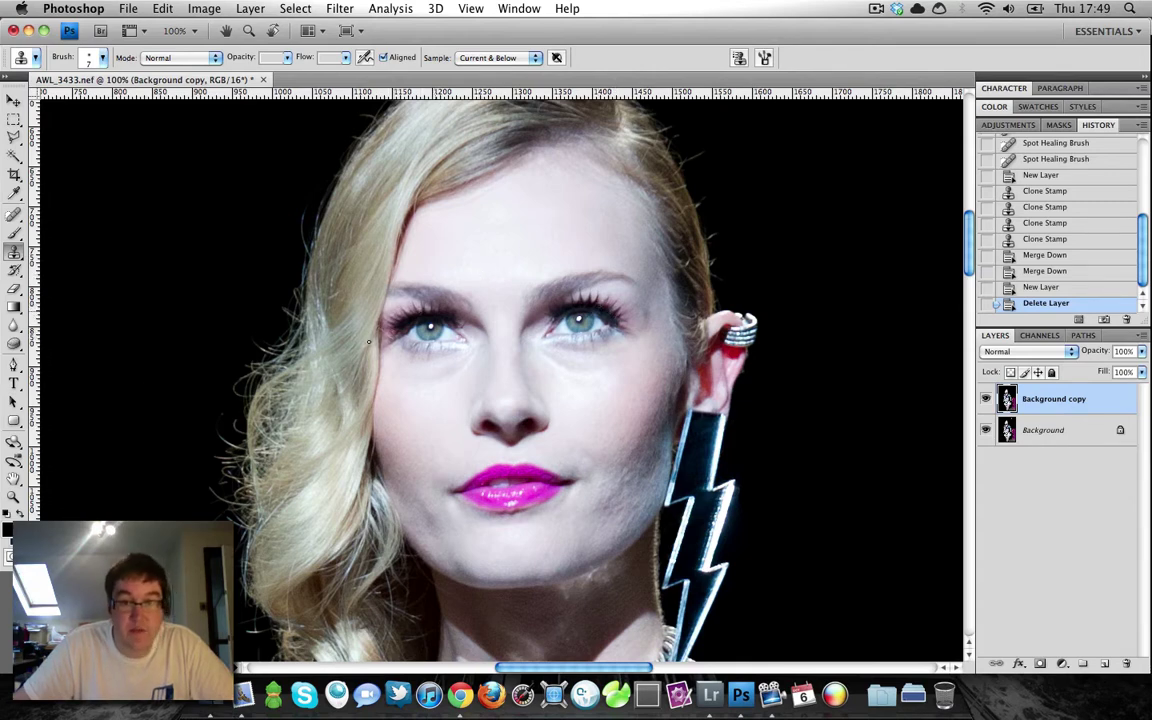
# Saturate the pink makeup around the lashes of both eyes with the Sponge tool at size 20, in Saturate mode at 50% flow
pyautogui.click(14, 343)
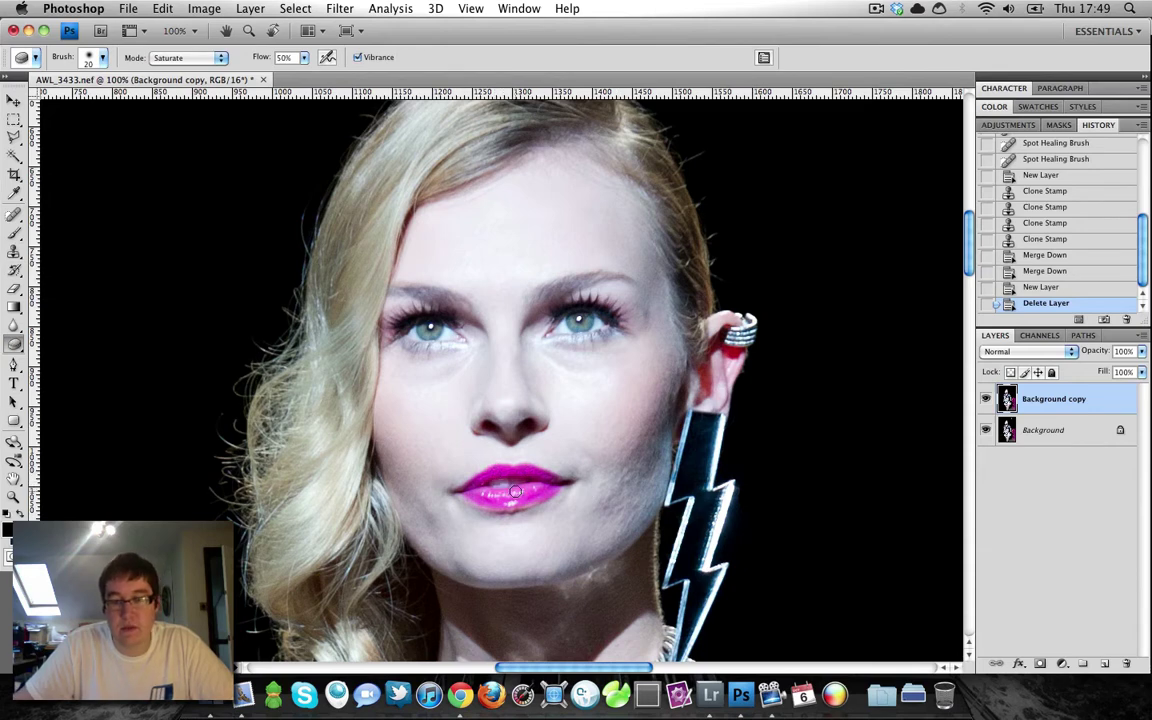
pyautogui.press('super+equal')
pyautogui.press('super+equal')
pyautogui.press('super+equal')
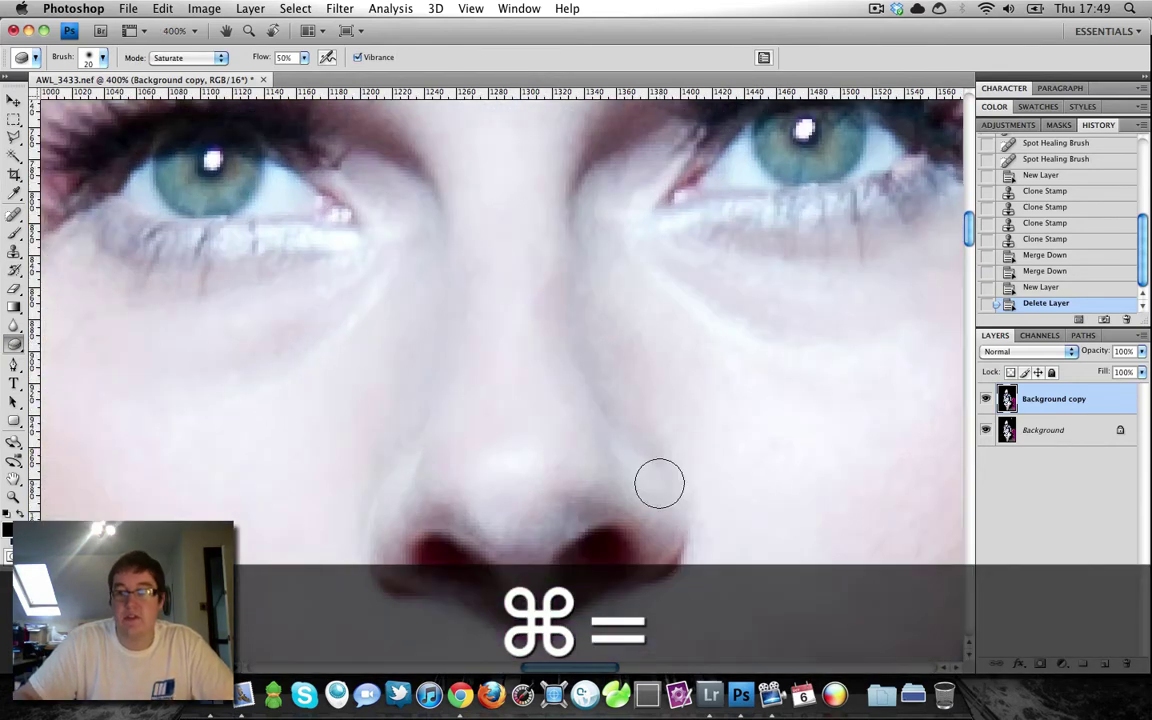
pyautogui.moveTo(639, 412)
pyautogui.mouseDown()
pyautogui.moveTo(512, 517)
pyautogui.moveTo(504, 499)
pyautogui.moveTo(446, 528)
pyautogui.mouseUp()
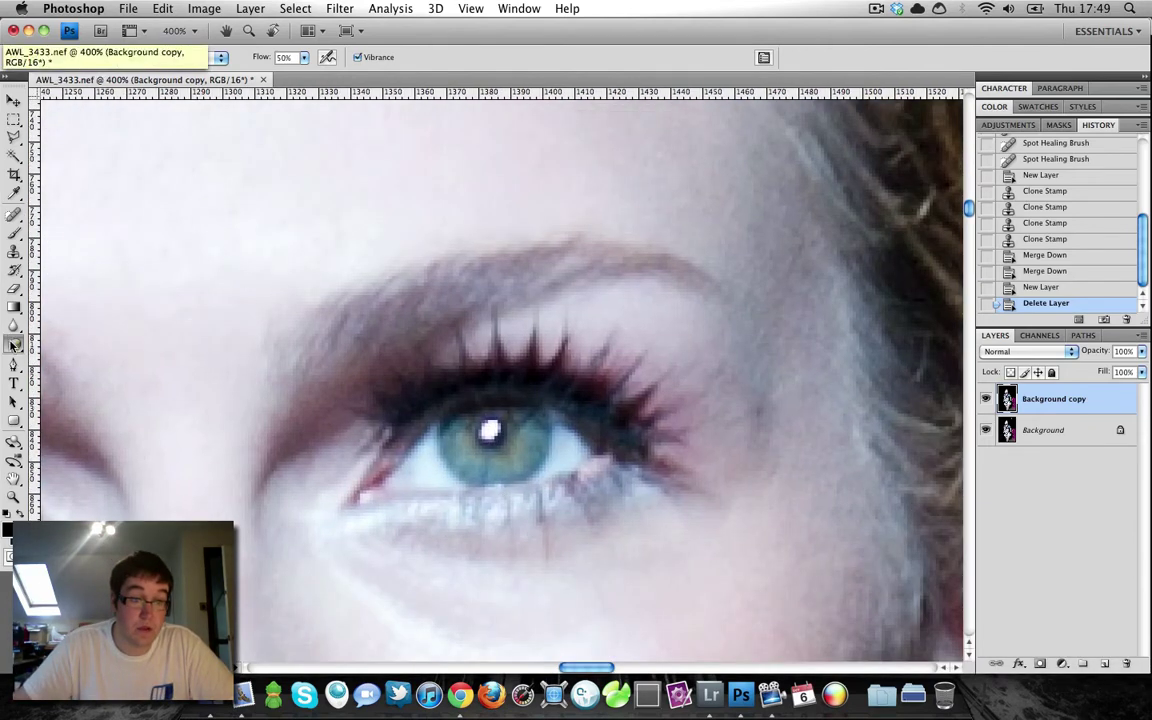
pyautogui.moveTo(14, 343); pyautogui.dragTo(60, 367)
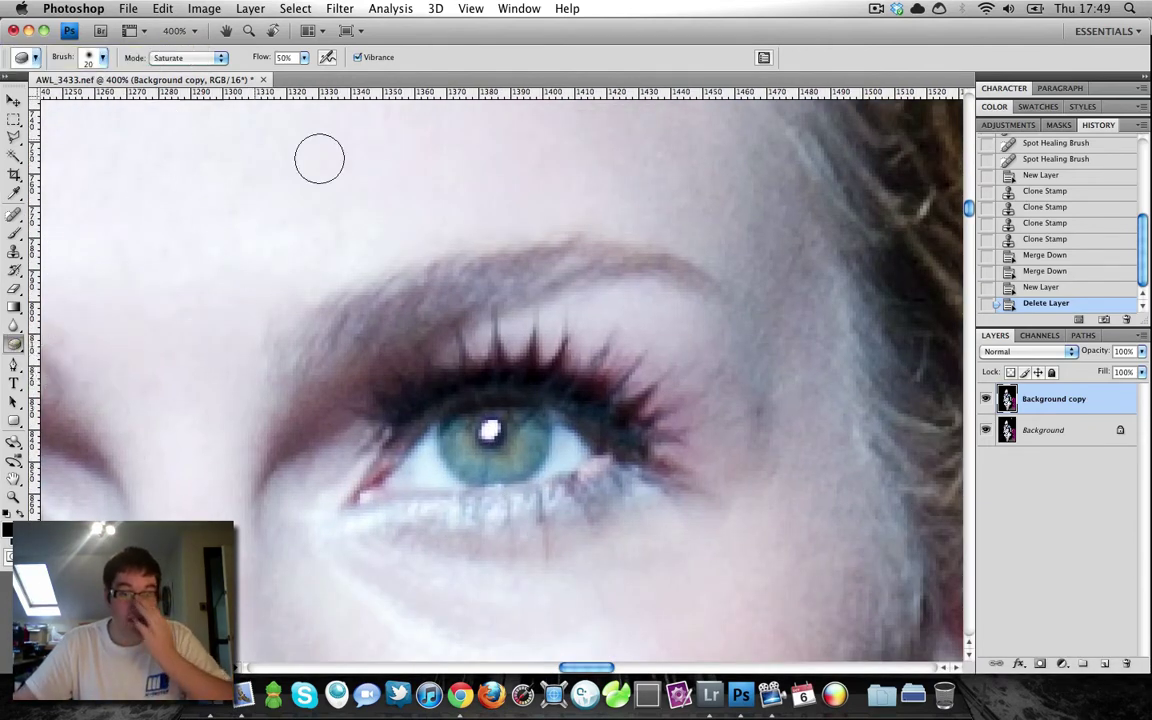
pyautogui.moveTo(671, 415)
pyautogui.mouseDown()
pyautogui.moveTo(655, 384)
pyautogui.moveTo(642, 400)
pyautogui.moveTo(637, 384)
pyautogui.moveTo(575, 376)
pyautogui.moveTo(585, 357)
pyautogui.moveTo(664, 386)
pyautogui.moveTo(594, 392)
pyautogui.moveTo(516, 350)
pyautogui.mouseUp()
pyautogui.moveTo(413, 365)
pyautogui.mouseDown()
pyautogui.moveTo(380, 335)
pyautogui.moveTo(366, 352)
pyautogui.moveTo(405, 336)
pyautogui.moveTo(492, 349)
pyautogui.moveTo(510, 320)
pyautogui.moveTo(555, 350)
pyautogui.mouseUp()
pyautogui.moveTo(272, 421); pyautogui.dragTo(729, 391)
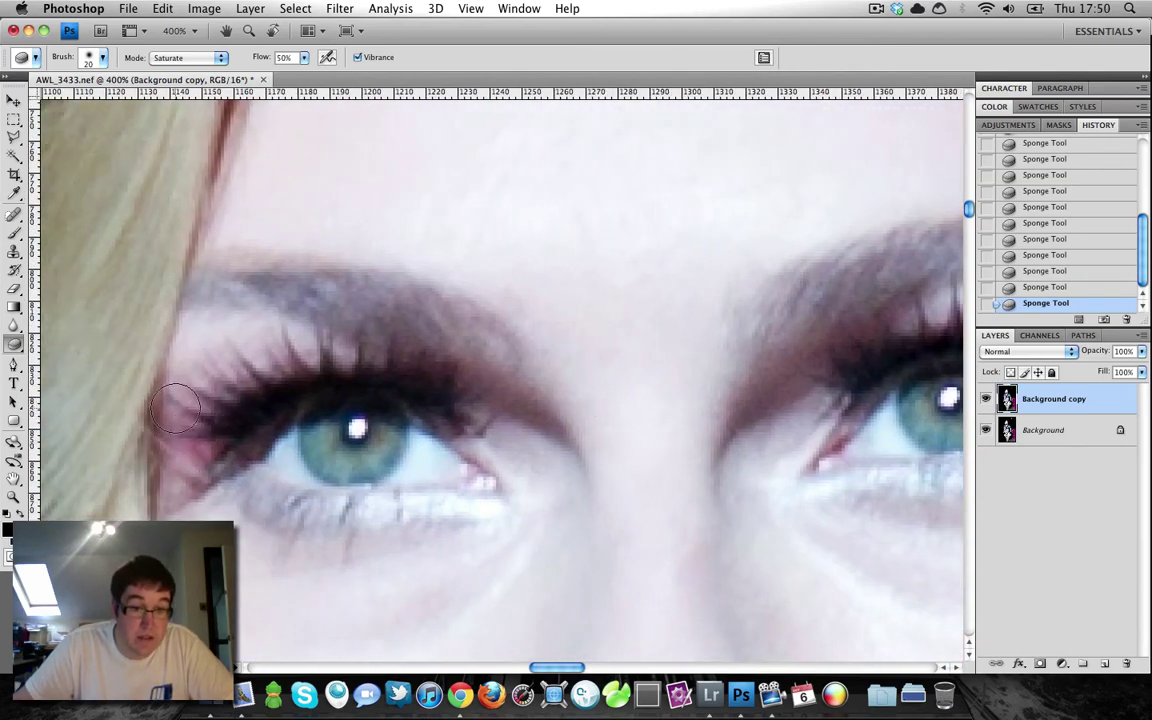
pyautogui.moveTo(175, 408)
pyautogui.mouseDown()
pyautogui.moveTo(232, 374)
pyautogui.moveTo(339, 352)
pyautogui.moveTo(318, 359)
pyautogui.moveTo(393, 370)
pyautogui.mouseUp()
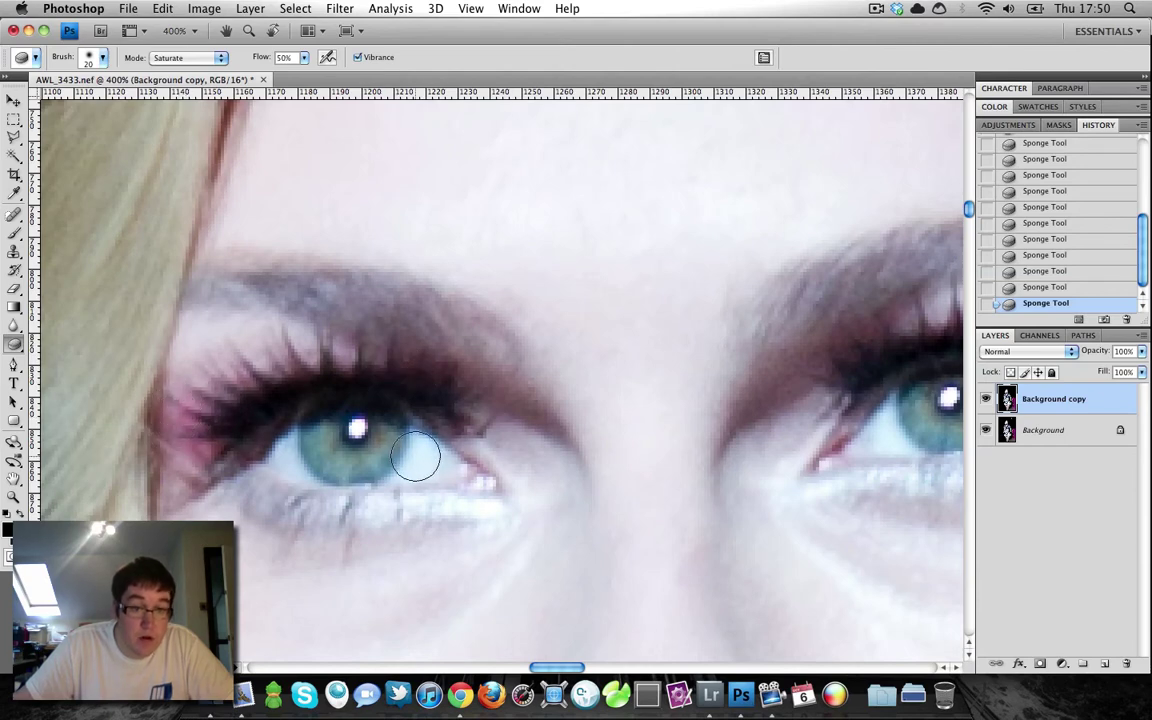
# Hide and show the Background copy layer to compare the retouched face with the Background layer
pyautogui.press('super+minus')
pyautogui.press('super+minus')
pyautogui.press('super+minus')
pyautogui.press('super+minus')
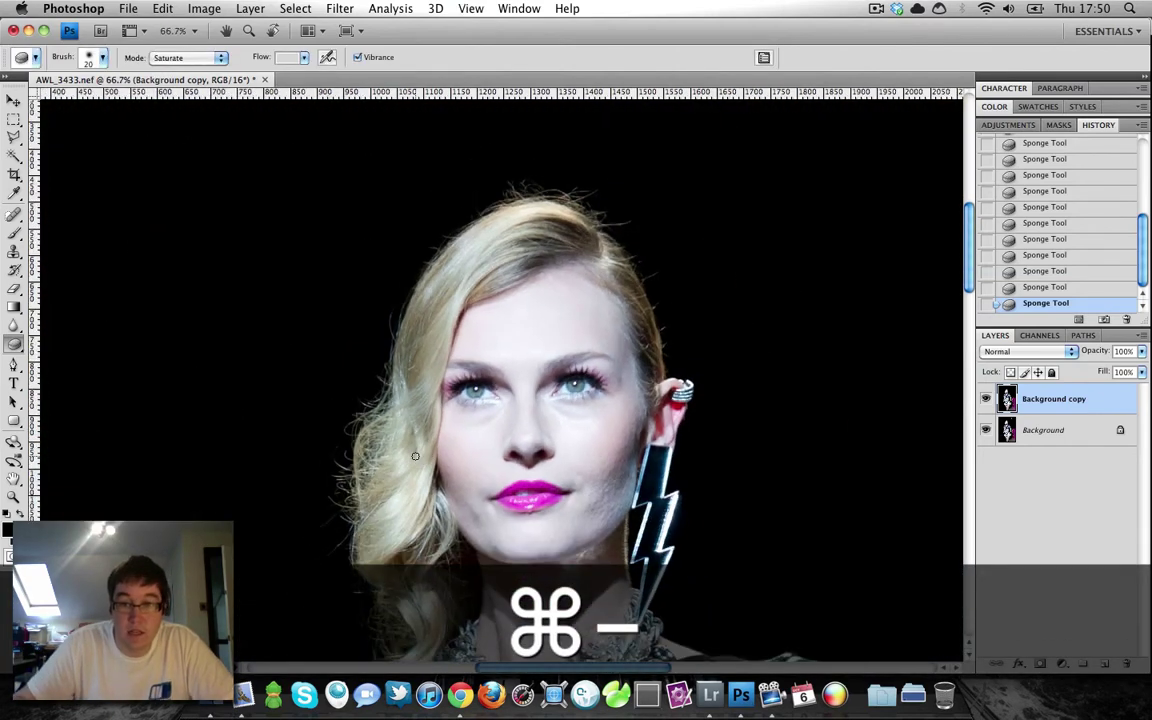
pyautogui.press('super+equal')
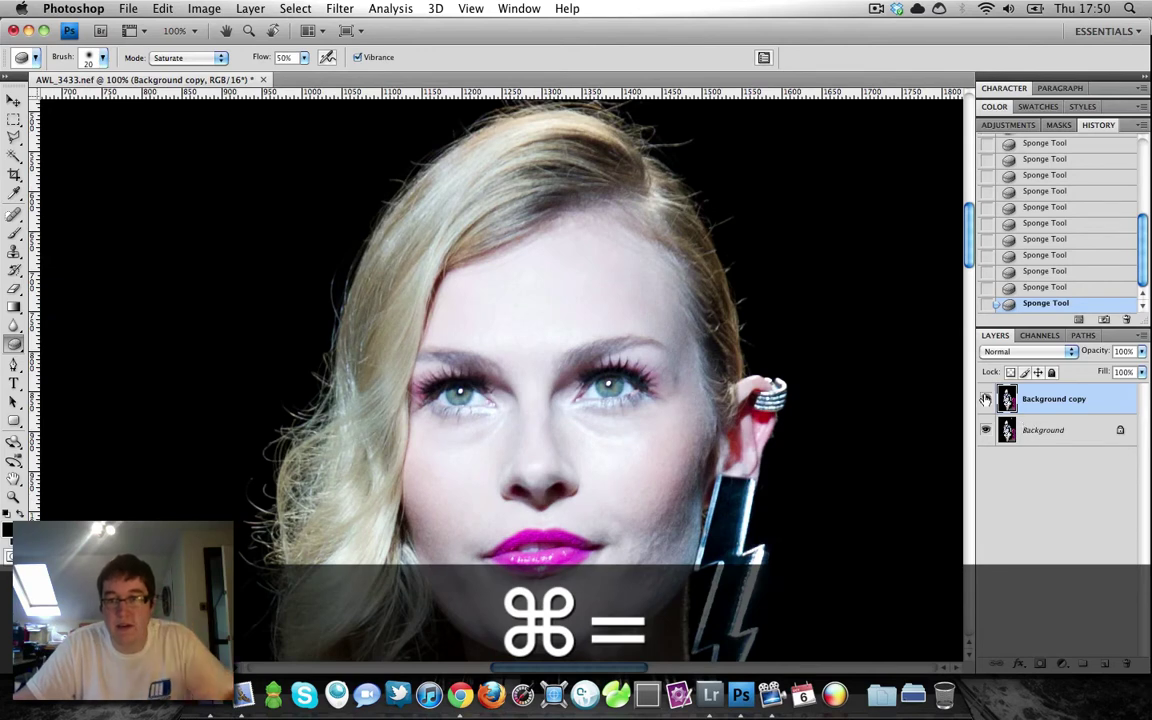
pyautogui.click(986, 400)
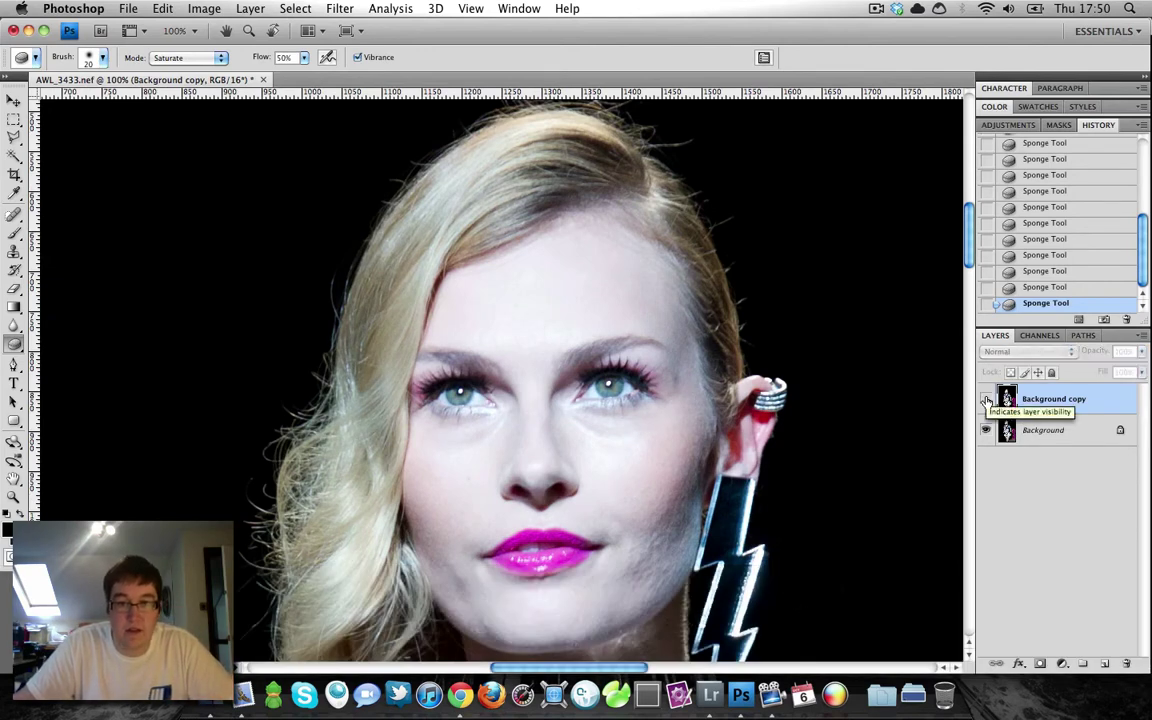
pyautogui.click(986, 400)
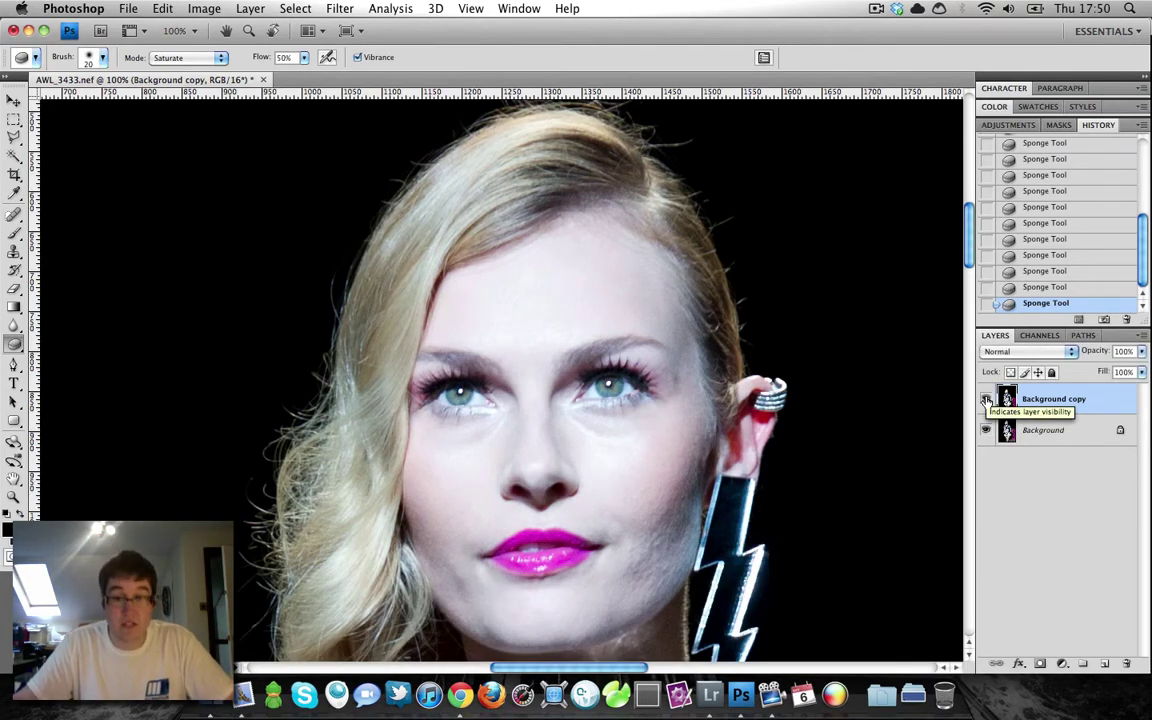
# Add an empty layer above Background copy and set up a soft 27 px Brush in Overlay mode at 10% opacity
pyautogui.hotkey('ctrl', 'shift', 'n')
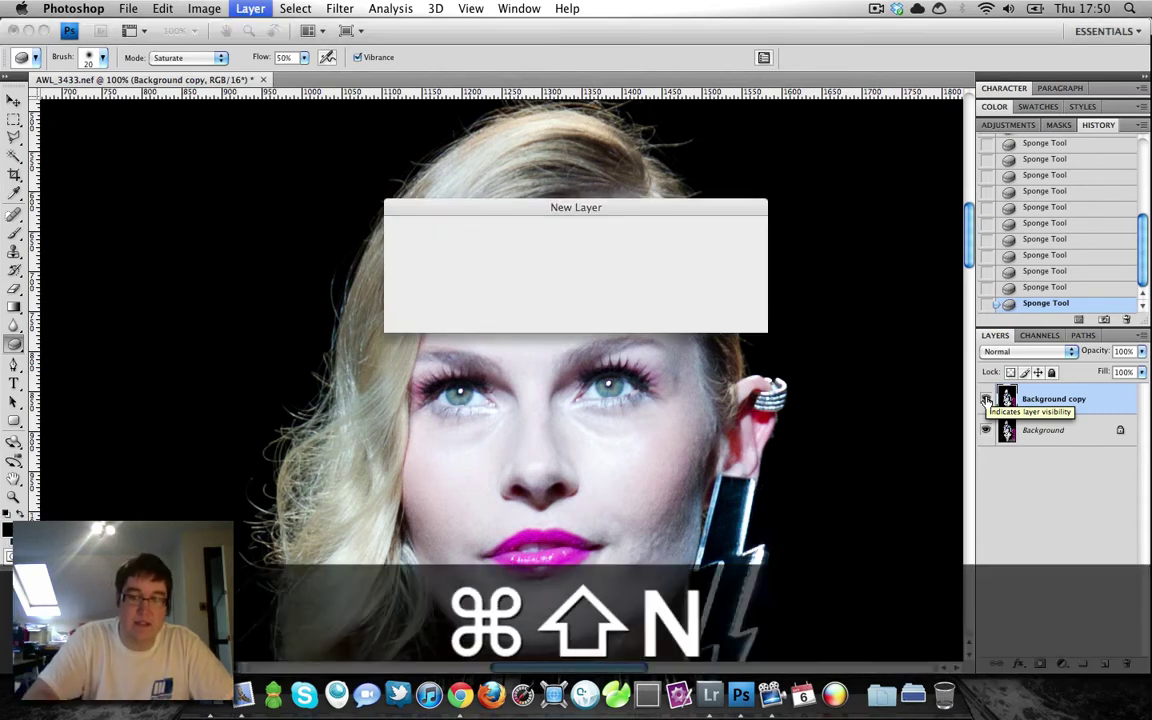
pyautogui.press('Return')
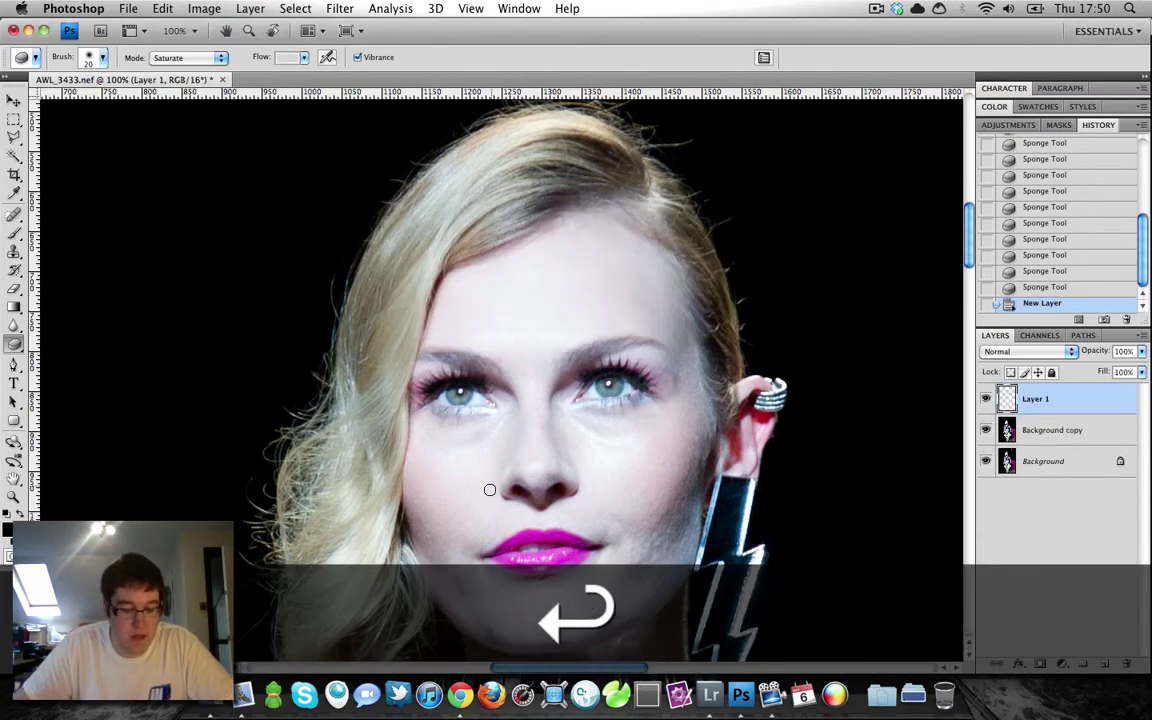
pyautogui.press('b')
pyautogui.click(103, 58)
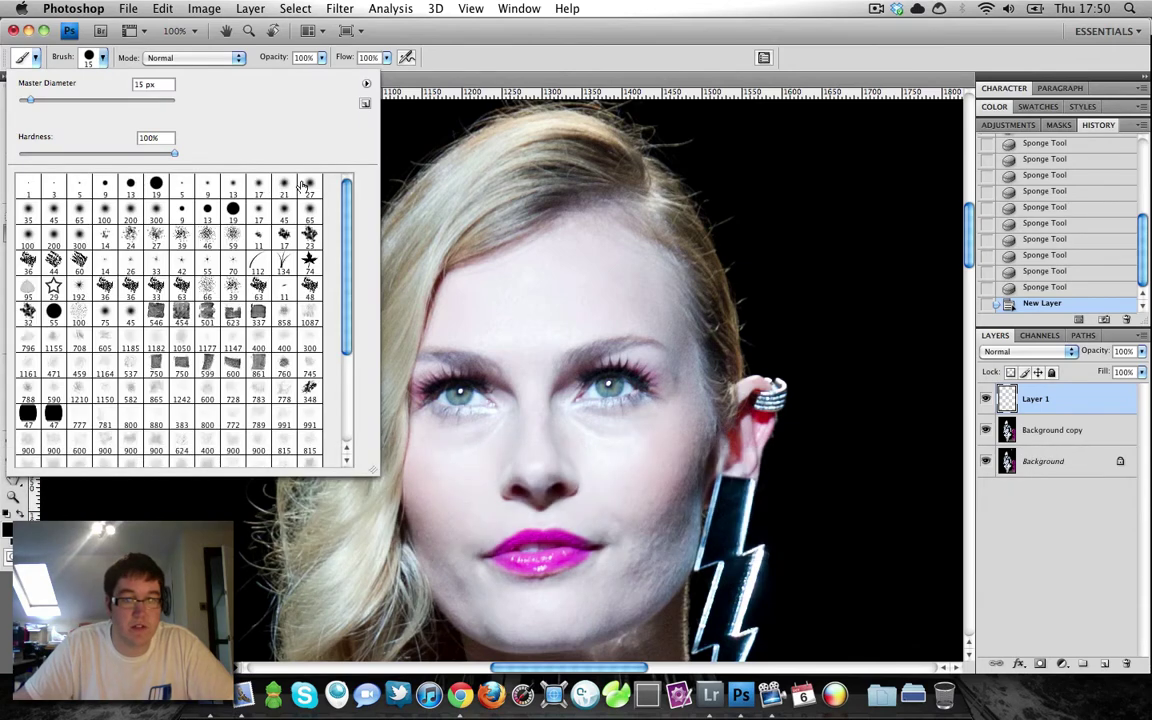
pyautogui.click(309, 186)
pyautogui.click(482, 50)
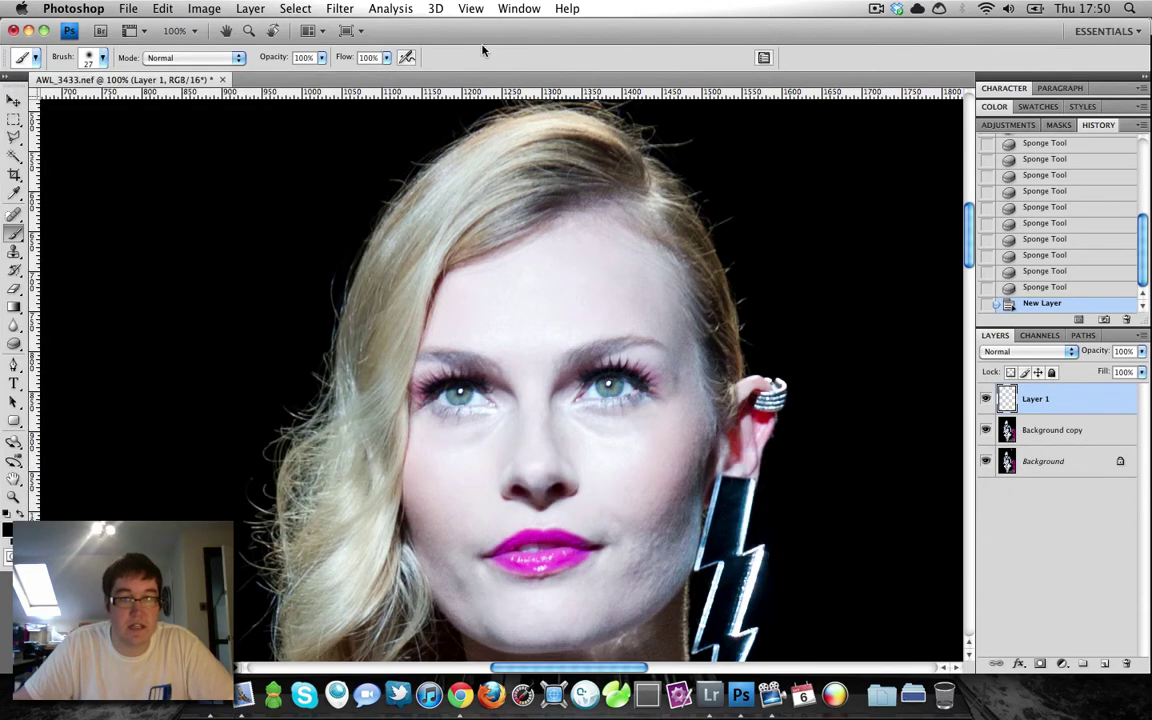
pyautogui.click(189, 60)
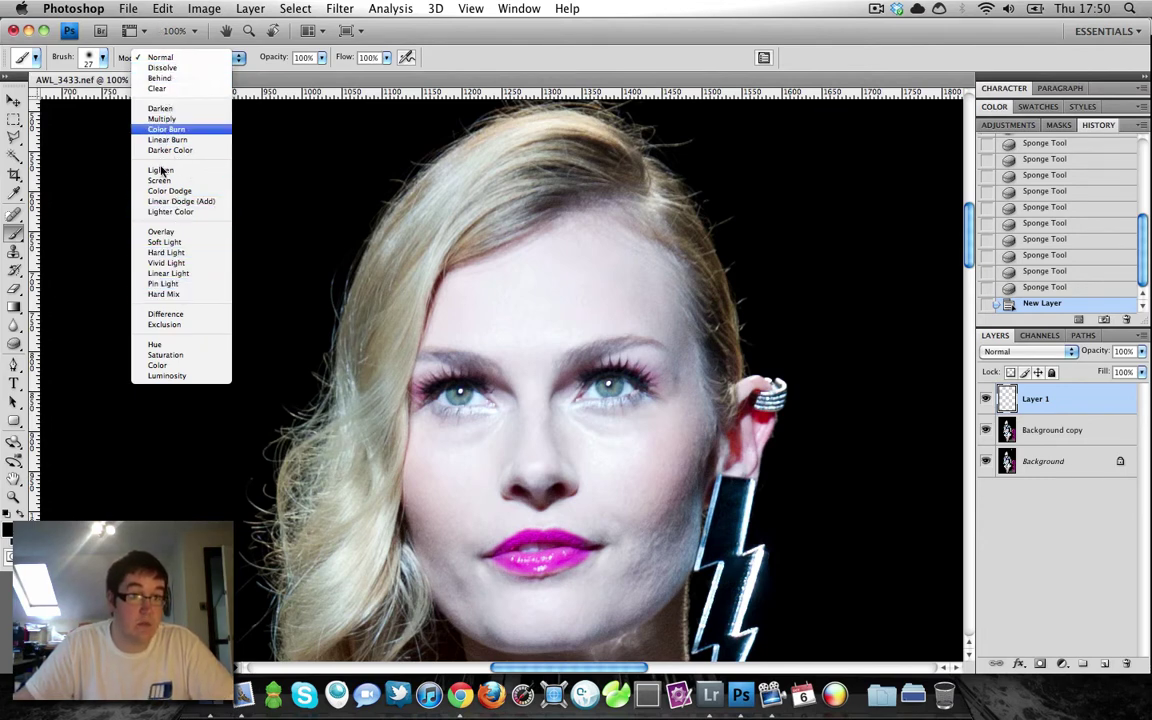
pyautogui.click(161, 231)
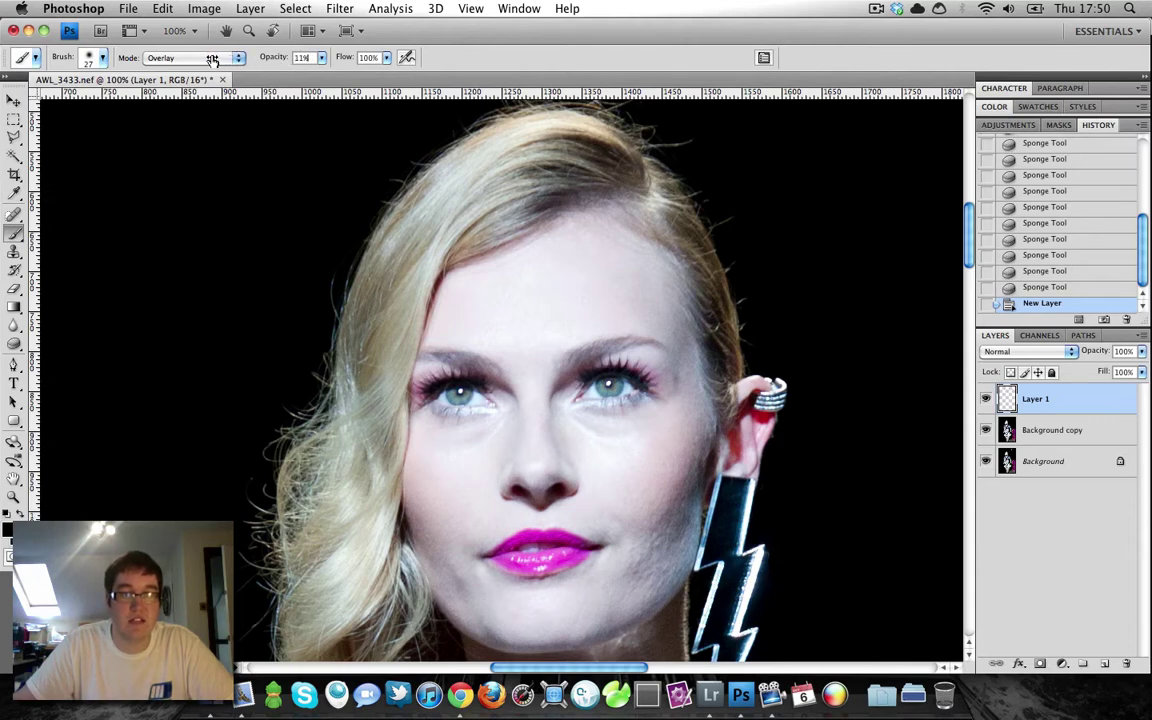
# Sample the magenta of the model's lips as the foreground colour for the brush
pyautogui.press('super+equal')
pyautogui.press('super+equal')
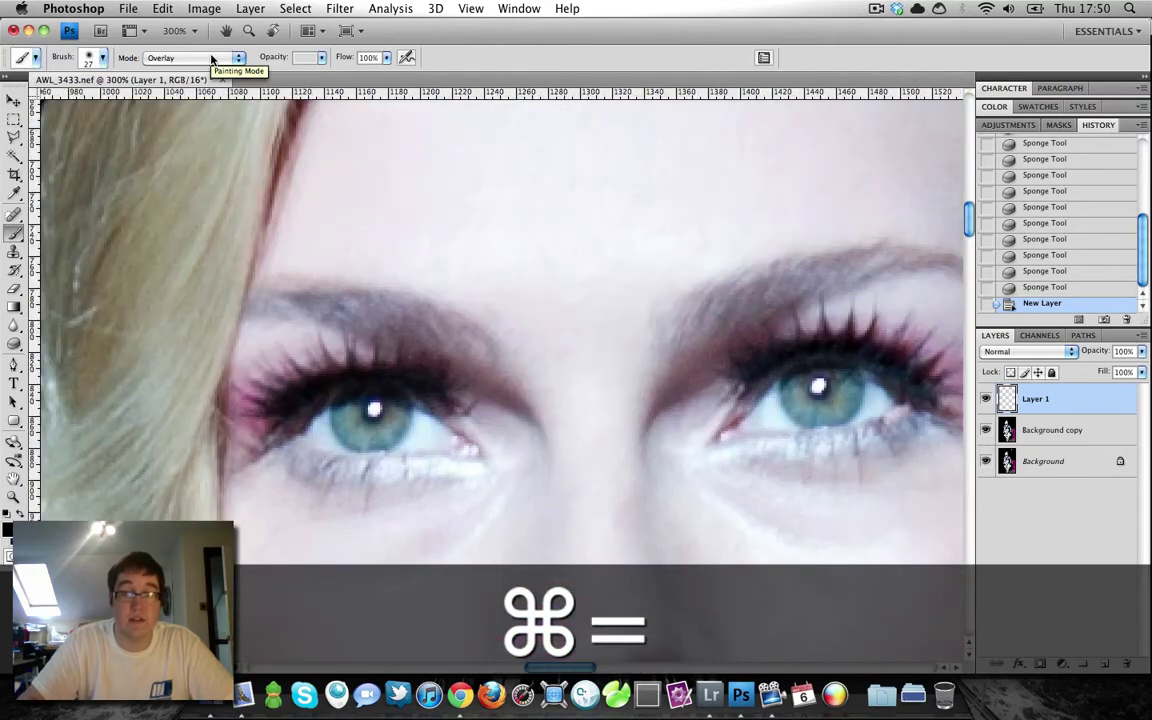
pyautogui.hscroll(5, 342, 327)
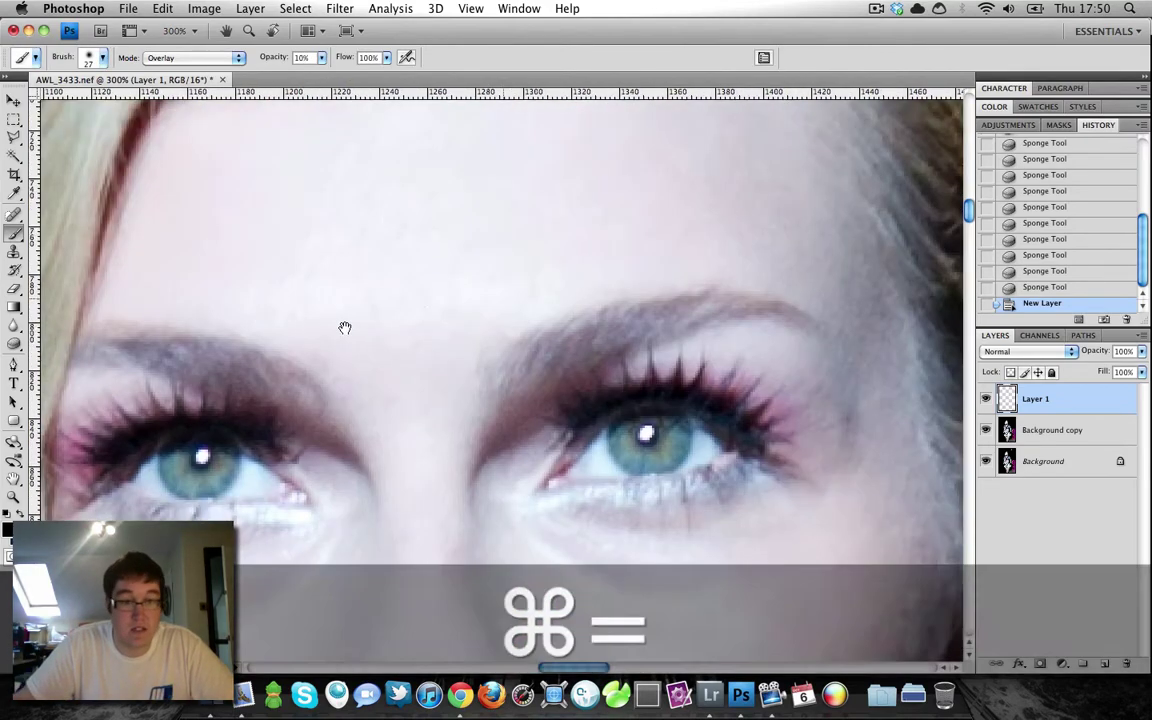
pyautogui.scroll(-4, 330, 270)
pyautogui.scroll(-3, 342, 321)
pyautogui.scroll(4, 478, 172)
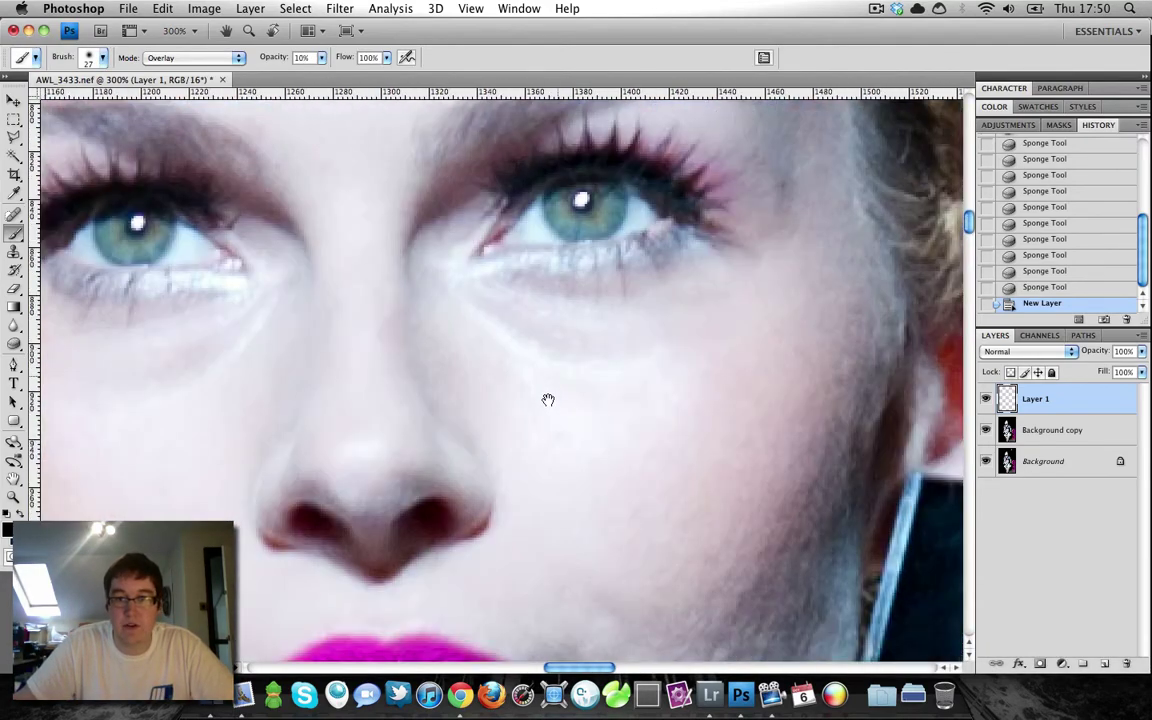
pyautogui.scroll(-6, 448, 431)
pyautogui.hscroll(-3, 448, 431)
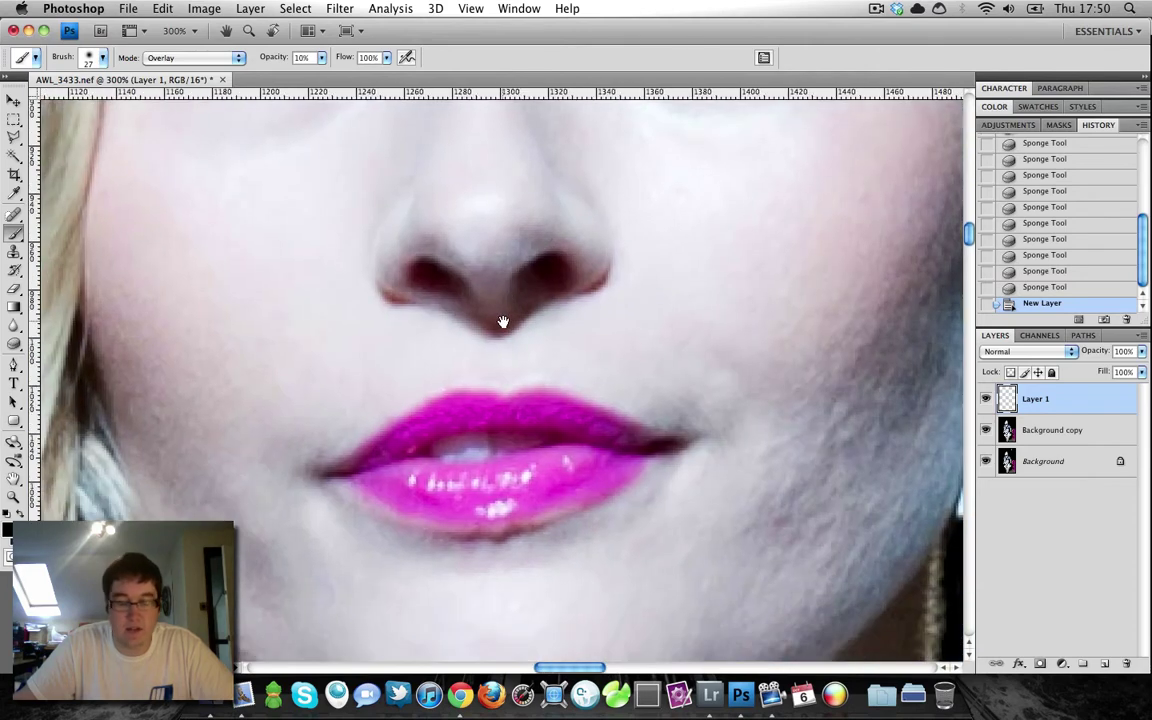
pyautogui.press('alt')
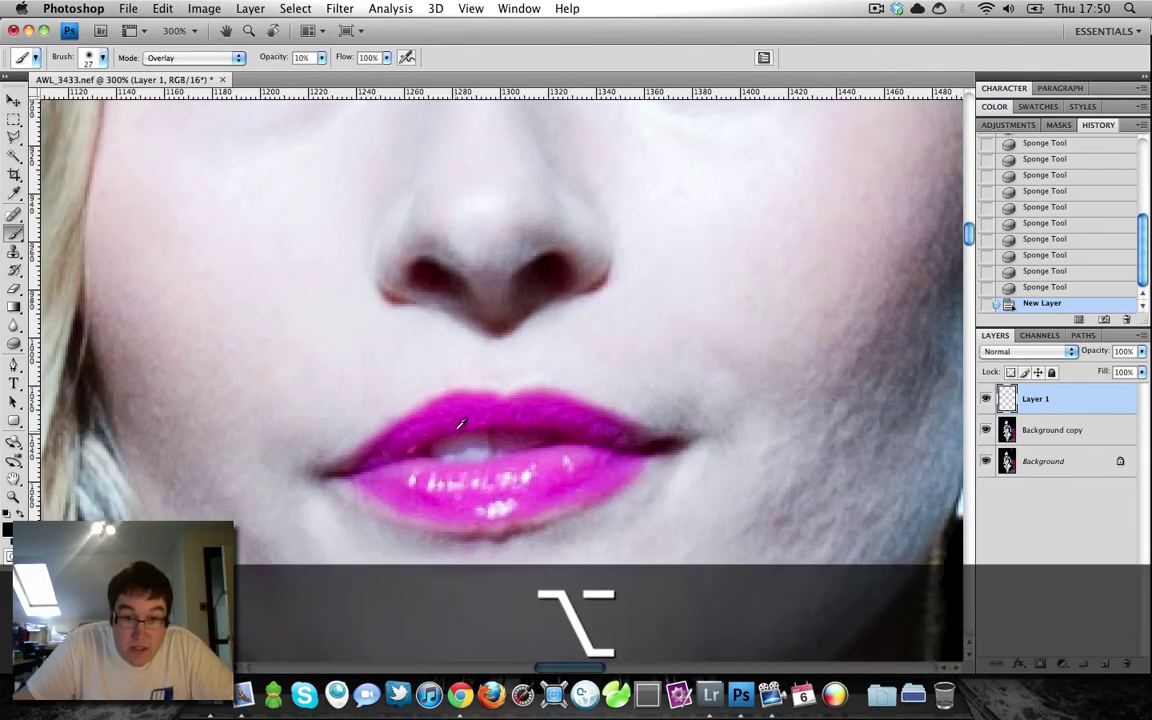
pyautogui.press('alt')
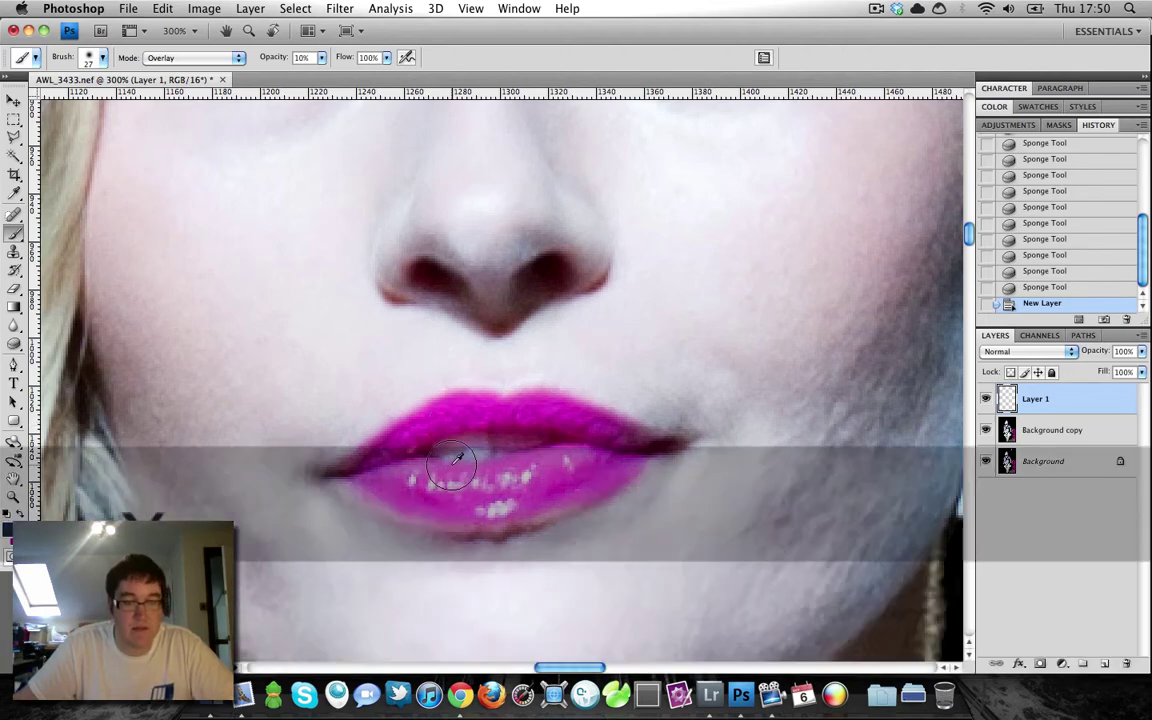
pyautogui.press('x')
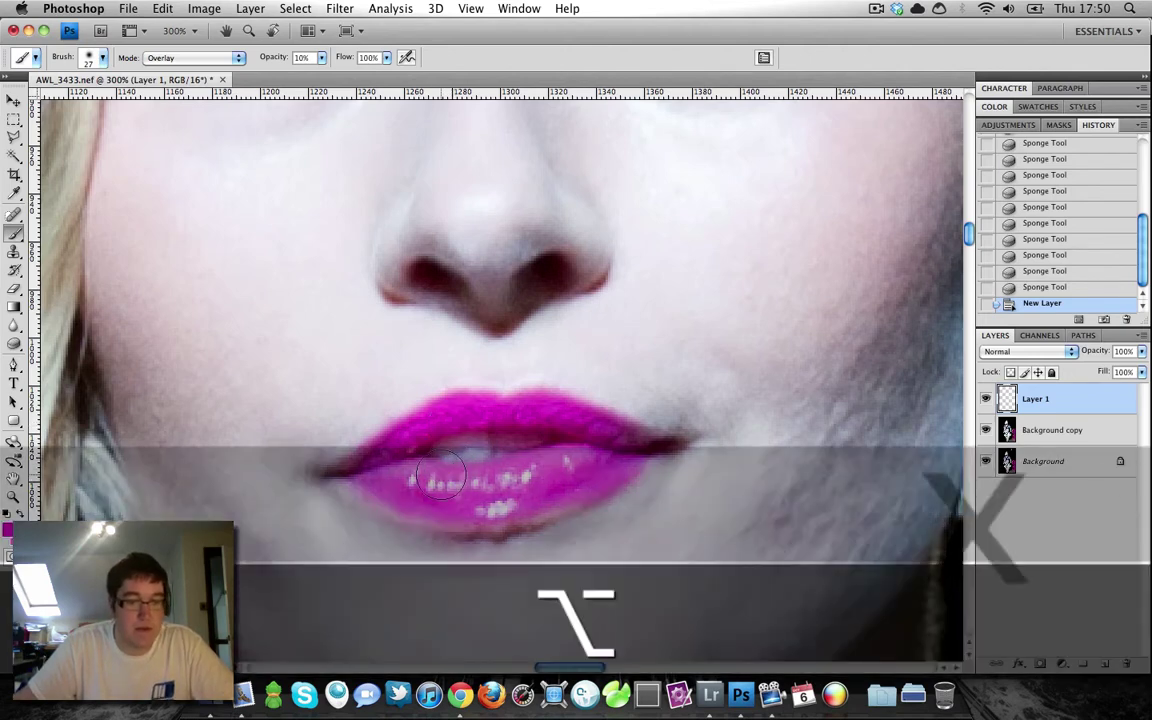
# Paint pink eyeshadow on Layer 1 over the lid and outer corner of the eye nearer the earring
pyautogui.scroll(8, 635, 380)
pyautogui.moveTo(635, 395); pyautogui.dragTo(592, 399)
pyautogui.press('super+r')
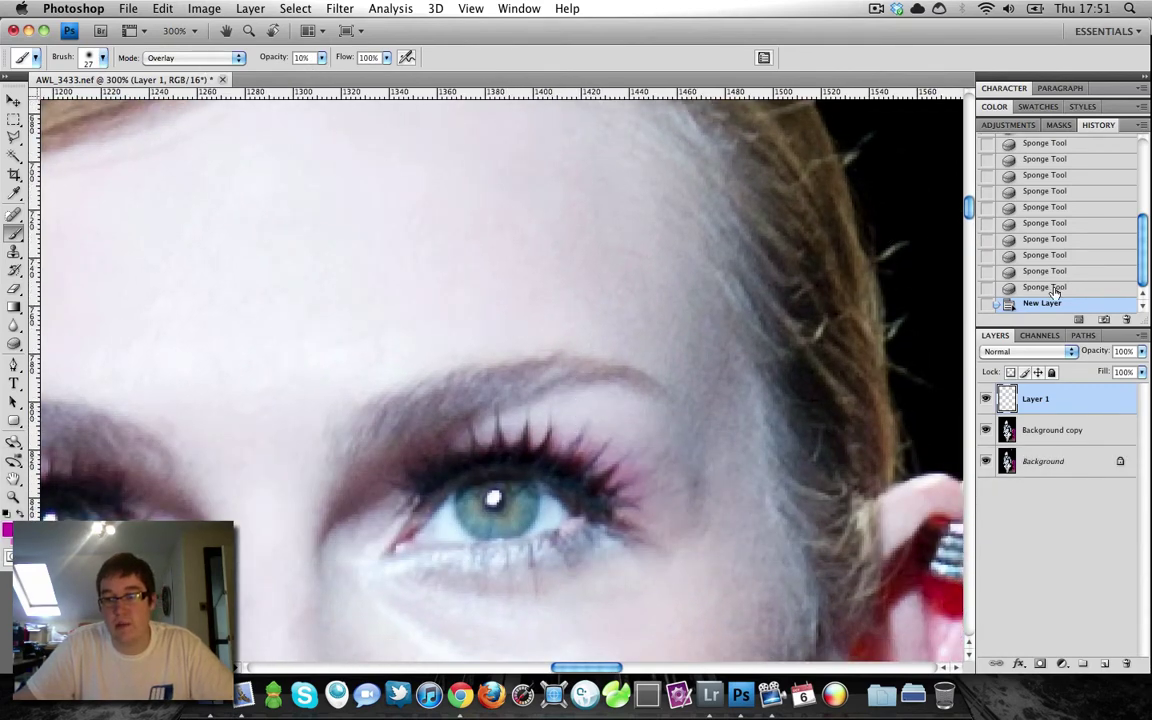
pyautogui.moveTo(462, 416)
pyautogui.mouseDown()
pyautogui.moveTo(458, 388)
pyautogui.moveTo(493, 430)
pyautogui.moveTo(566, 410)
pyautogui.mouseUp()
pyautogui.moveTo(595, 405)
pyautogui.mouseDown()
pyautogui.moveTo(667, 442)
pyautogui.moveTo(624, 457)
pyautogui.moveTo(585, 428)
pyautogui.moveTo(655, 487)
pyautogui.moveTo(662, 473)
pyautogui.moveTo(634, 499)
pyautogui.moveTo(663, 519)
pyautogui.mouseUp()
pyautogui.moveTo(557, 403)
pyautogui.mouseDown()
pyautogui.moveTo(589, 404)
pyautogui.moveTo(563, 417)
pyautogui.moveTo(482, 418)
pyautogui.mouseUp()
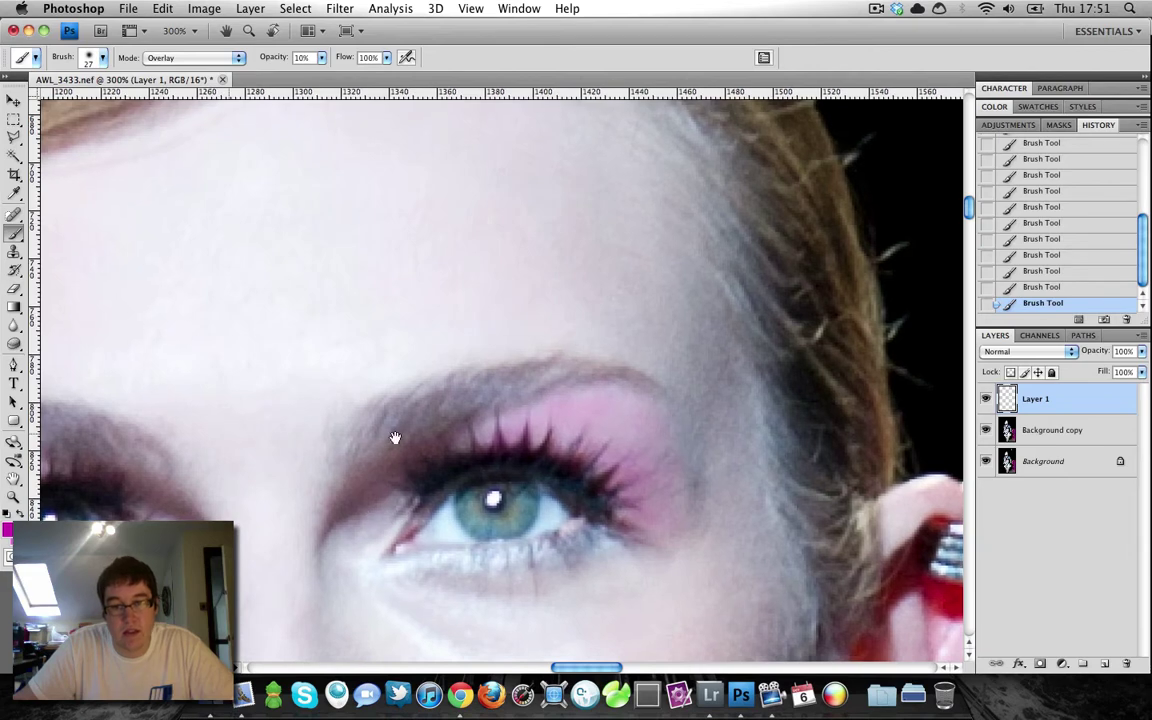
# Paint matching pink eyeshadow over the lid and outer corner of the eye beside the long hair
pyautogui.hscroll(-5, 393, 437)
pyautogui.moveTo(327, 460)
pyautogui.mouseDown()
pyautogui.moveTo(259, 455)
pyautogui.moveTo(255, 487)
pyautogui.mouseUp()
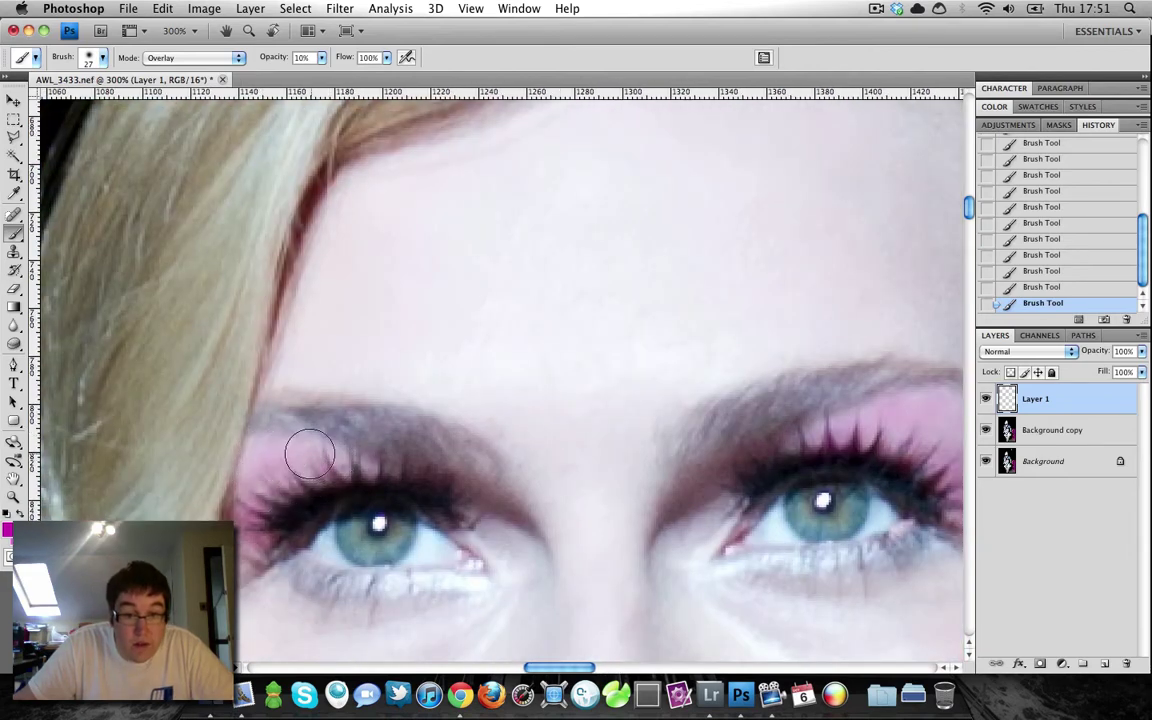
pyautogui.press('super')
pyautogui.moveTo(297, 452)
pyautogui.mouseDown()
pyautogui.moveTo(262, 450)
pyautogui.moveTo(253, 475)
pyautogui.moveTo(342, 465)
pyautogui.mouseUp()
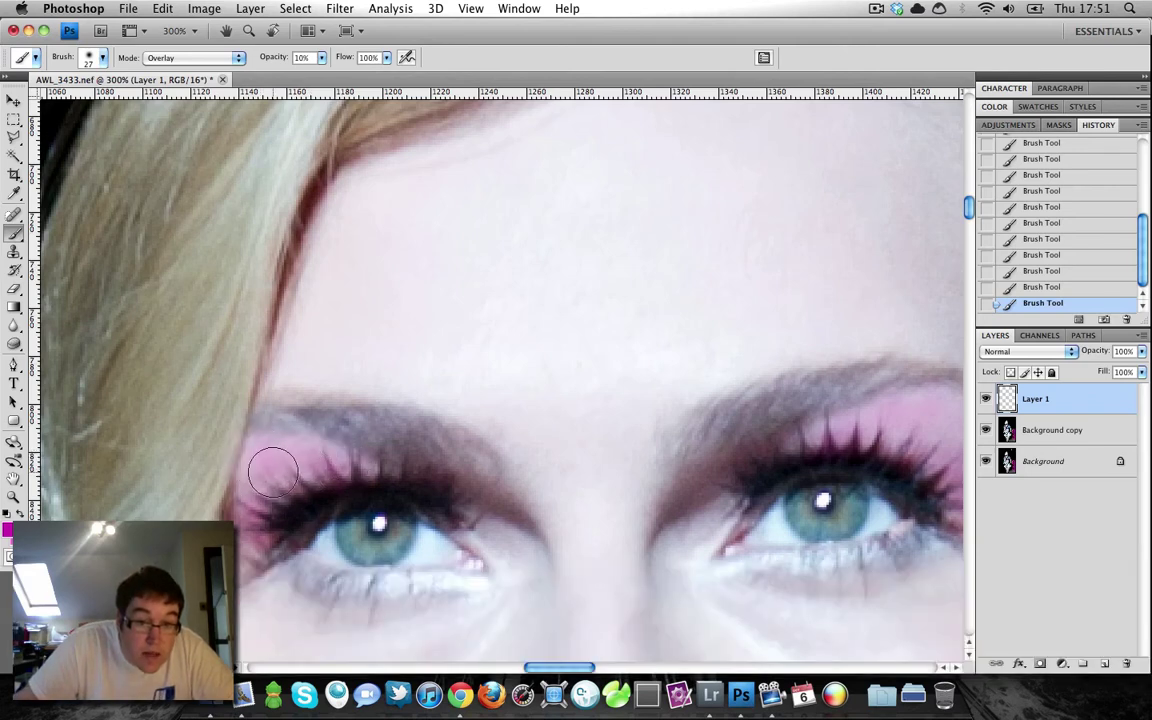
# View the whole face and reduce the opacity of Layer 1 to 65%
pyautogui.press('super+minus')
pyautogui.press('super+minus')
pyautogui.press('super+minus')
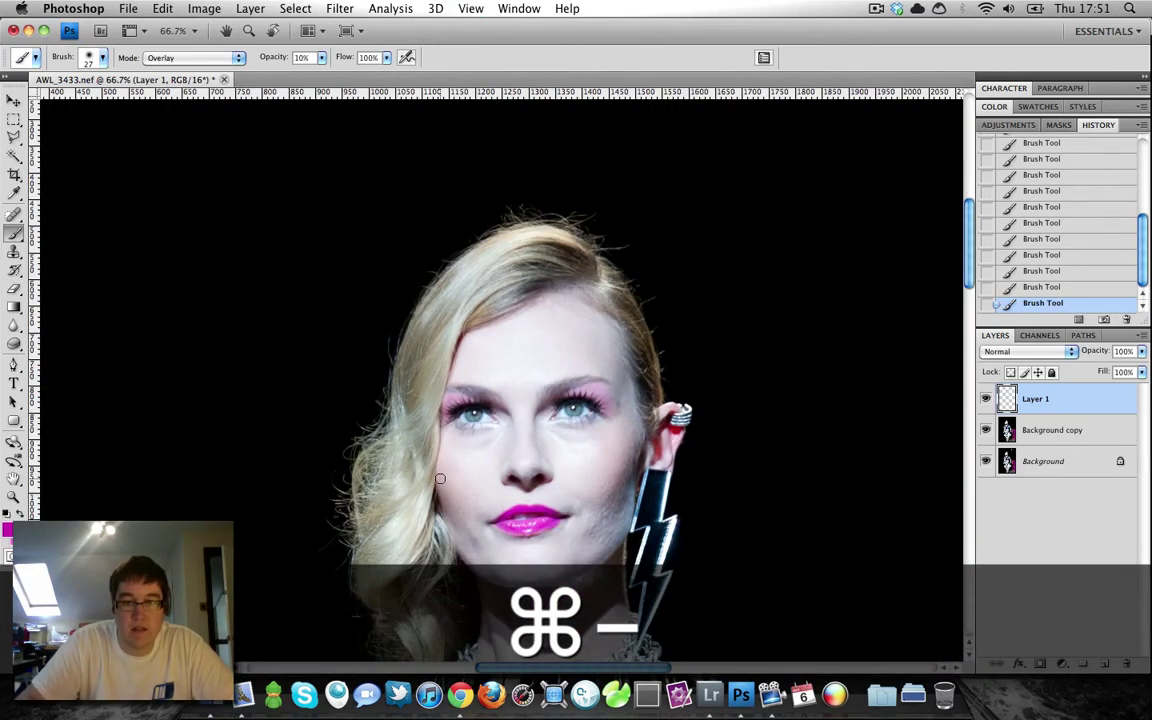
pyautogui.press('super+minus')
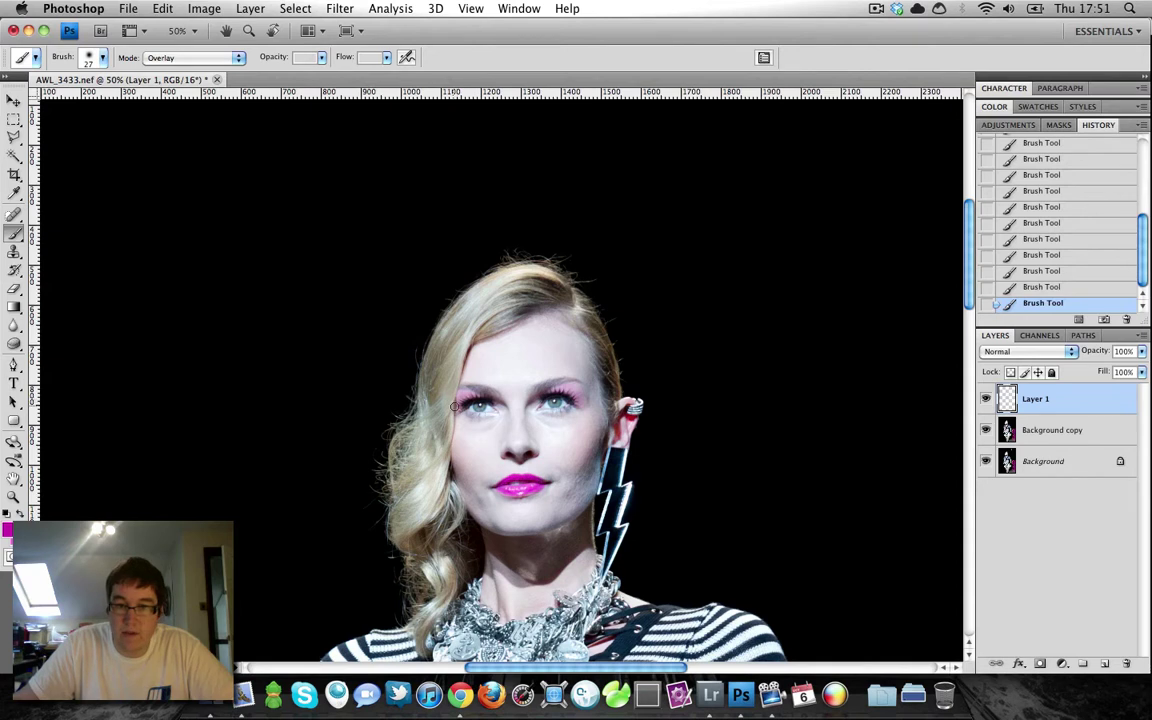
pyautogui.moveTo(481, 467); pyautogui.dragTo(531, 440)
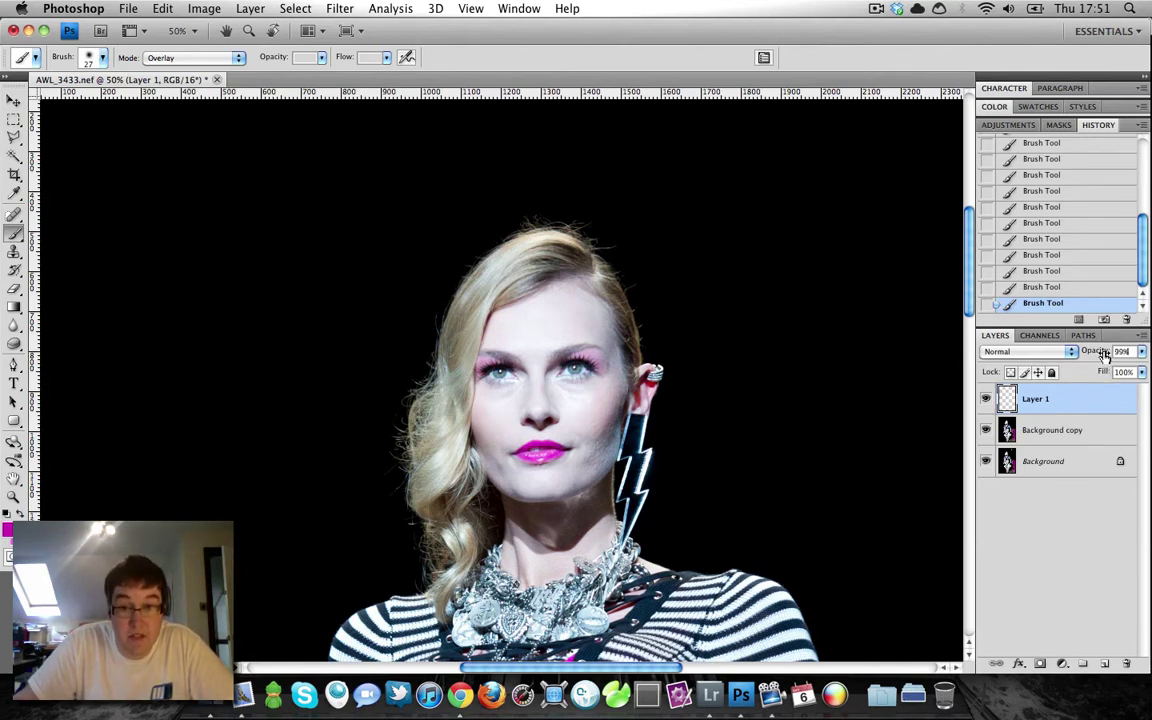
pyautogui.click(1104, 355)
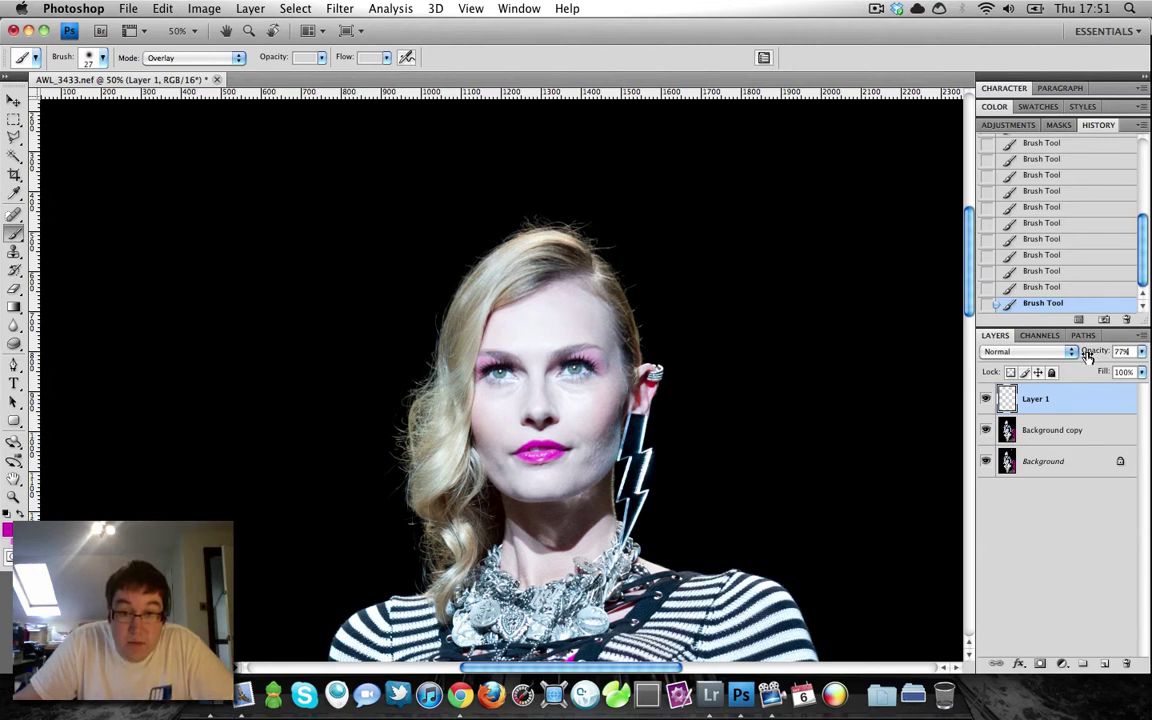
pyautogui.moveTo(1089, 357); pyautogui.dragTo(1088, 357)
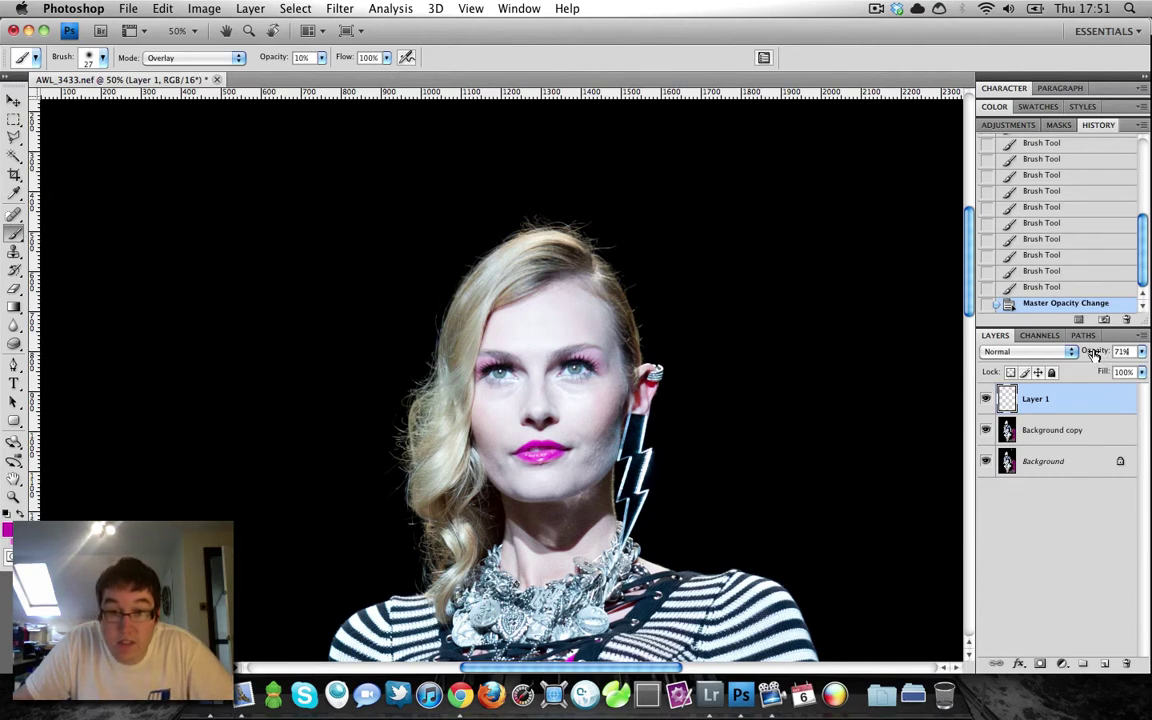
pyautogui.moveTo(1095, 354); pyautogui.dragTo(1083, 356)
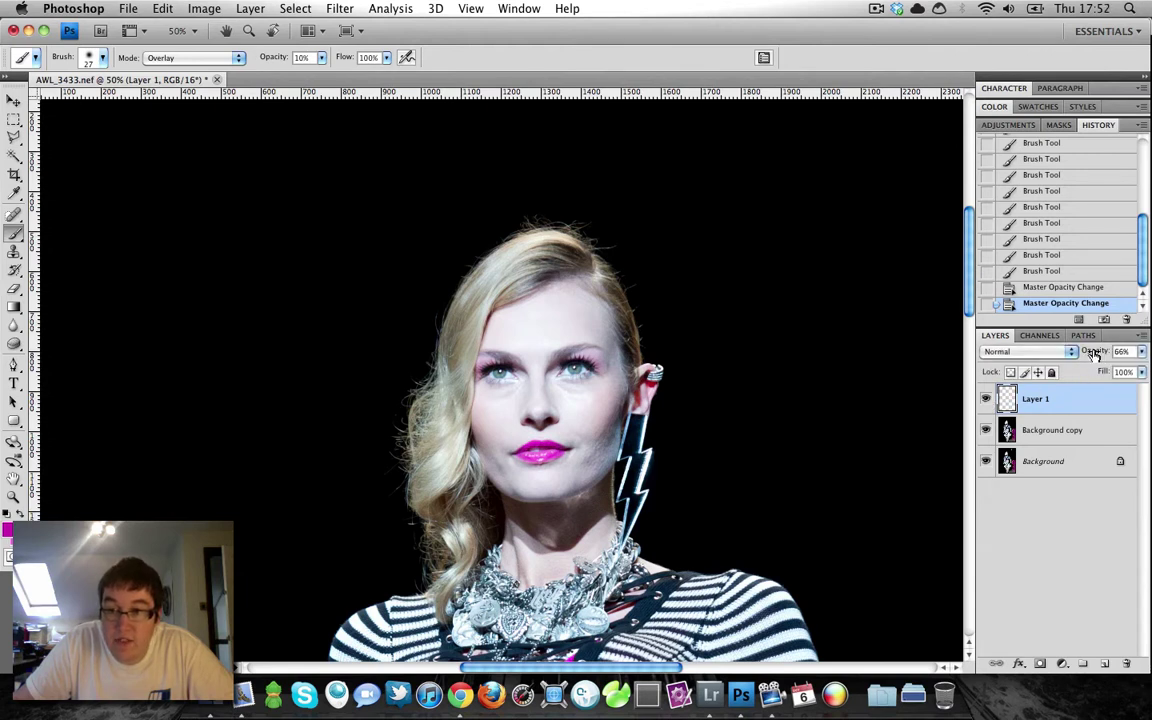
pyautogui.moveTo(1095, 354); pyautogui.dragTo(1094, 353)
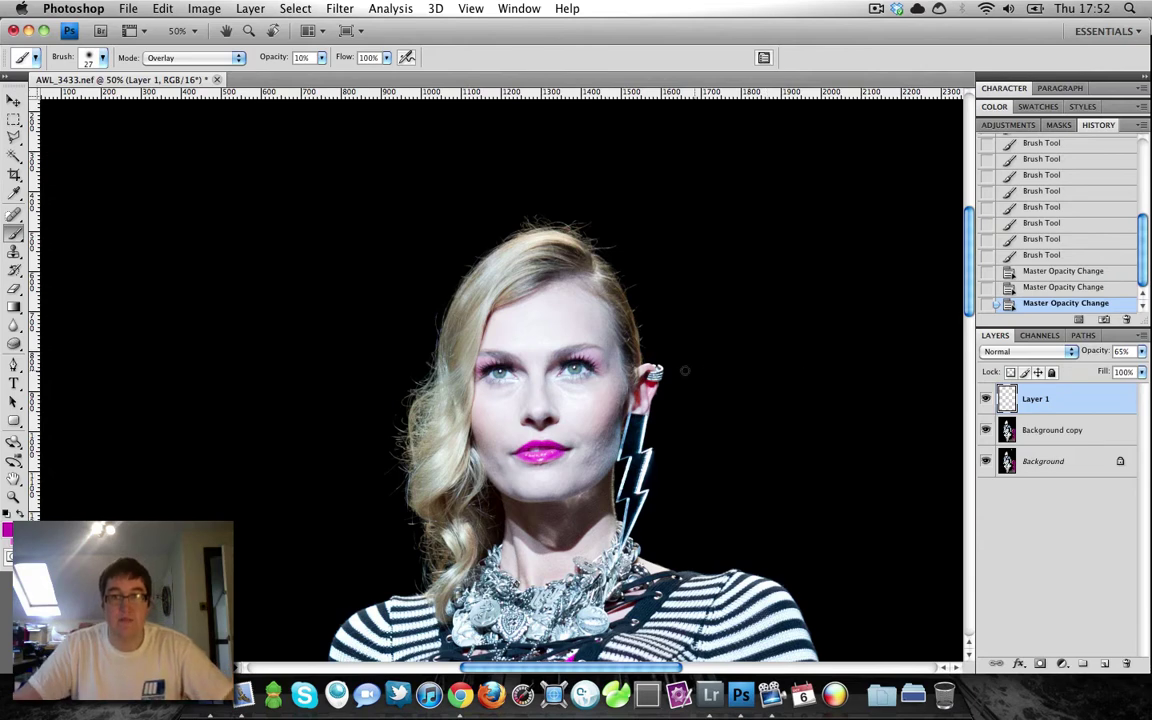
# Duplicate Layer 1, hide the copy, and make Layer 1 active for the Eraser tool
pyautogui.press('super+equal')
pyautogui.press('super+equal')
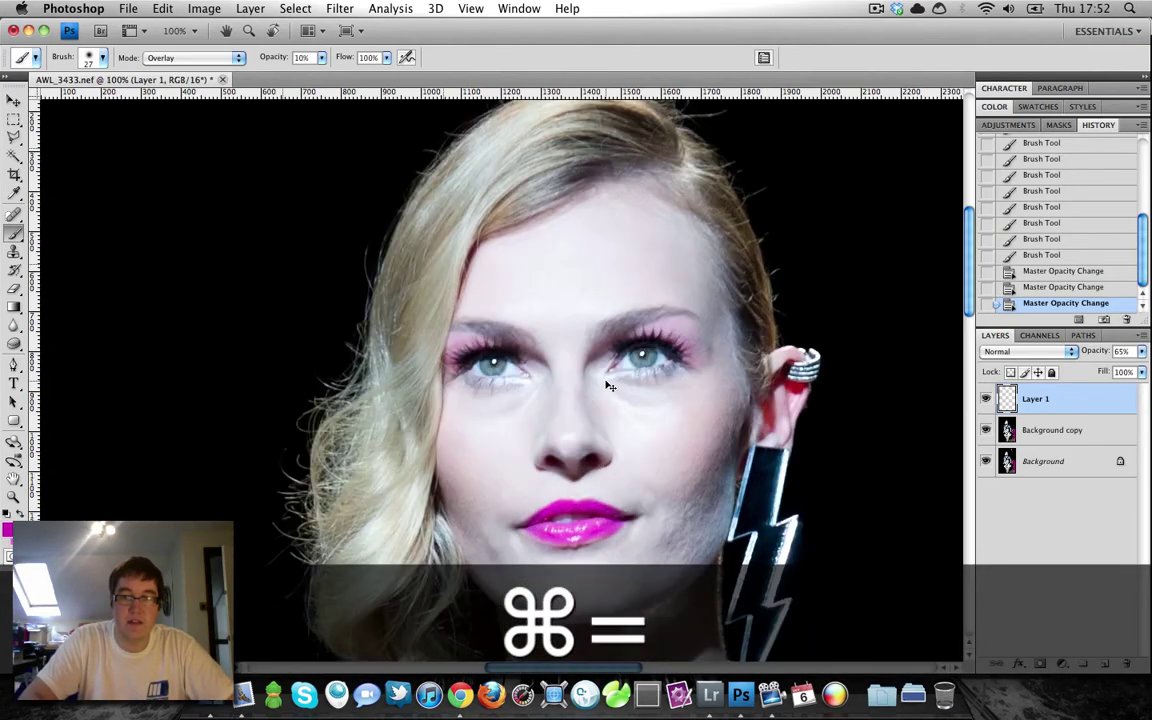
pyautogui.press('super+equal')
pyautogui.press('super+equal')
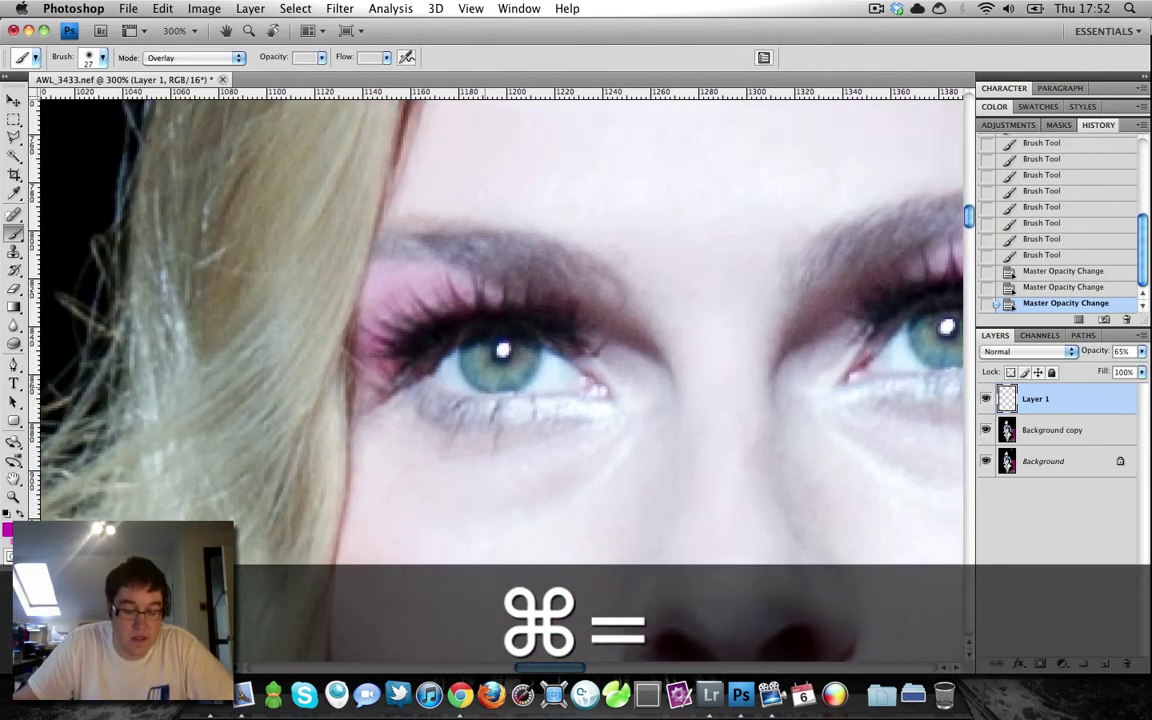
pyautogui.press('e')
pyautogui.press('super+j')
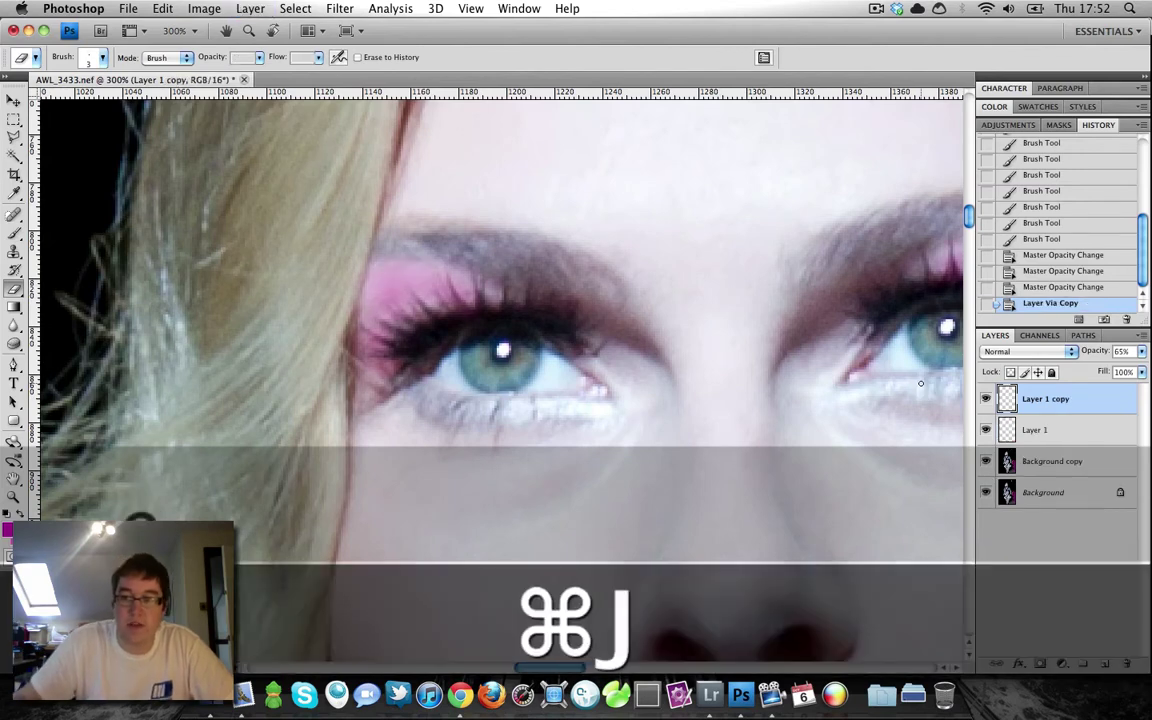
pyautogui.click(986, 398)
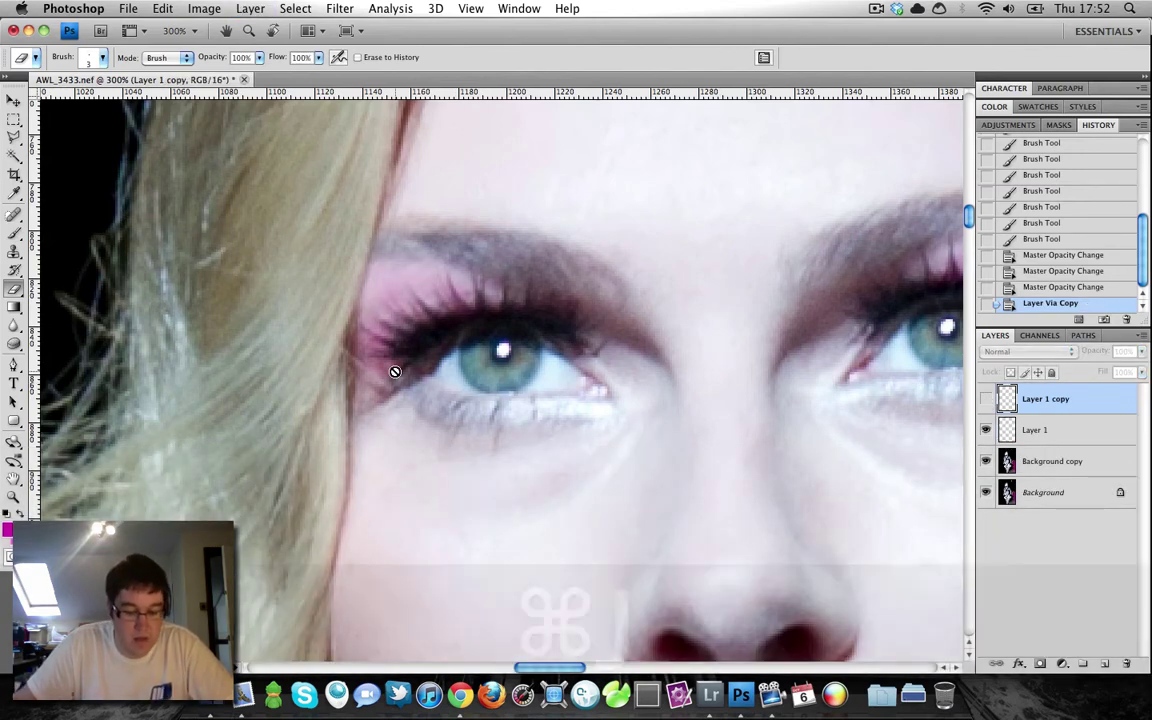
pyautogui.press('e')
pyautogui.hotkey('alt', '[')
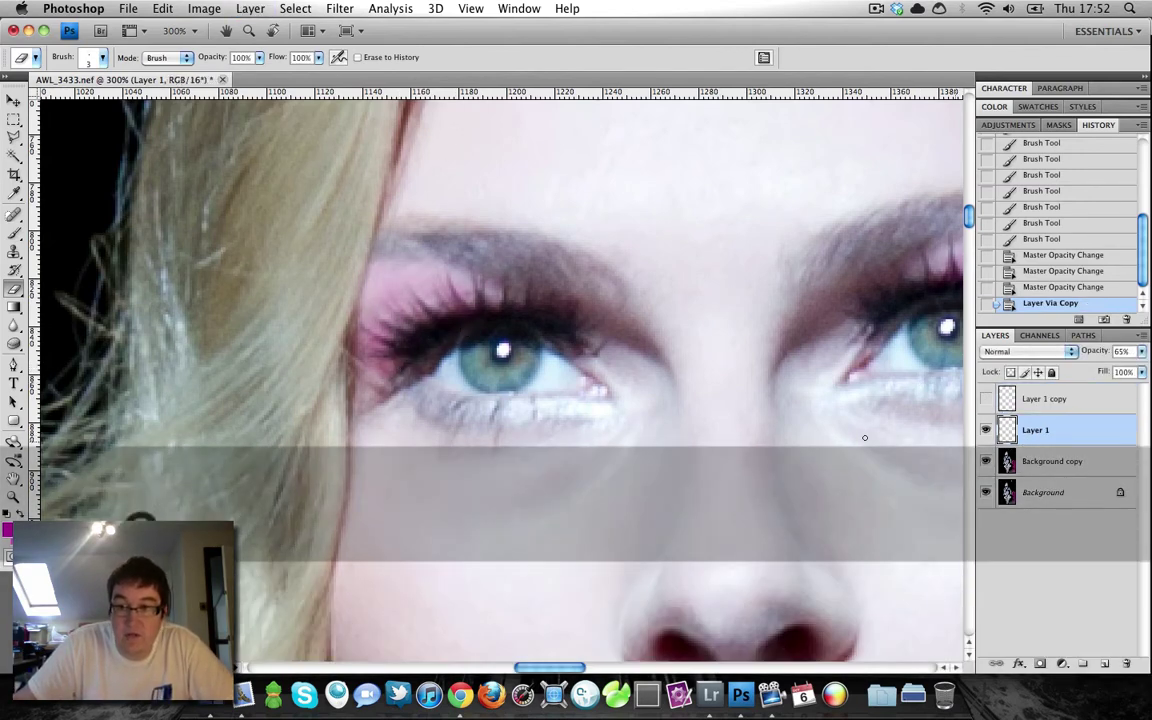
# Erase eyeshadow over the upper lashes of the eye beside the long hair on Layer 1, using an 8 px Eraser
pyautogui.press(']')
pyautogui.press(']')
pyautogui.press(']')
pyautogui.press(']')
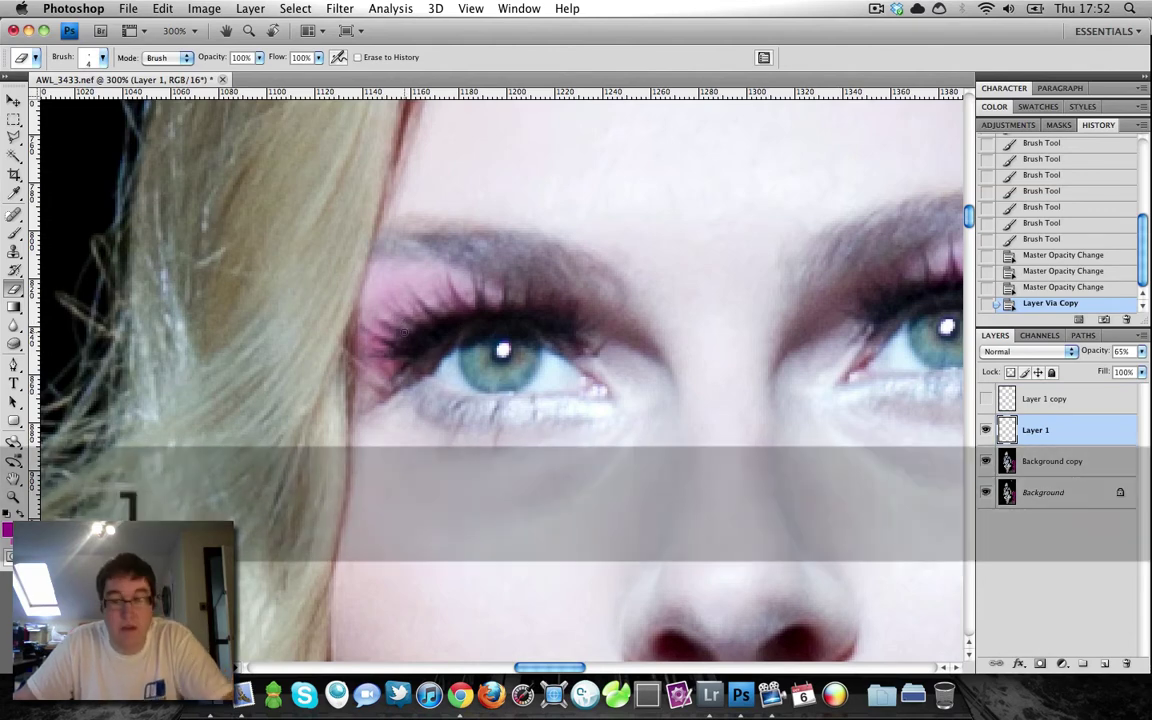
pyautogui.press('[')
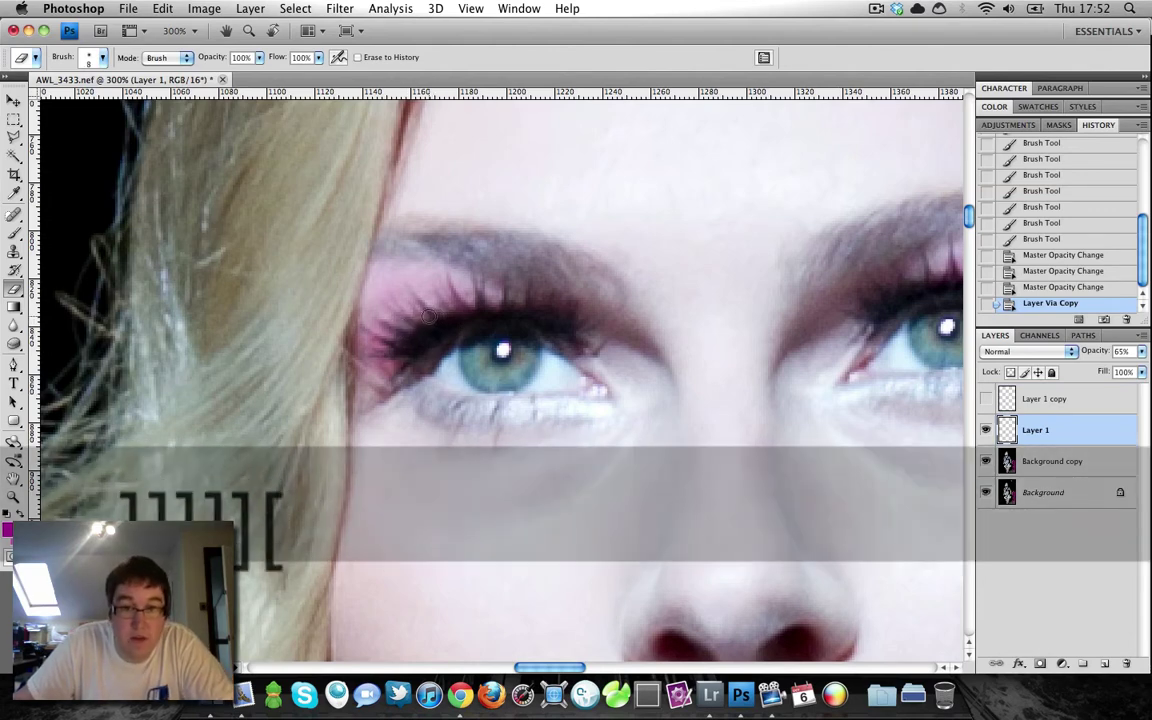
pyautogui.click(457, 320)
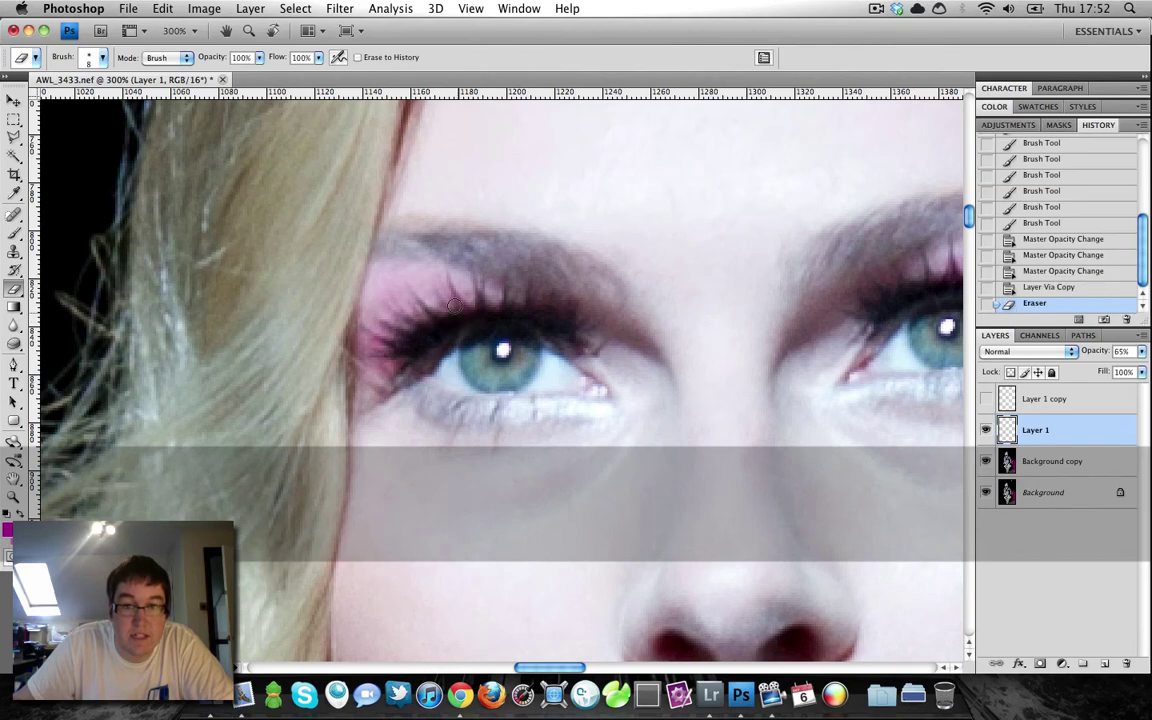
pyautogui.click(456, 318)
pyautogui.click(455, 316)
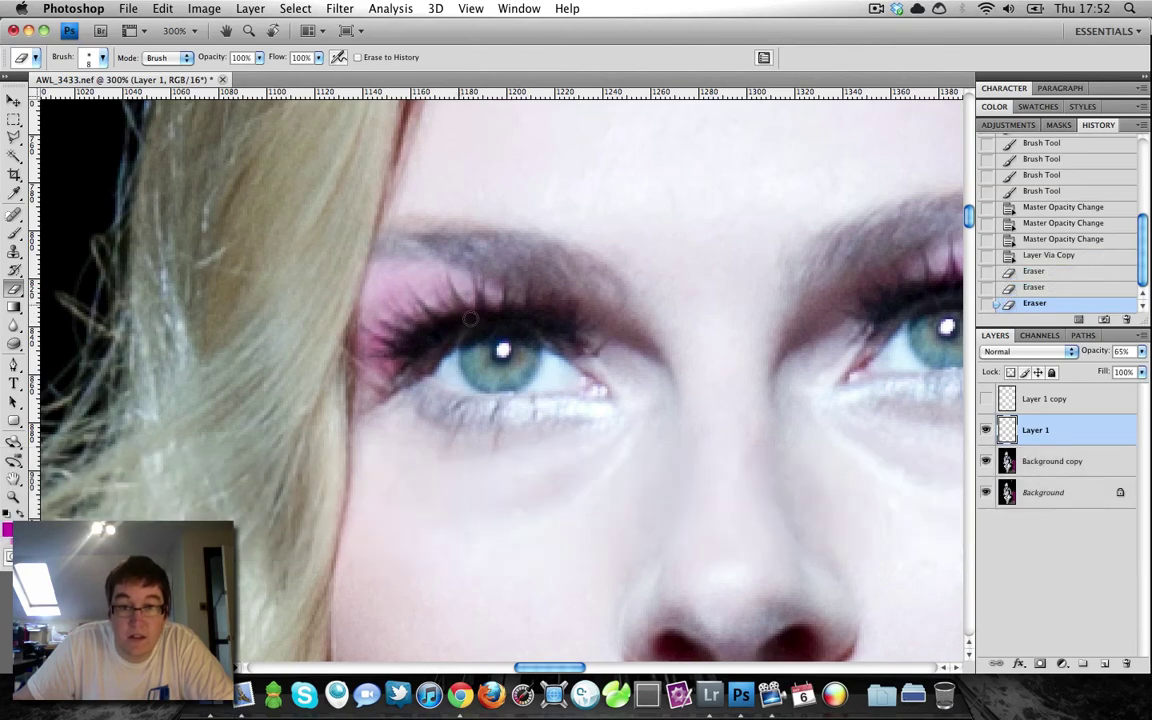
pyautogui.click(424, 286)
pyautogui.click(463, 292)
# Hide Layer 1, show Layer 1 copy, and make the copy the active layer
pyautogui.click(986, 430)
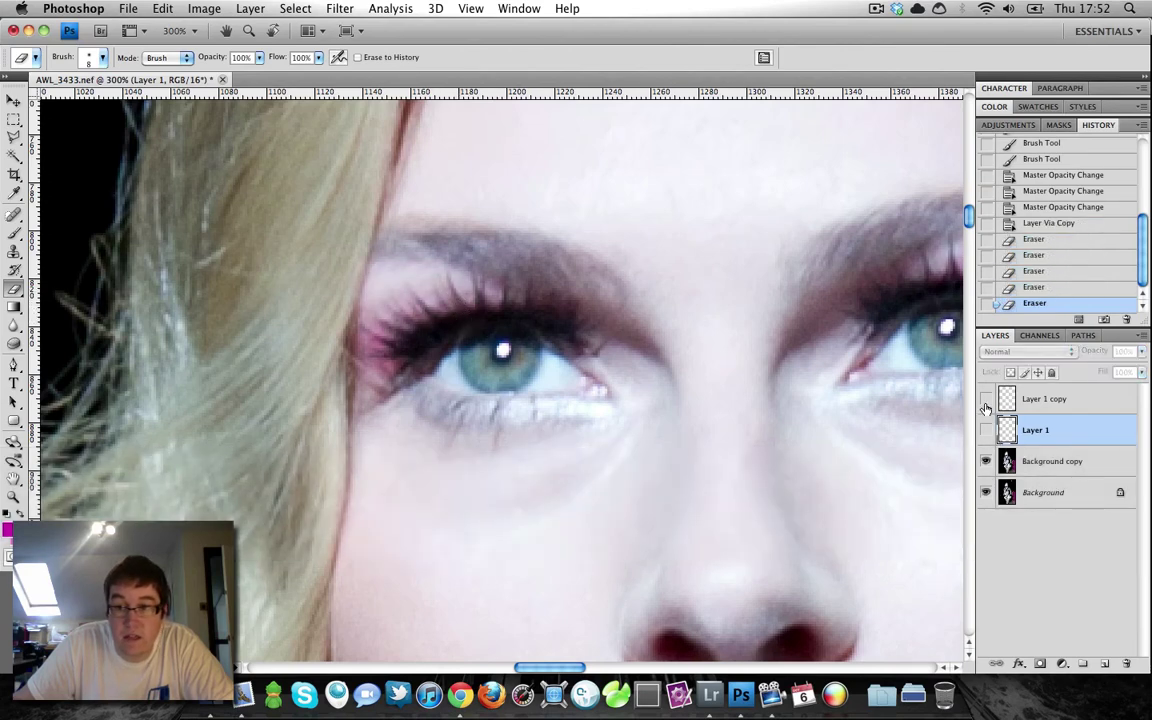
pyautogui.click(986, 398)
pyautogui.click(424, 334)
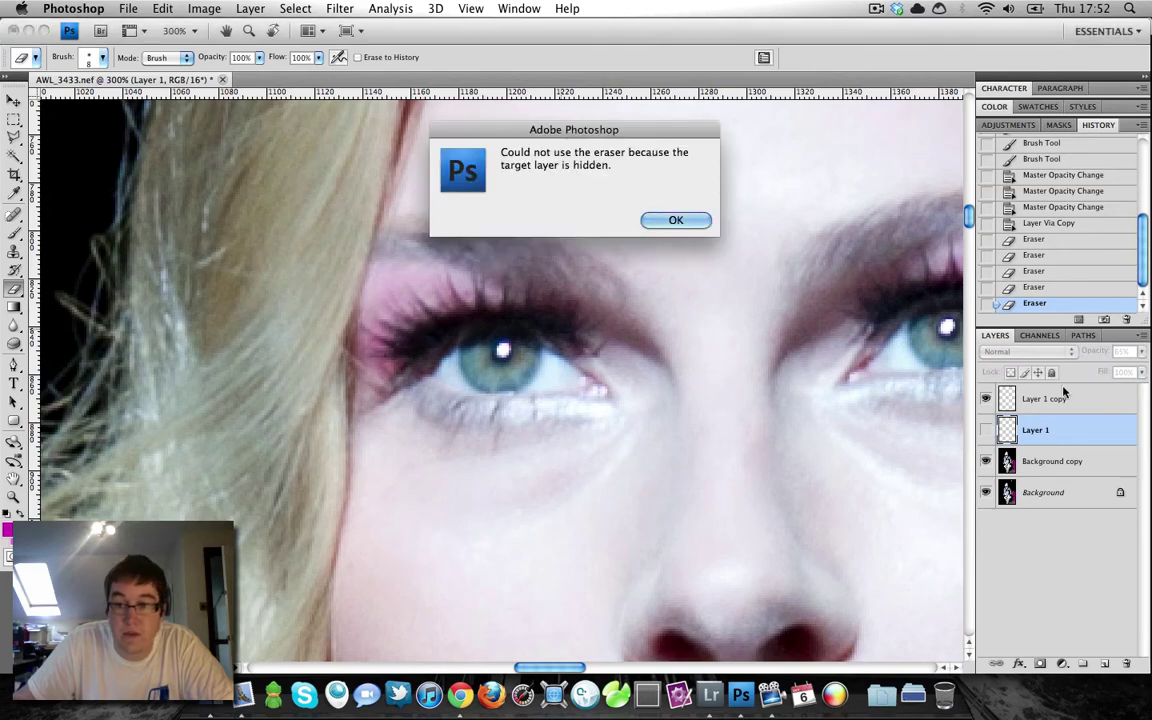
pyautogui.click(678, 223)
pyautogui.click(1045, 398)
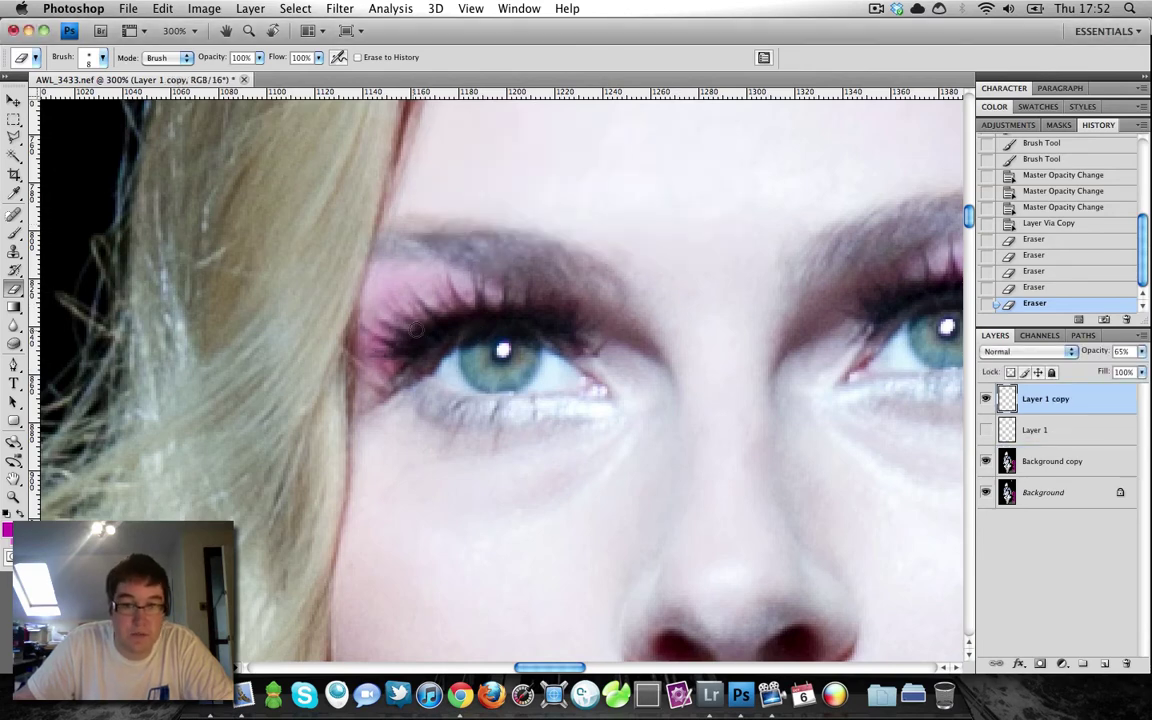
# Erase the pink tint from the upper lashes of both eyes on Layer 1 copy with the 8 px Eraser, comparing with the layer hidden
pyautogui.moveTo(419, 305)
pyautogui.mouseDown()
pyautogui.moveTo(455, 316)
pyautogui.moveTo(413, 280)
pyautogui.mouseUp()
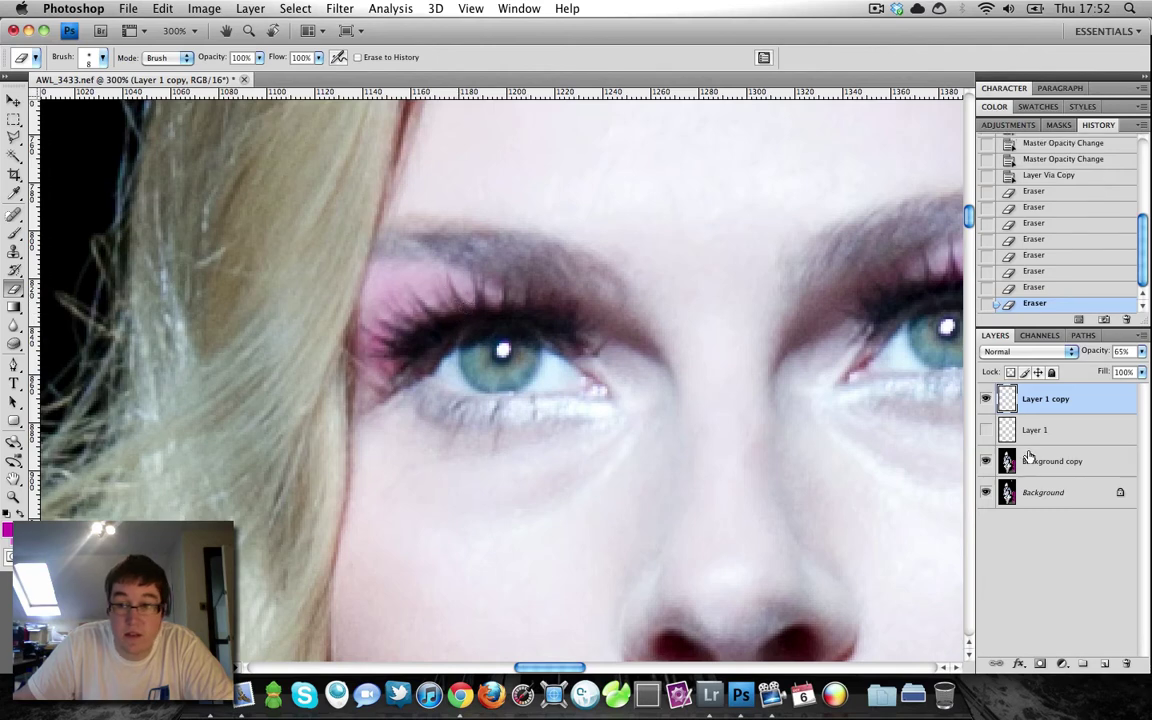
pyautogui.click(985, 399)
pyautogui.click(985, 399)
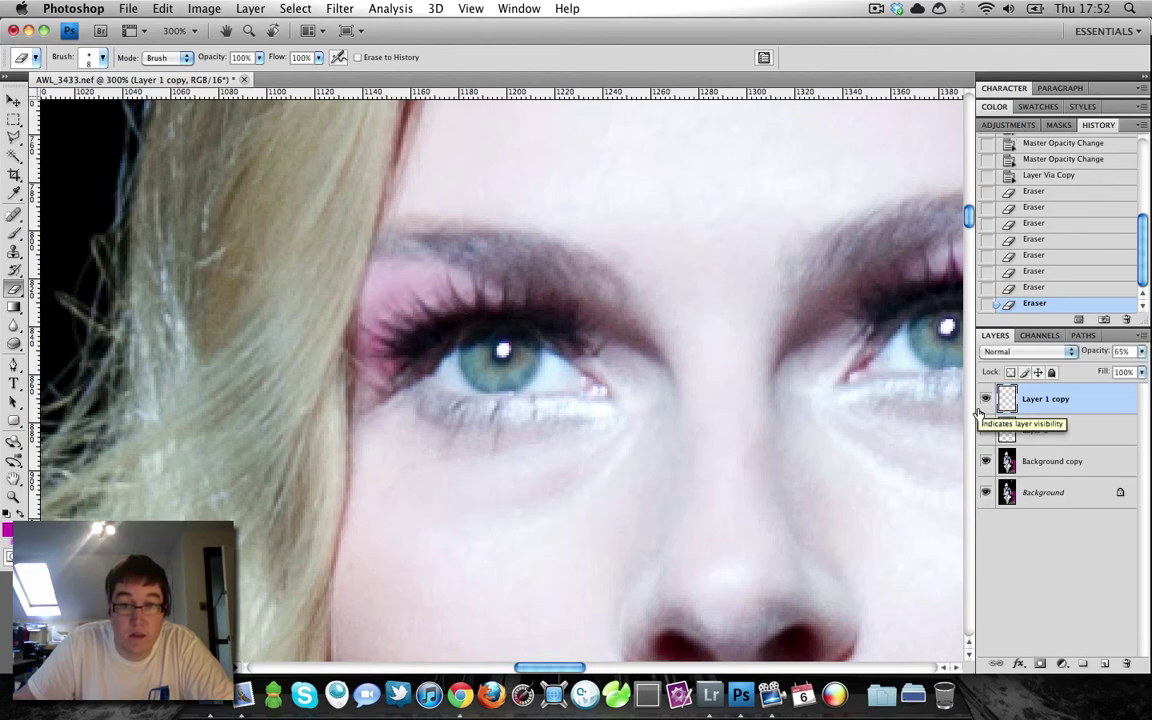
pyautogui.moveTo(440, 282); pyautogui.dragTo(635, 341)
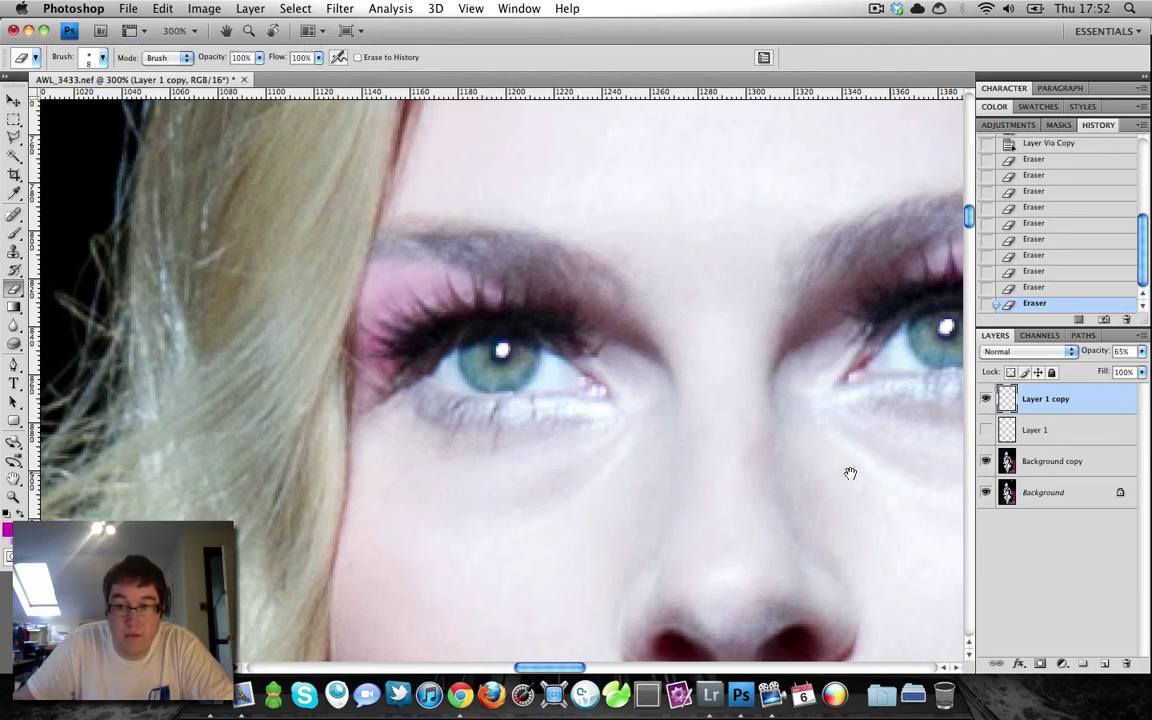
pyautogui.moveTo(851, 473); pyautogui.dragTo(548, 481)
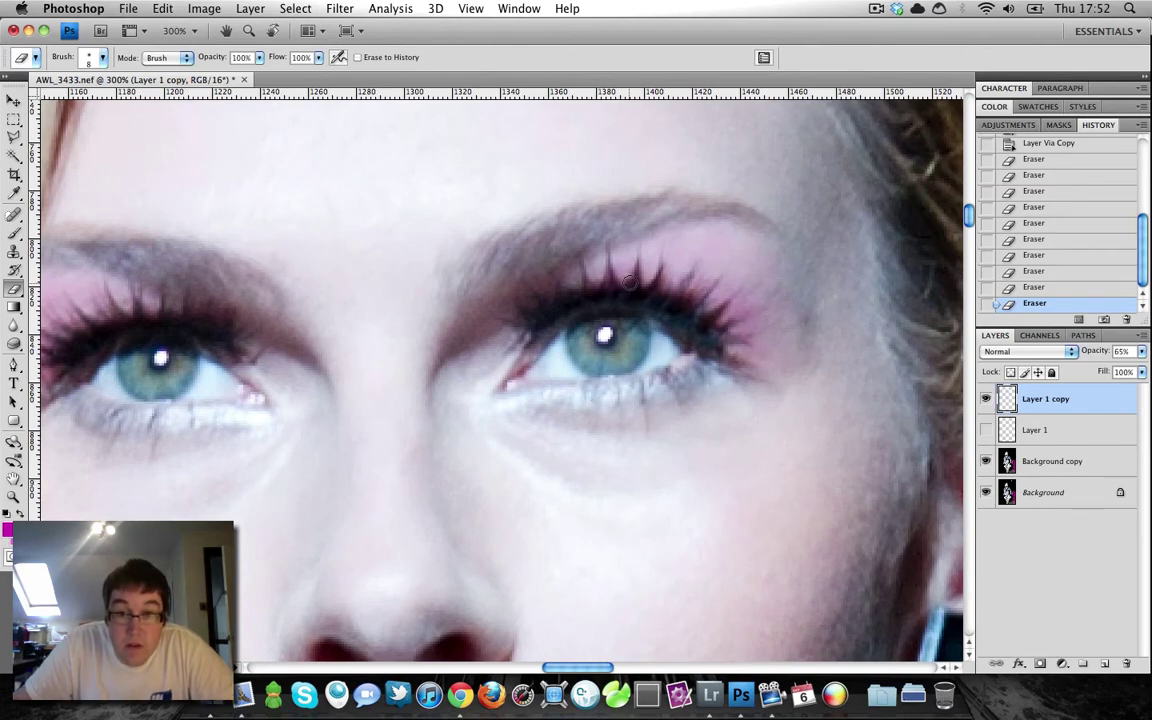
pyautogui.moveTo(630, 280); pyautogui.dragTo(621, 279)
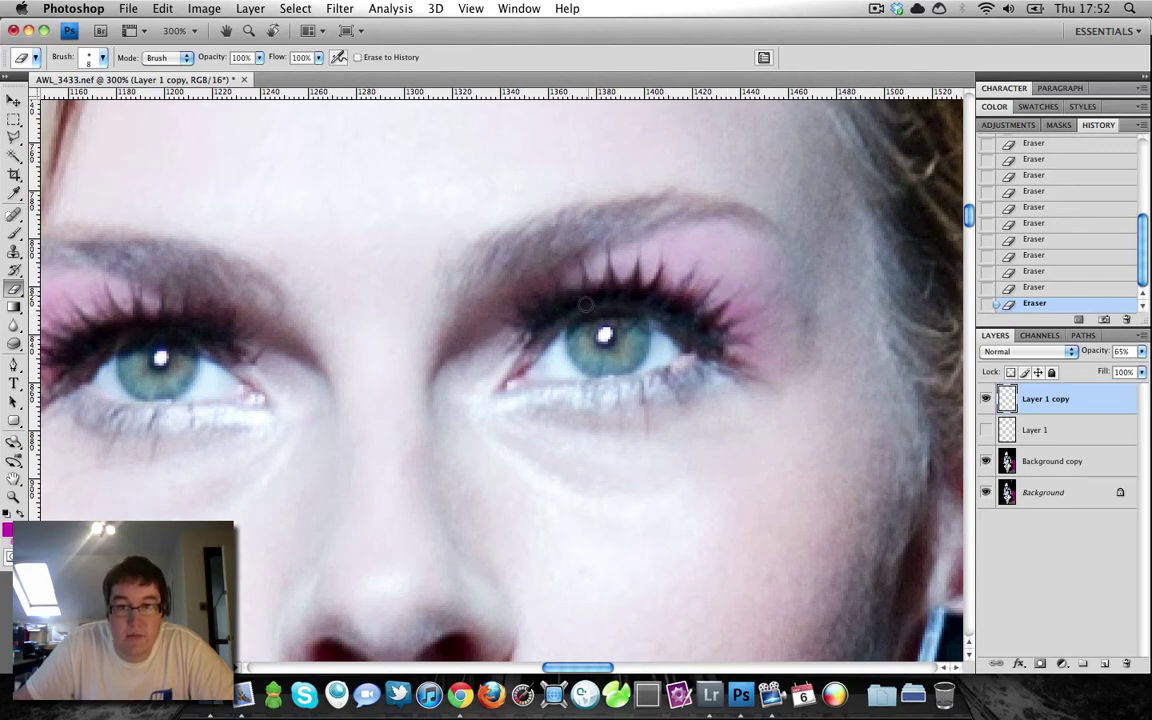
# Compare both eyes with Layer 1 copy hidden and shown
pyautogui.moveTo(178, 397); pyautogui.dragTo(300, 415)
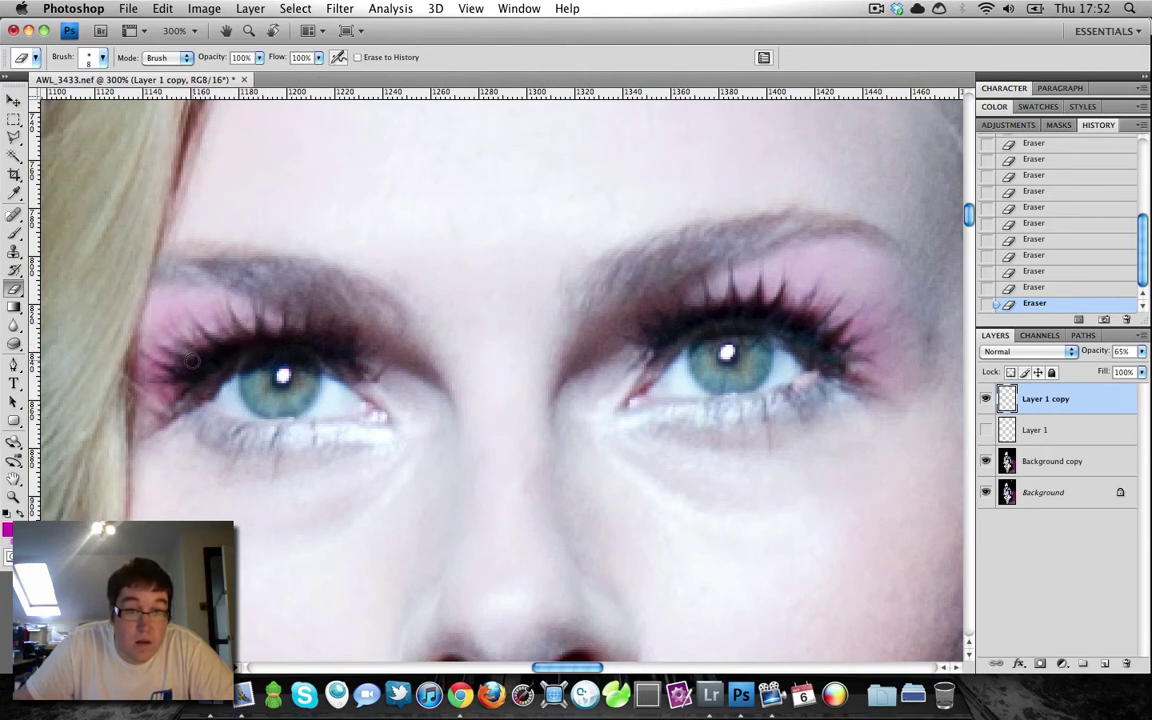
pyautogui.click(985, 399)
pyautogui.click(985, 399)
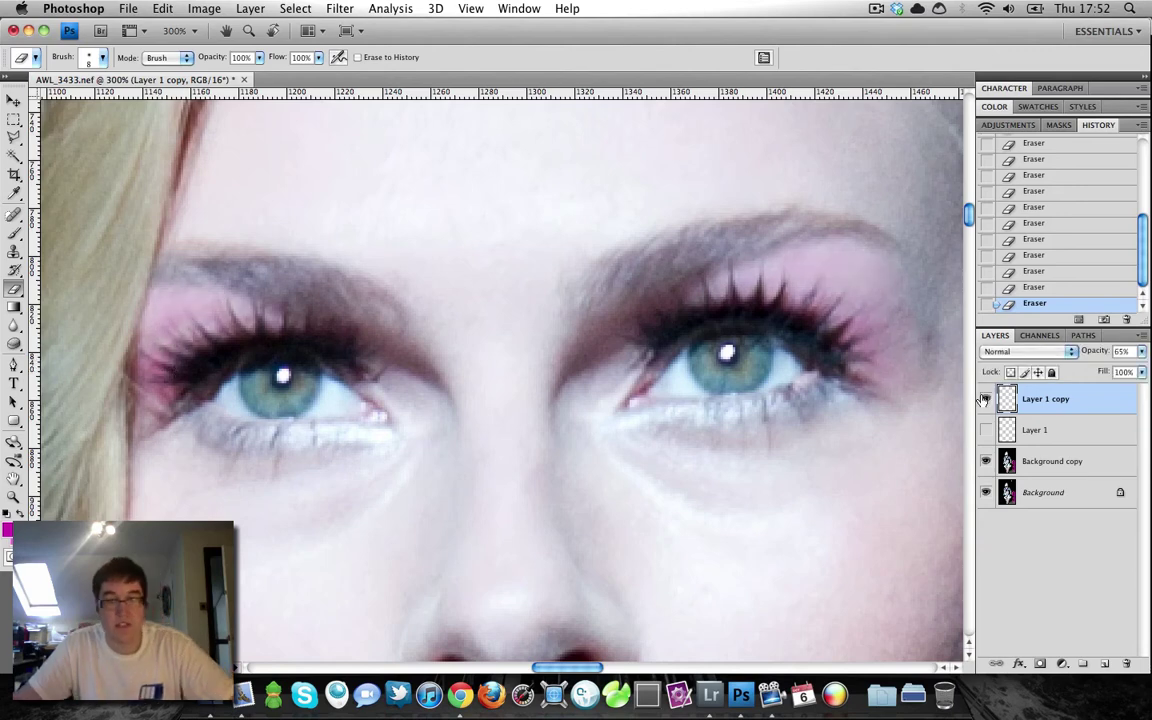
# Paint pink eyeshadow above the outer lashes of the eye beside the long hair, using an 8 px Overlay brush at 10% opacity
pyautogui.press('b')
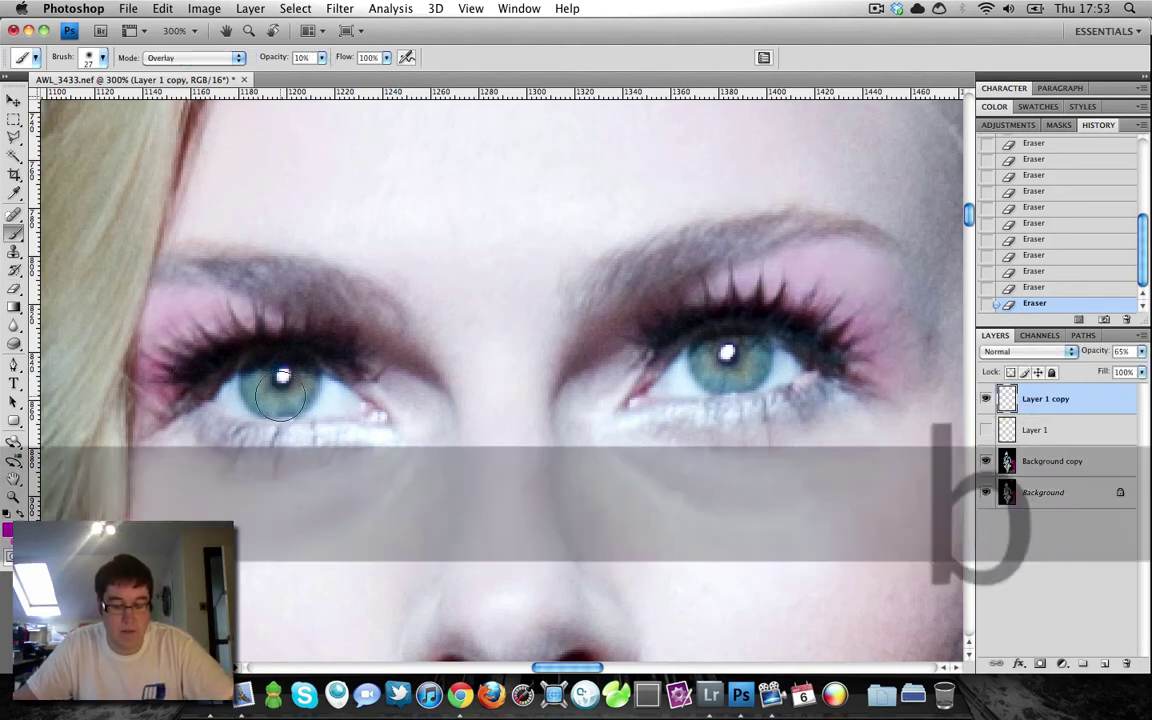
pyautogui.press('[')
pyautogui.press('[')
pyautogui.press('[')
pyautogui.press('[')
pyautogui.press('[')
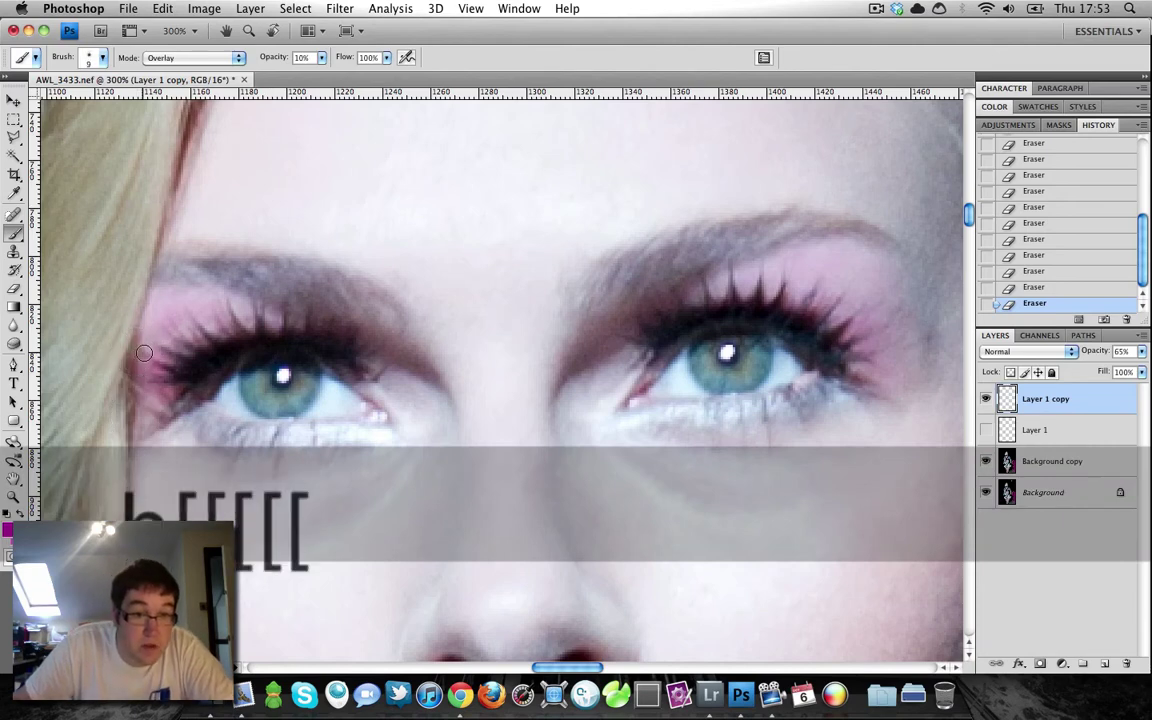
pyautogui.press('[')
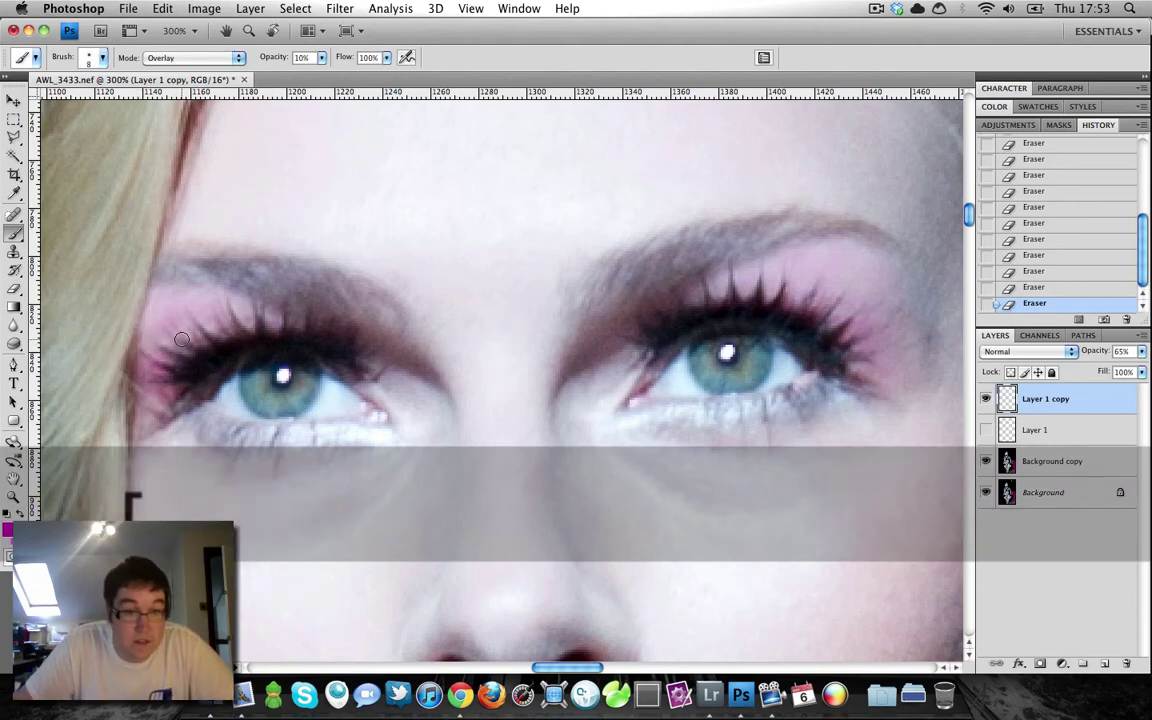
pyautogui.moveTo(213, 334)
pyautogui.mouseDown()
pyautogui.moveTo(233, 352)
pyautogui.moveTo(205, 330)
pyautogui.moveTo(191, 339)
pyautogui.mouseUp()
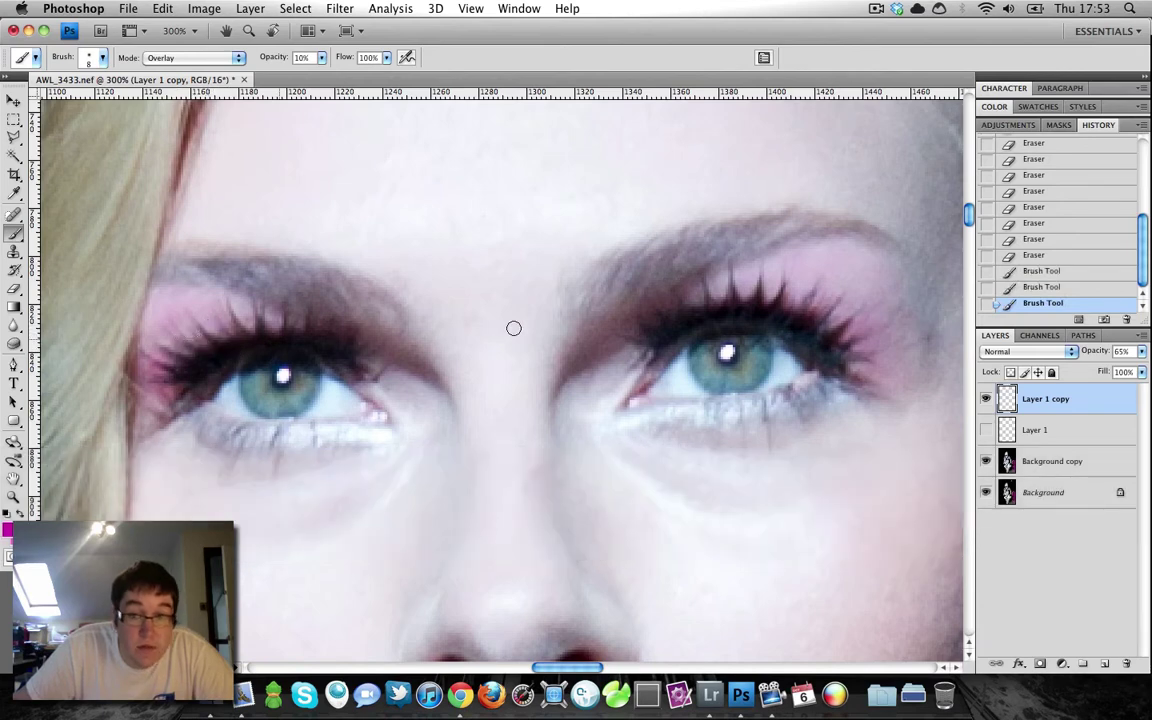
# Brush faint pink between the brow and upper lashes of the eye nearer the earring, and undo the last stroke
pyautogui.moveTo(660, 250); pyautogui.dragTo(674, 260)
pyautogui.moveTo(724, 278)
pyautogui.mouseDown()
pyautogui.moveTo(736, 283)
pyautogui.moveTo(716, 298)
pyautogui.mouseUp()
pyautogui.moveTo(708, 284)
pyautogui.mouseDown()
pyautogui.moveTo(713, 298)
pyautogui.moveTo(699, 298)
pyautogui.mouseUp()
pyautogui.moveTo(655, 258); pyautogui.dragTo(609, 285)
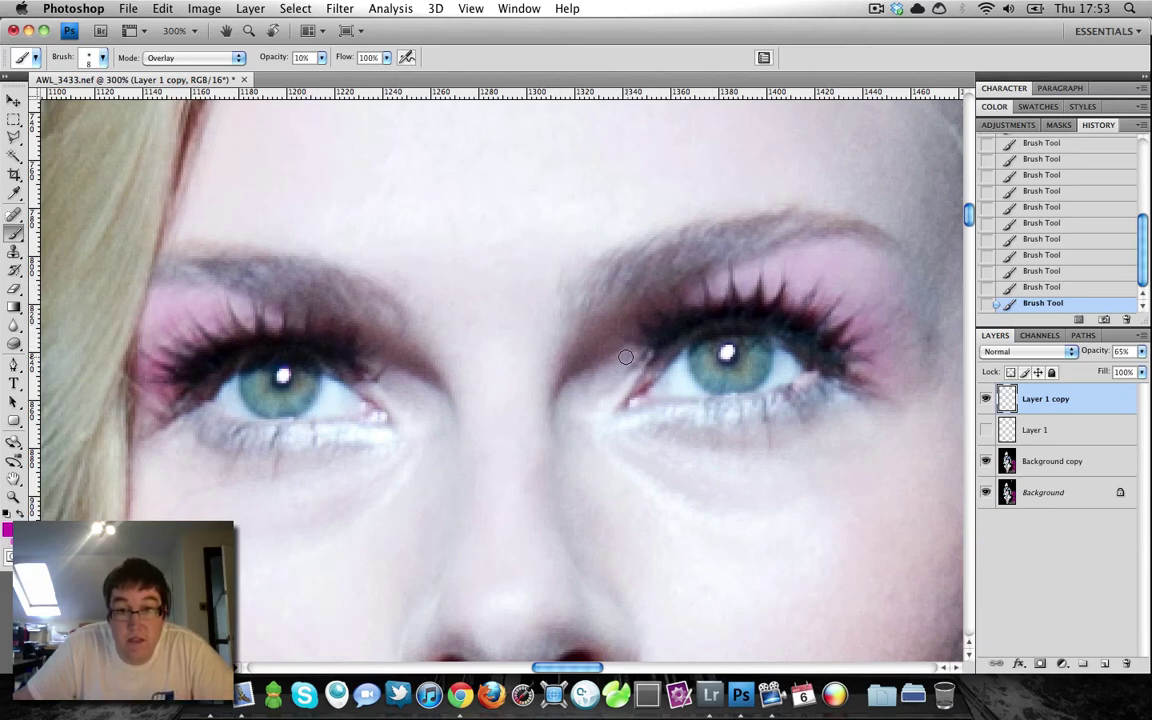
pyautogui.press('super+z')
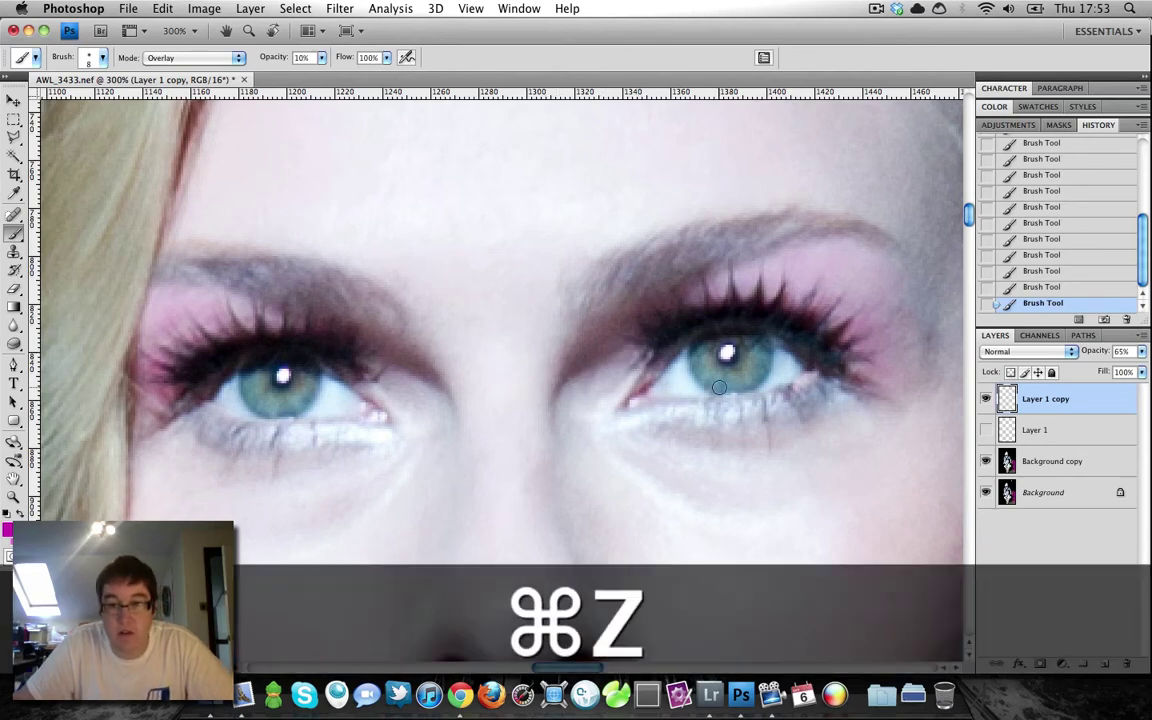
pyautogui.press('super+alt+z')
# Switch to the Sponge tool and set its mode to Desaturate
pyautogui.press('super+minus')
pyautogui.press('super+minus')
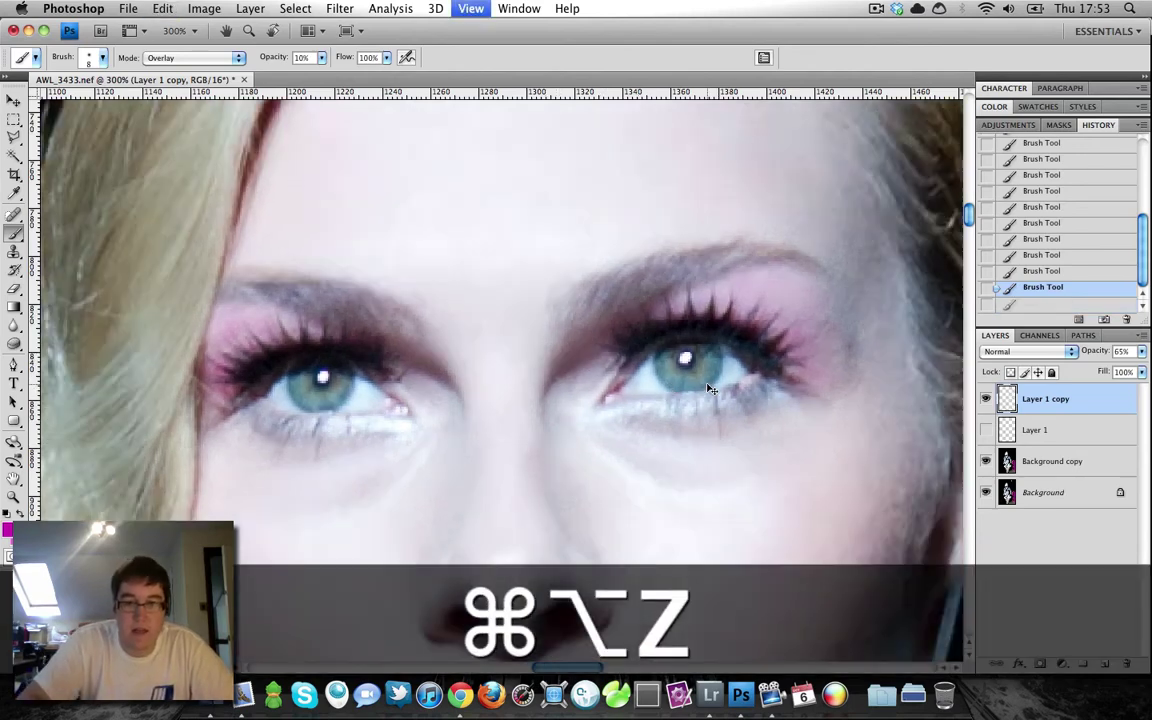
pyautogui.press('super+minus')
pyautogui.press('super+equal')
pyautogui.press('super+equal')
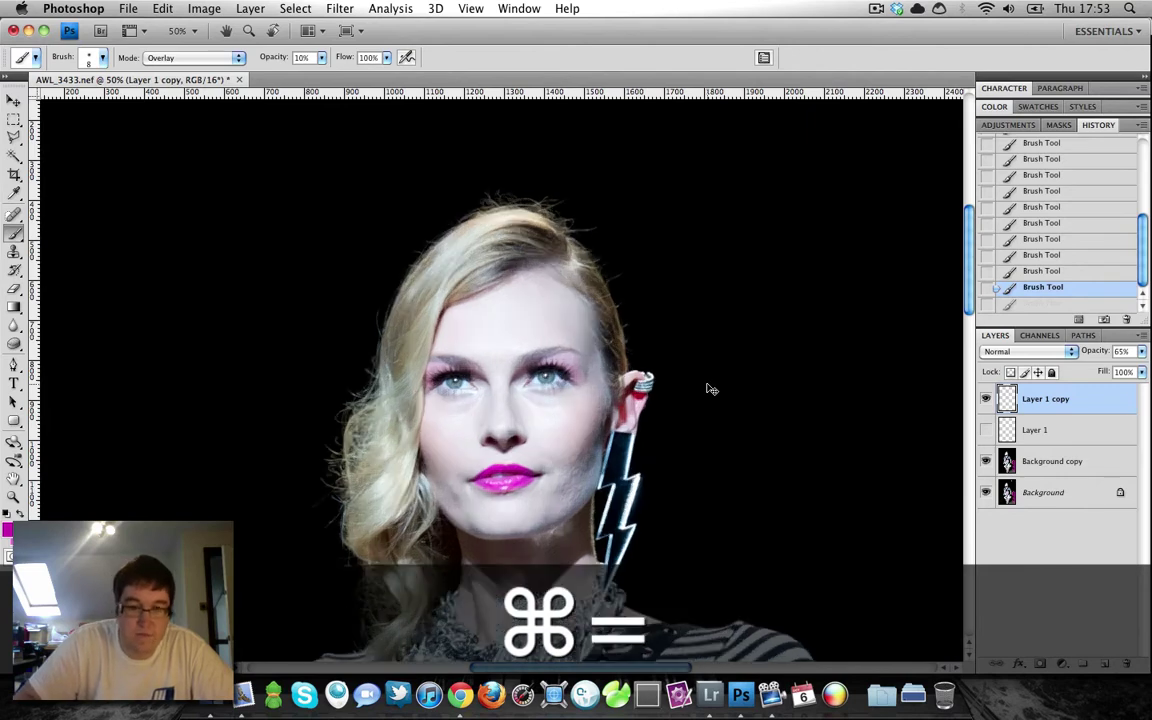
pyautogui.press('super+equal')
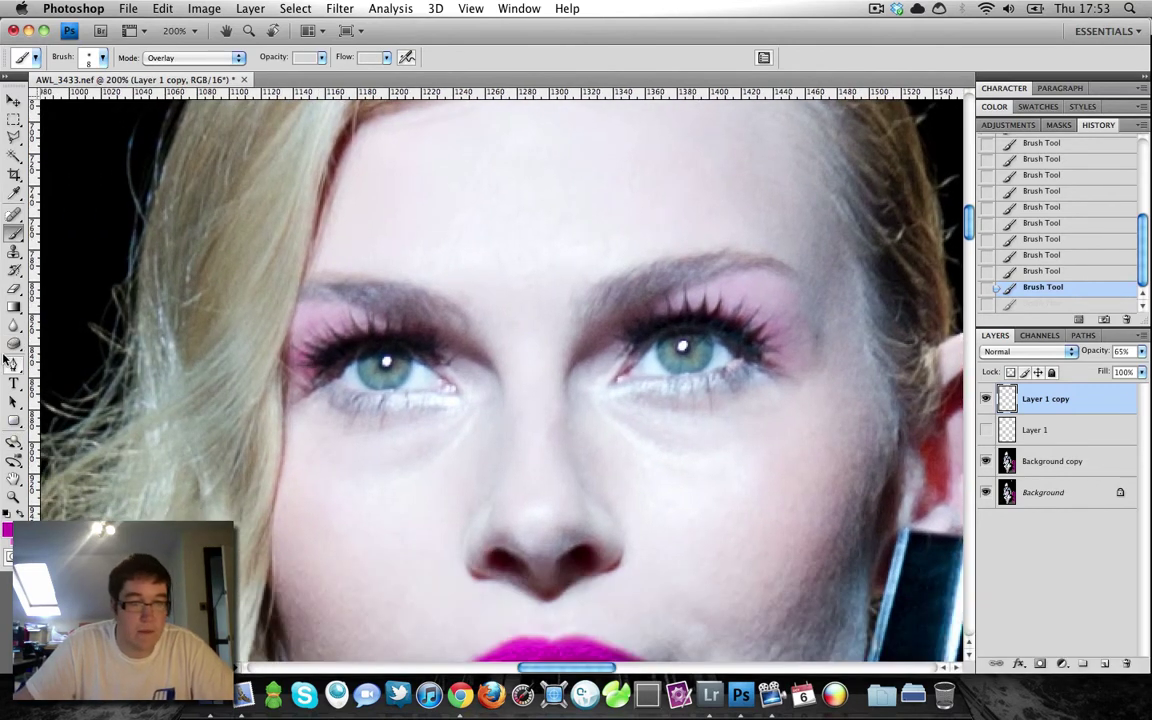
pyautogui.moveTo(14, 343); pyautogui.dragTo(45, 371)
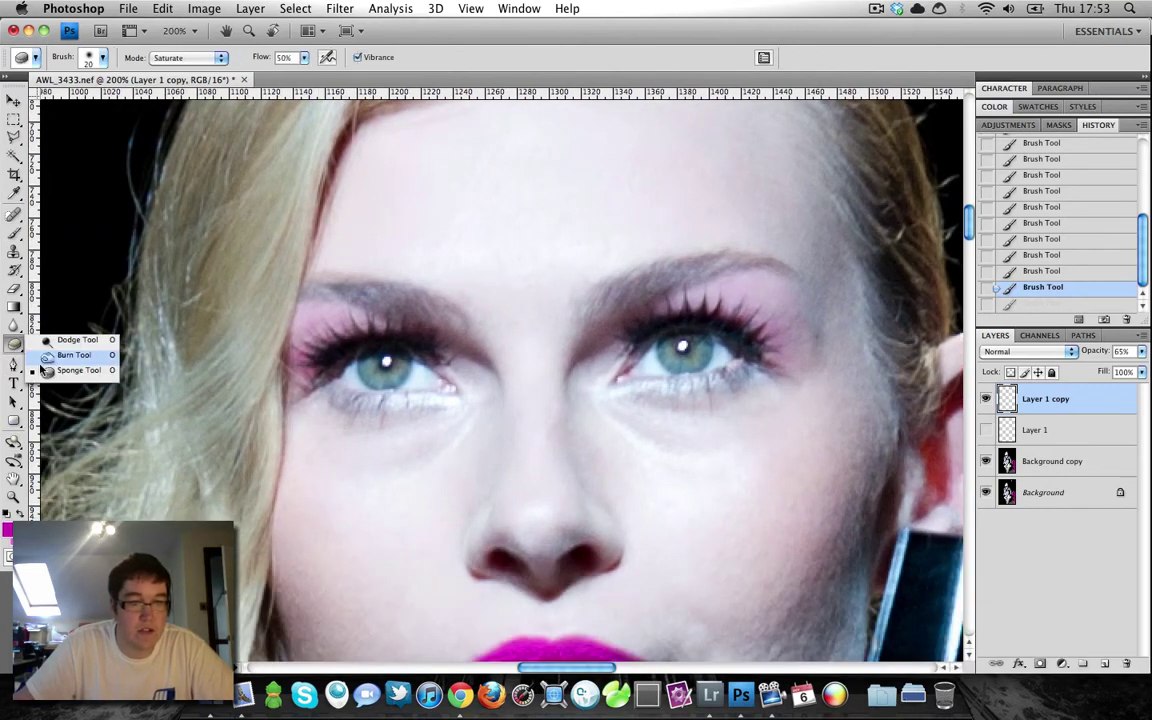
pyautogui.click(174, 57)
pyautogui.click(174, 57)
pyautogui.click(156, 58)
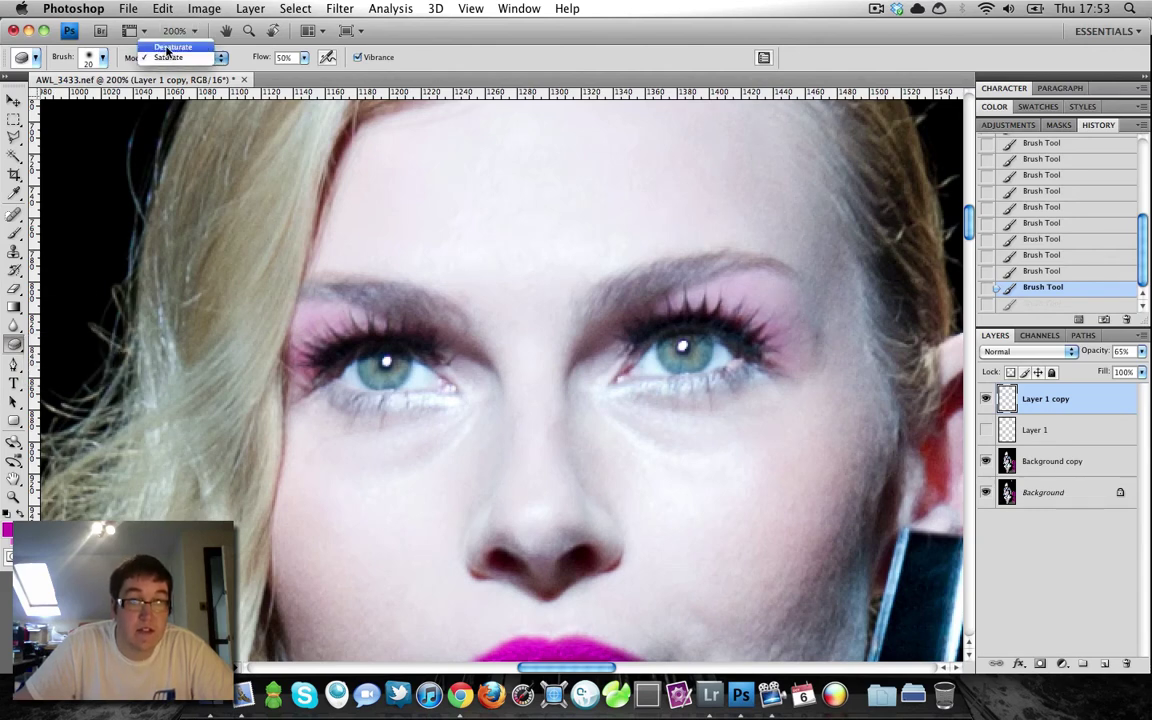
pyautogui.click(165, 42)
# Desaturate the outer corner of the eye beside the long hair on Layer 1 copy, using a 20 px sponge at 50% flow
pyautogui.click(293, 365)
pyautogui.click(294, 366)
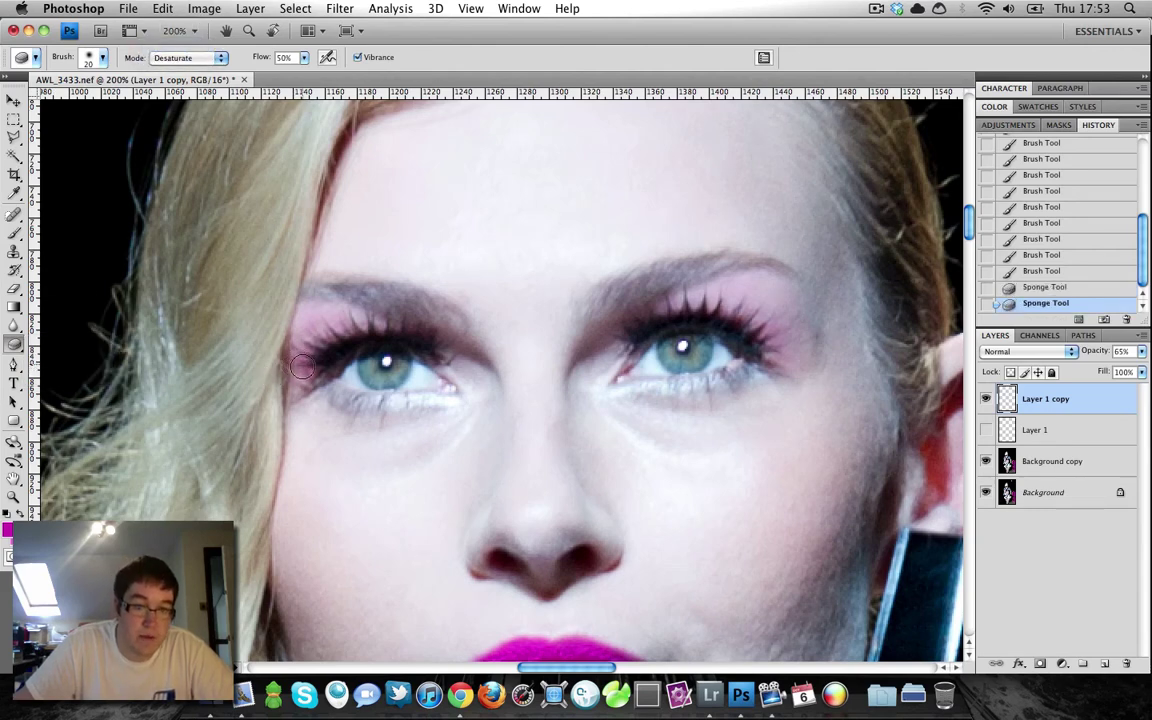
pyautogui.click(295, 368)
pyautogui.click(297, 370)
pyautogui.click(298, 372)
pyautogui.click(300, 375)
pyautogui.click(302, 377)
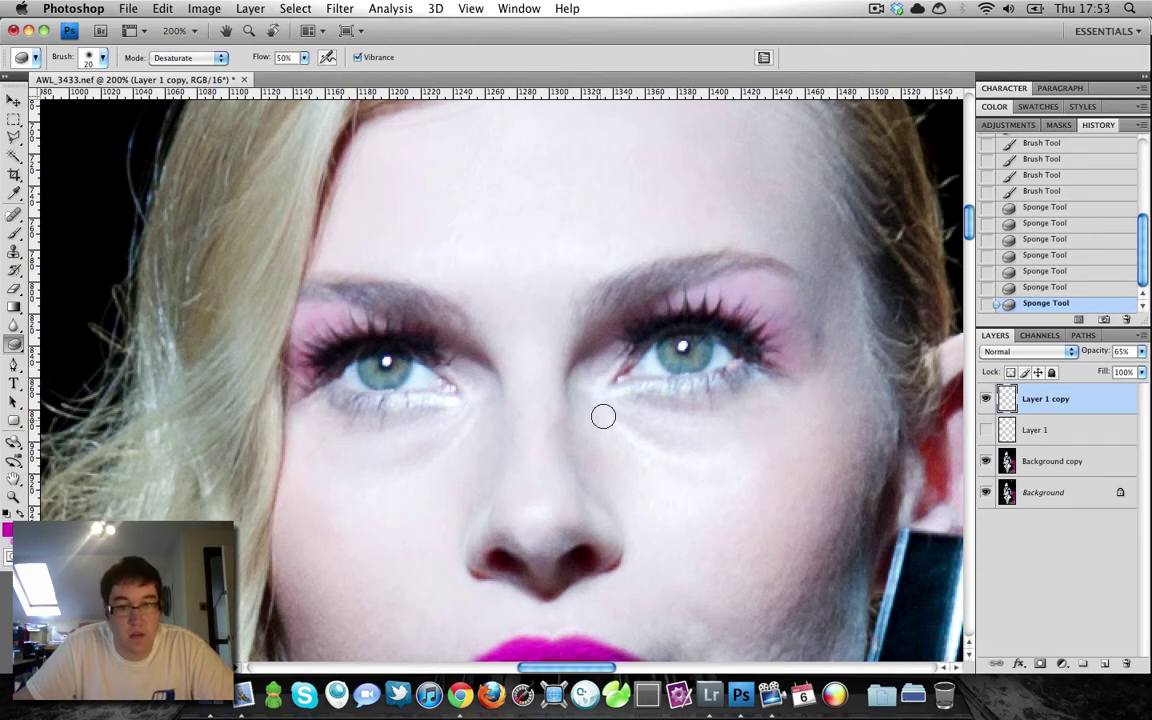
# Hide Layer 1 copy and make Background copy the active layer
pyautogui.click(987, 400)
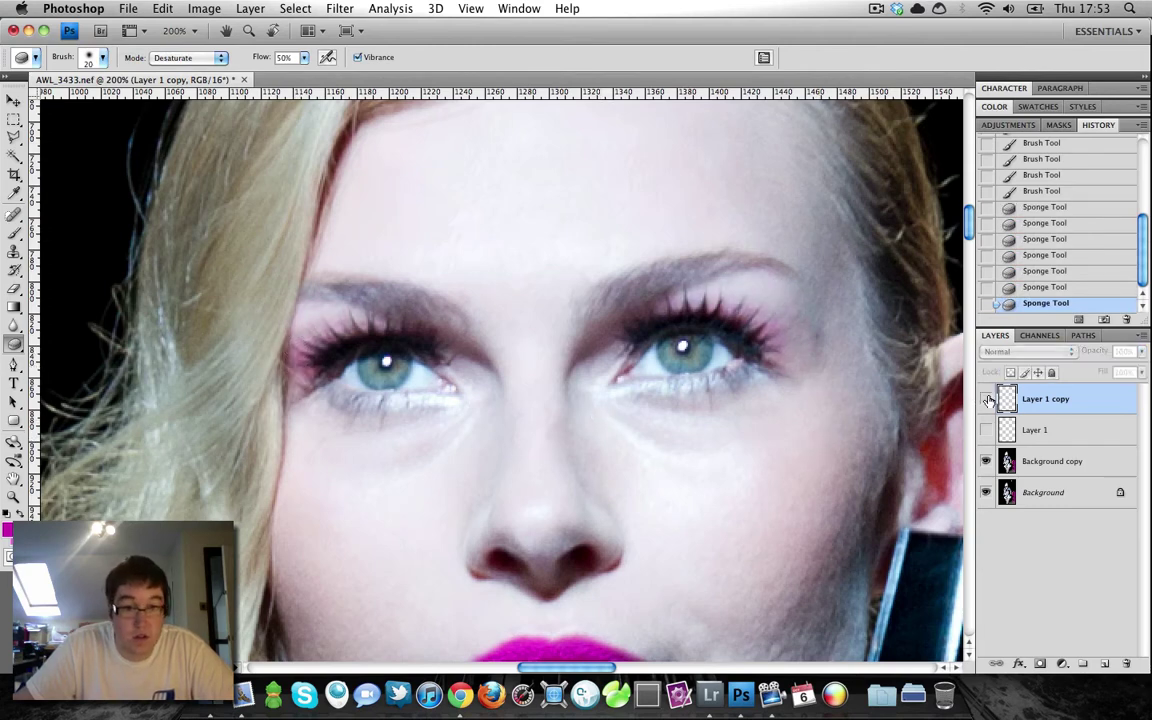
pyautogui.click(987, 400)
pyautogui.click(987, 400)
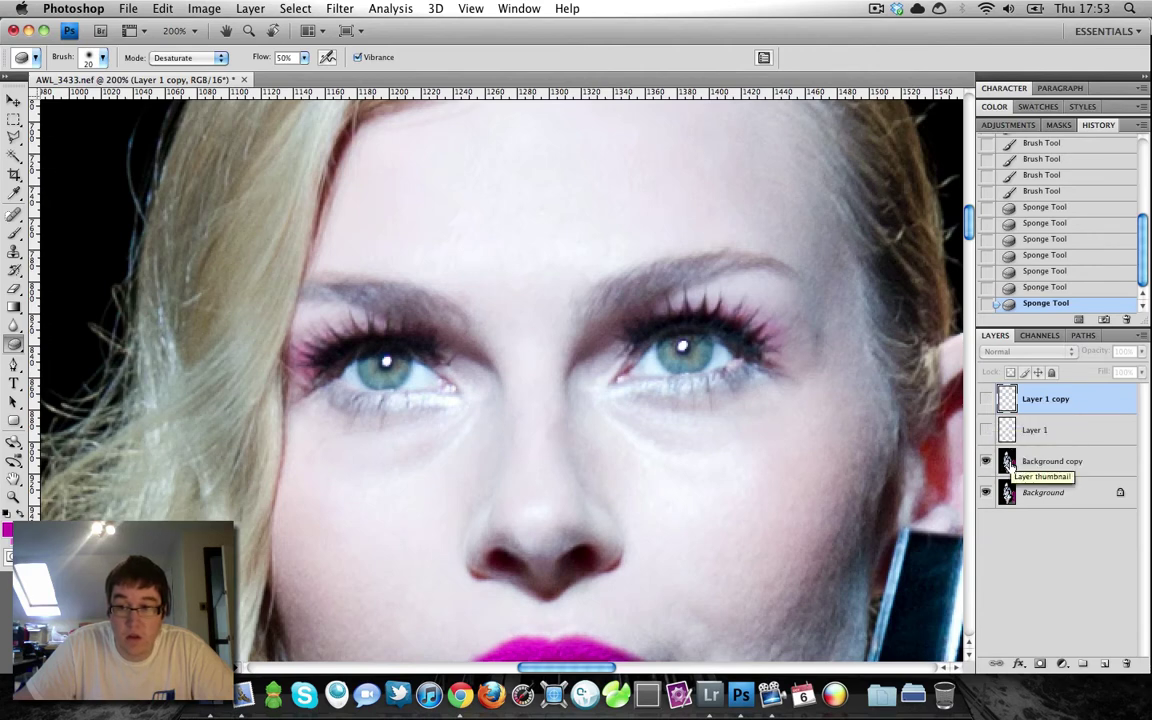
pyautogui.click(1008, 464)
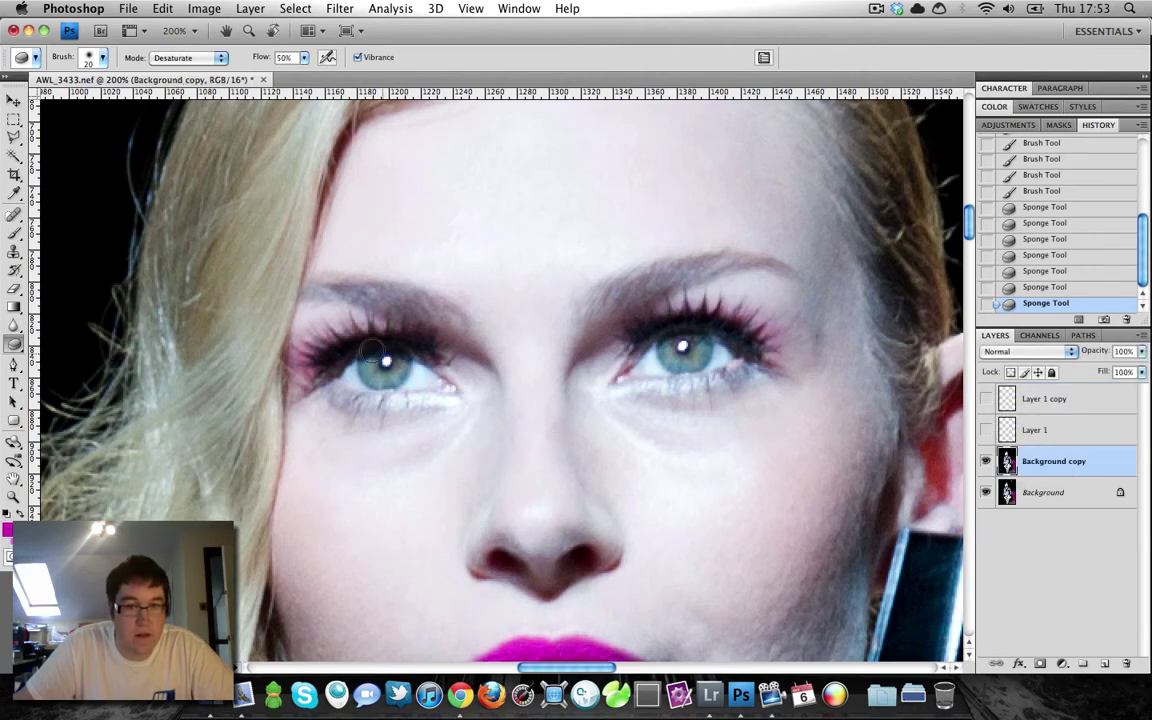
# Desaturate the pink outer lashes beside the long hair on Background copy with the sponge, and undo the last two strokes
pyautogui.click(299, 355)
pyautogui.click(299, 355)
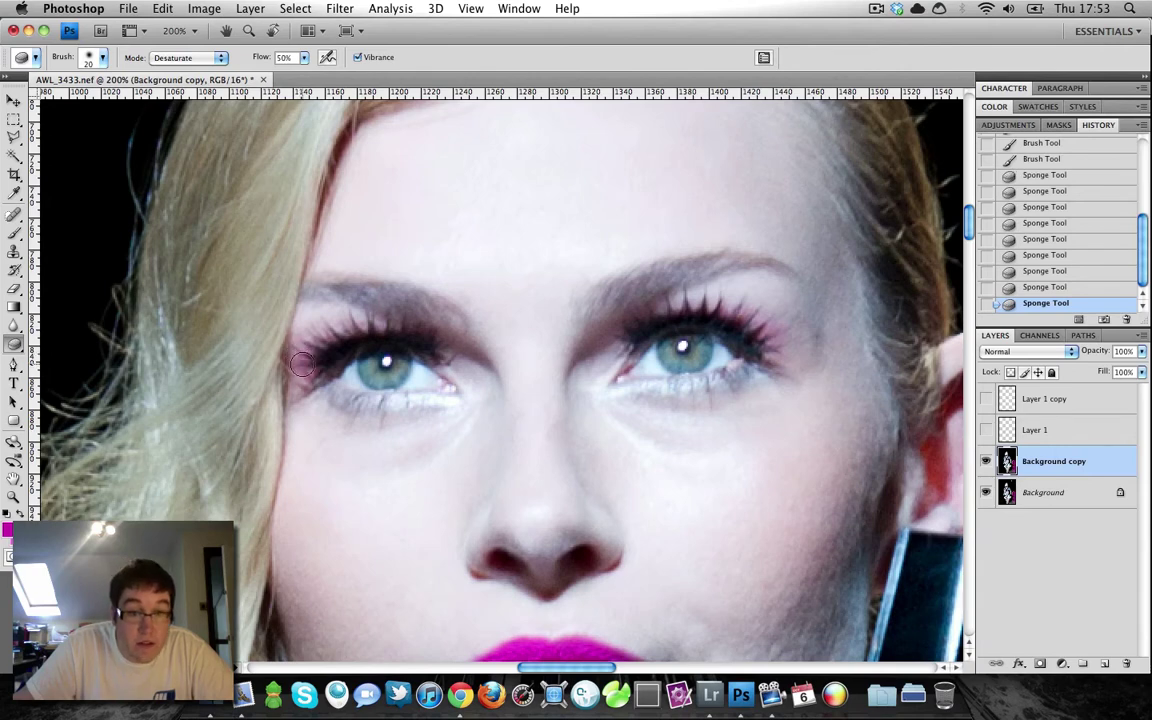
pyautogui.click(299, 355)
pyautogui.click(299, 355)
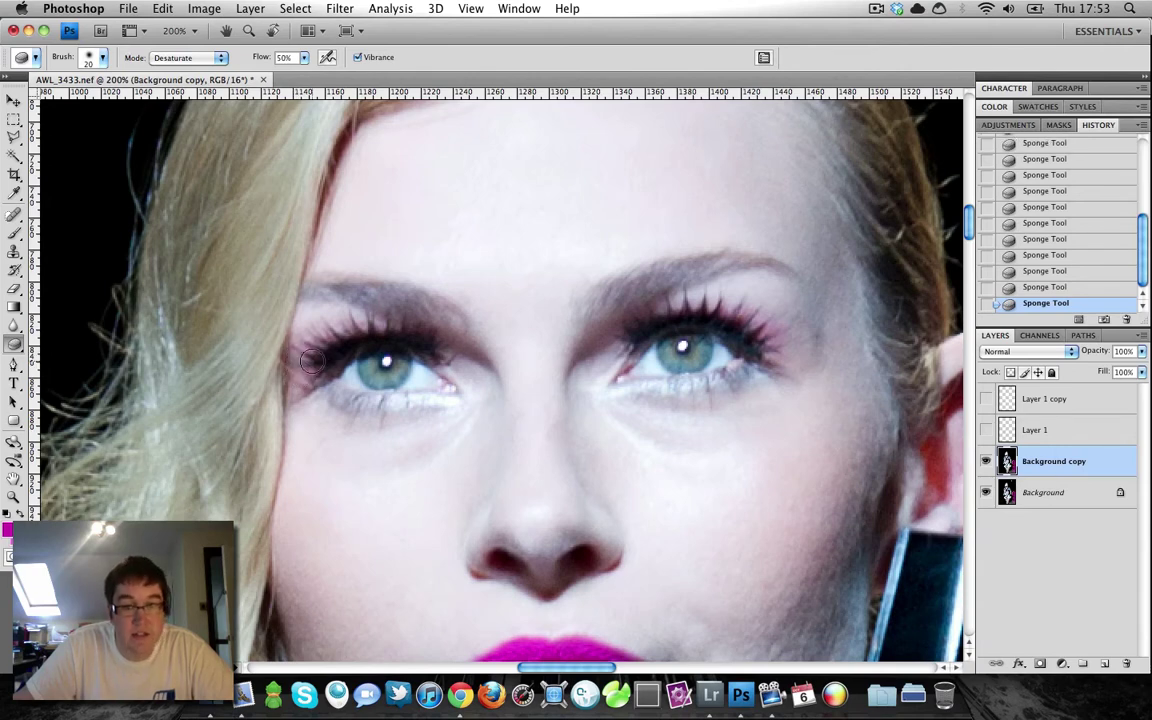
pyautogui.press('super+alt+z')
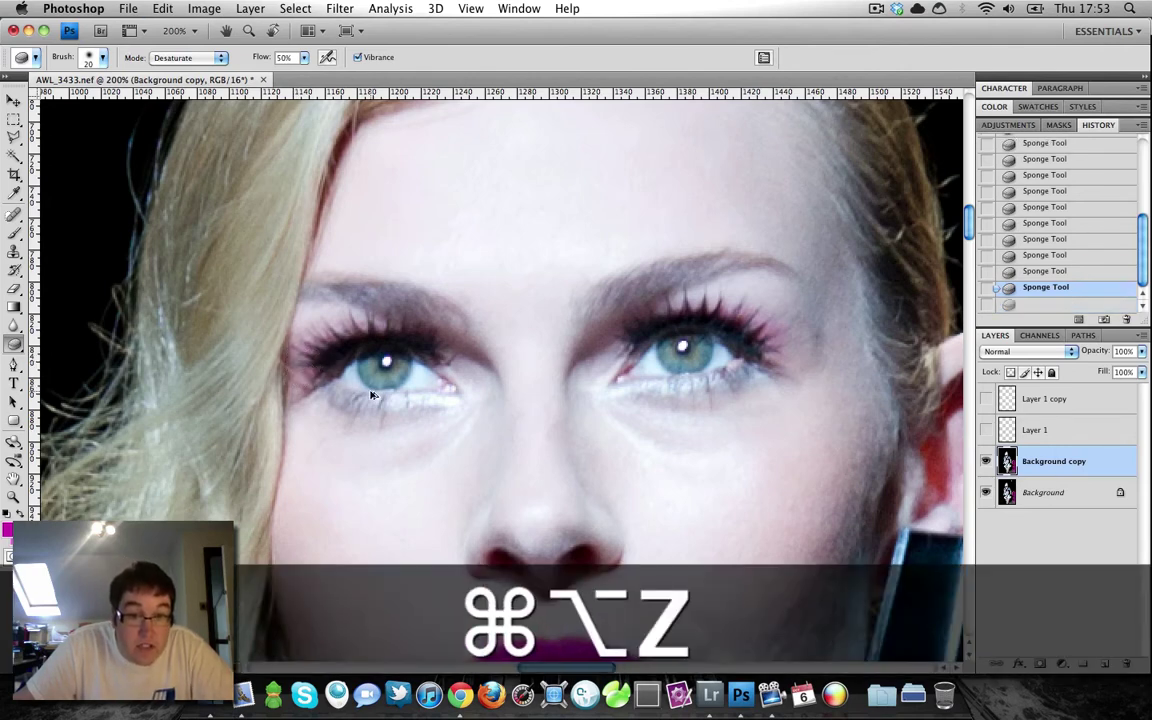
pyautogui.press('super+alt+z')
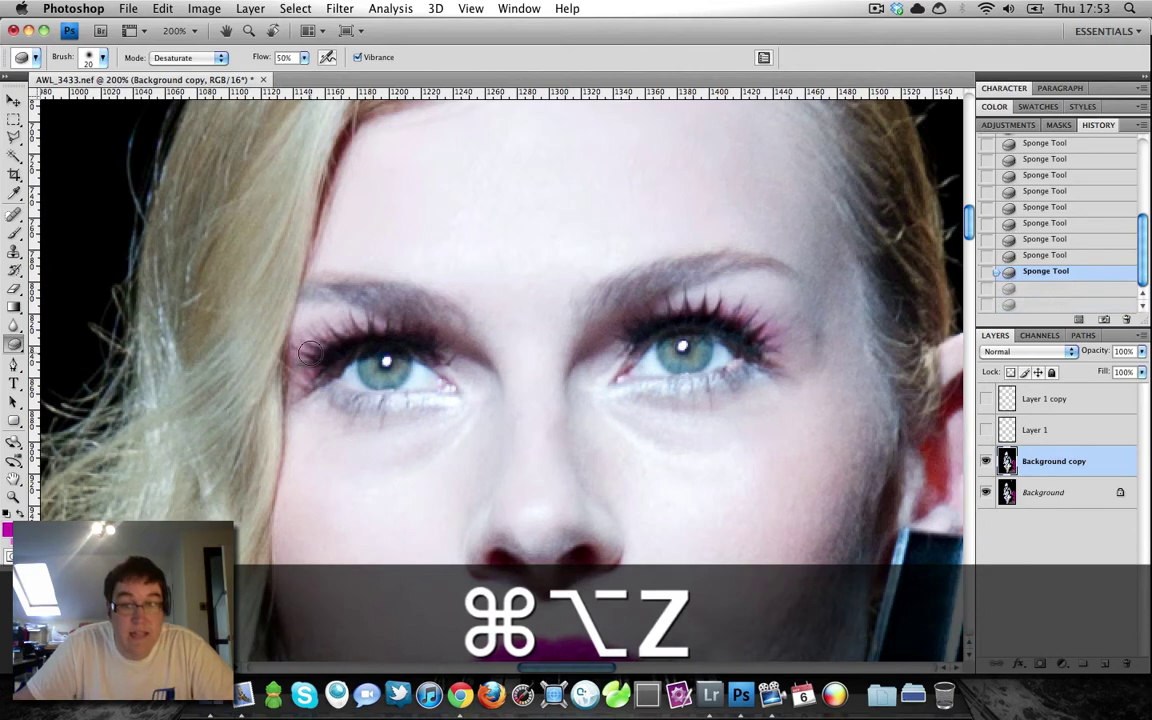
# Show Layer 1 copy, compare it with Layer 1 switched on and off, and review the whole face with Layer 1 hidden
pyautogui.click(986, 399)
pyautogui.click(986, 430)
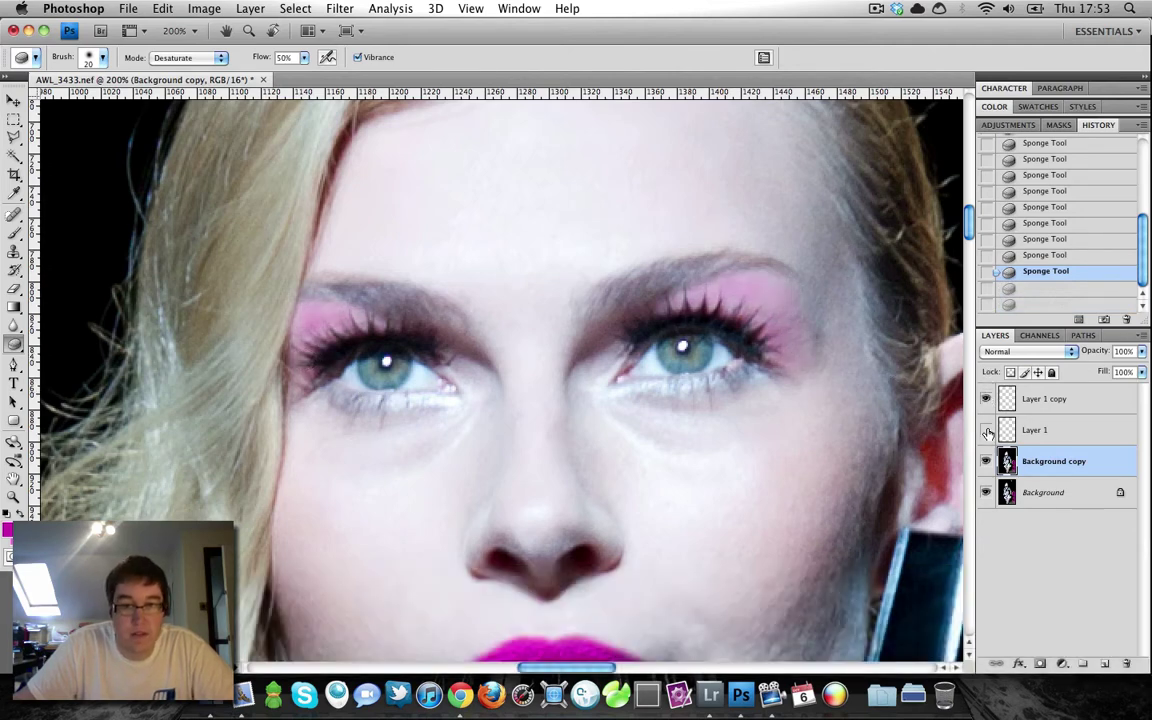
pyautogui.click(987, 431)
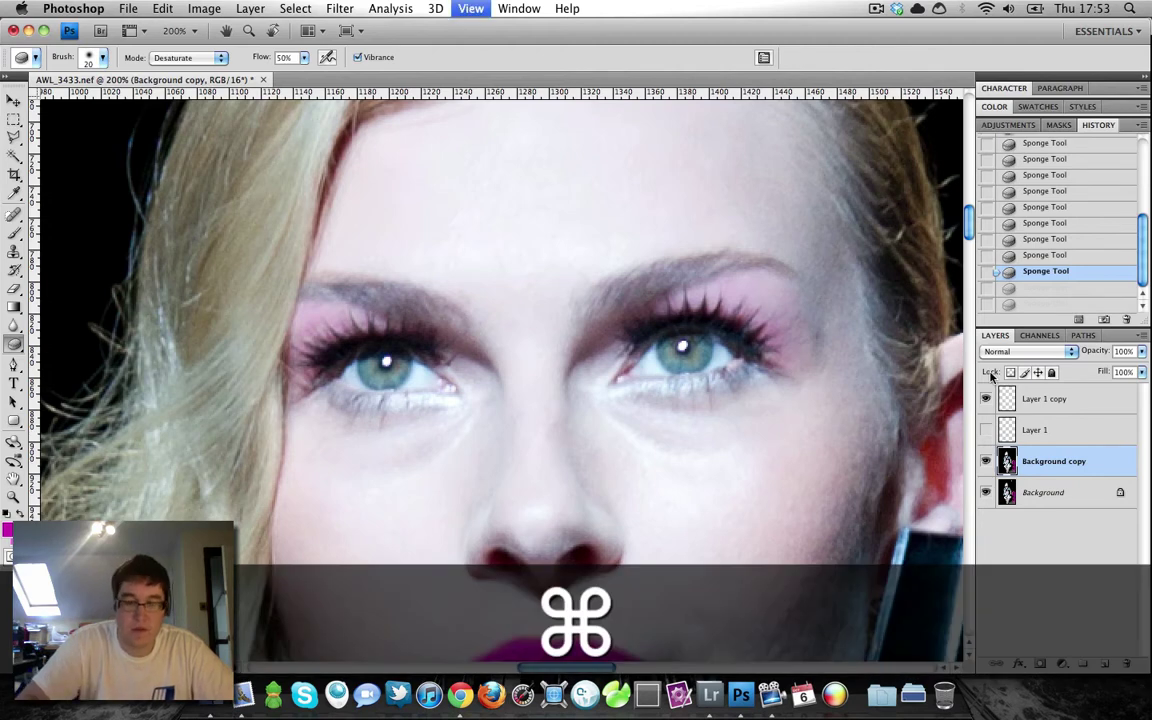
pyautogui.press('super+minus')
pyautogui.press('super+minus')
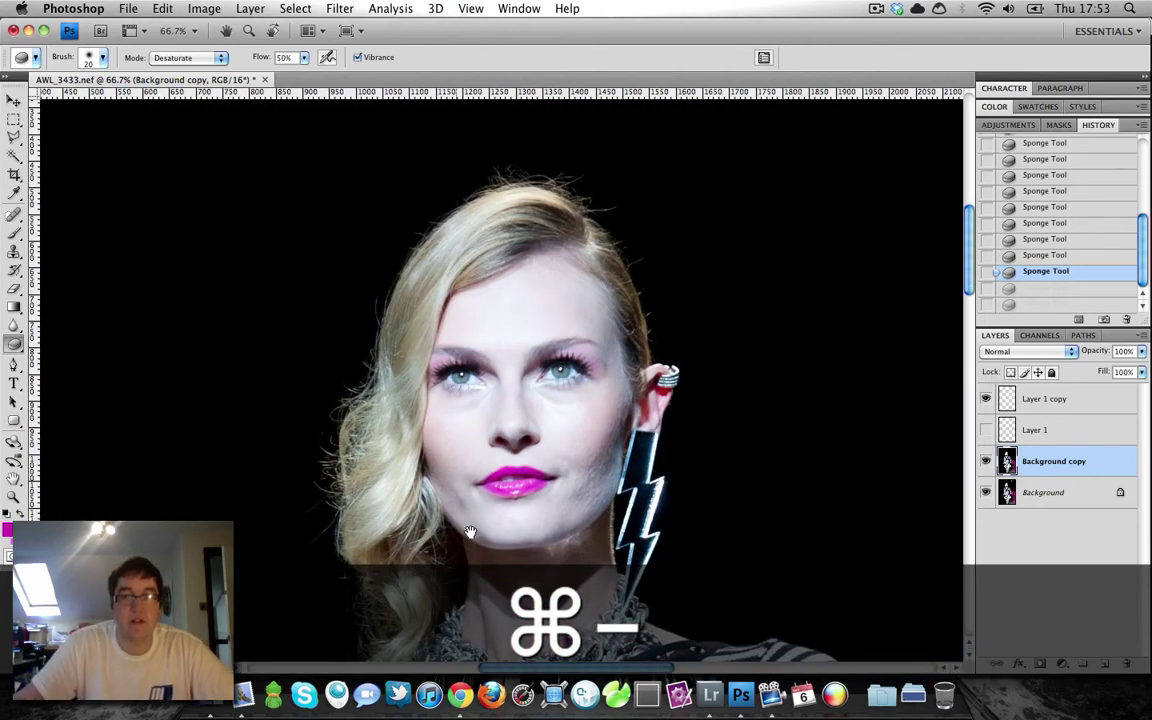
pyautogui.moveTo(470, 532); pyautogui.dragTo(474, 392)
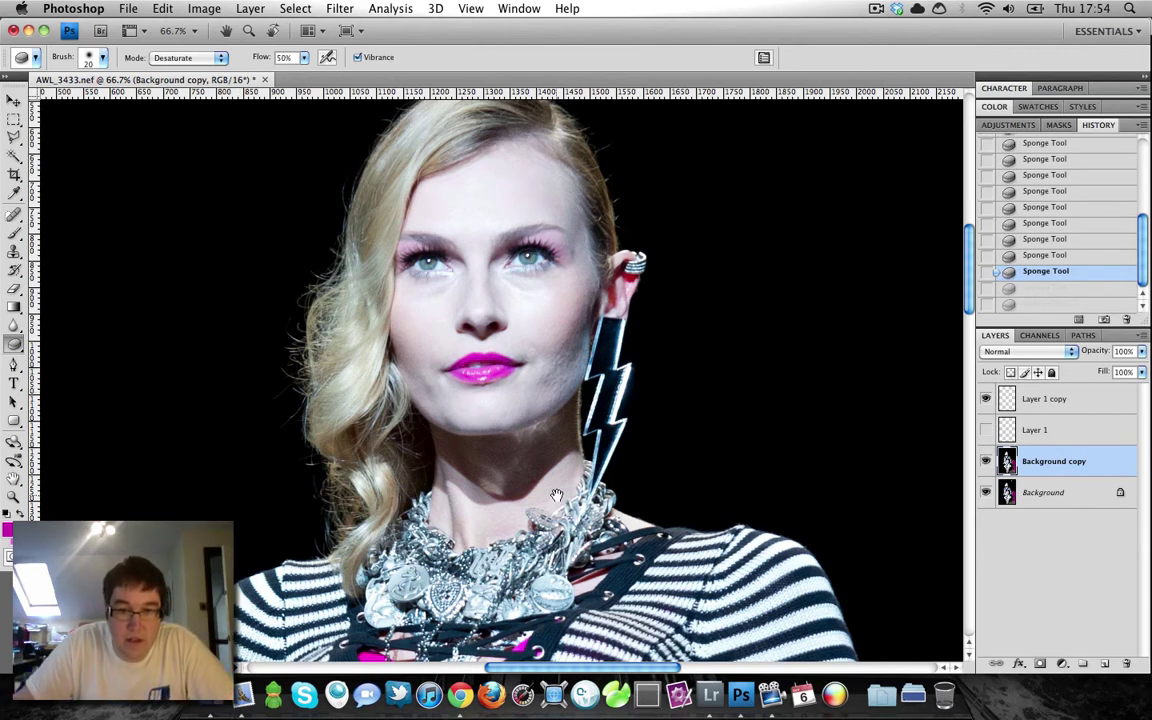
pyautogui.press('super+minus')
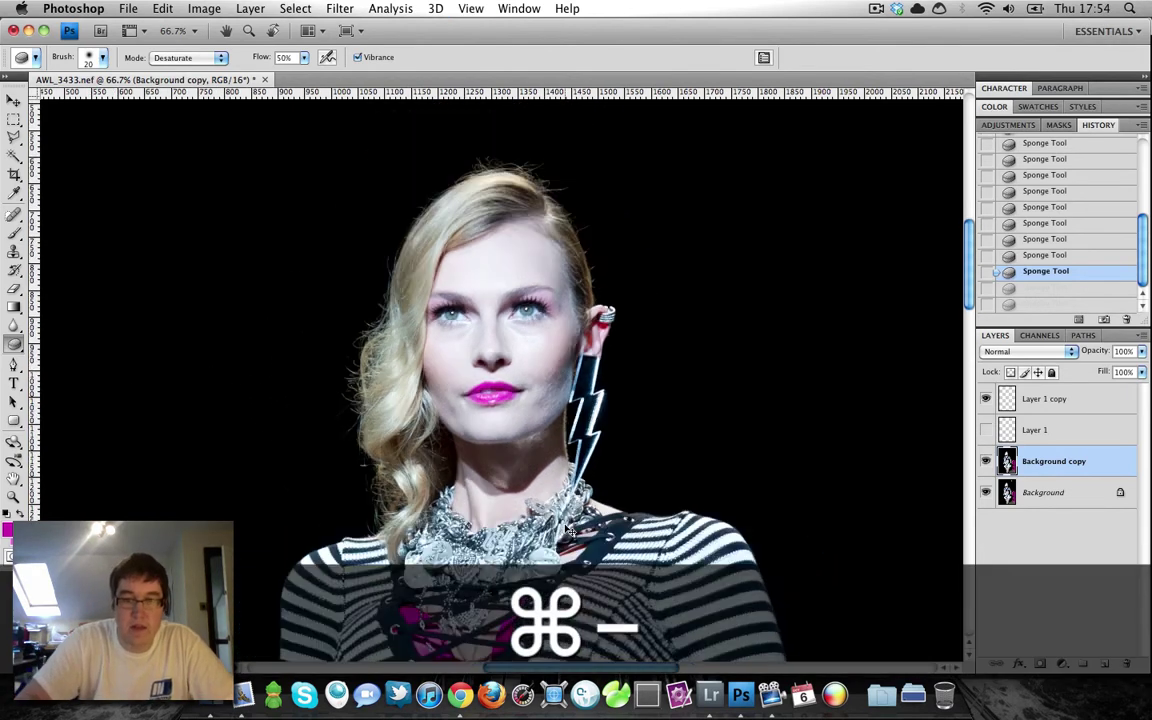
pyautogui.press('super+minus')
# Save the retouched photo and switch to Adobe Lightroom 3
pyautogui.click(876, 8)
pyautogui.click(876, 8)
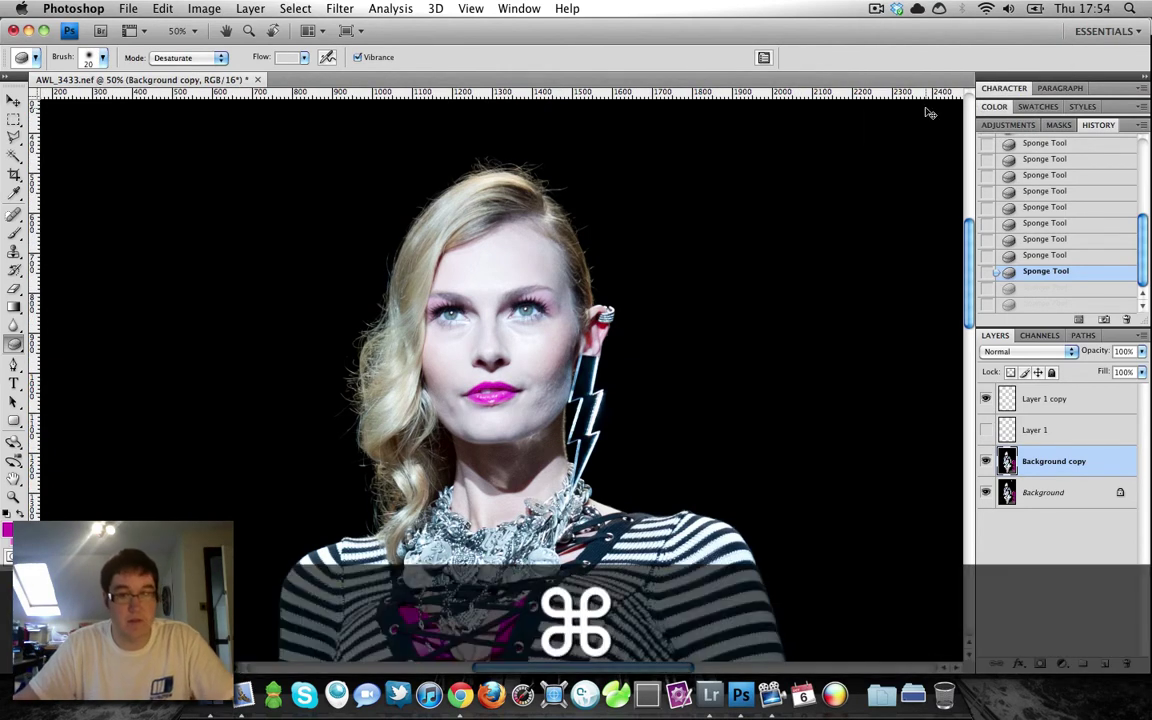
pyautogui.press('super+s')
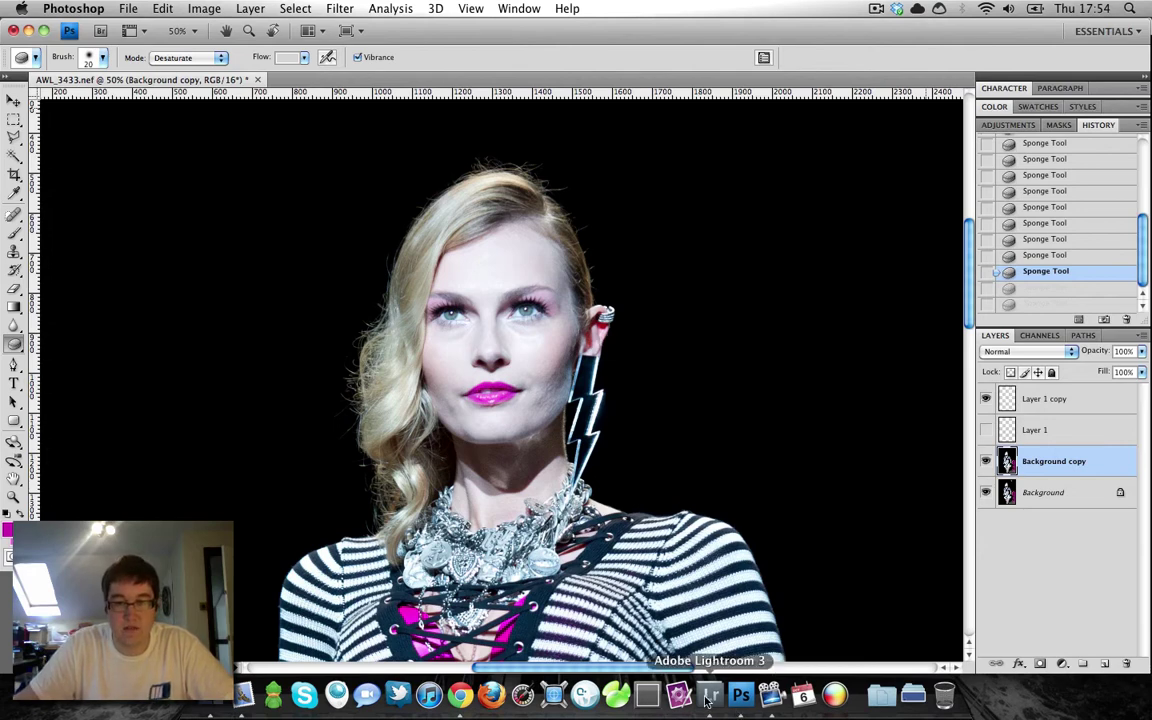
pyautogui.moveTo(706, 702)
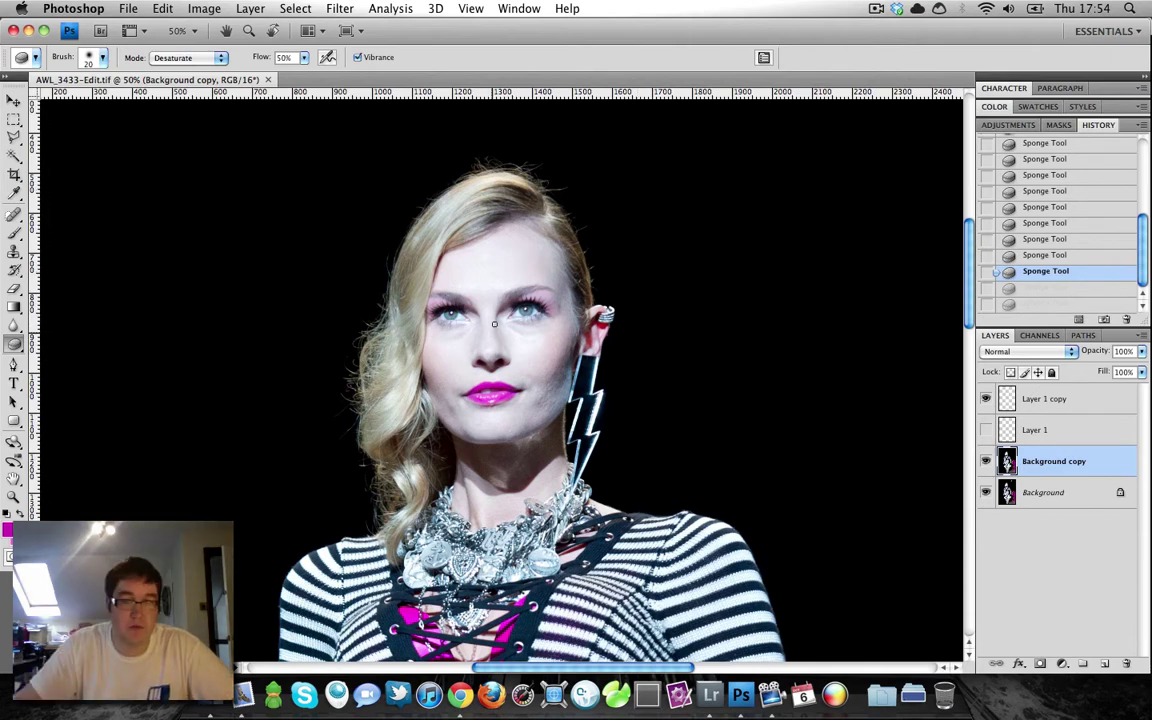
pyautogui.scroll(3, 476, 260)
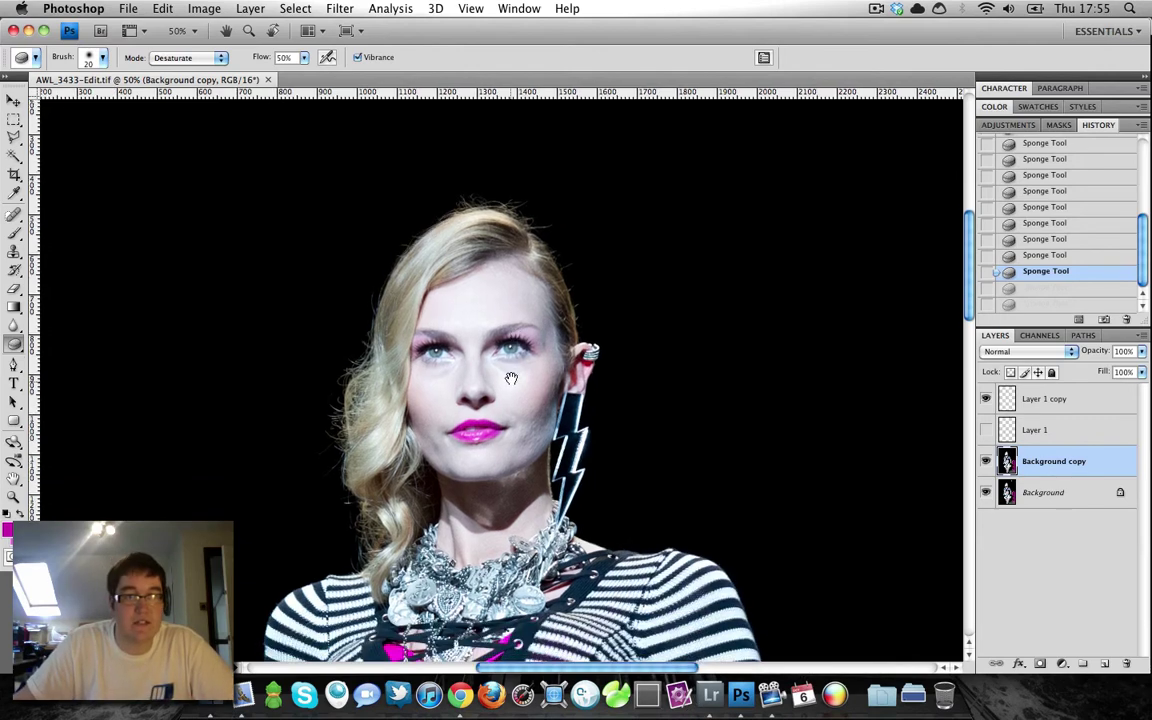
pyautogui.click(708, 697)
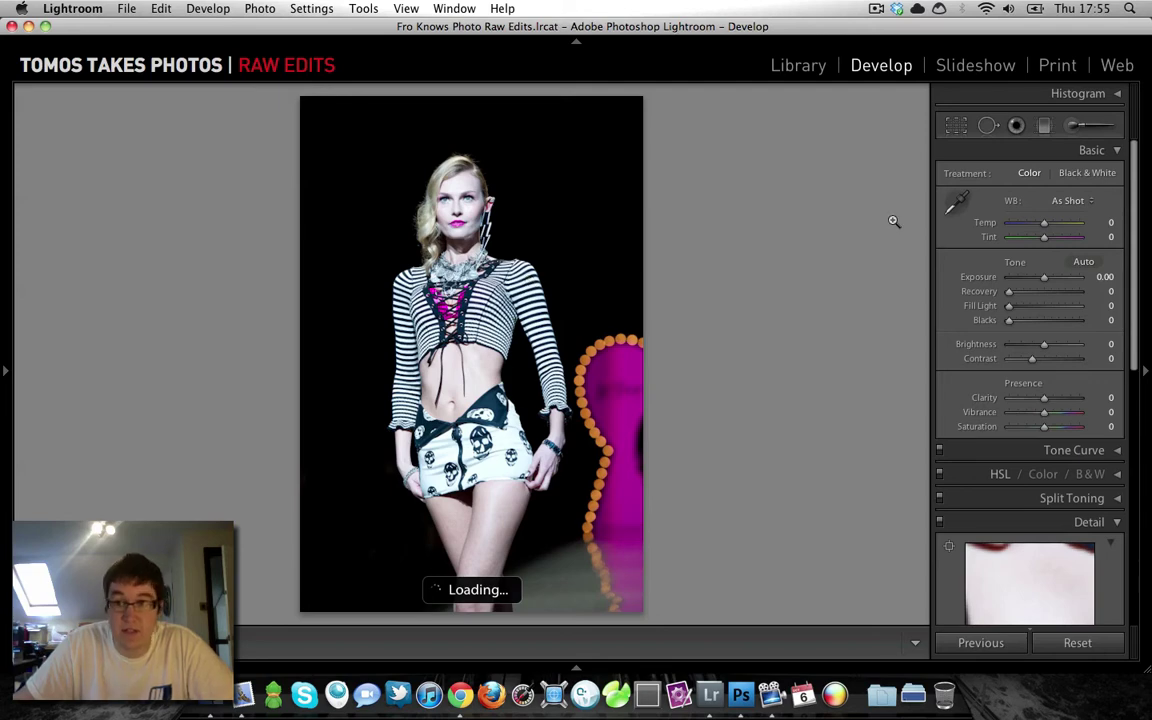
# Check the photo up close, and warm its white balance by setting Temp to +23
pyautogui.click(550, 289)
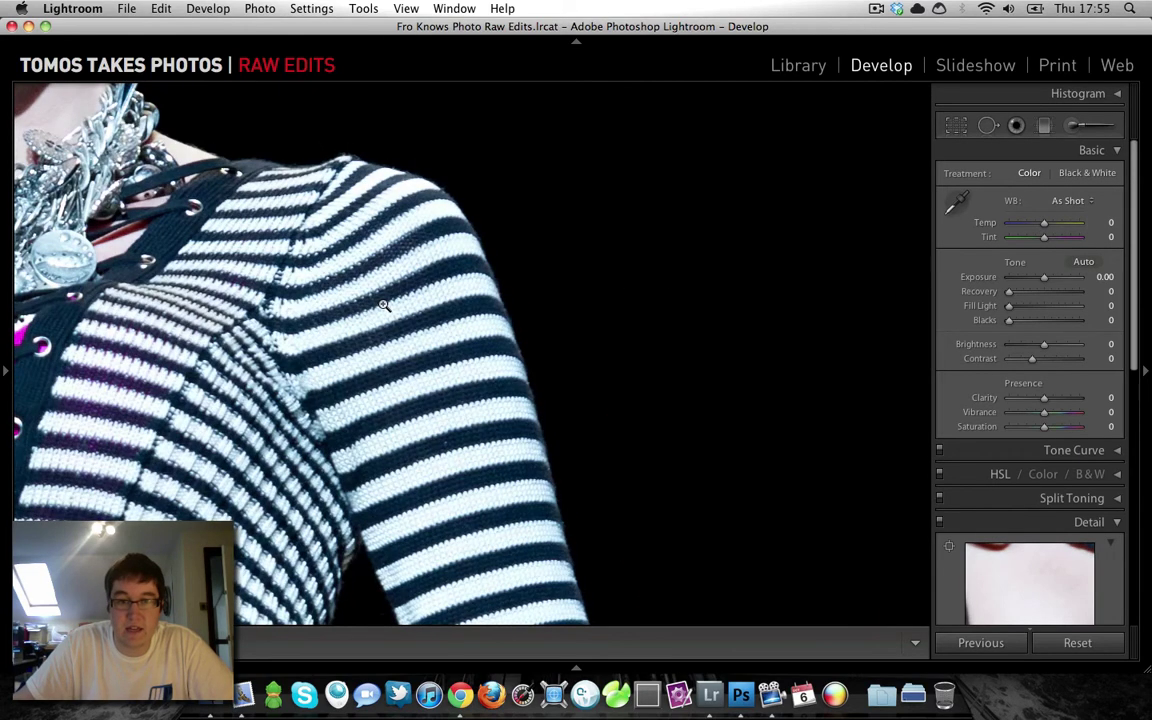
pyautogui.click(381, 303)
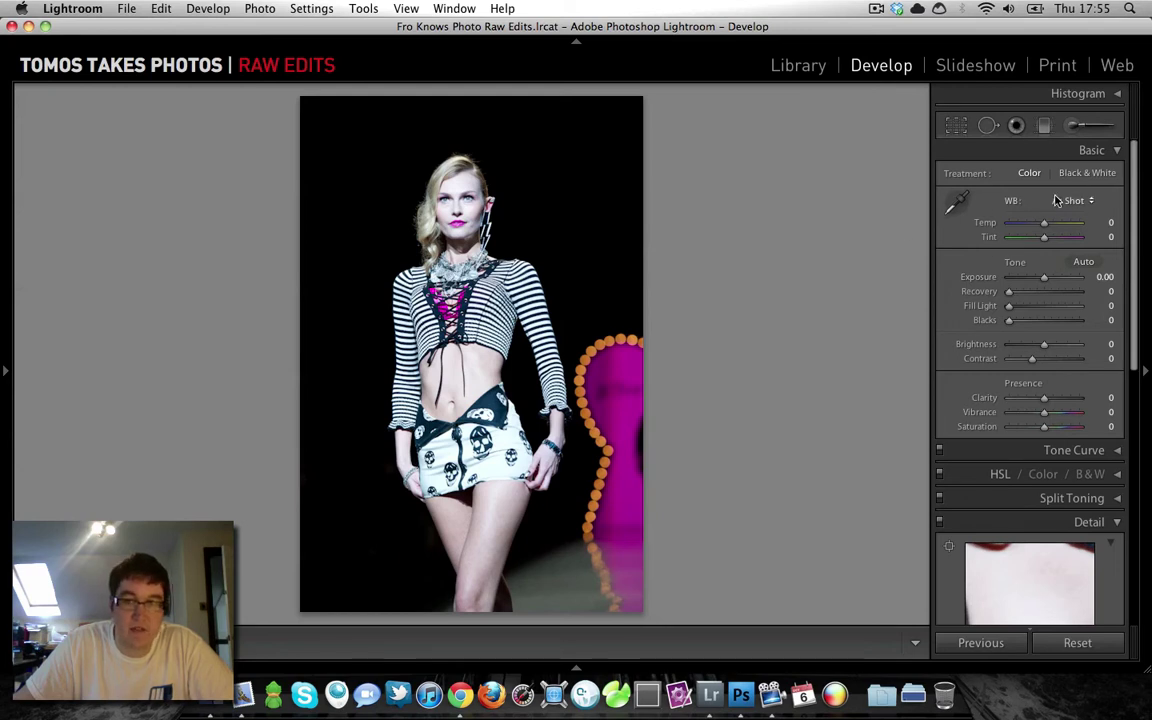
pyautogui.moveTo(1044, 223)
pyautogui.mouseDown()
pyautogui.moveTo(1030, 230)
pyautogui.moveTo(1055, 231)
pyautogui.mouseUp()
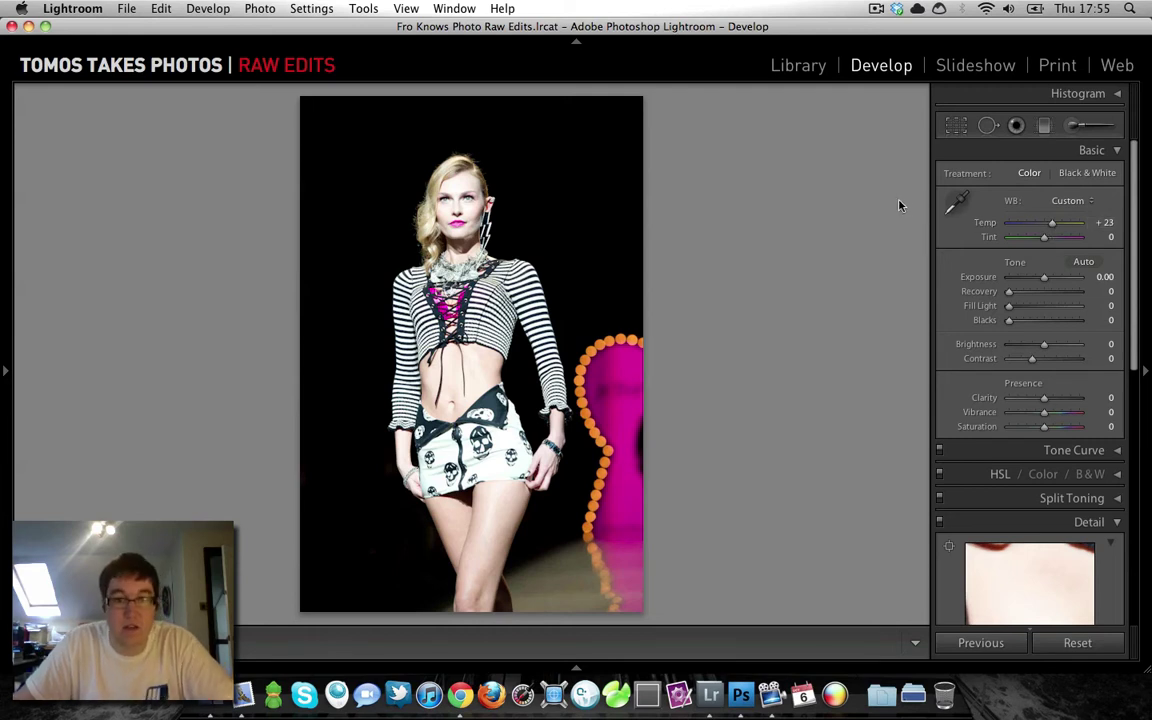
pyautogui.press('super+d')
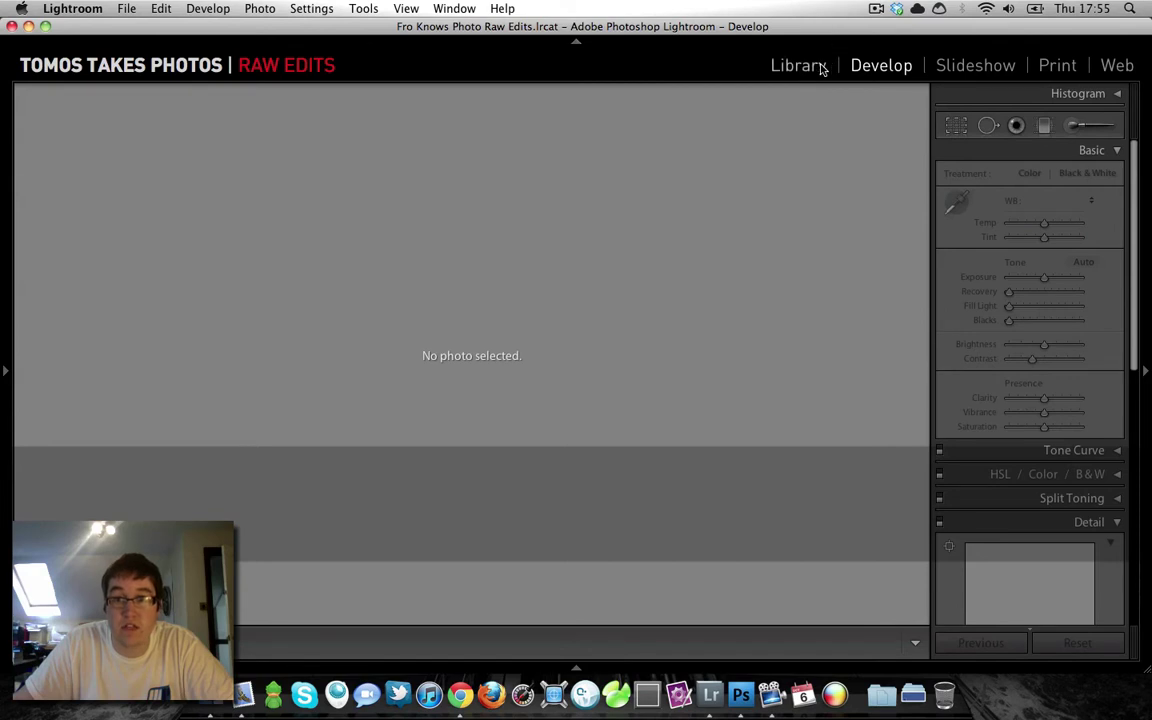
pyautogui.click(158, 12)
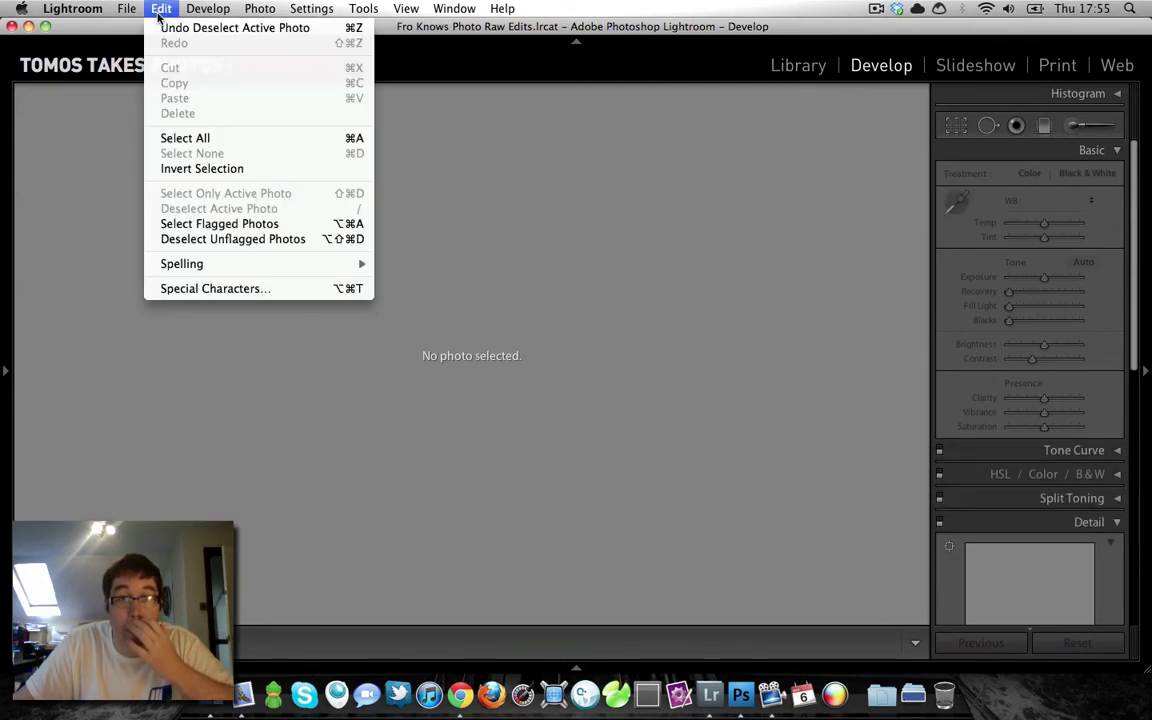
pyautogui.click(163, 28)
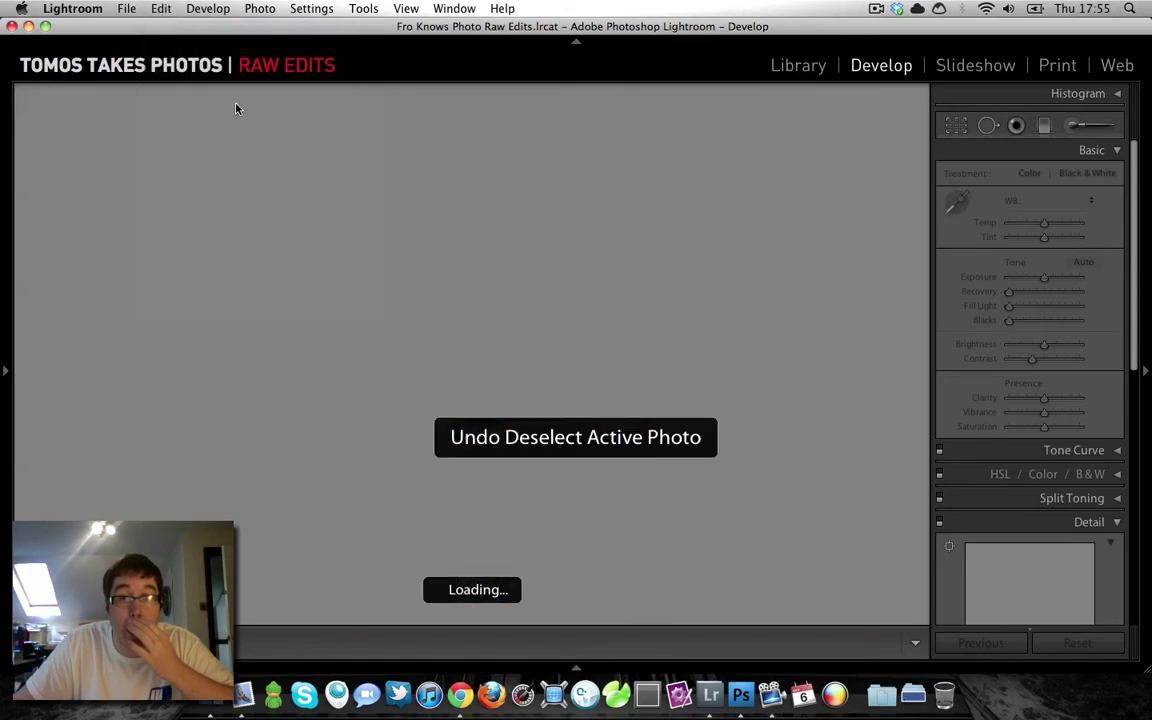
# Compare the photo before and after the white balance change several times
pyautogui.press('\\')
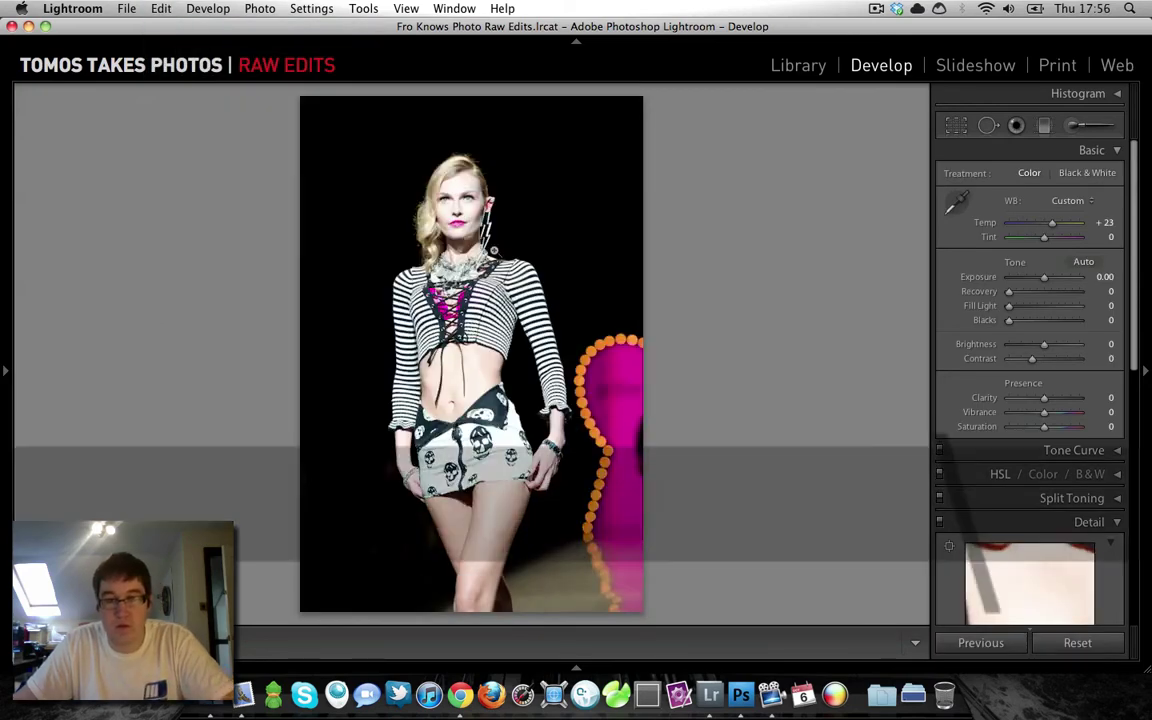
pyautogui.press('\\')
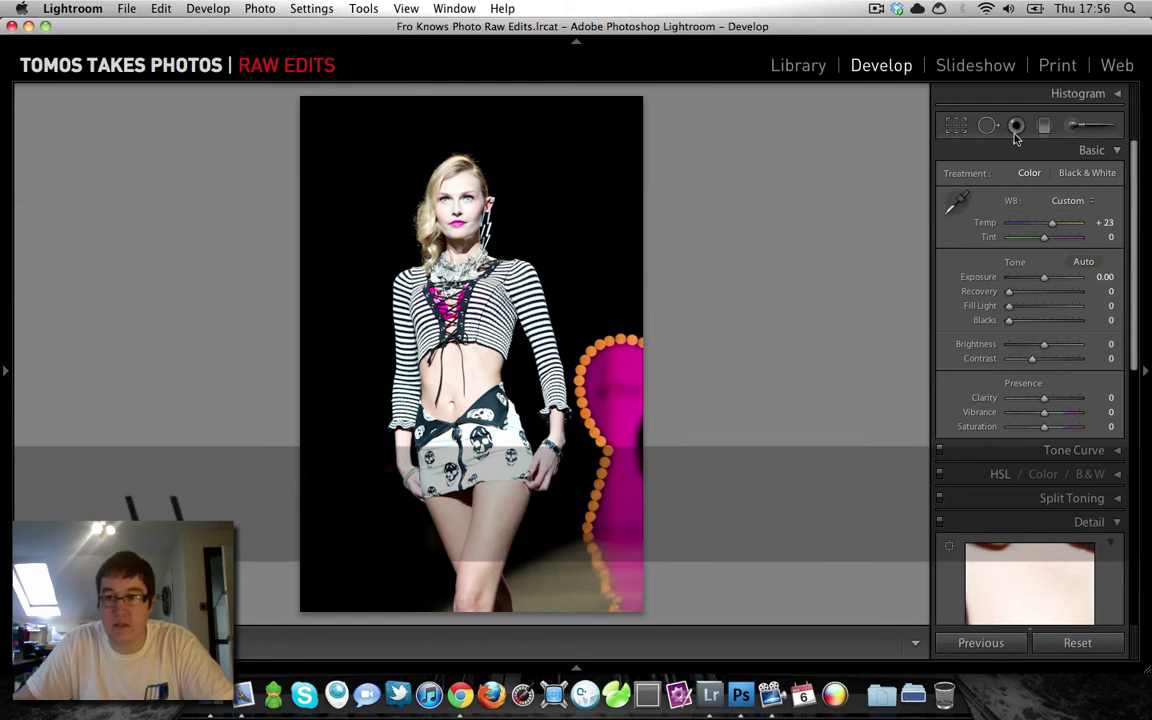
pyautogui.press('\\')
pyautogui.press('\\')
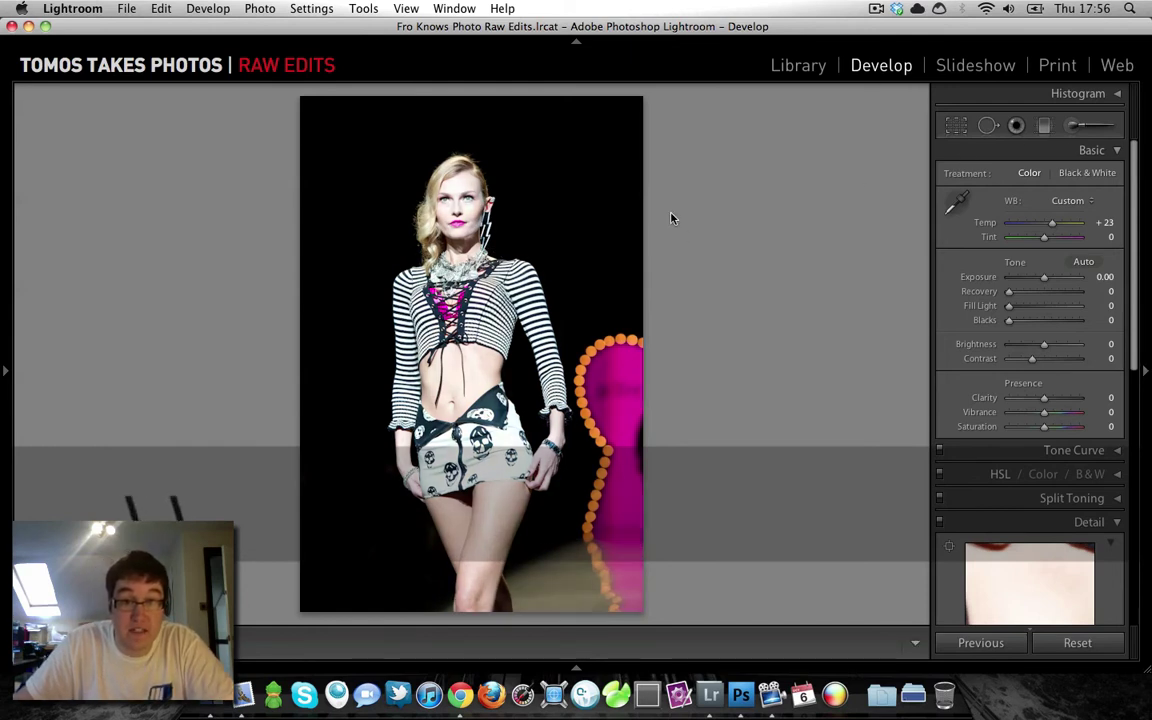
pyautogui.press('\\')
pyautogui.press('\\')
pyautogui.press('\\')
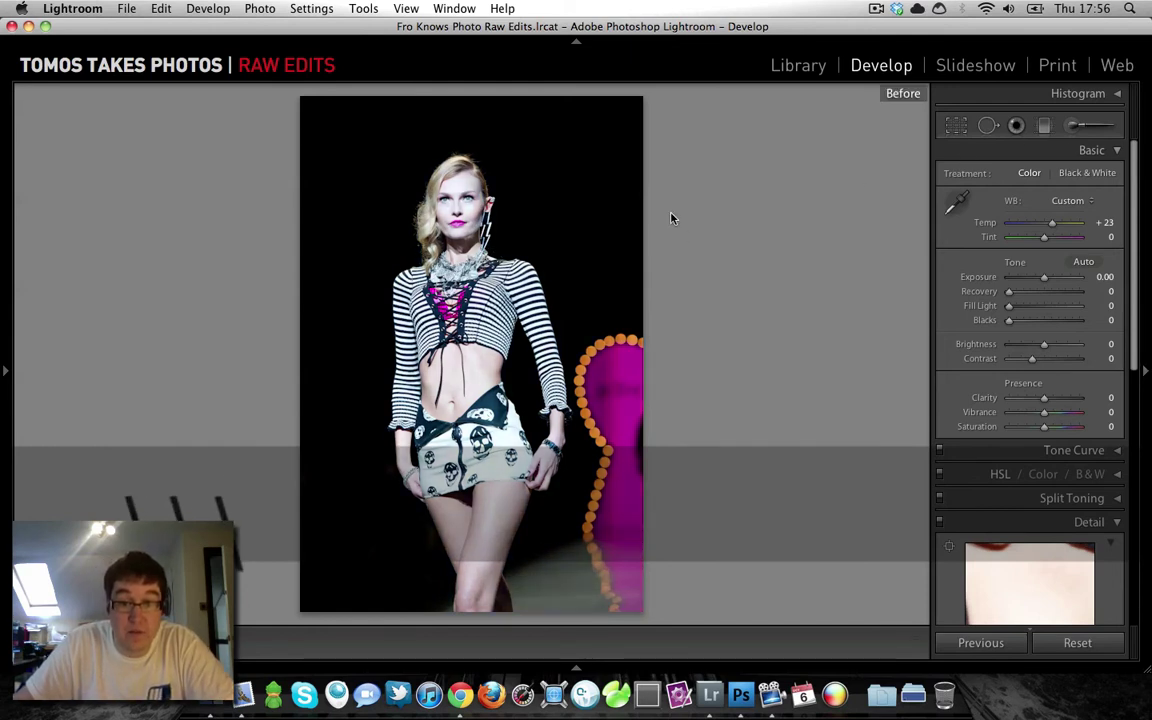
pyautogui.press('\\')
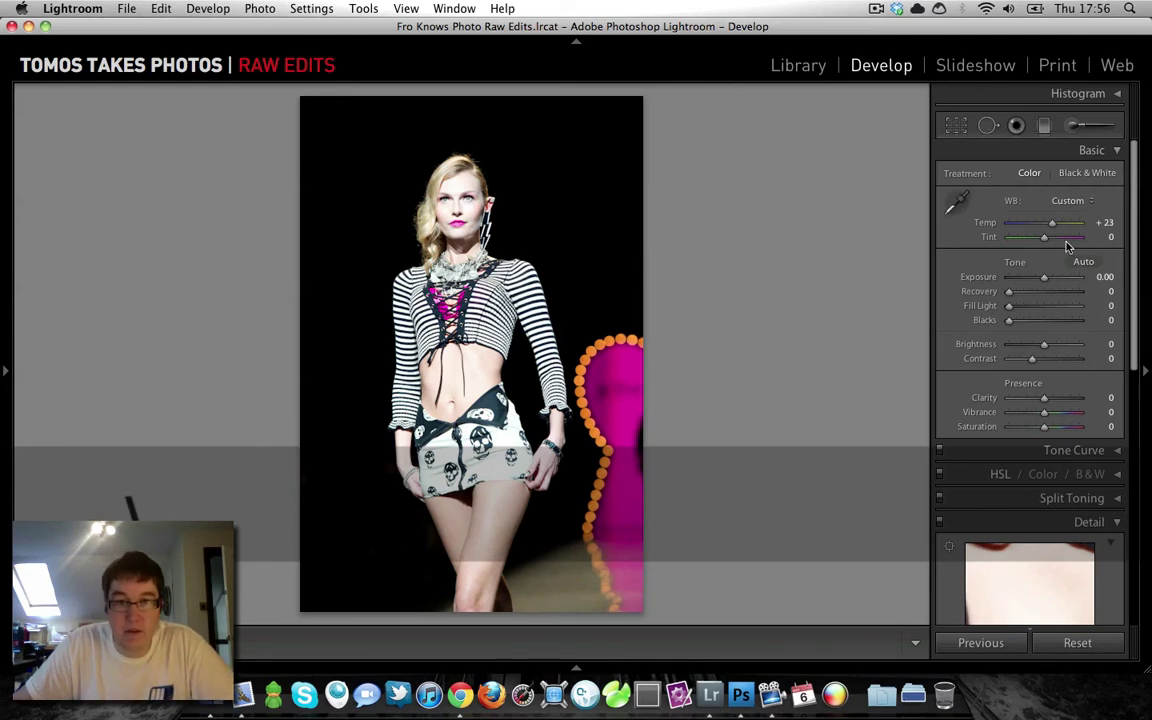
# Set the white balance Tint to +2 and raise Blacks to 14
pyautogui.moveTo(1033, 240); pyautogui.dragTo(1042, 238)
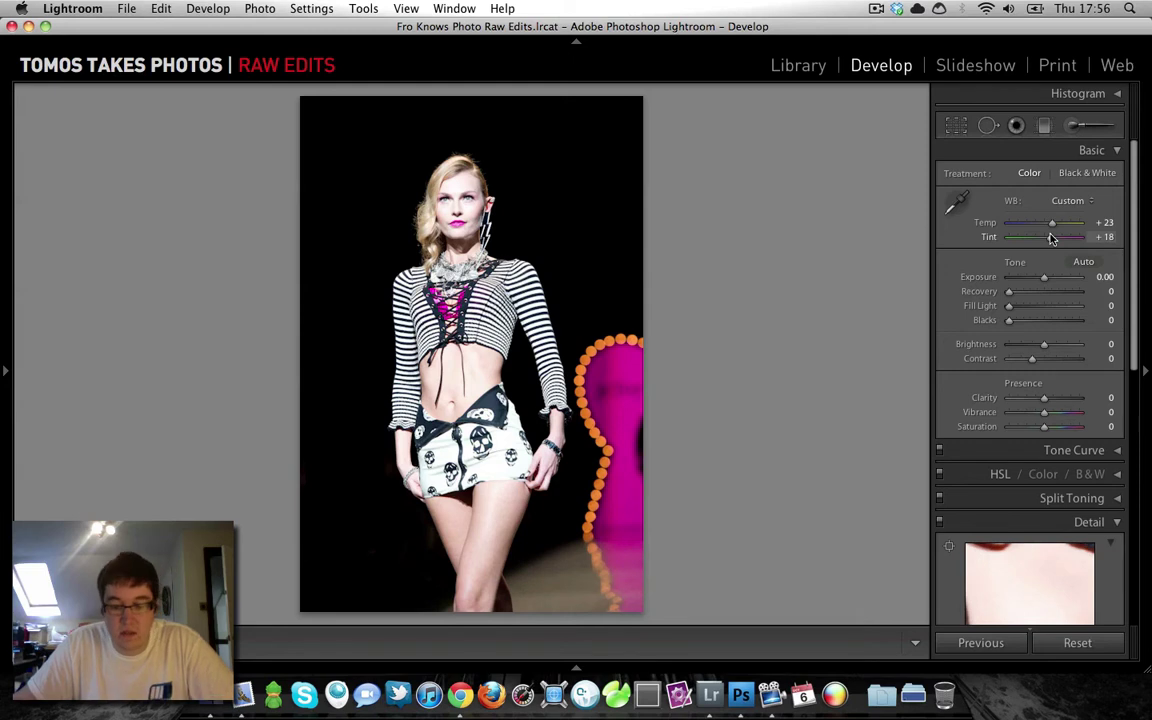
pyautogui.doubleClick(997, 238)
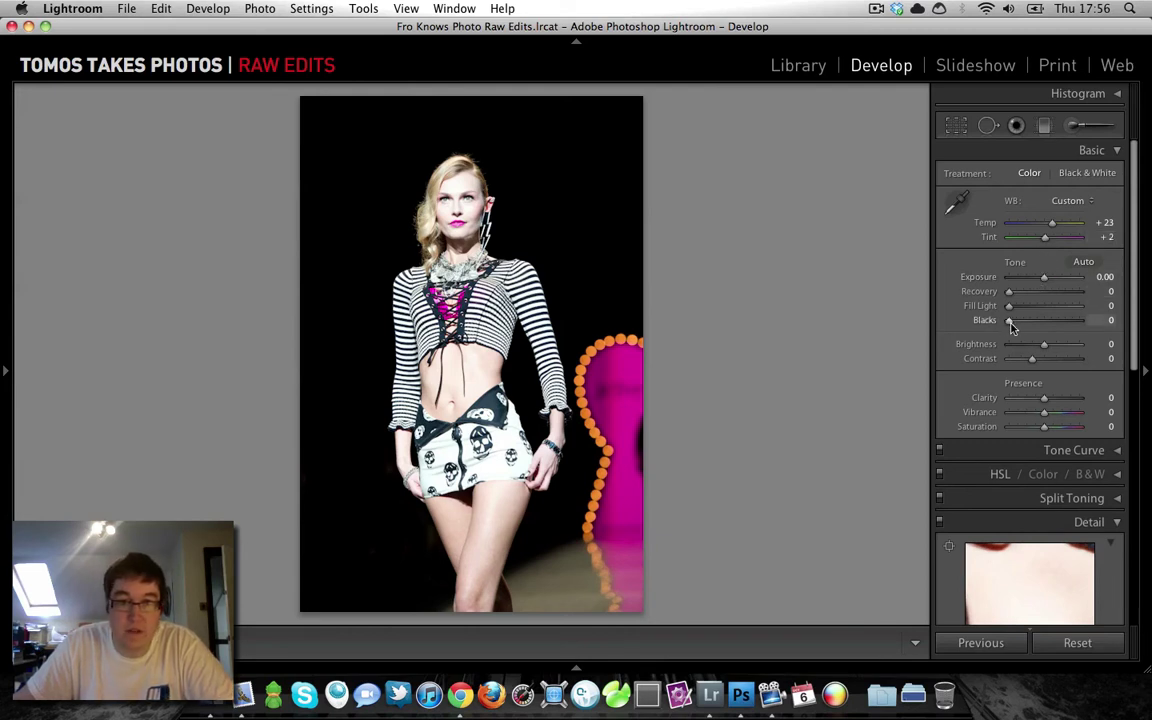
pyautogui.moveTo(1010, 320)
pyautogui.mouseDown()
pyautogui.moveTo(1026, 322)
pyautogui.moveTo(1016, 310)
pyautogui.mouseUp()
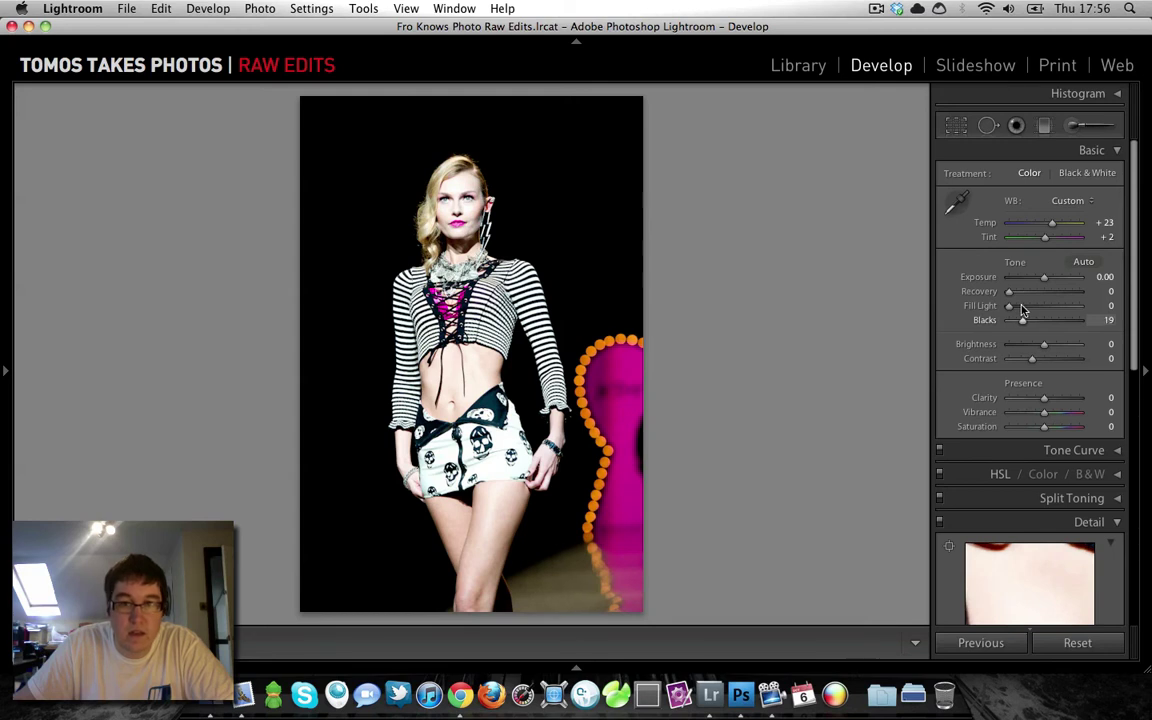
pyautogui.moveTo(1018, 309); pyautogui.dragTo(1020, 305)
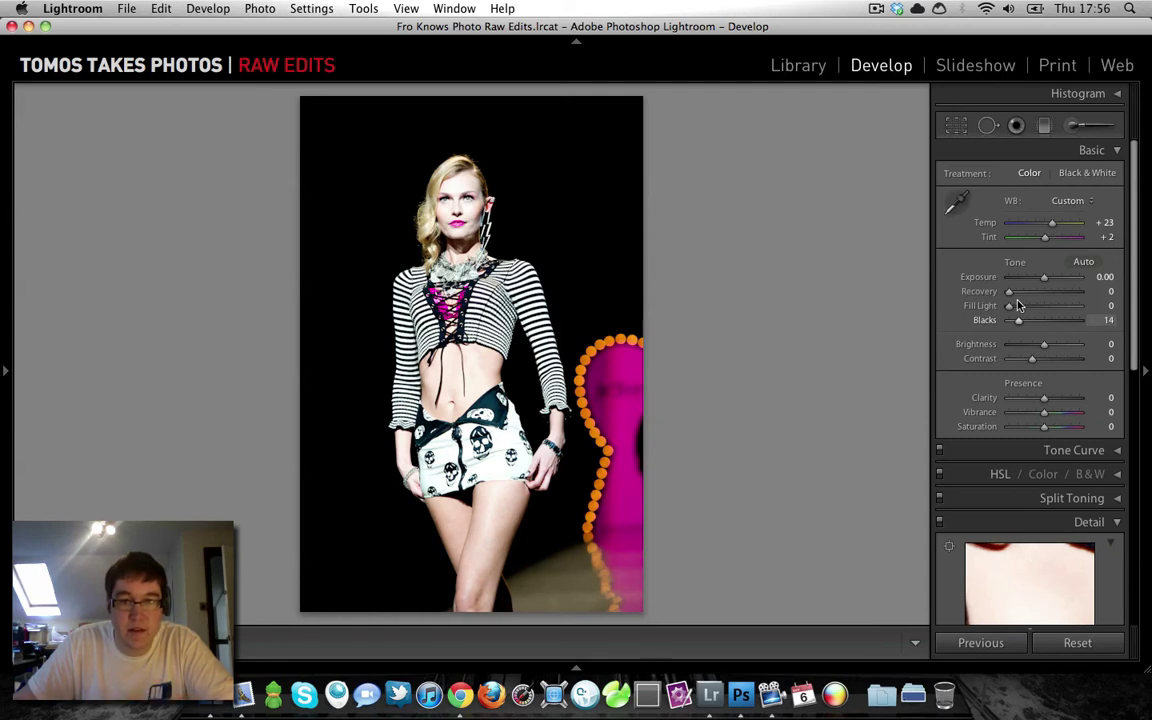
# Compare the original photo with the version that has the Tint and Blacks adjustments
pyautogui.press('\\')
pyautogui.press('\\')
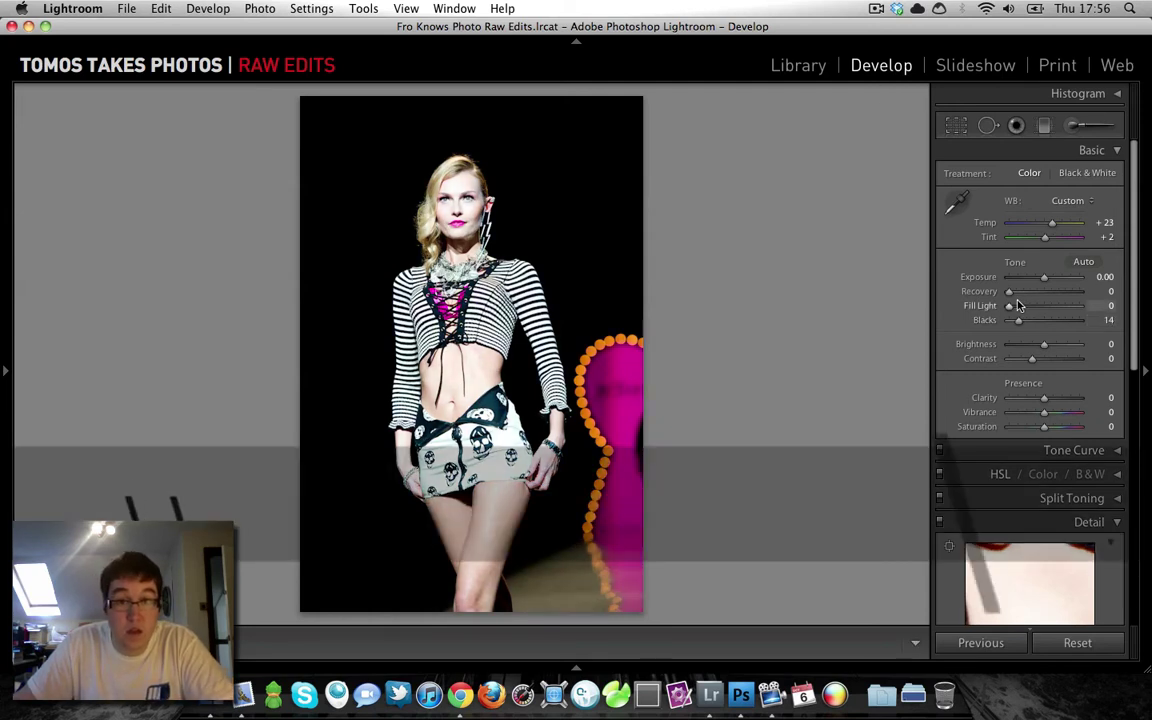
pyautogui.press('\\')
pyautogui.press('\\')
pyautogui.press('\\')
pyautogui.press('\\')
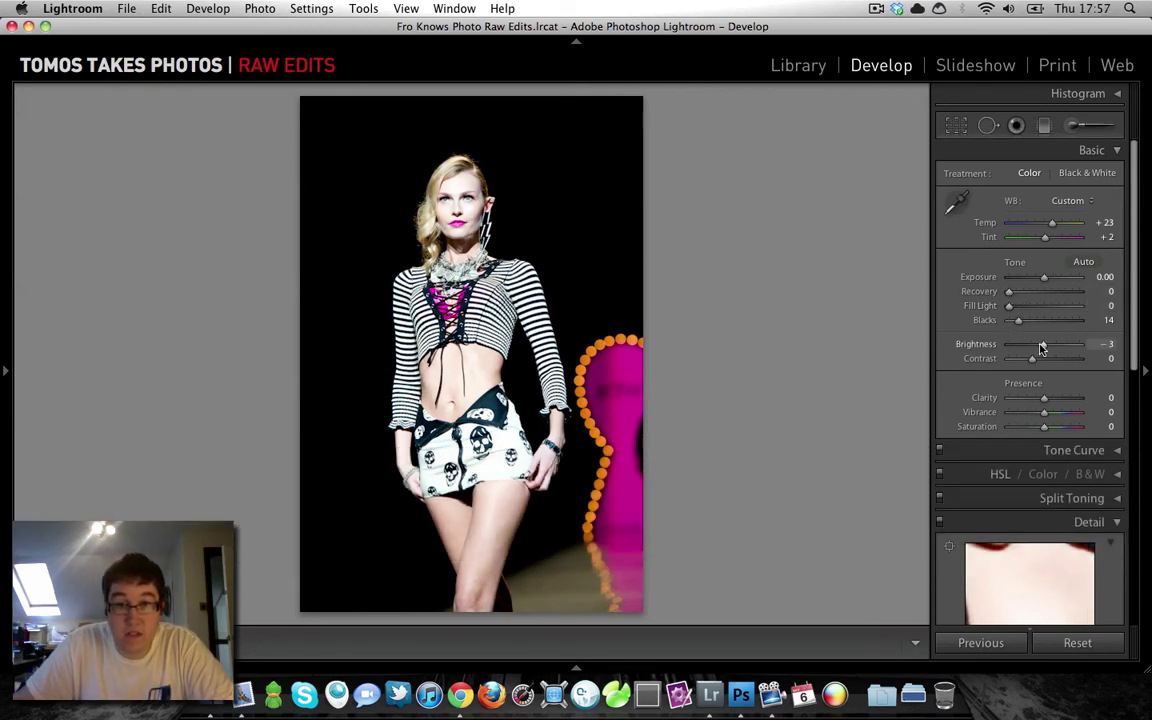
# Try darkening the photo with Brightness at -34 and the tone curve's Lights at -32, and undo both changes
pyautogui.moveTo(1043, 346); pyautogui.dragTo(1033, 346)
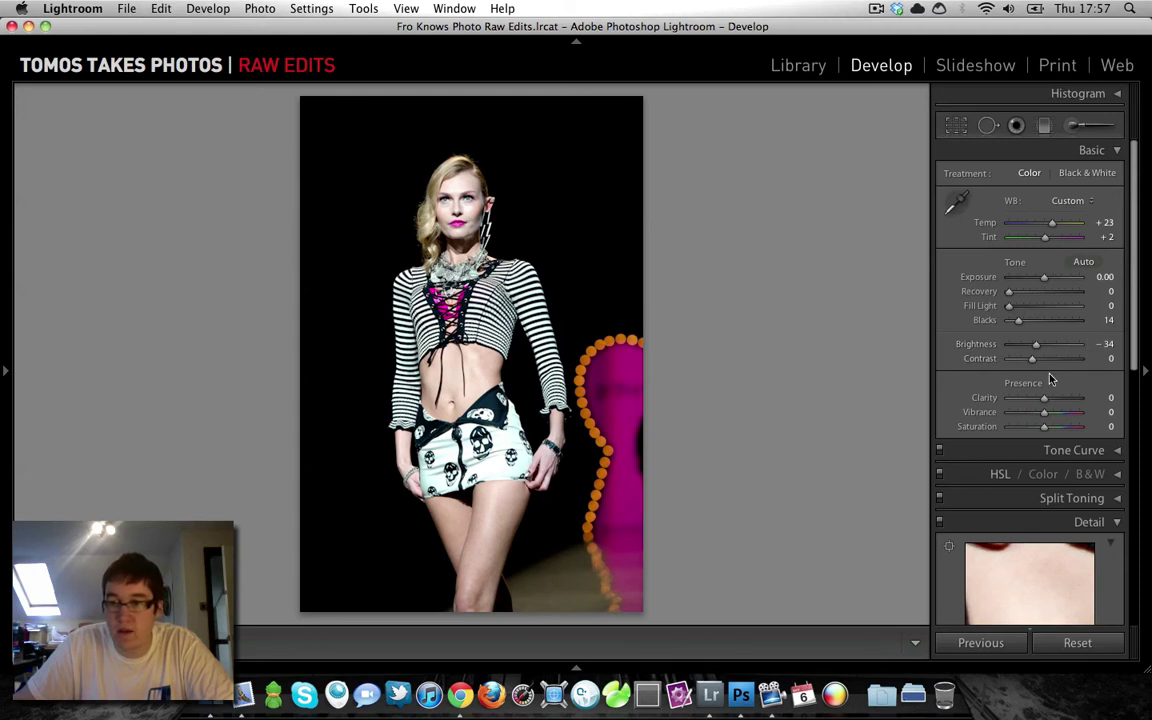
pyautogui.scroll(-3, 1044, 375)
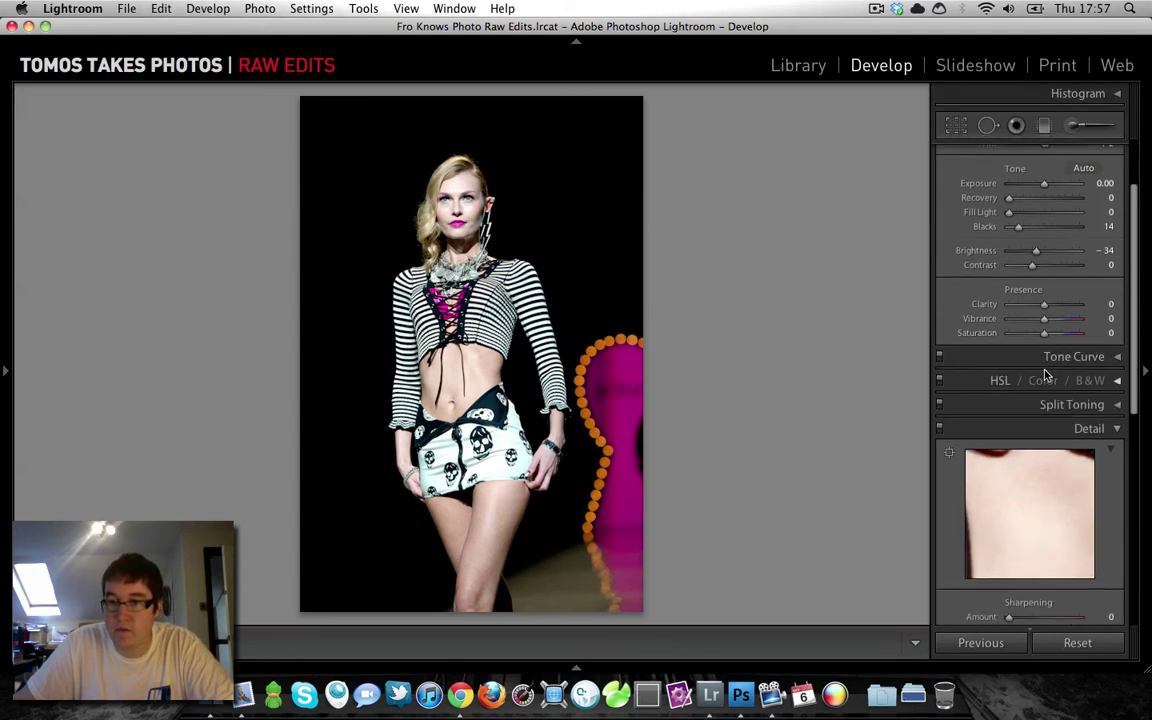
pyautogui.click(1119, 358)
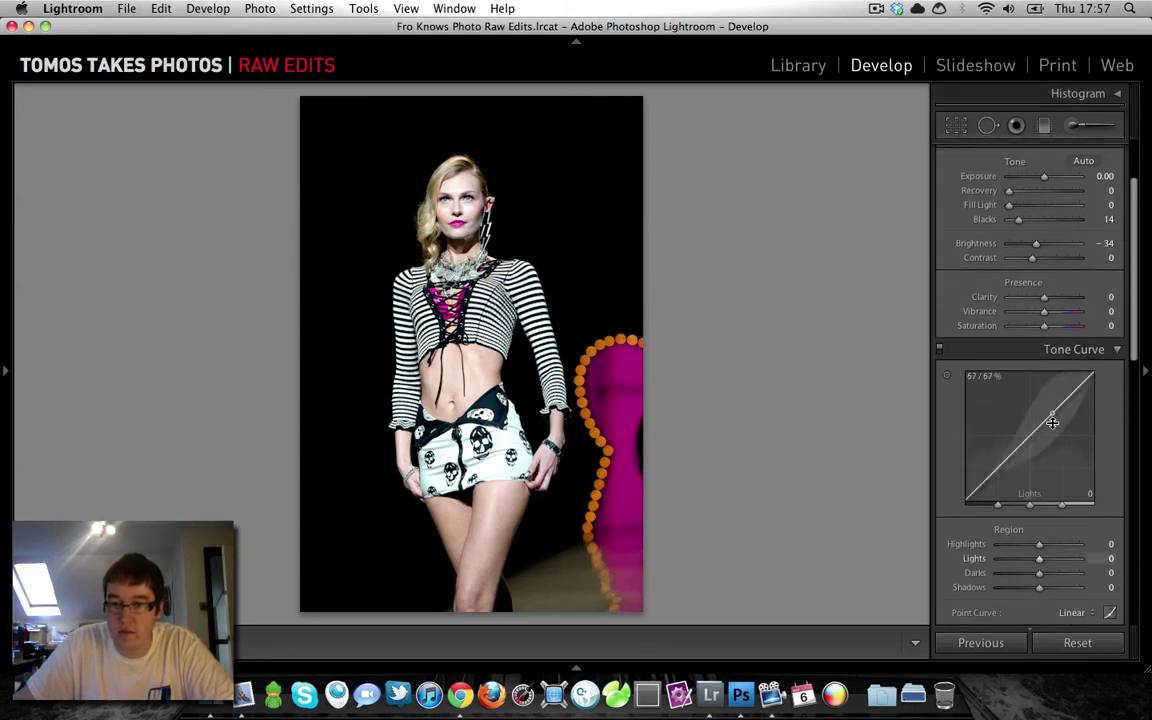
pyautogui.moveTo(1050, 418)
pyautogui.mouseDown()
pyautogui.moveTo(1050, 440)
pyautogui.moveTo(1050, 403)
pyautogui.moveTo(1050, 423)
pyautogui.mouseUp()
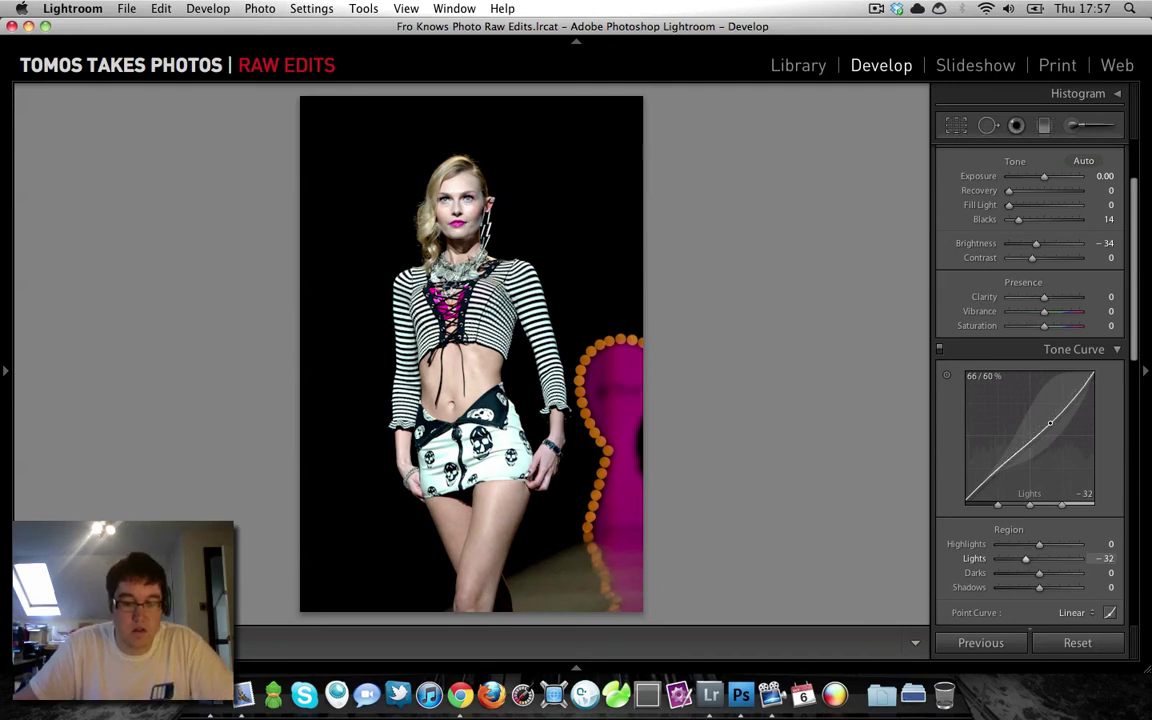
pyautogui.press('super+z')
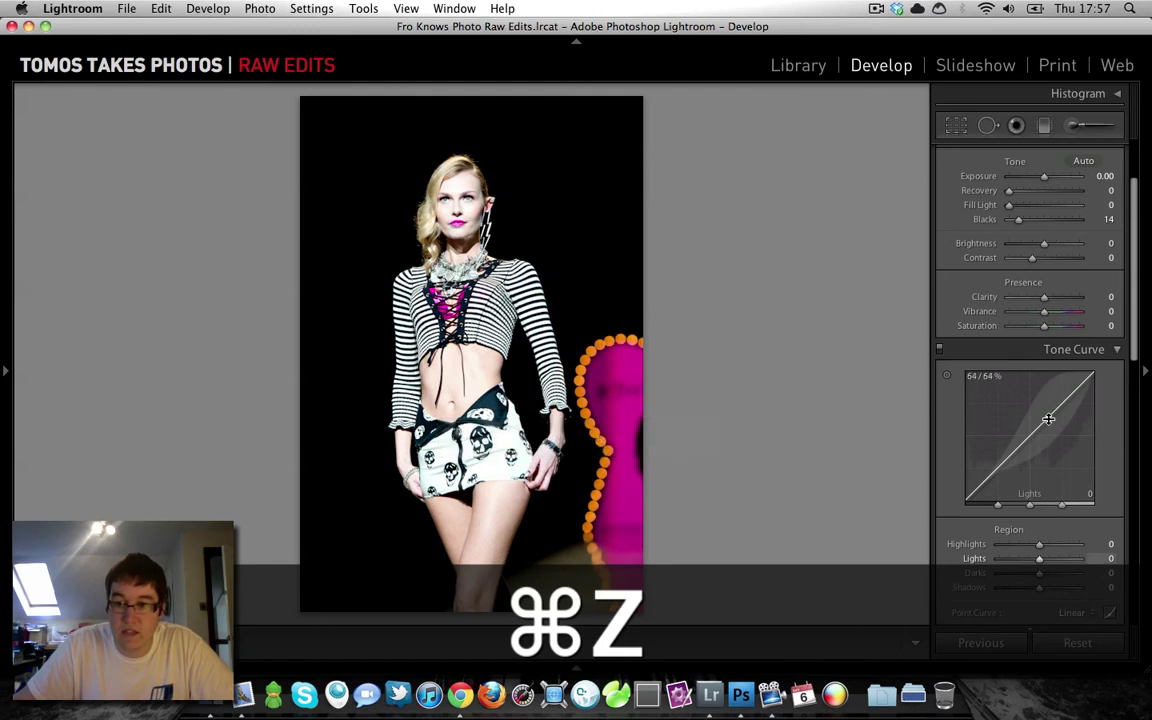
# Lower the Lights region of the tone curve to -72 and check the face up close
pyautogui.moveTo(1048, 419); pyautogui.dragTo(1052, 433)
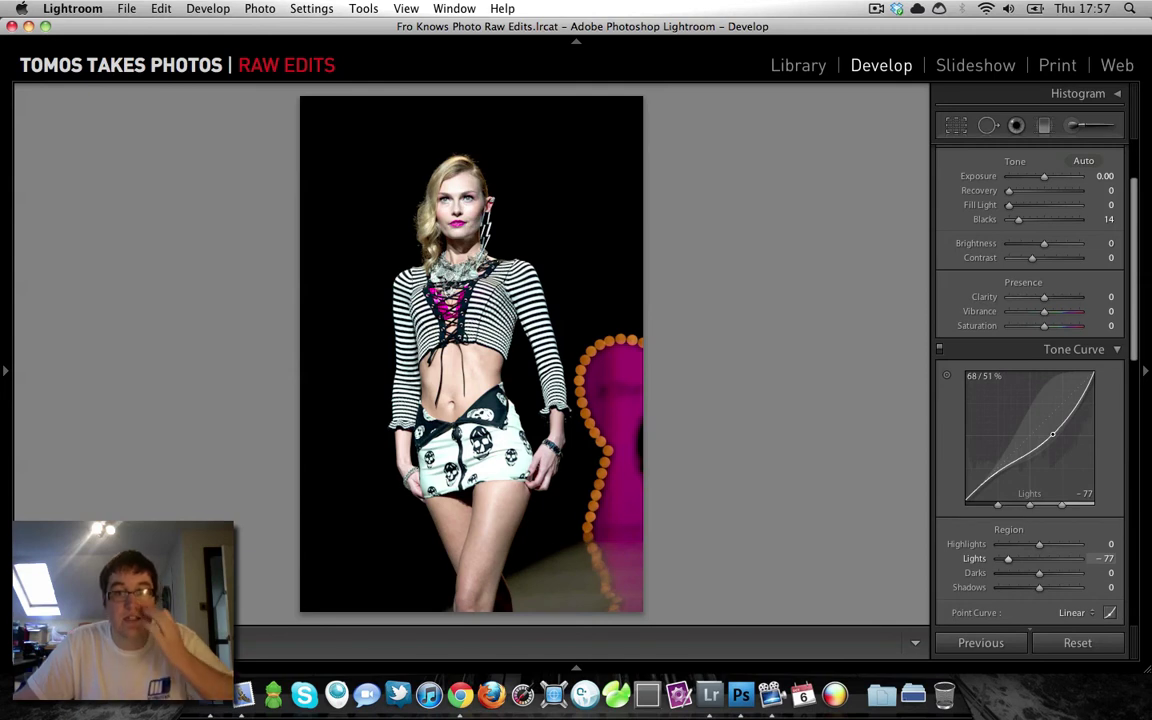
pyautogui.moveTo(1052, 433); pyautogui.dragTo(1052, 431)
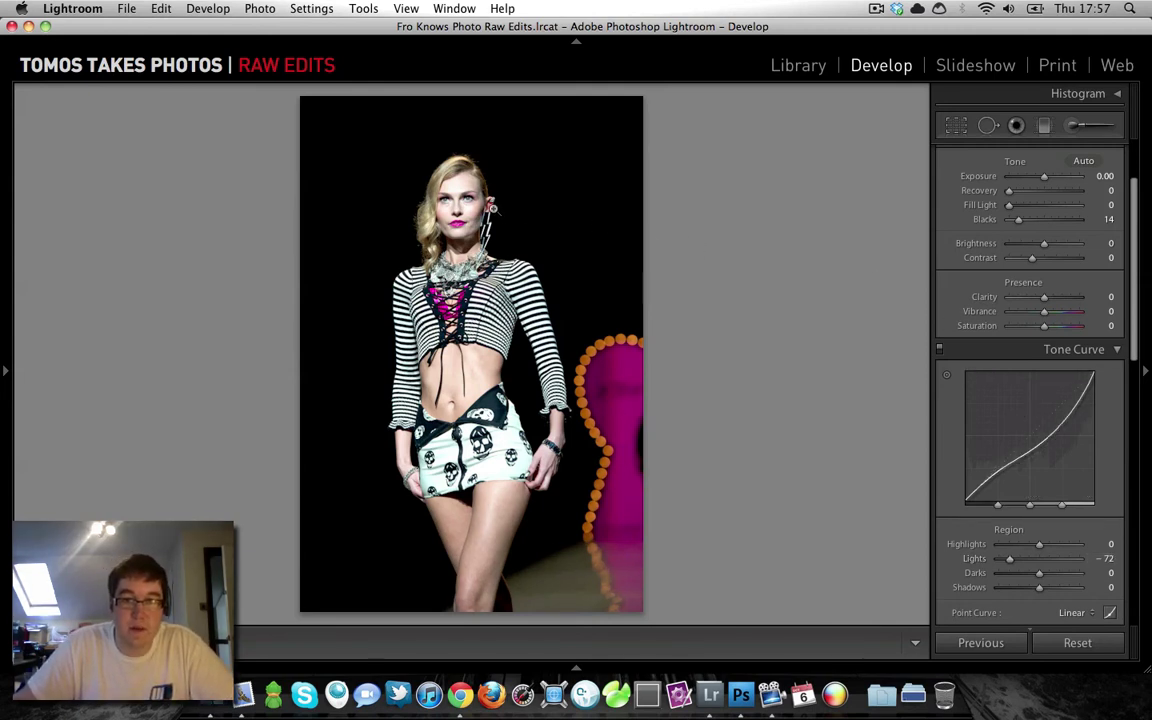
pyautogui.click(492, 207)
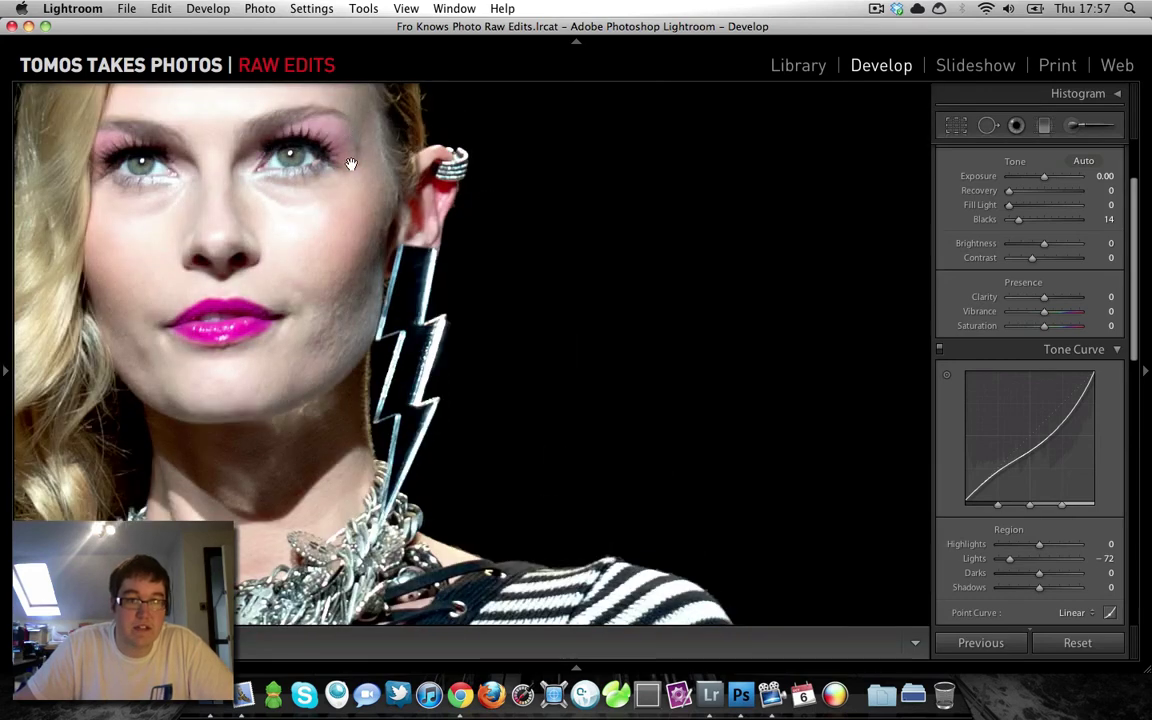
pyautogui.click(350, 164)
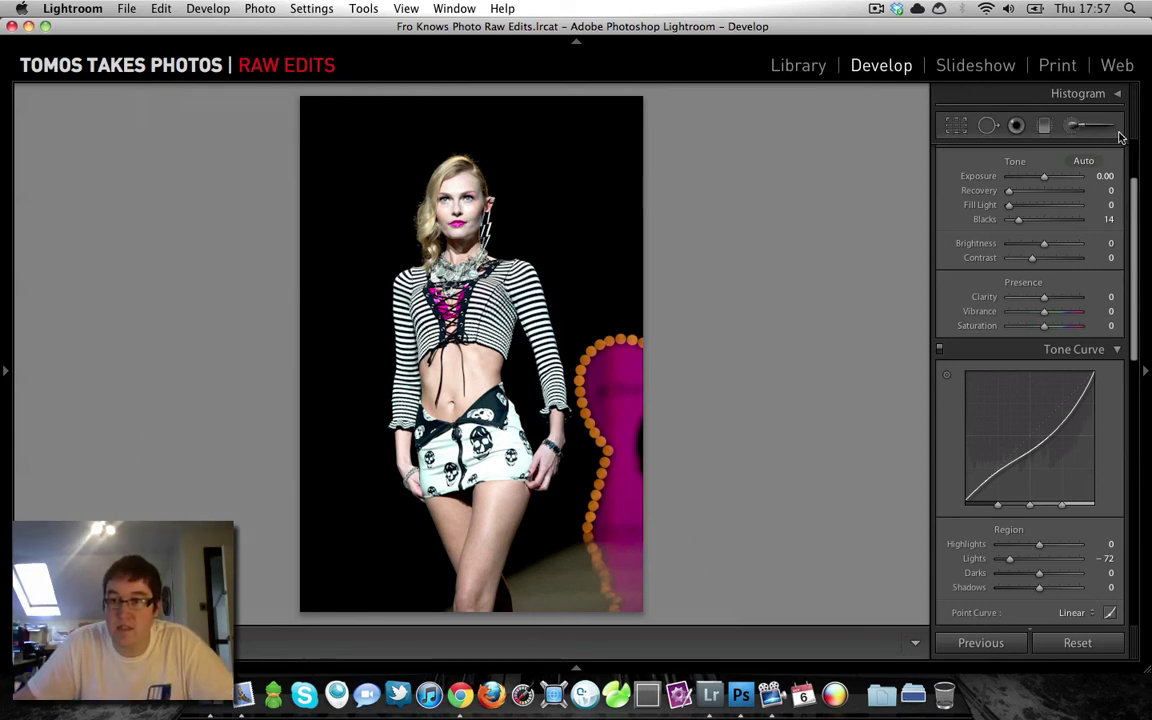
# Try a post-crop vignette with Amount at -48, and undo it
pyautogui.scroll(3, 1058, 273)
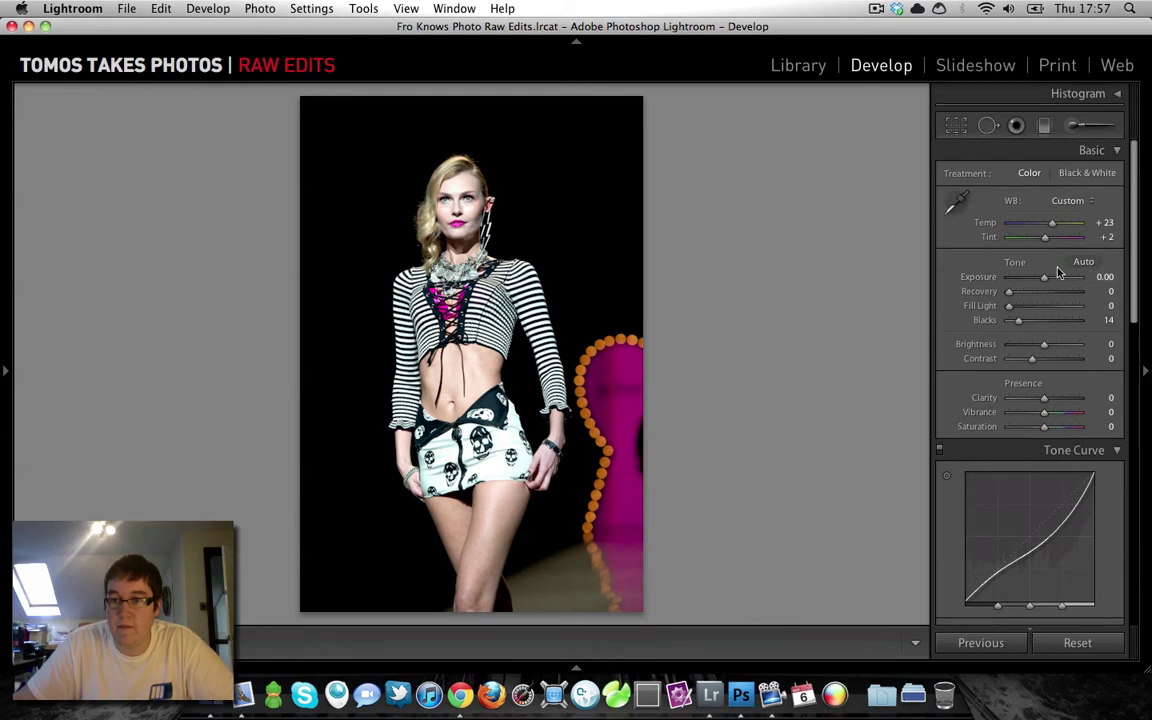
pyautogui.click(1118, 451)
pyautogui.scroll(-10, 1114, 472)
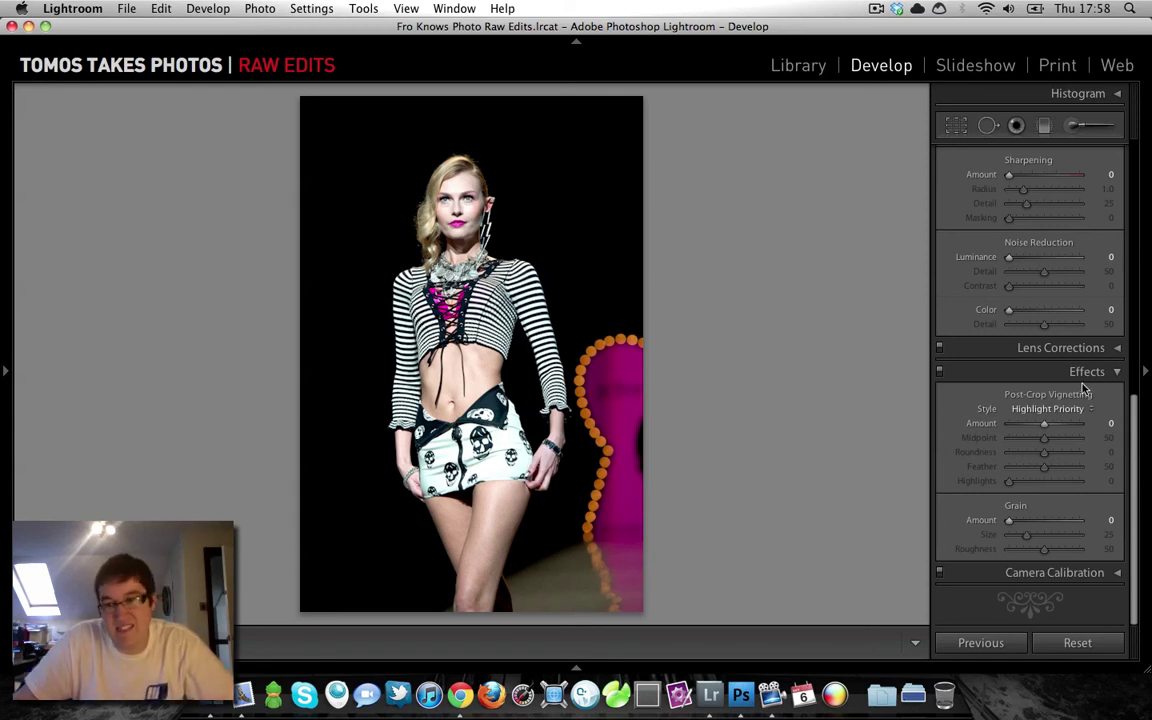
pyautogui.moveTo(1039, 427); pyautogui.dragTo(1028, 424)
pyautogui.press('super+z')
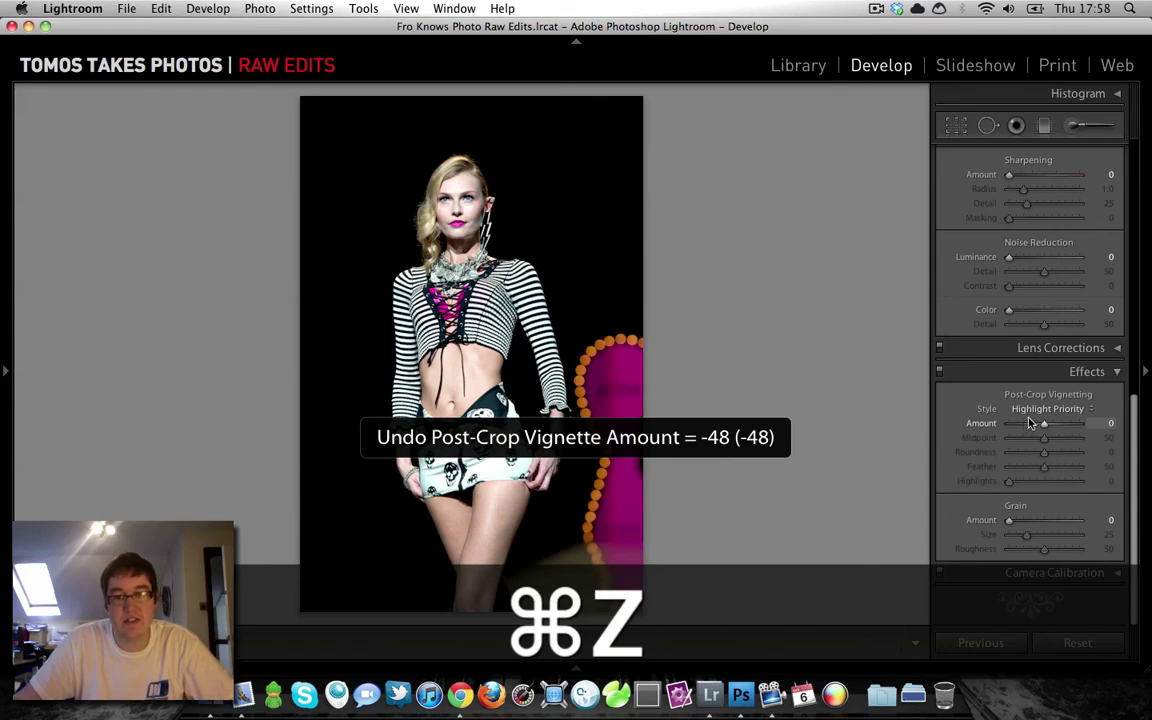
pyautogui.scroll(10, 1112, 372)
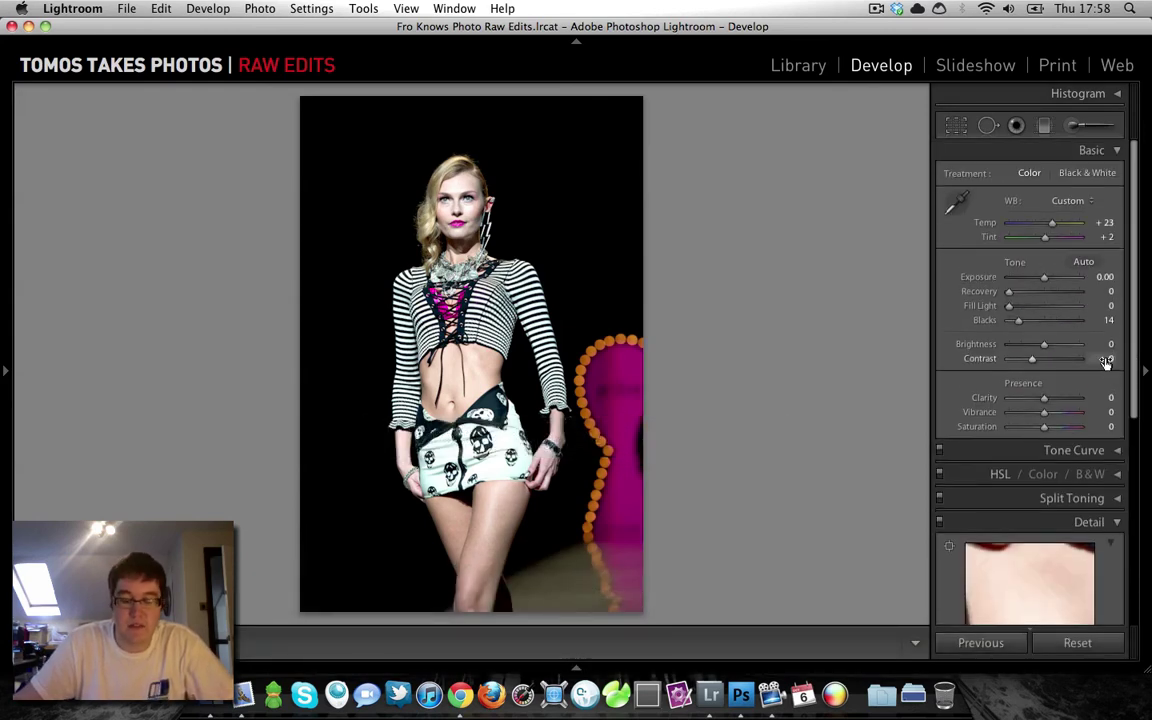
# Zoom in on the face and set up the adjustment brush with the Iris Enhance effect
pyautogui.click(462, 205)
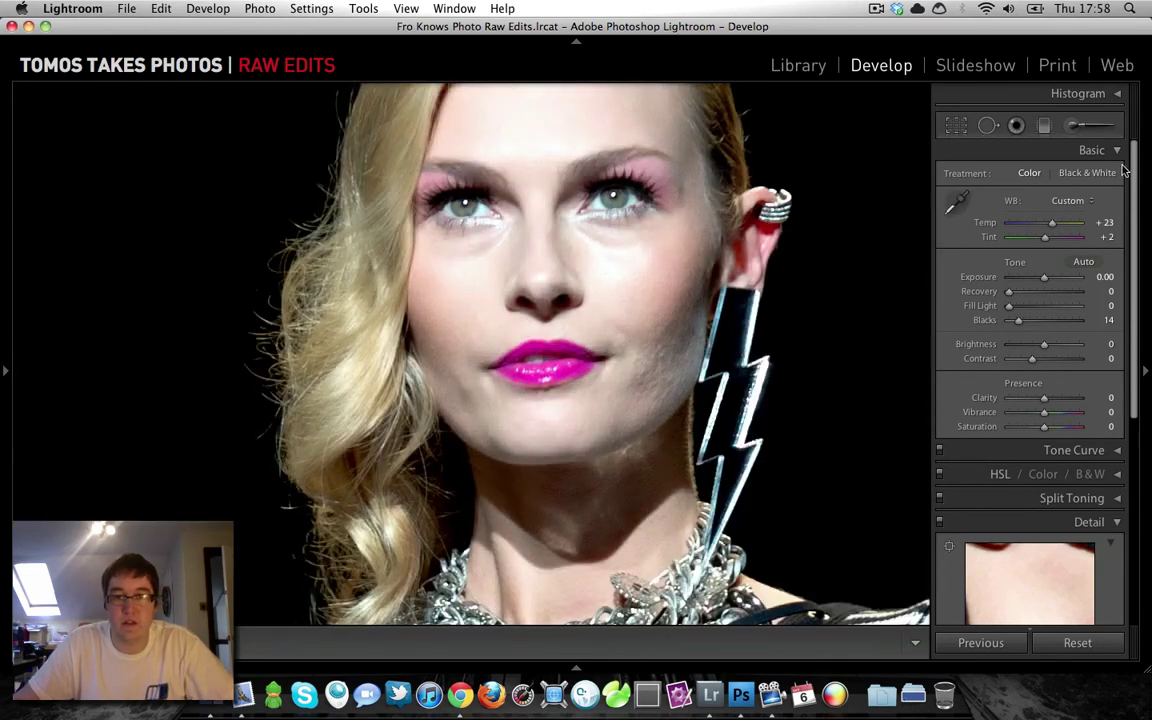
pyautogui.click(1117, 150)
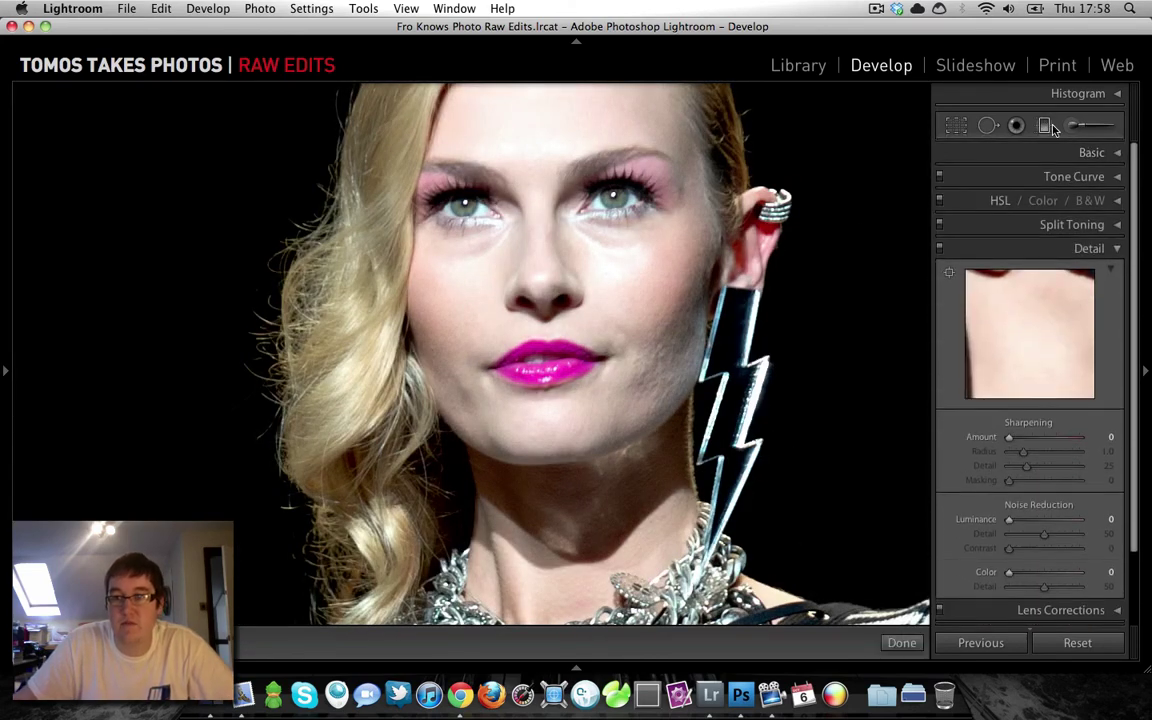
pyautogui.click(1072, 126)
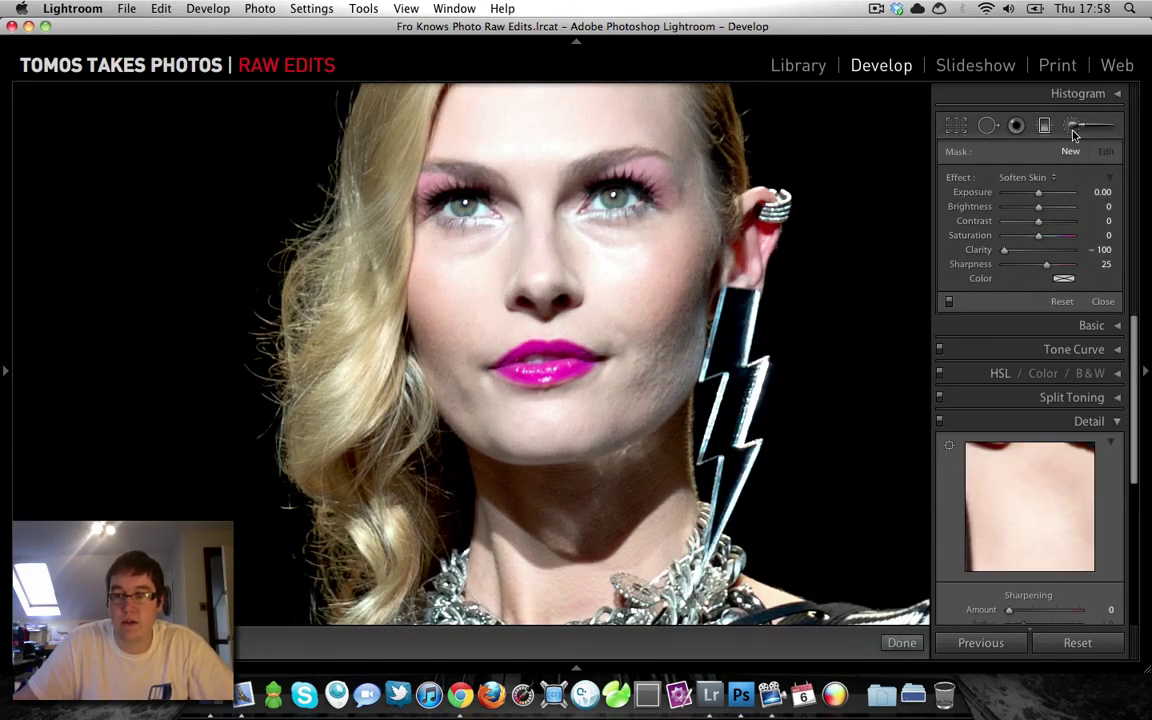
pyautogui.click(1072, 130)
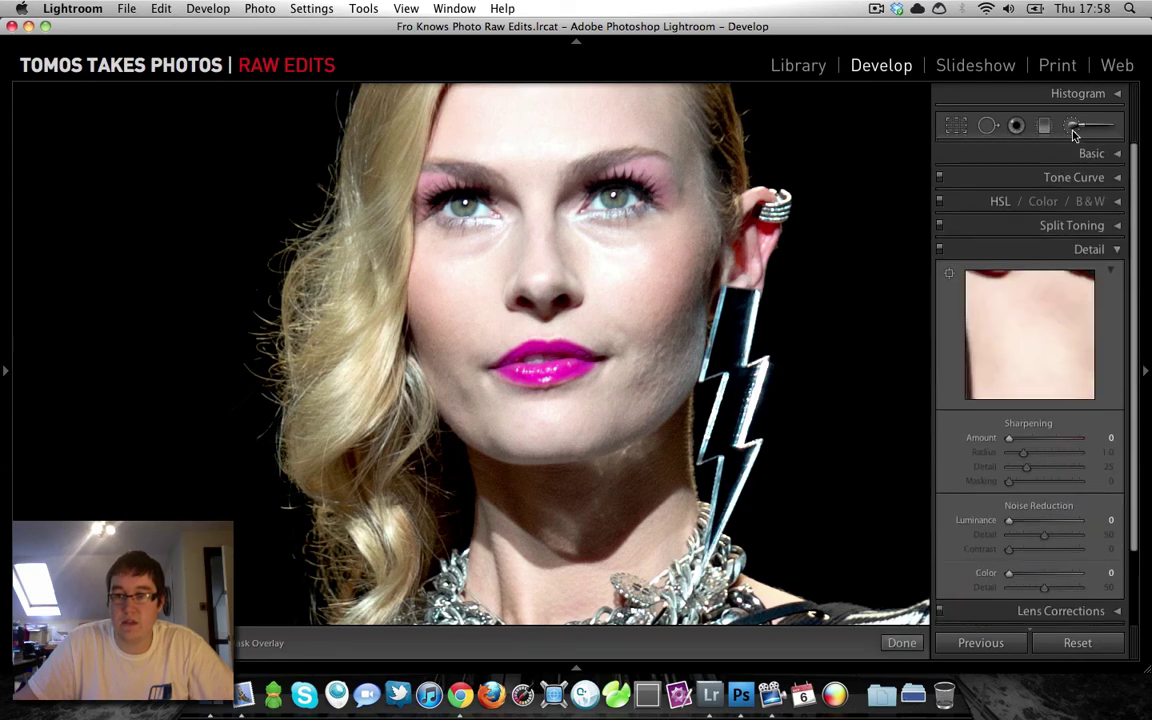
pyautogui.click(1070, 134)
pyautogui.click(1047, 178)
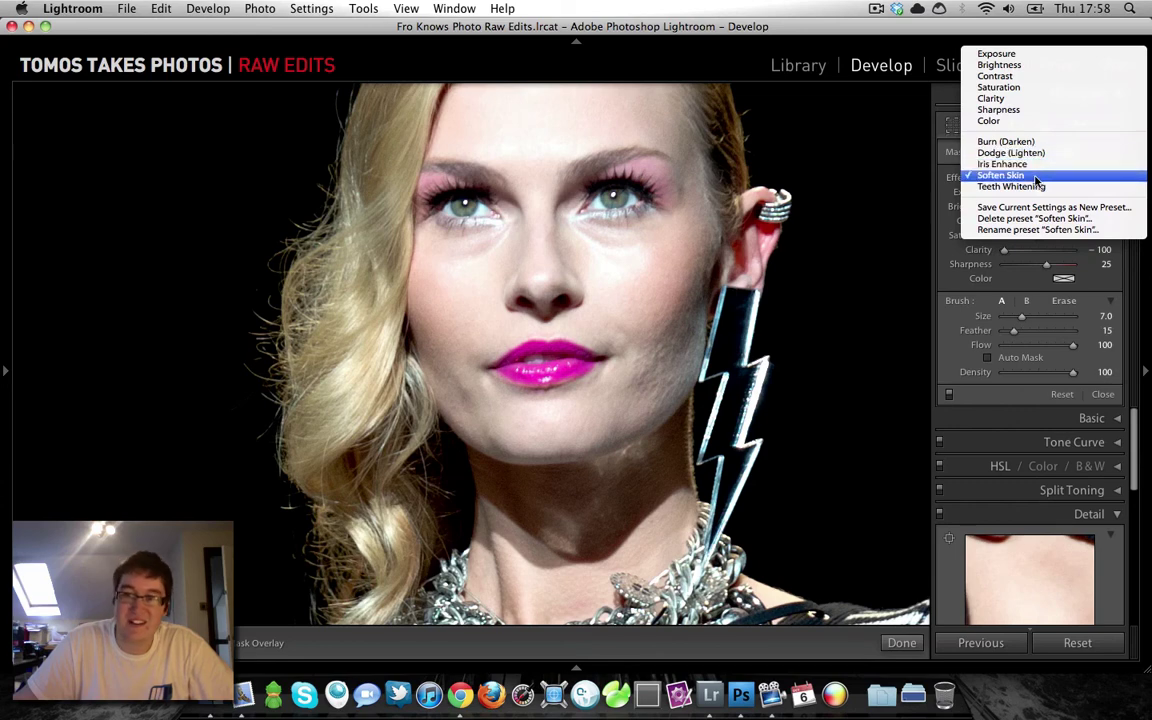
pyautogui.click(1020, 164)
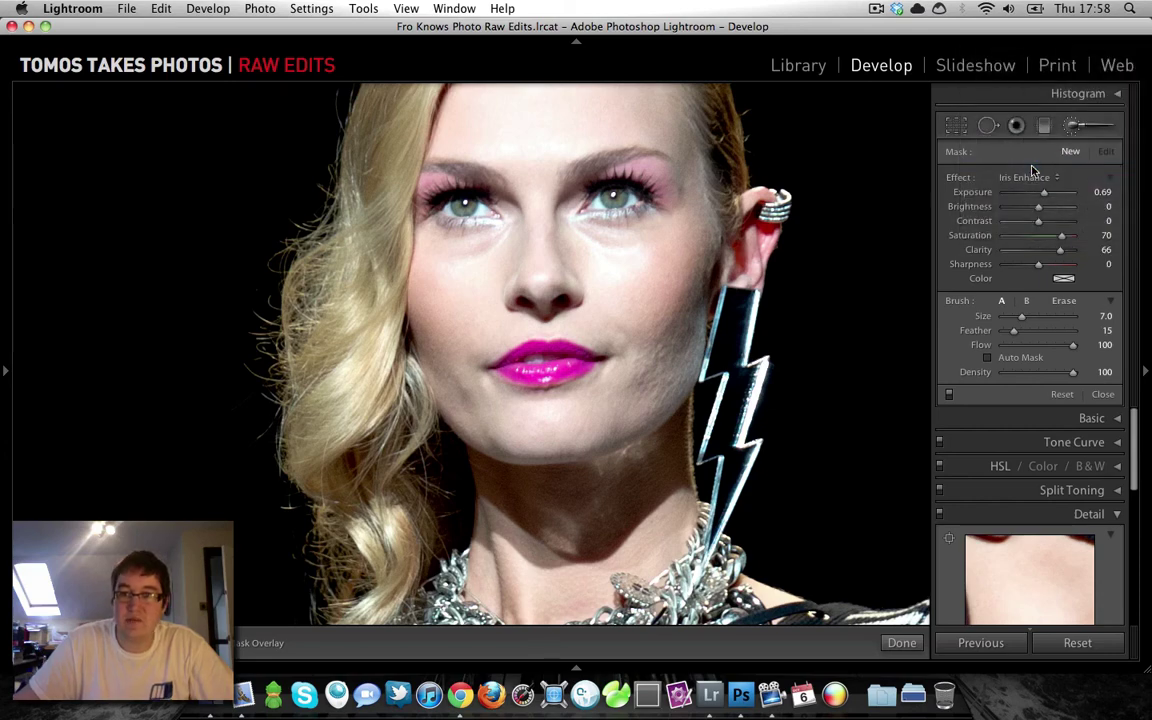
# Paint the Iris Enhance effect over the iris of the eye nearest the long hair, redoing the first stroke
pyautogui.press('cmd+equal')
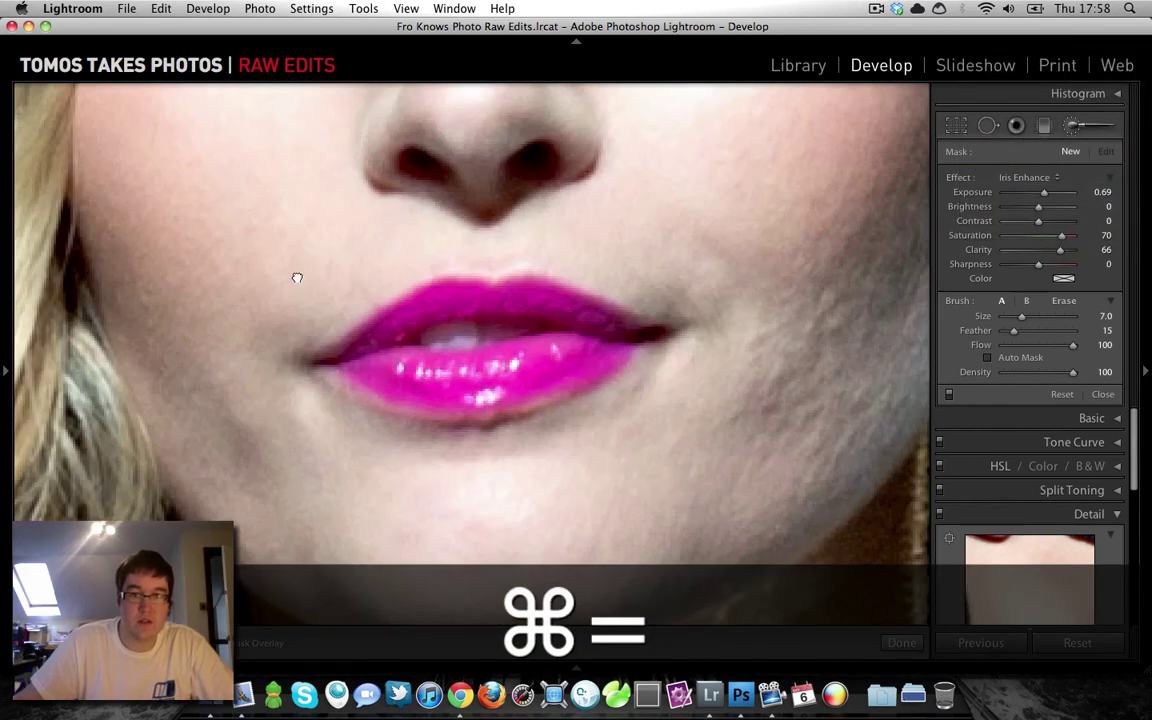
pyautogui.scroll(10, 296, 275)
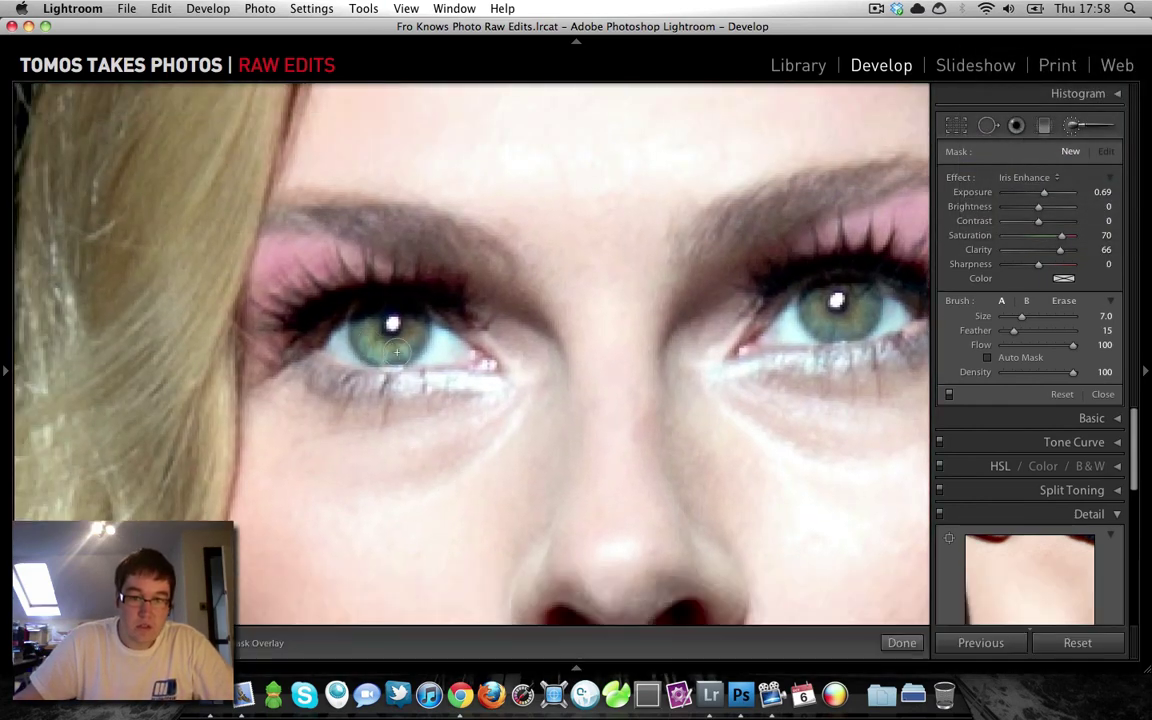
pyautogui.moveTo(369, 341); pyautogui.dragTo(415, 330)
pyautogui.press('super+z')
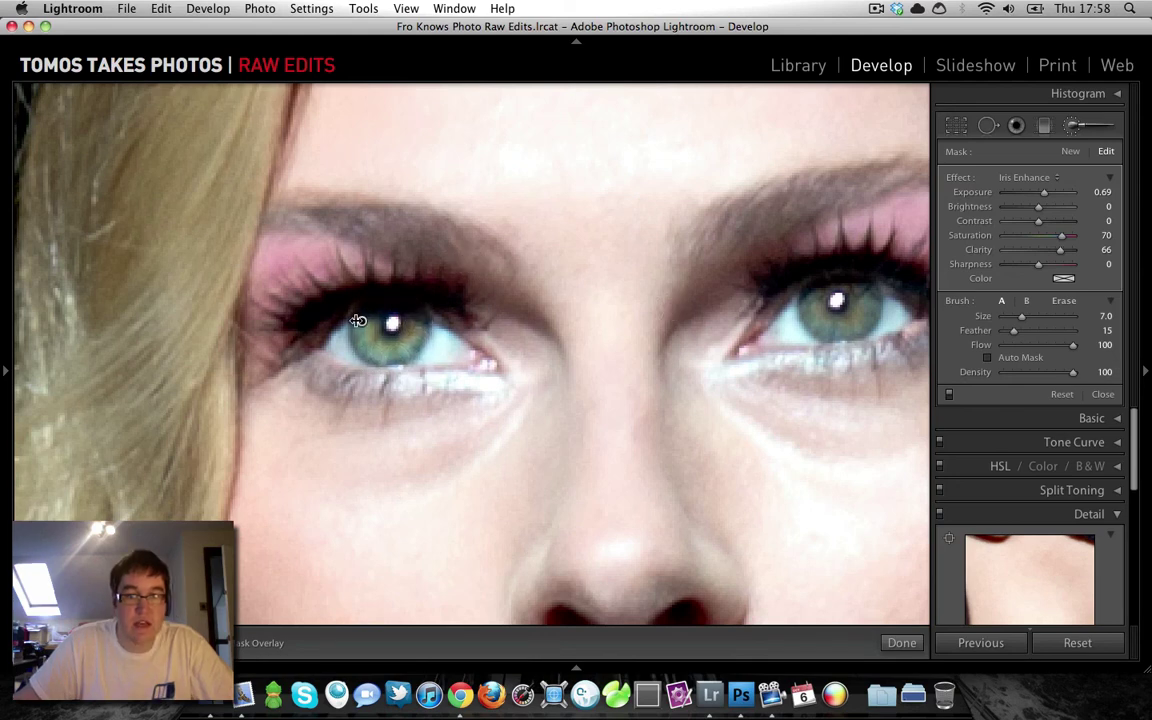
pyautogui.click(360, 321)
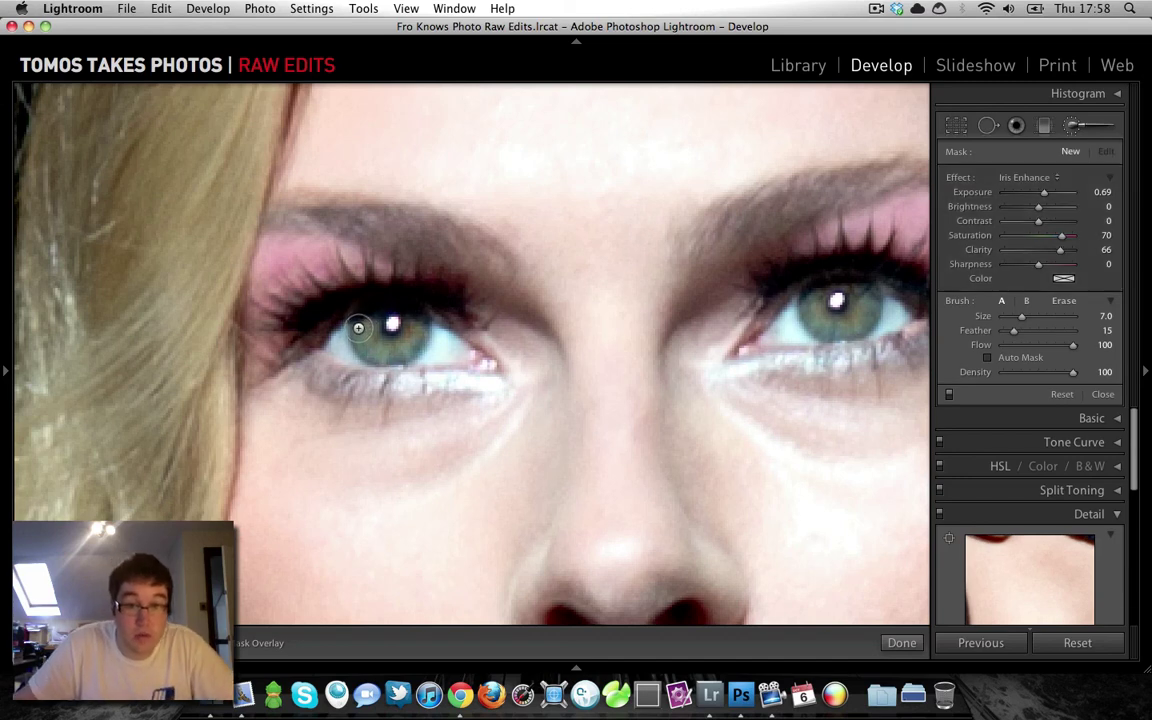
pyautogui.moveTo(364, 327)
pyautogui.mouseDown()
pyautogui.moveTo(335, 308)
pyautogui.moveTo(409, 340)
pyautogui.moveTo(380, 300)
pyautogui.mouseUp()
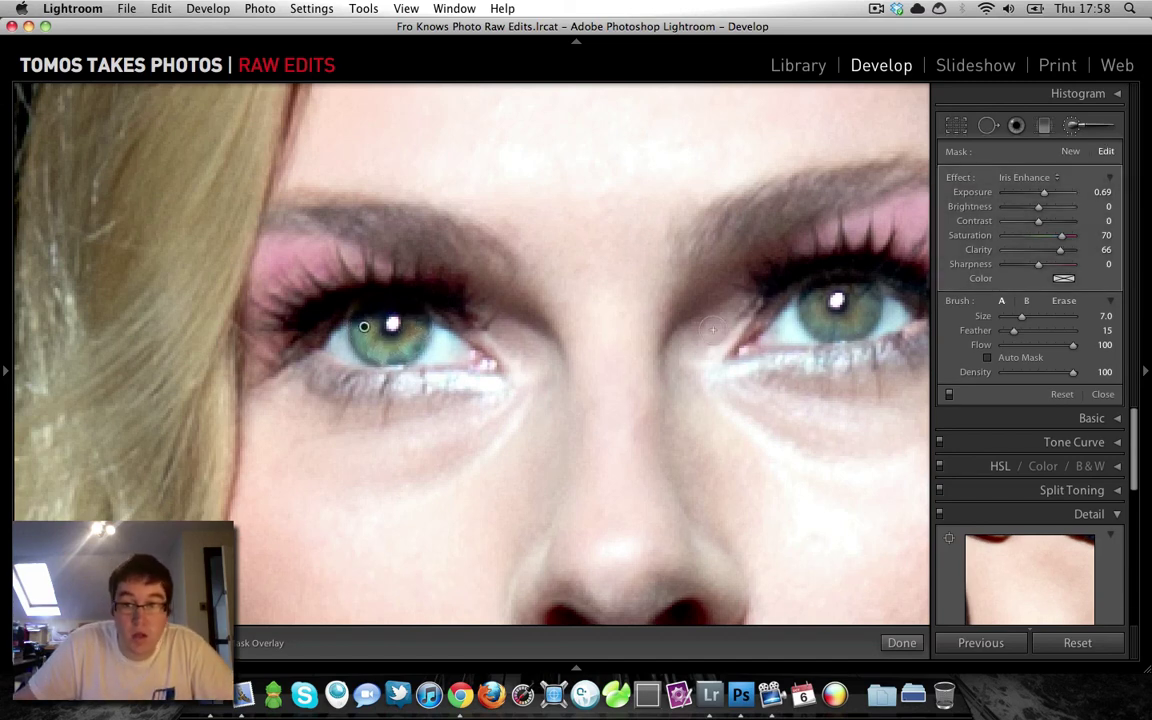
# Brush the Iris Enhance effect over the iris of the eye on the earring side, undoing and repainting the stroke
pyautogui.moveTo(816, 301)
pyautogui.mouseDown()
pyautogui.moveTo(800, 300)
pyautogui.moveTo(872, 301)
pyautogui.mouseUp()
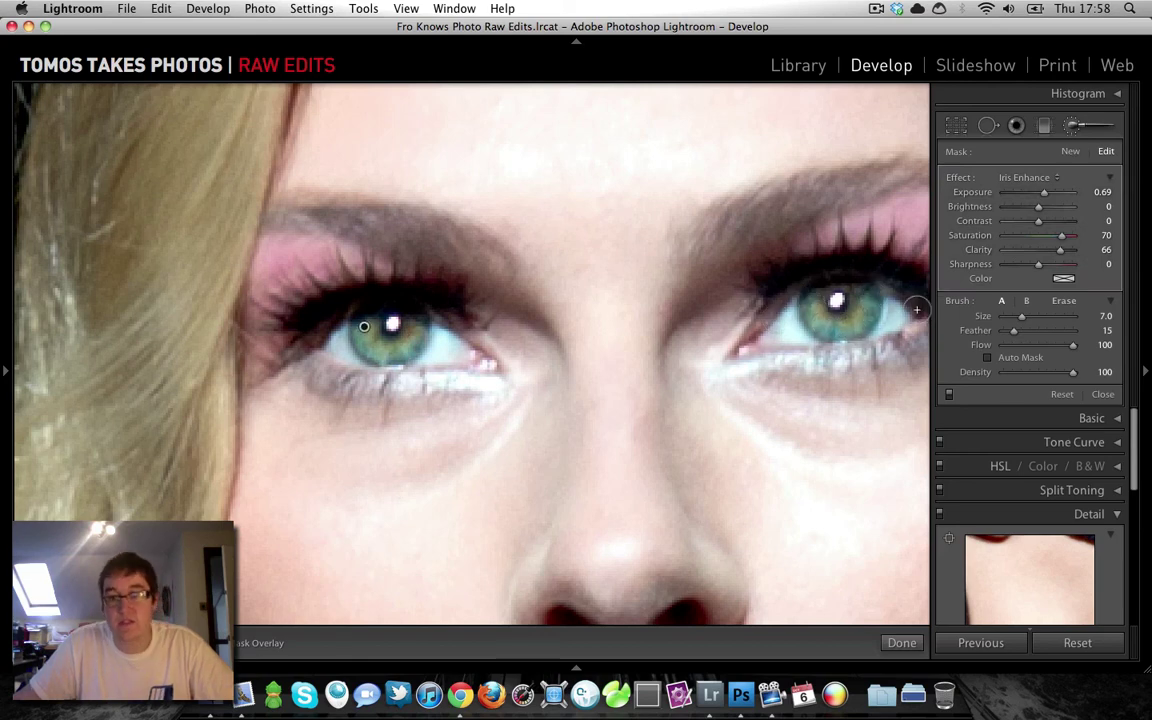
pyautogui.press('super+z')
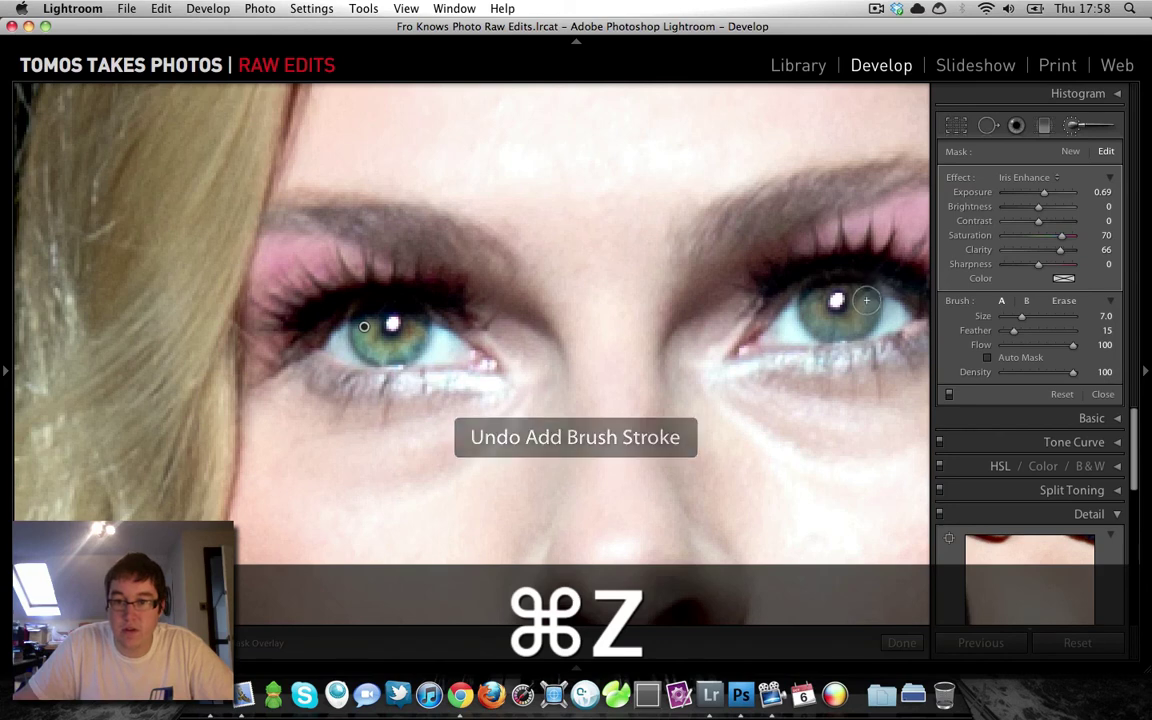
pyautogui.moveTo(868, 290)
pyautogui.mouseDown()
pyautogui.moveTo(846, 326)
pyautogui.moveTo(820, 297)
pyautogui.mouseUp()
# Set the iris adjustment's Exposure to 0.71, compare the result with the original photo, and finish with the adjustment brush
pyautogui.press('super+minus')
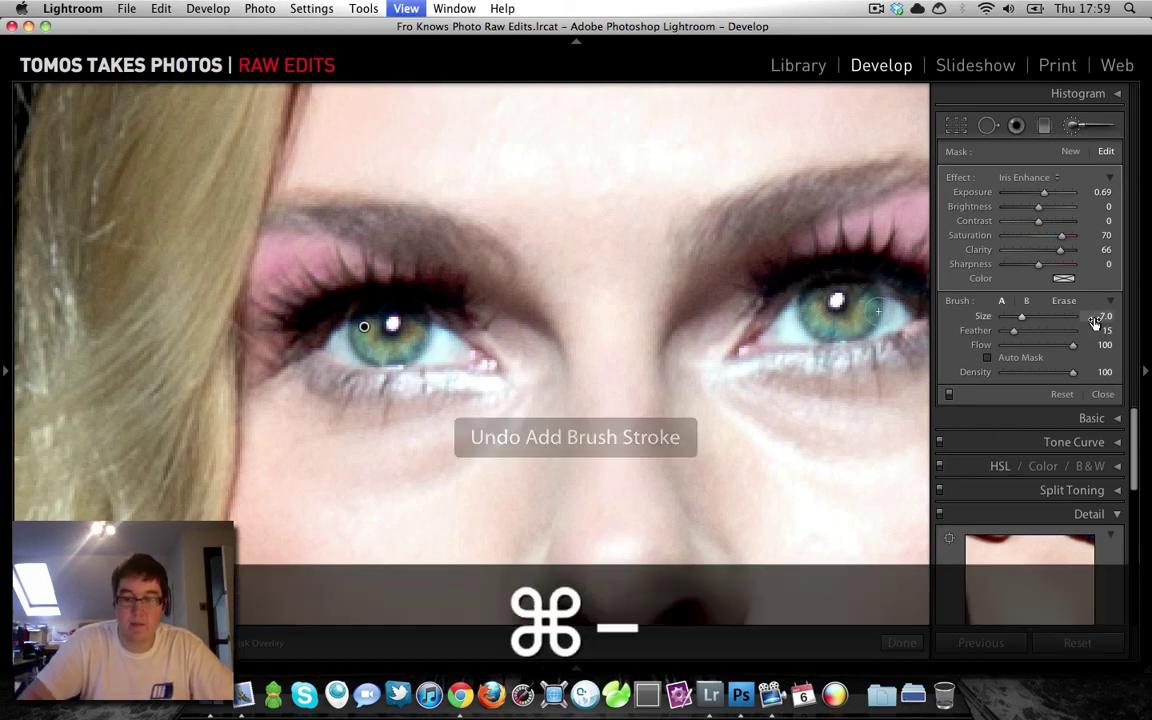
pyautogui.press('super+minus')
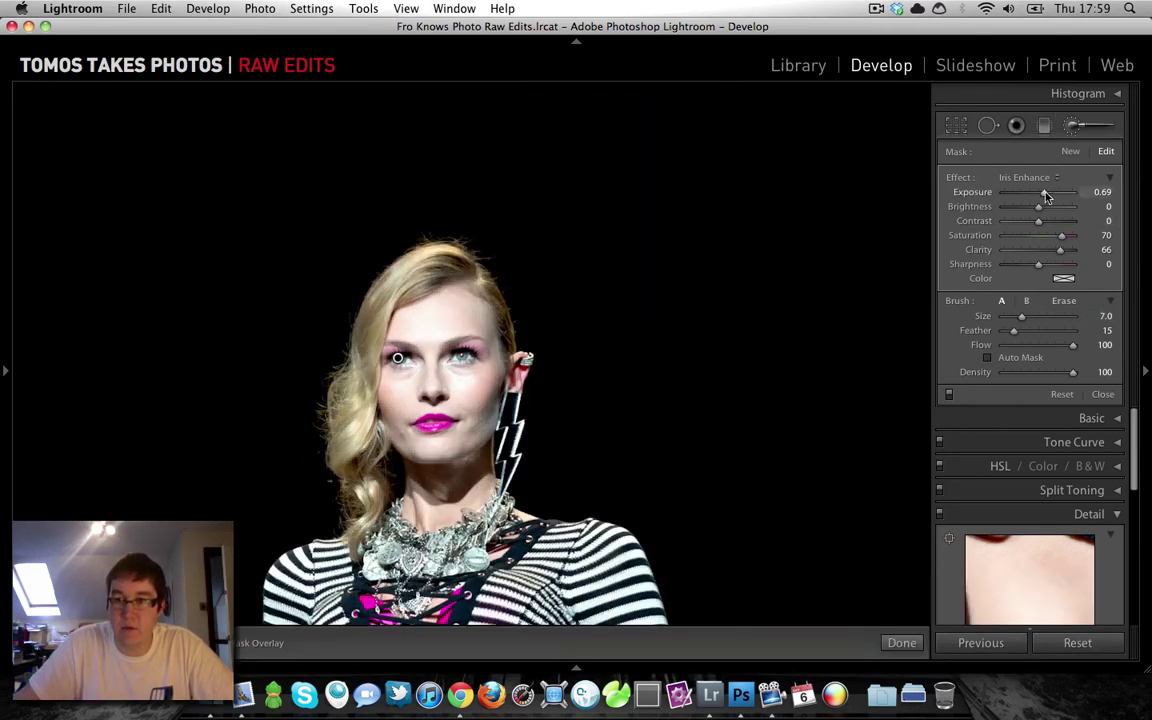
pyautogui.moveTo(1046, 197); pyautogui.dragTo(1043, 197)
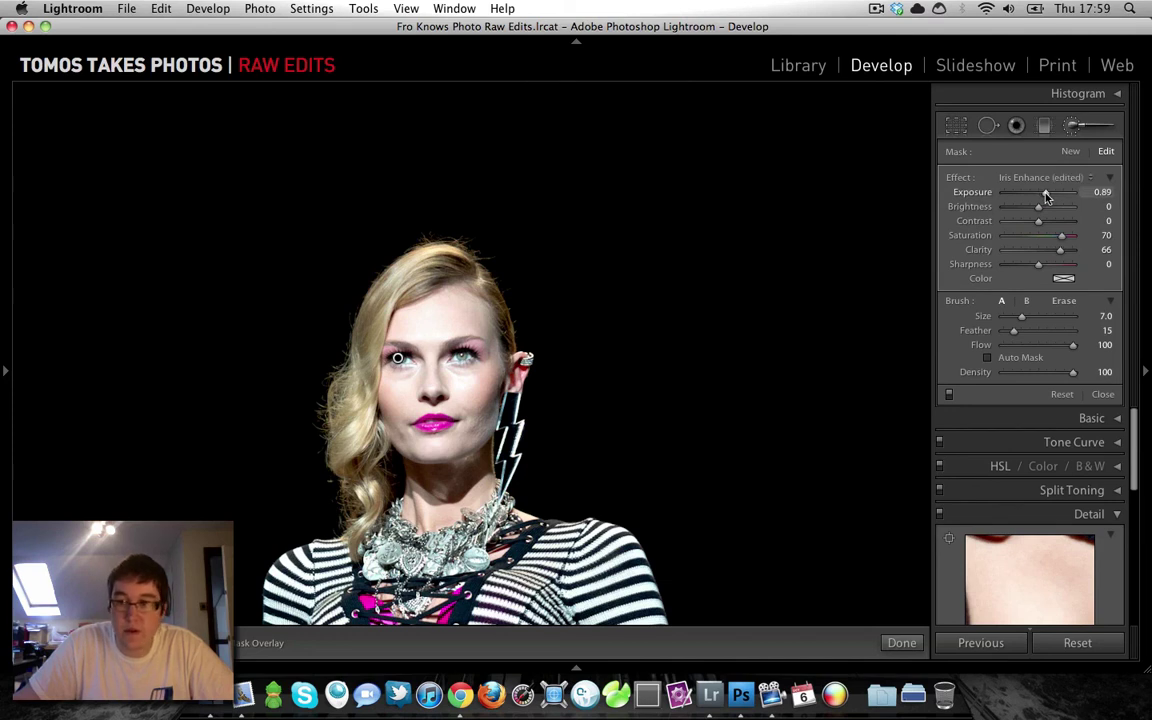
pyautogui.press('\\')
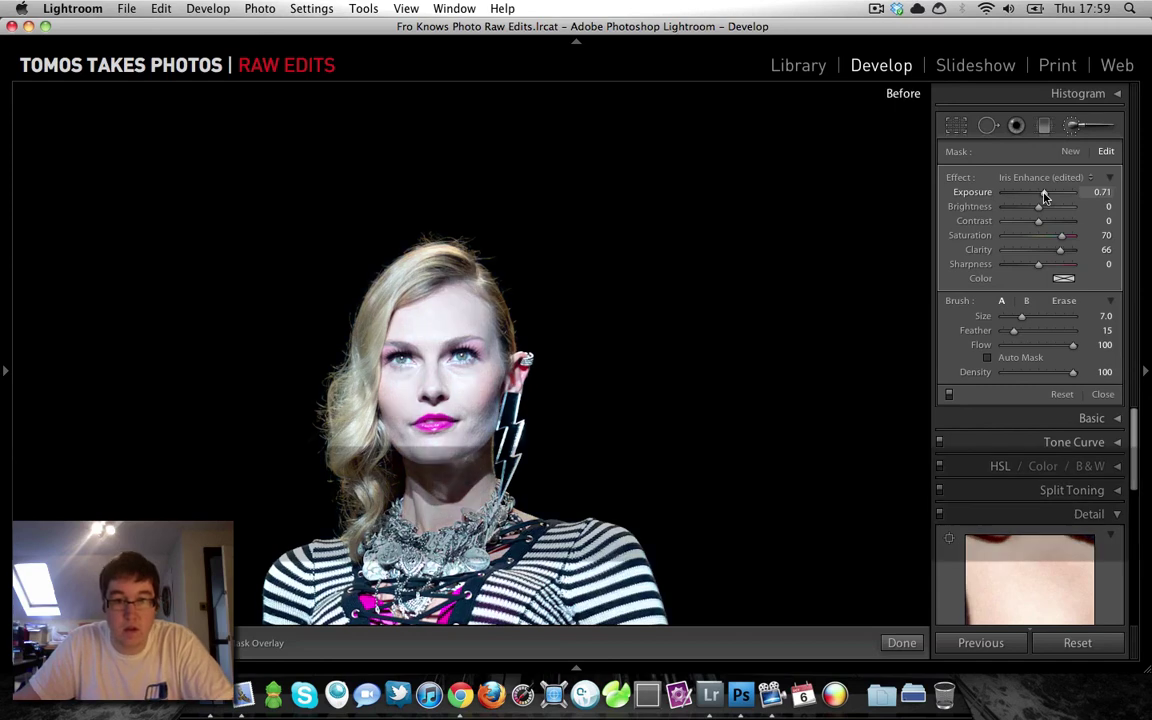
pyautogui.press('\\')
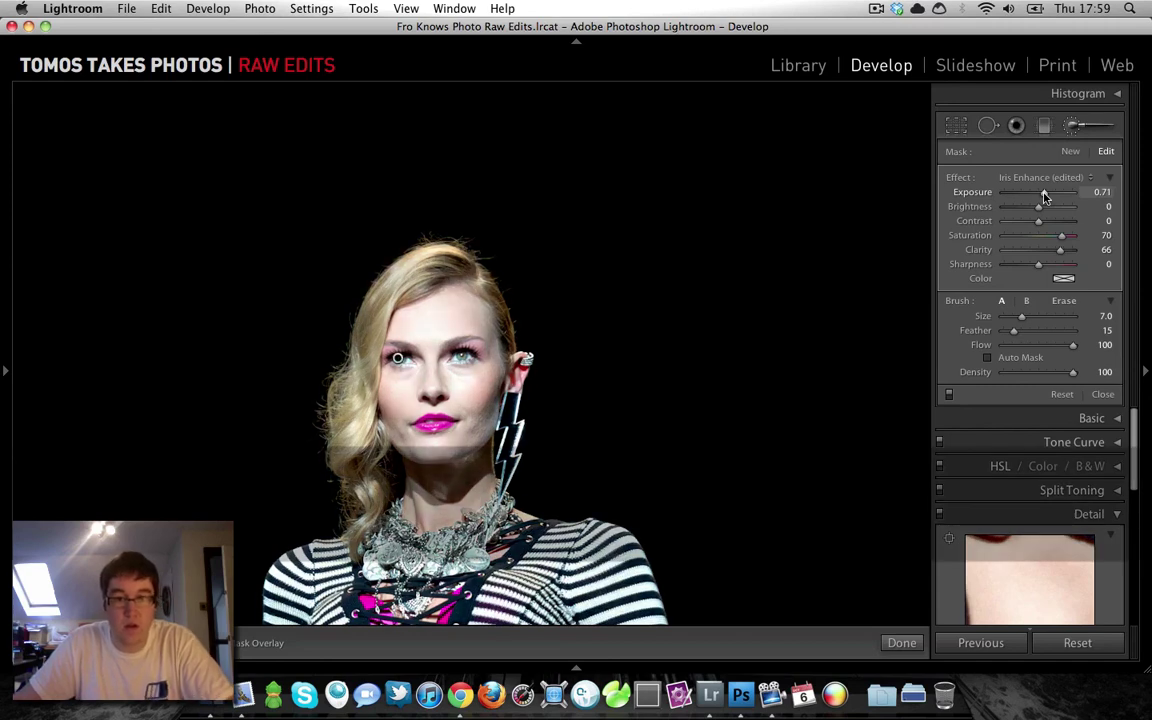
pyautogui.press('super+minus')
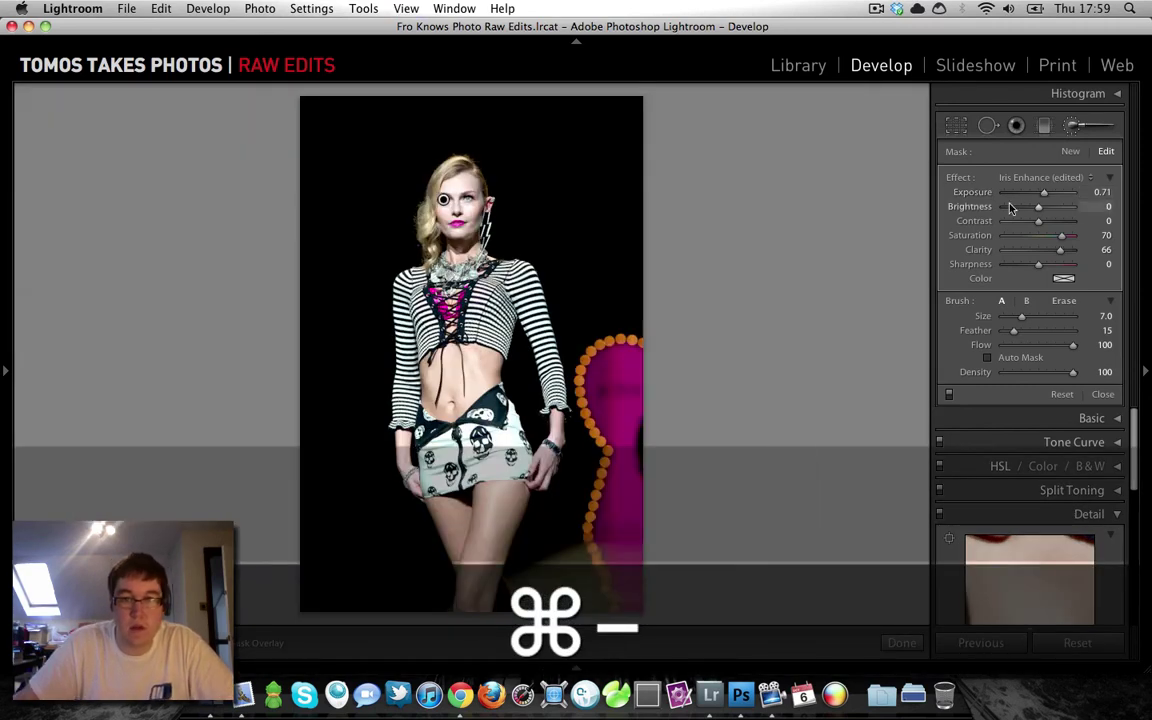
pyautogui.click(1076, 128)
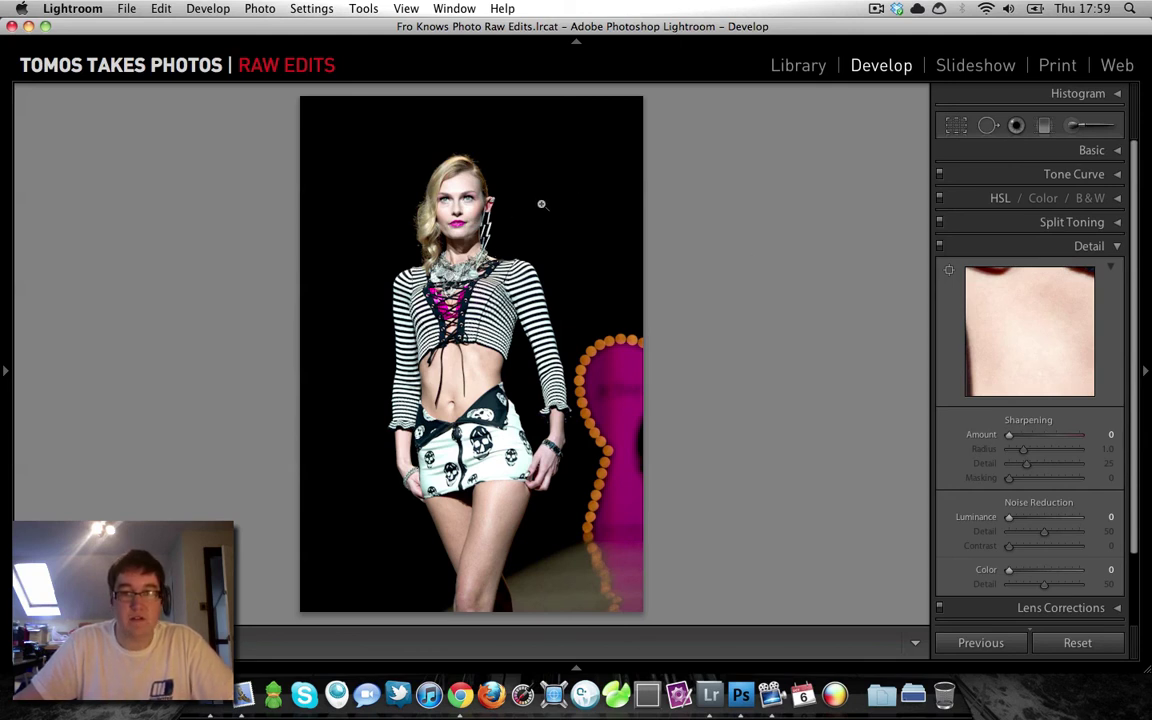
pyautogui.click(877, 8)
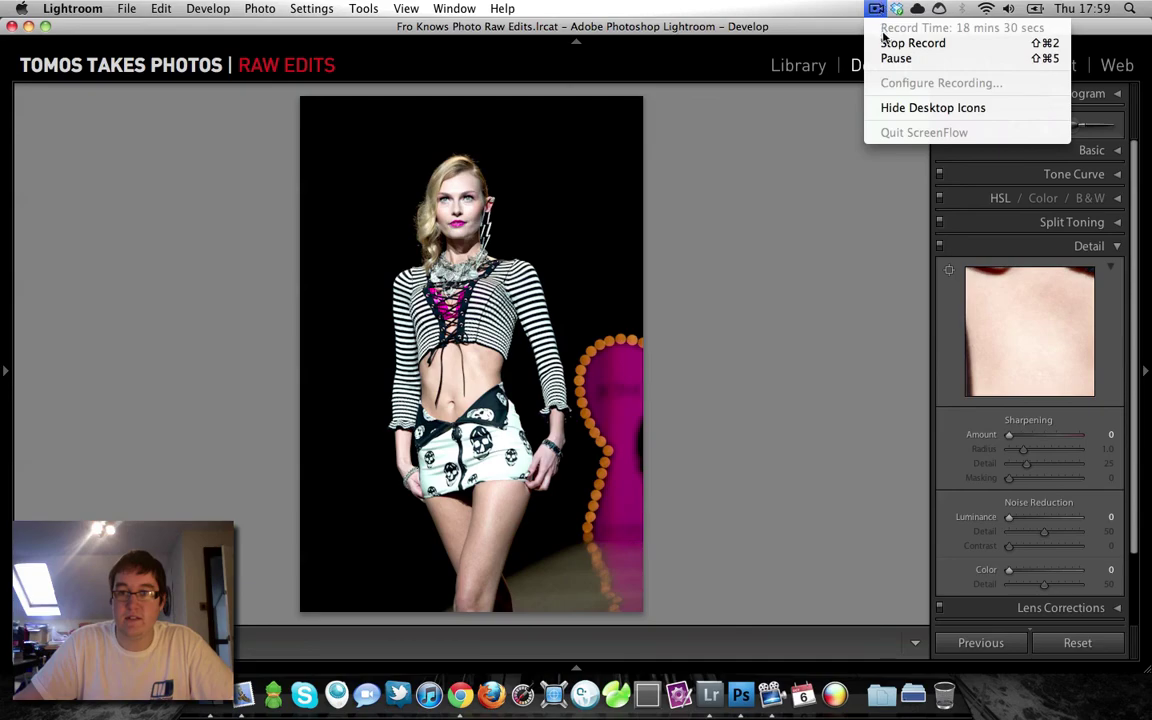